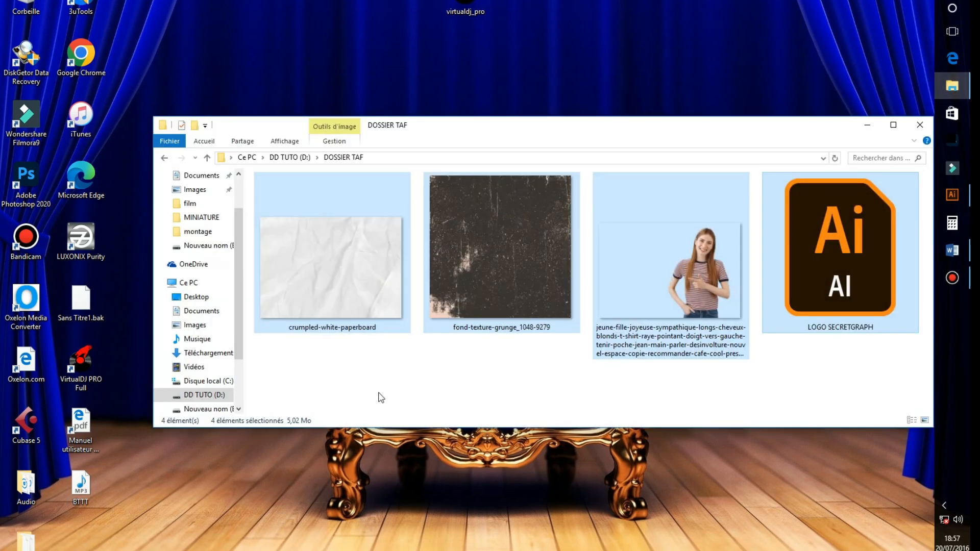
- Examine the paper and grunge textures, the girl photo and the logo file in the DOSSIER TAF folder
left_click_drag(321, 381, 512, 287)
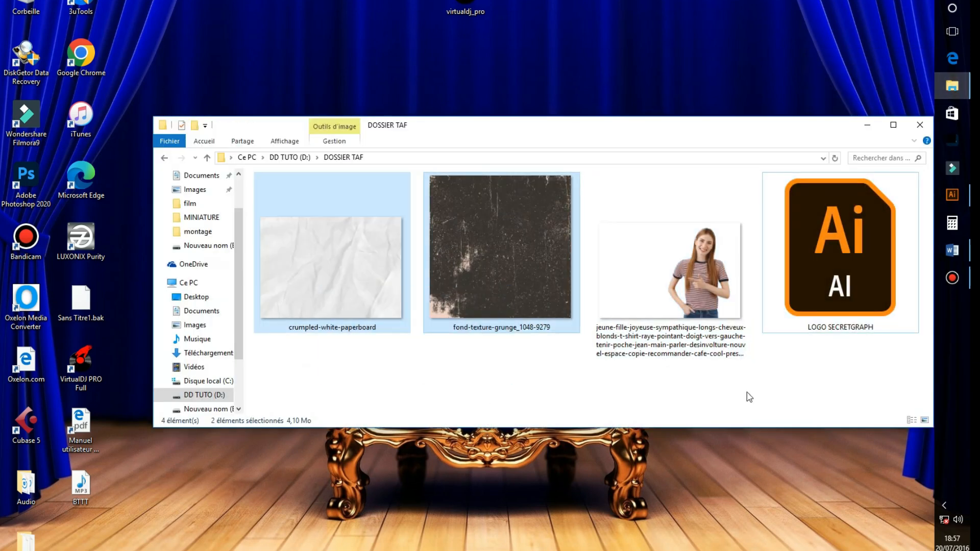
left_click(710, 281)
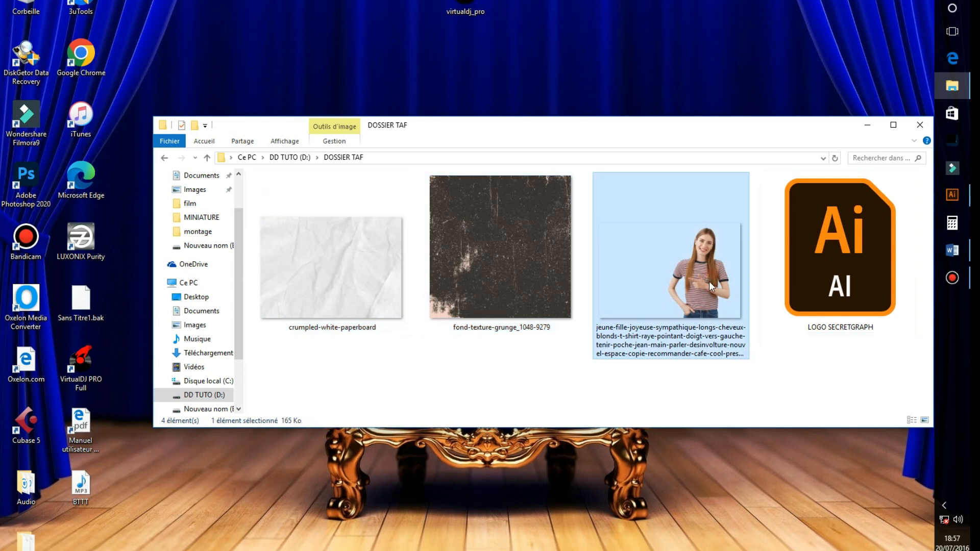
left_click(840, 282)
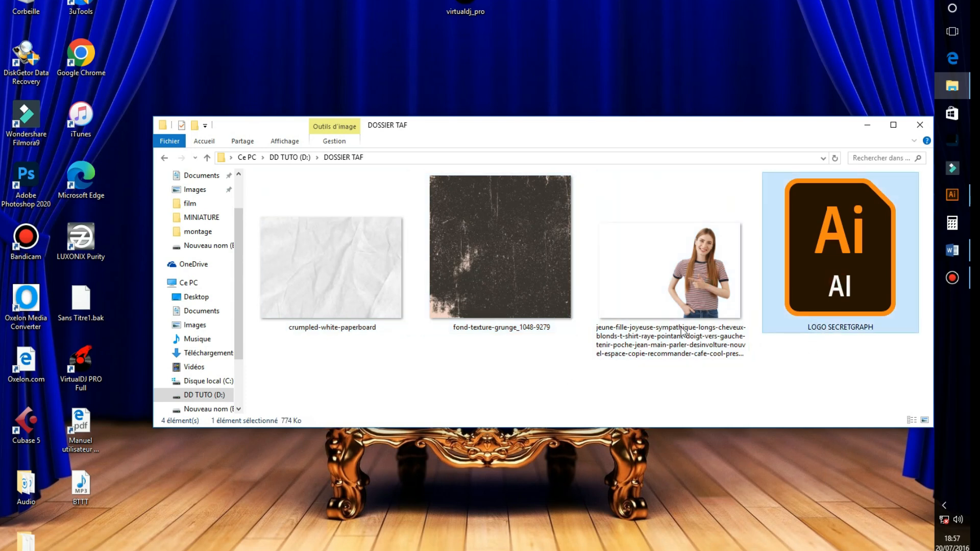
left_click(951, 250)
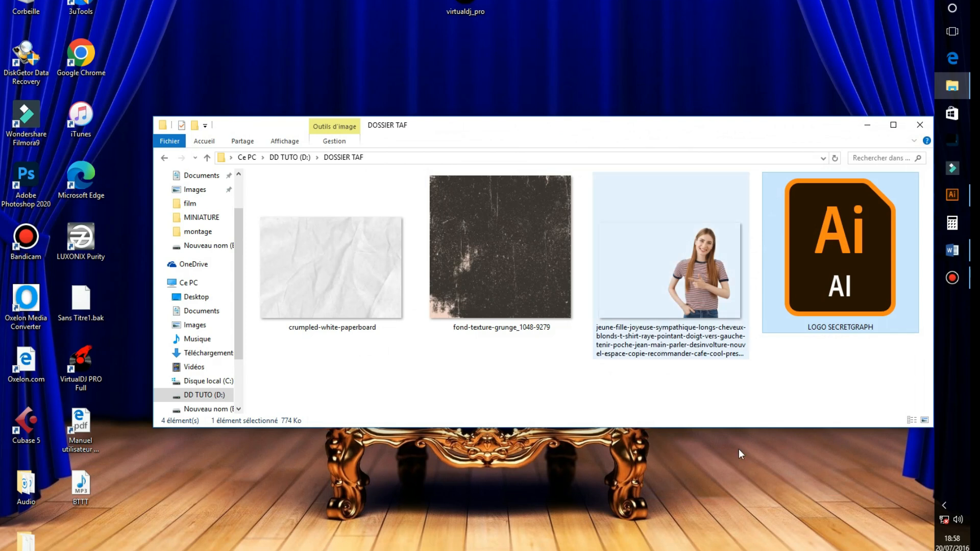
- Switch to Illustrator and create a new document 700 px wide and 700 px high
left_click(954, 202)
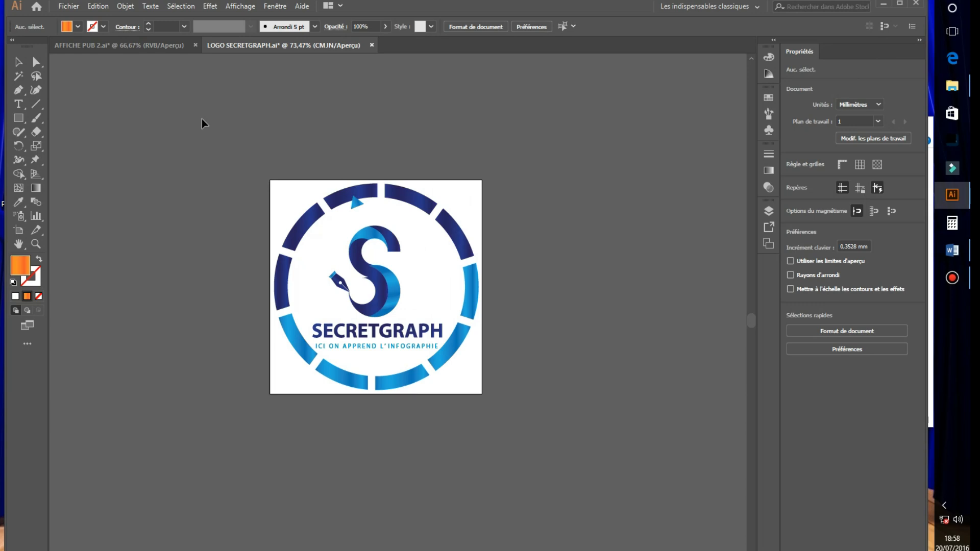
left_click(72, 8)
left_click(90, 23)
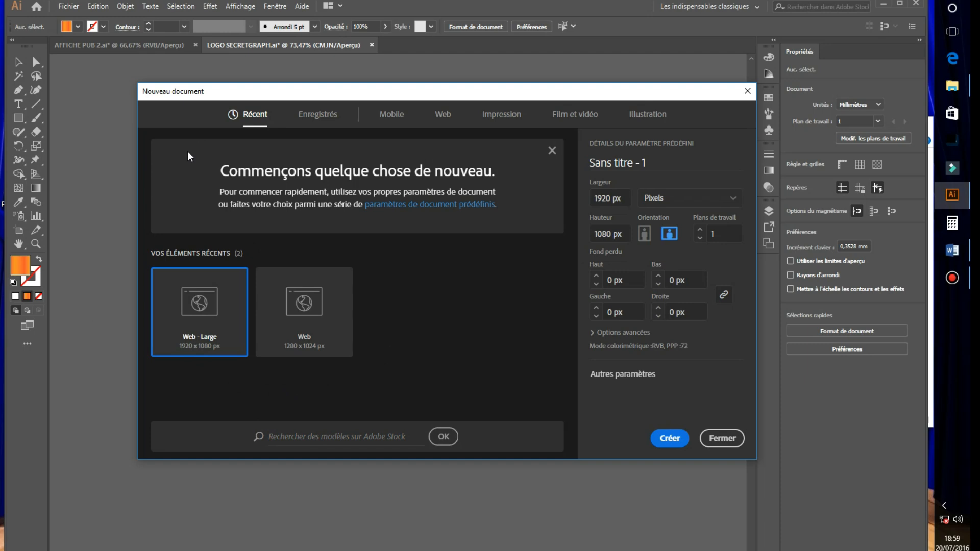
double_click(602, 198)
type("700")
key("Tab")
type("700")
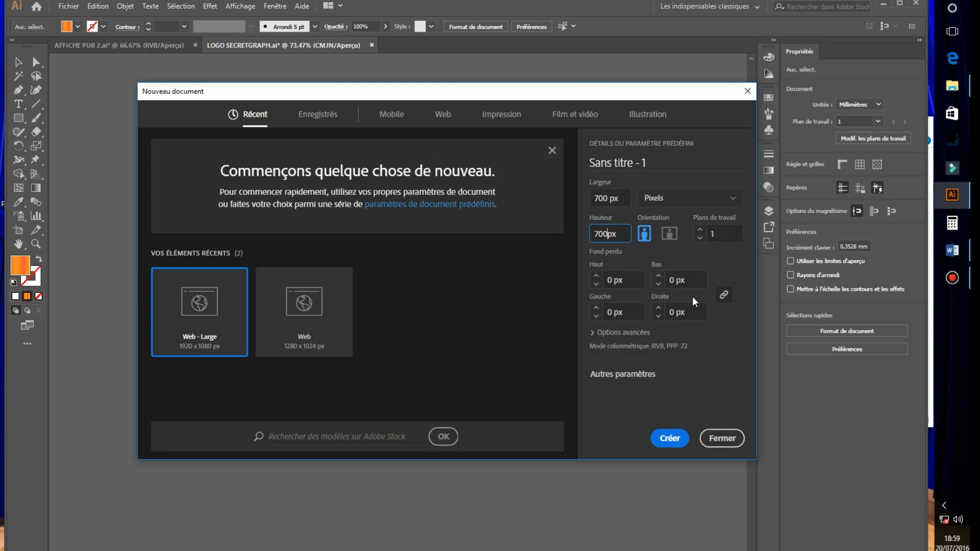
left_click(642, 334)
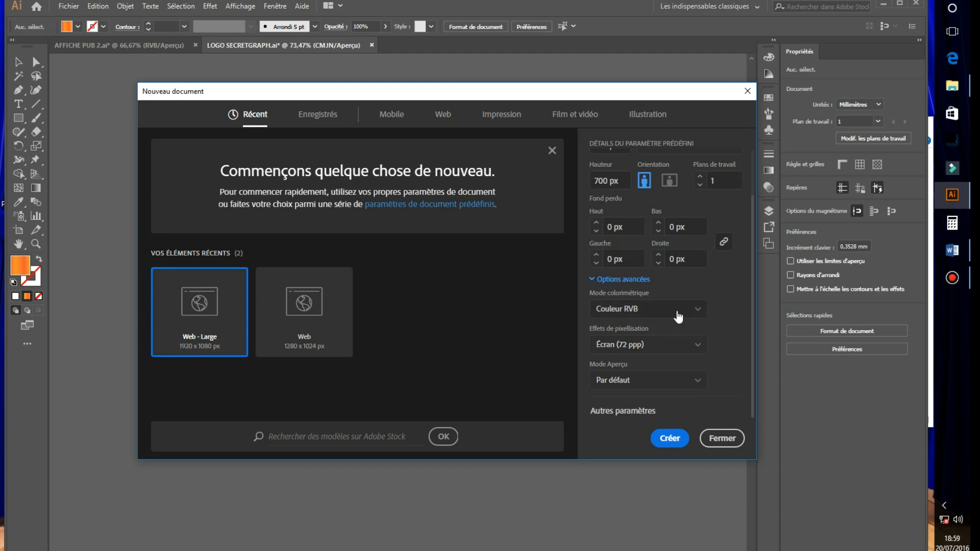
left_click(671, 439)
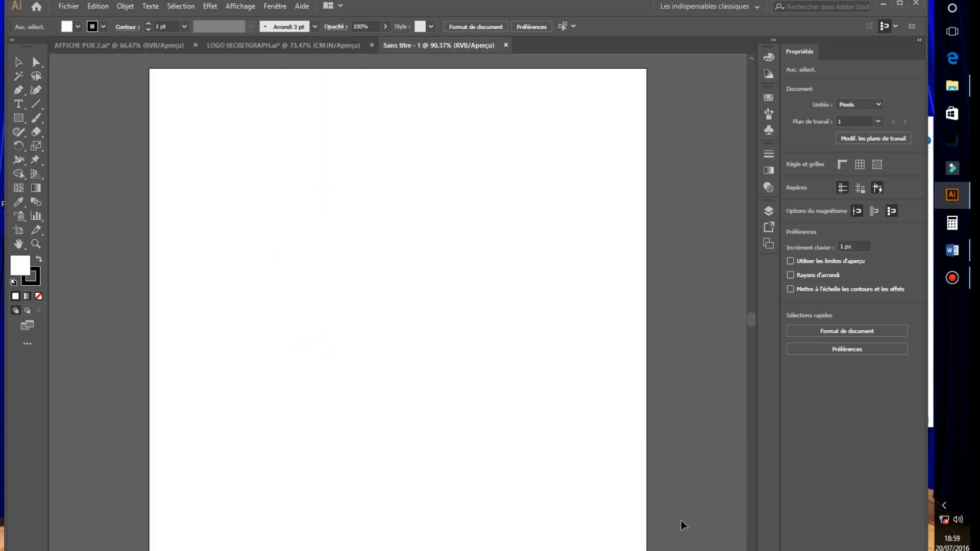
- Bring the SECRETGRAPH logo from the LOGO SECRETGRAPH.ai document into the new untitled document
scroll(669, 511, "down", 3)
scroll(659, 472, "up", 1)
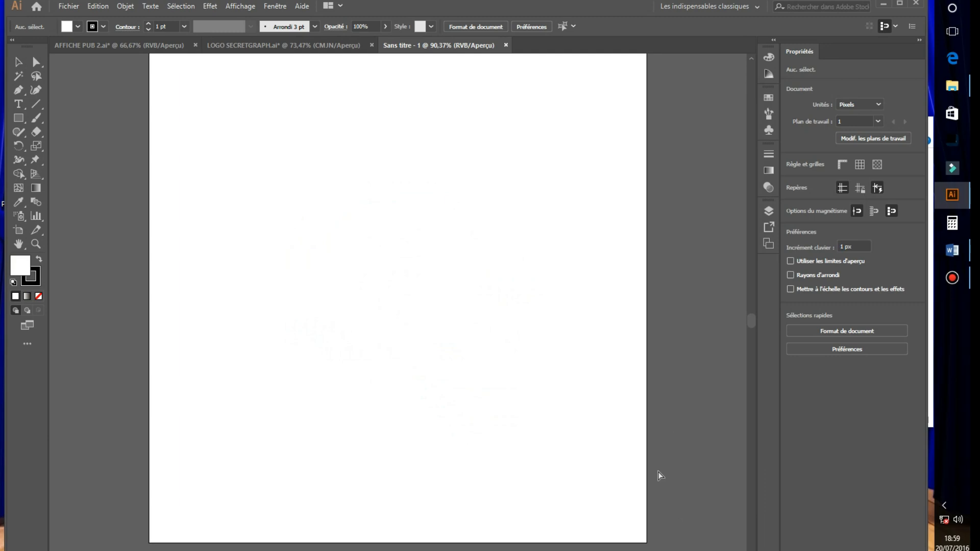
key("ctrl+minus")
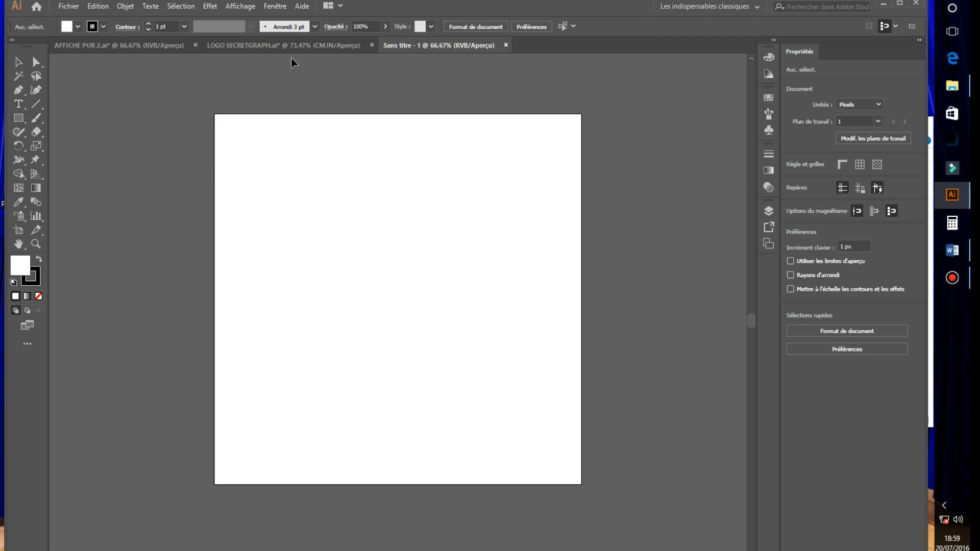
left_click(317, 47)
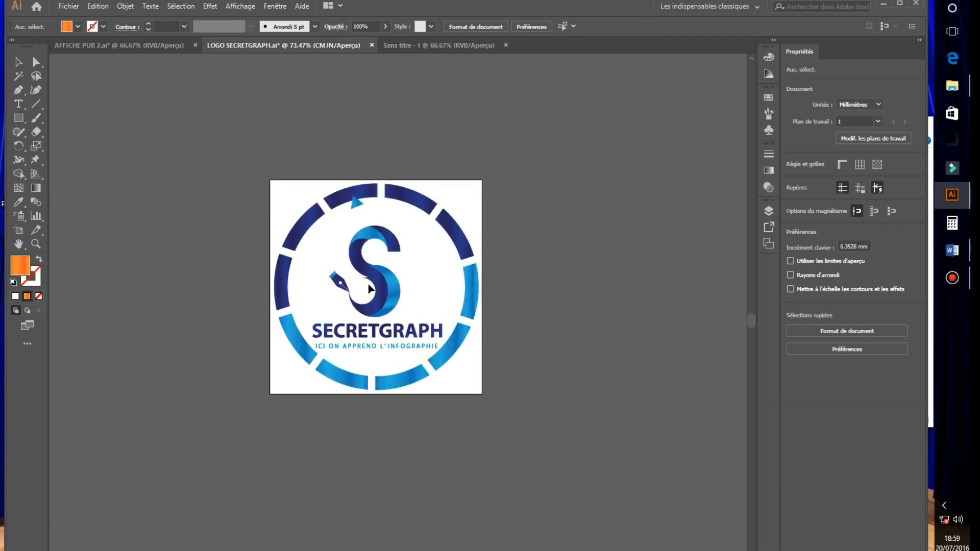
left_click_drag(376, 298, 441, 64)
left_click_drag(696, 235, 674, 221)
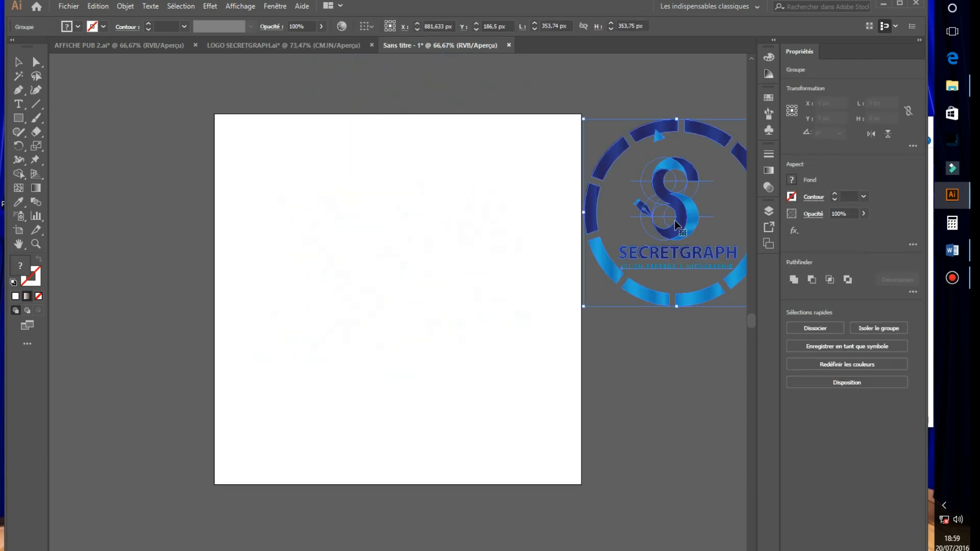
- Scale the logo down to about 149 × 149 px and place it outside the artboard, beside its upper right edge
left_click_drag(703, 139, 307, 195)
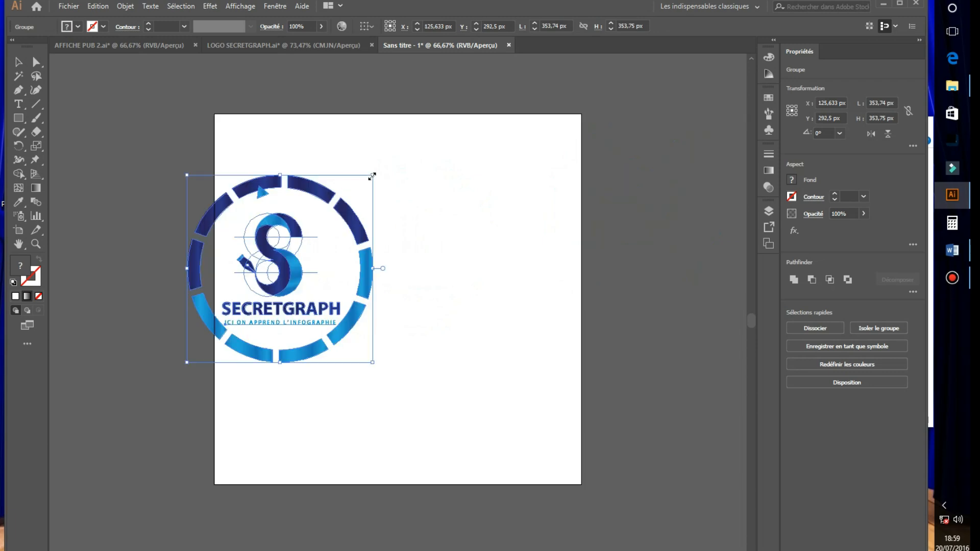
left_click_drag(373, 174, 692, 199)
left_click(432, 322)
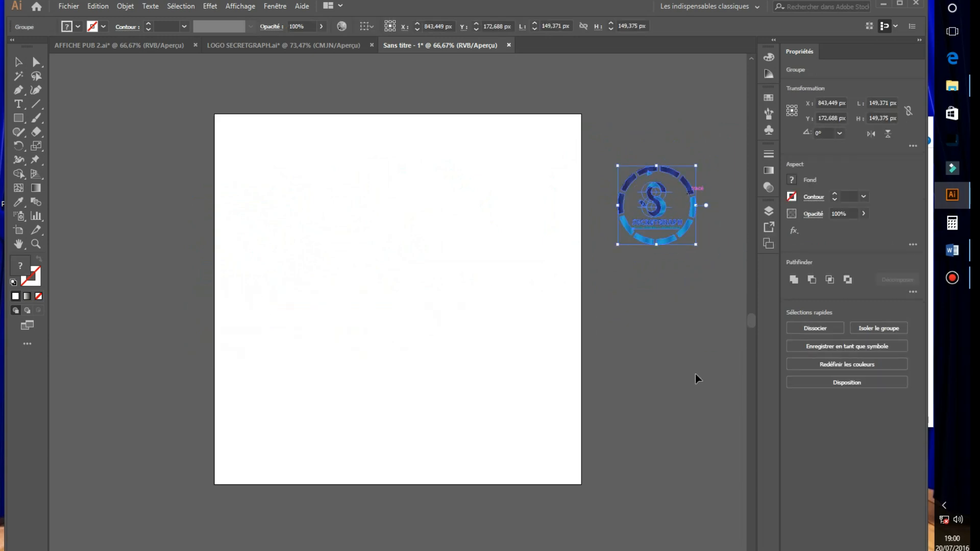
left_click(693, 385)
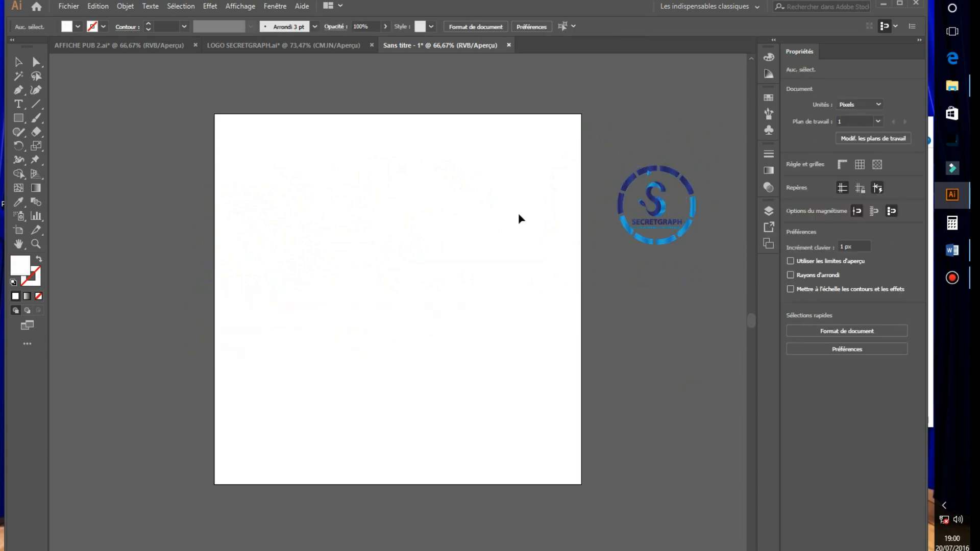
- Cover the artboard with a 700 × 700 px rectangle and fill it with the logo's dark blue gradient using the Eyedropper
left_click(19, 117)
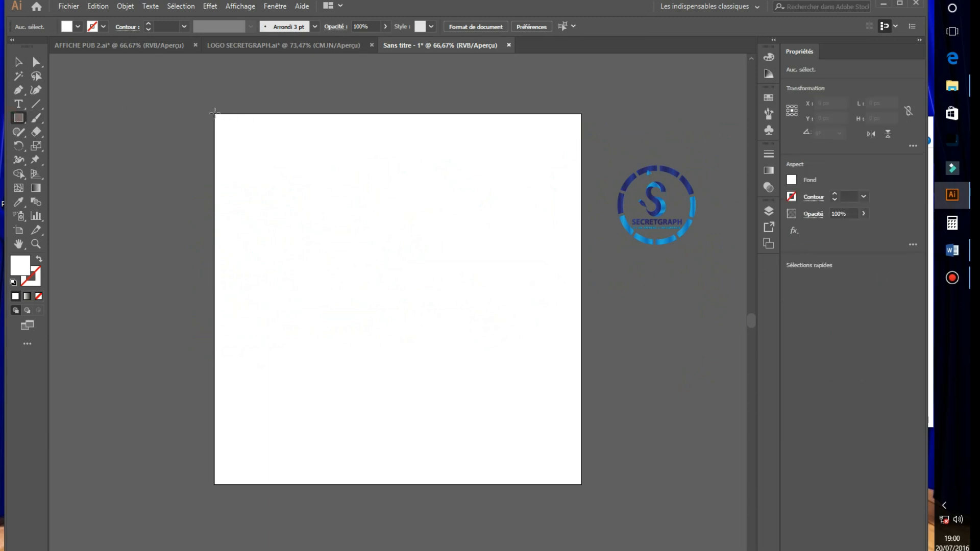
left_click_drag(214, 114, 581, 484)
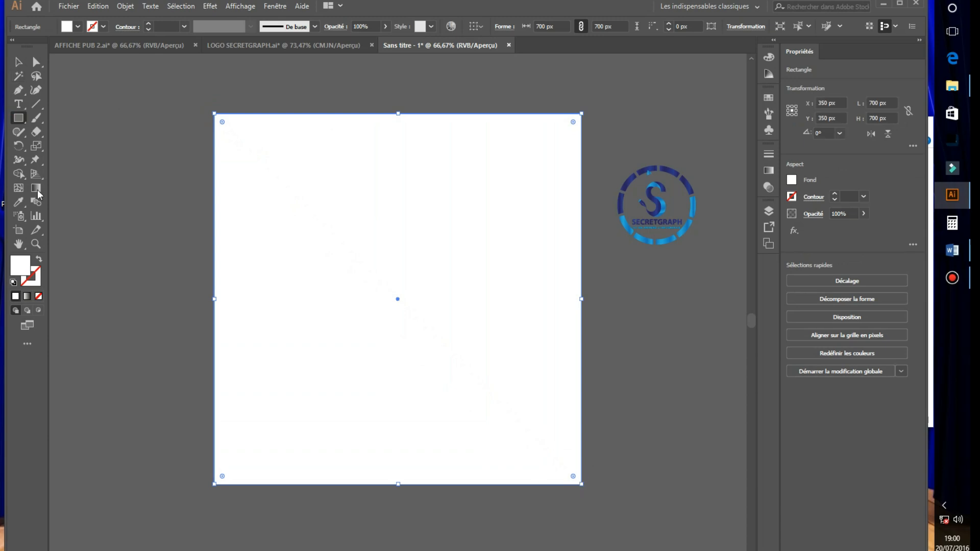
left_click(18, 202)
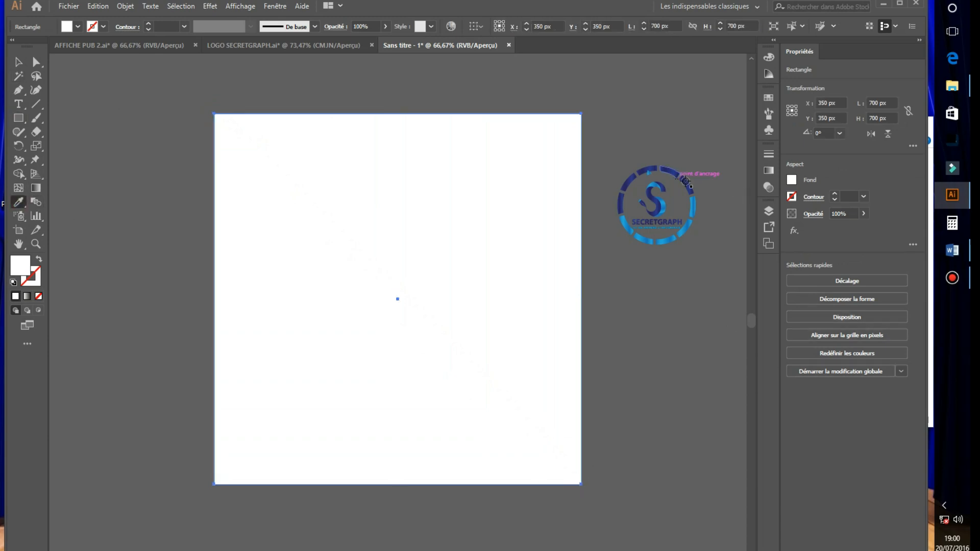
left_click(648, 198)
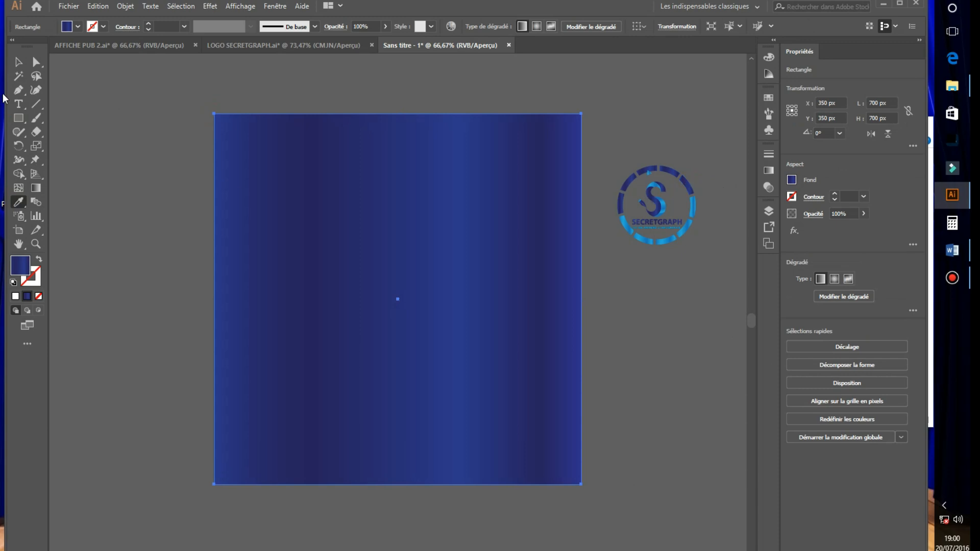
left_click(19, 62)
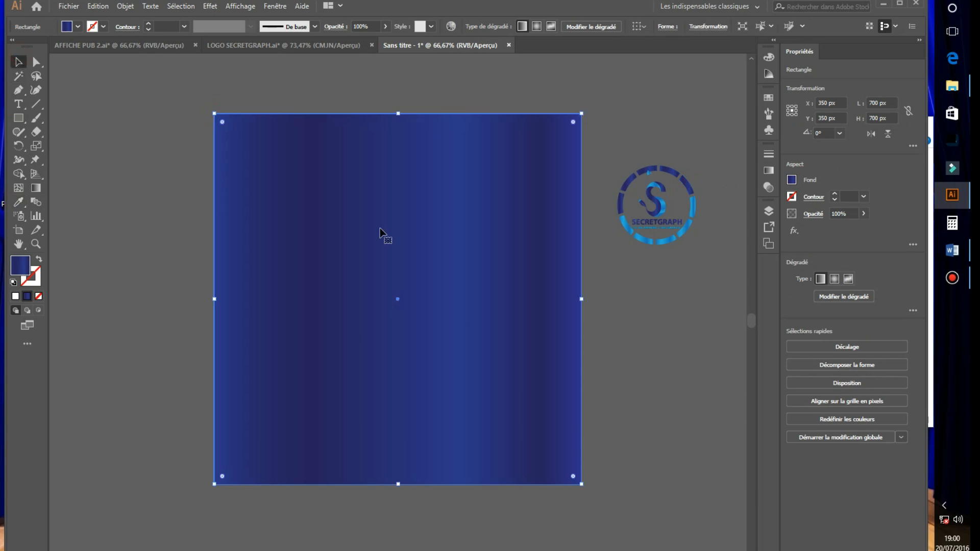
- Make the rectangle's gradient radial and reduce it to two stops, blue at the centre and dark navy at the outer end
left_click(768, 171)
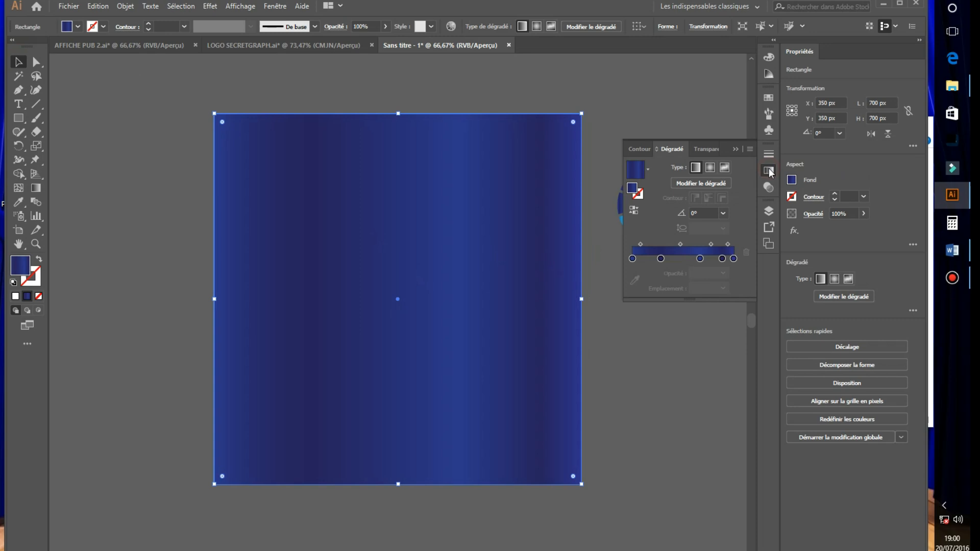
left_click(710, 167)
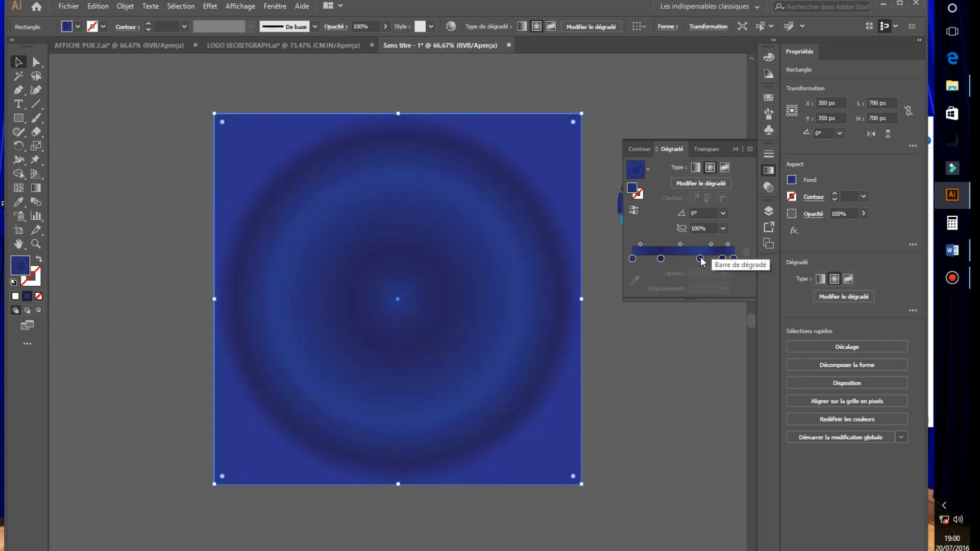
left_click(660, 259)
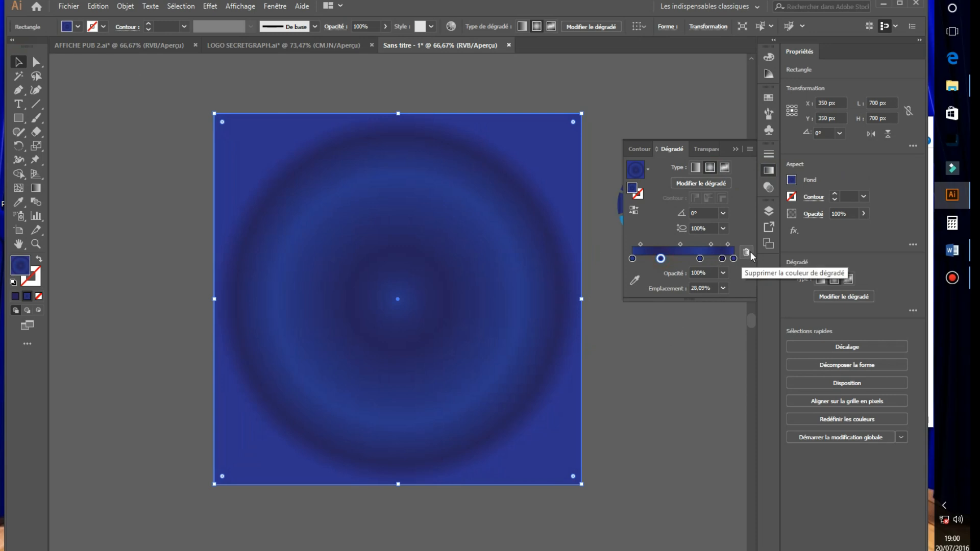
left_click(746, 252)
left_click(699, 258)
left_click(746, 252)
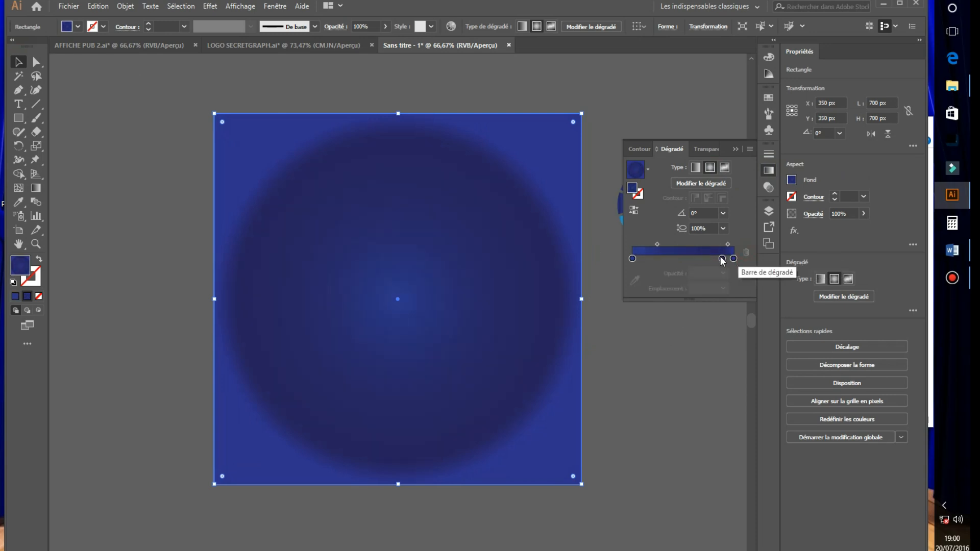
left_click(747, 252)
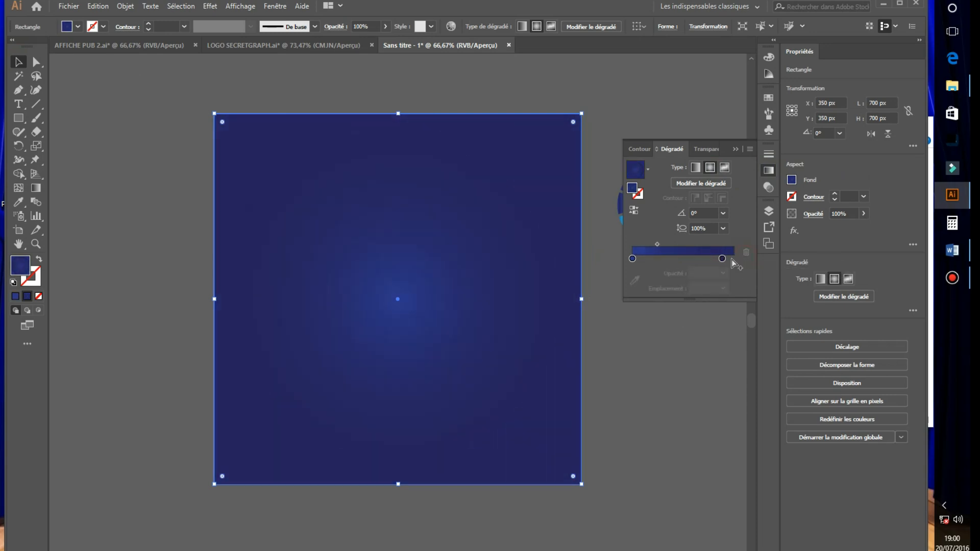
left_click_drag(722, 259, 734, 259)
left_click(632, 259)
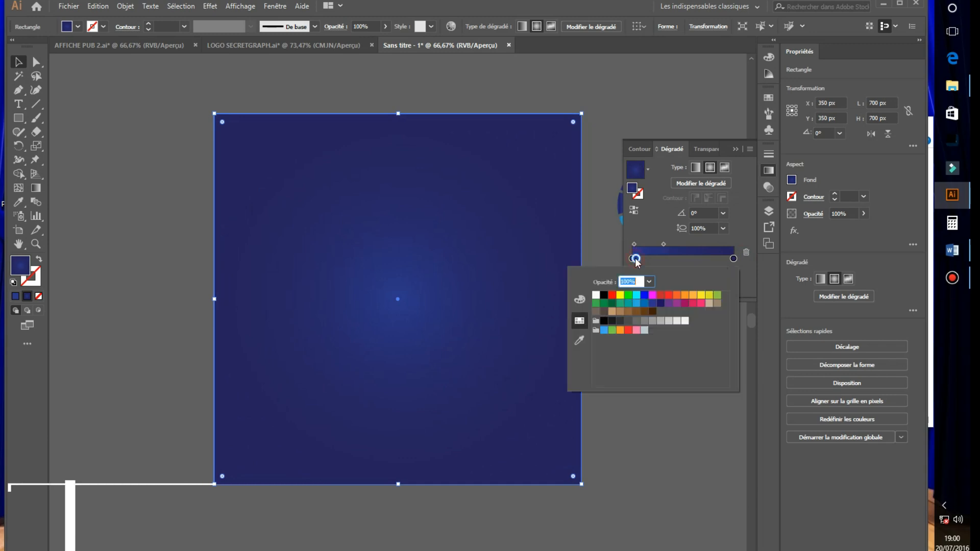
double_click(634, 258)
left_click(735, 232)
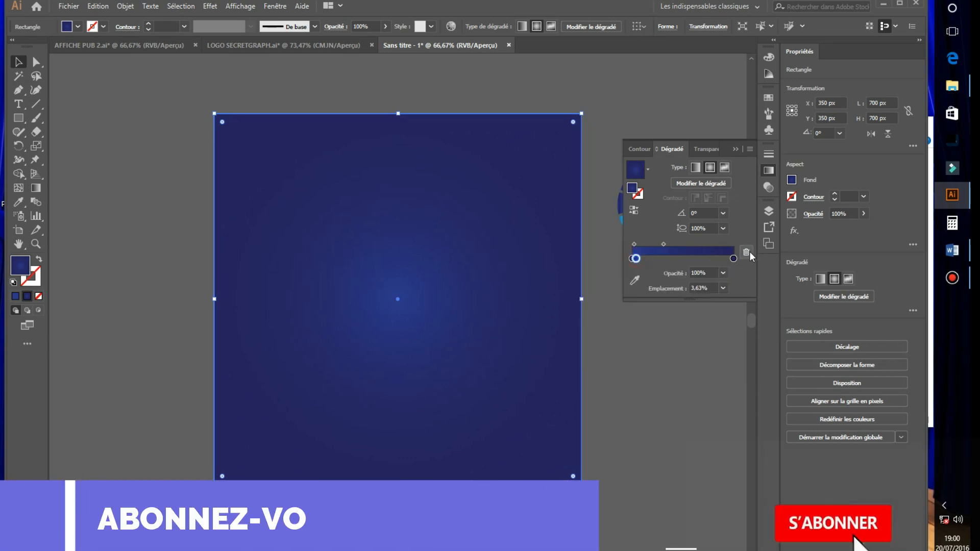
left_click(747, 253)
- Brighten the gradient's centre stop to RGB 43, 86, 211 (2B56D3)
double_click(633, 258)
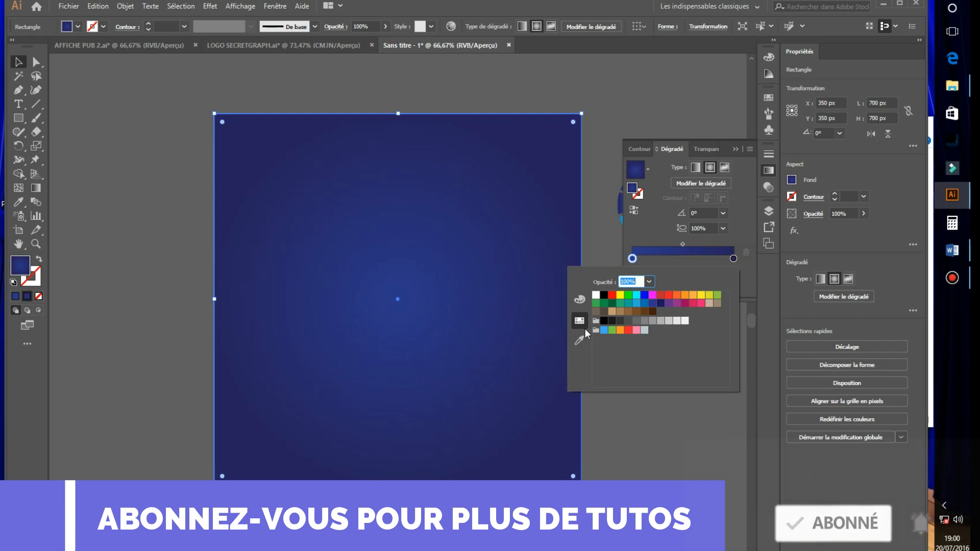
left_click(579, 300)
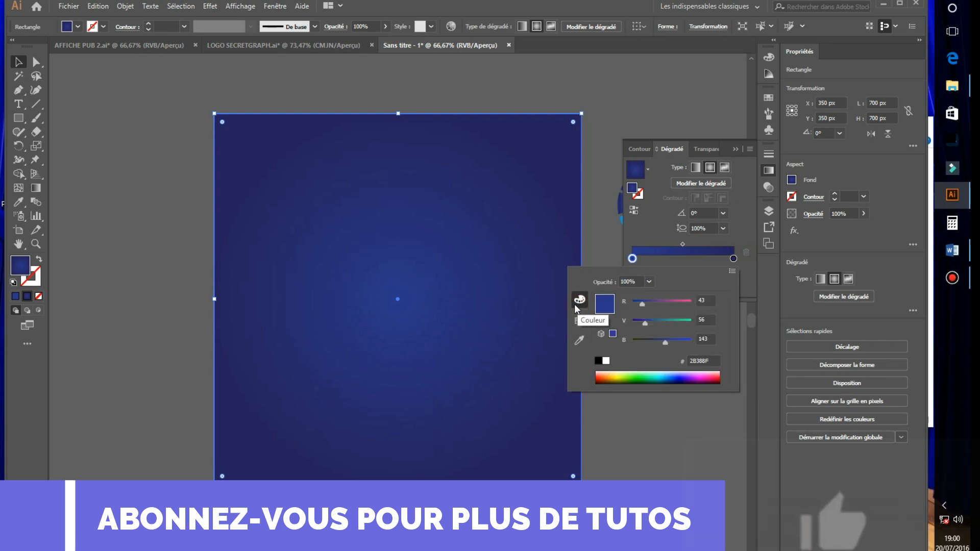
left_click_drag(669, 342, 678, 342)
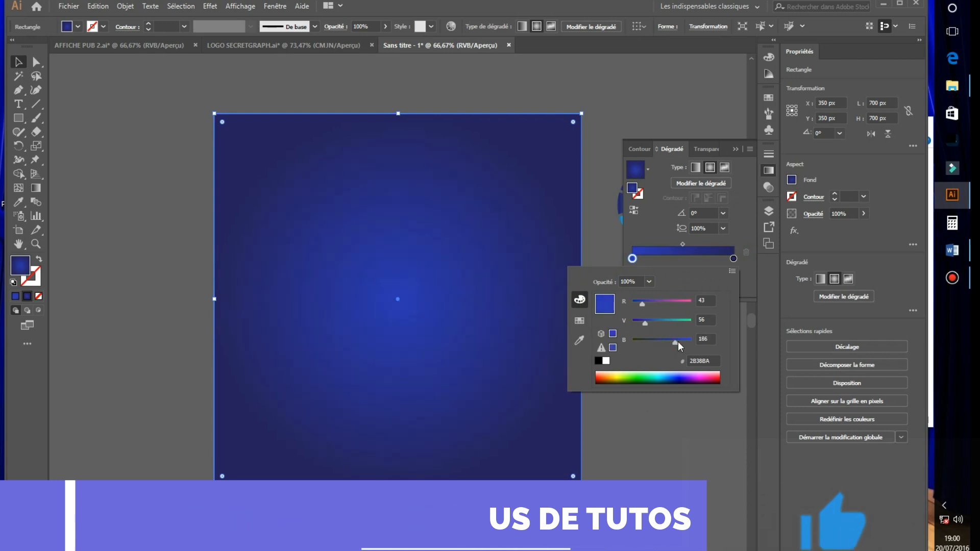
left_click_drag(677, 341, 652, 322)
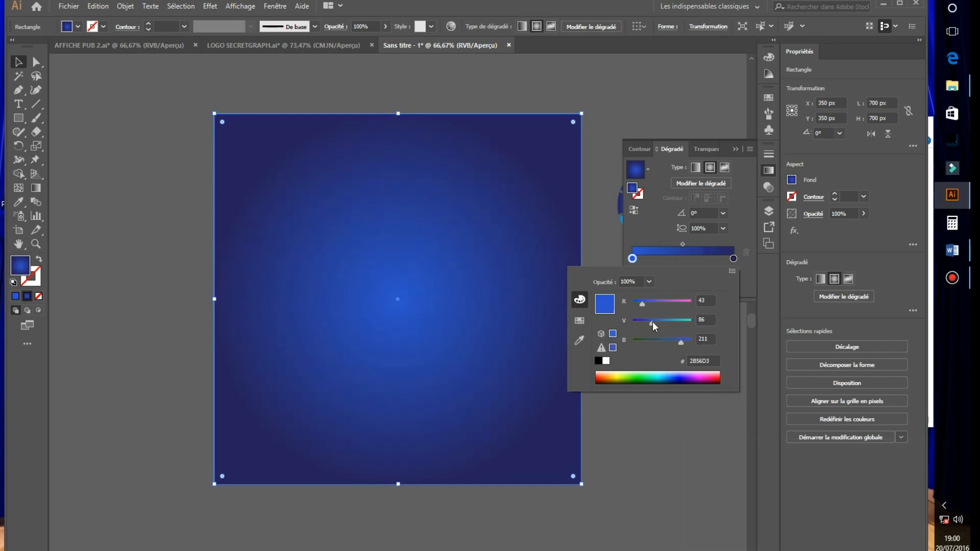
- Shift the gradient's midpoint toward the centre stop, to about 42.78%, and deselect the rectangle
left_click(682, 245)
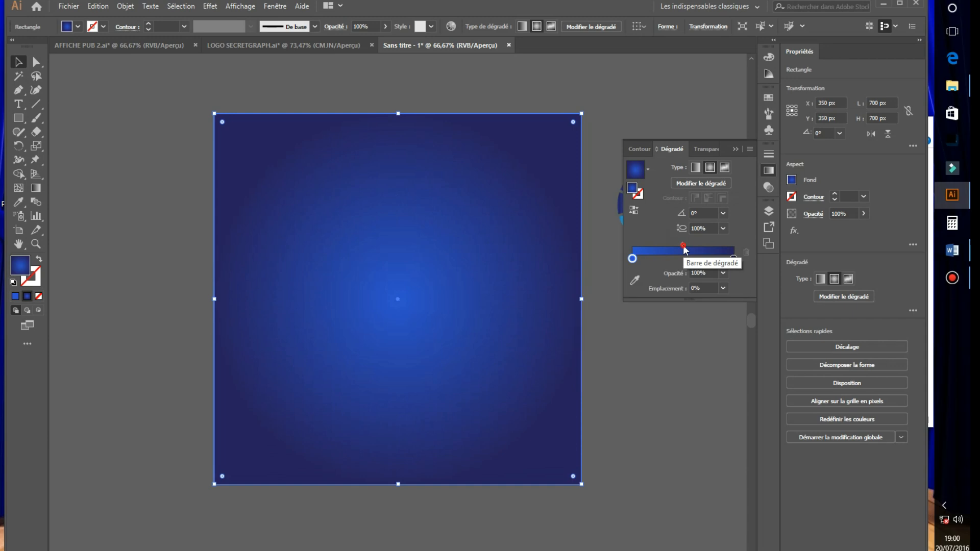
left_click_drag(683, 245, 676, 244)
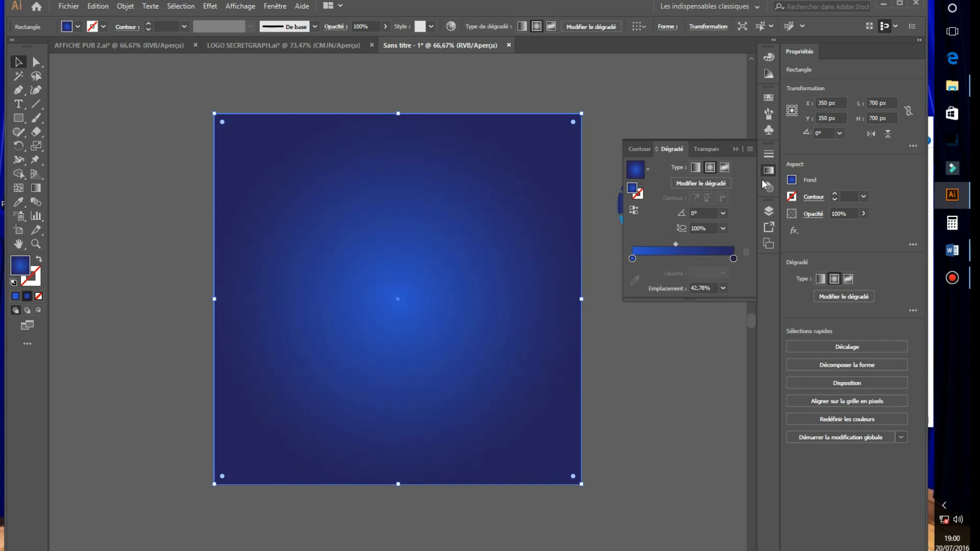
left_click(665, 91)
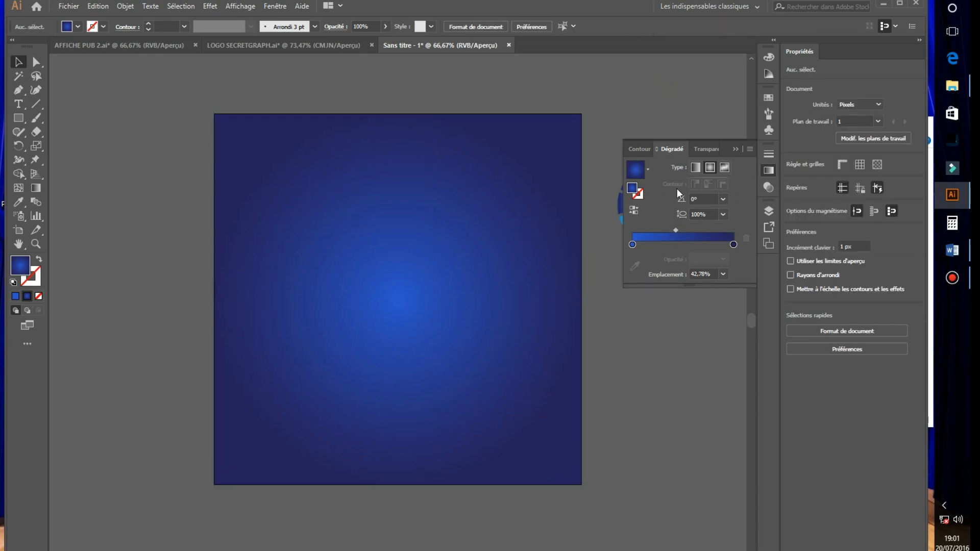
left_click(317, 210)
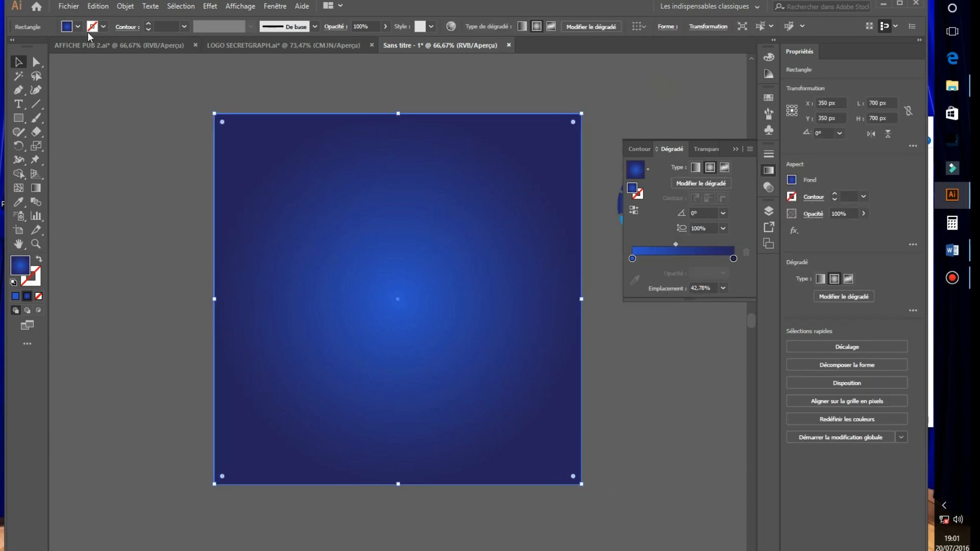
left_click(670, 402)
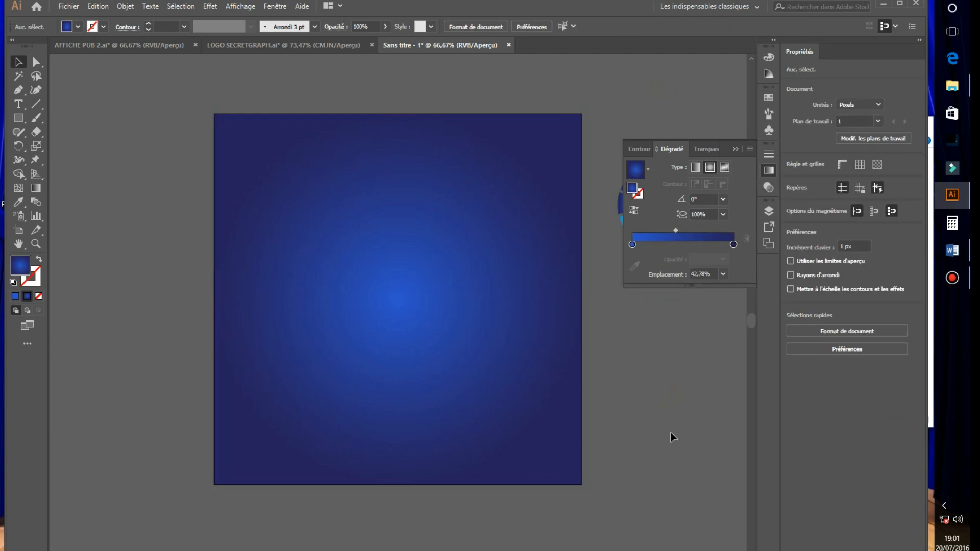
- Place the fond-texture-grunge_1048-9279 image from the DOSSIER TAF folder and scale it to 700 × 700 px over the artboard
left_click(952, 86)
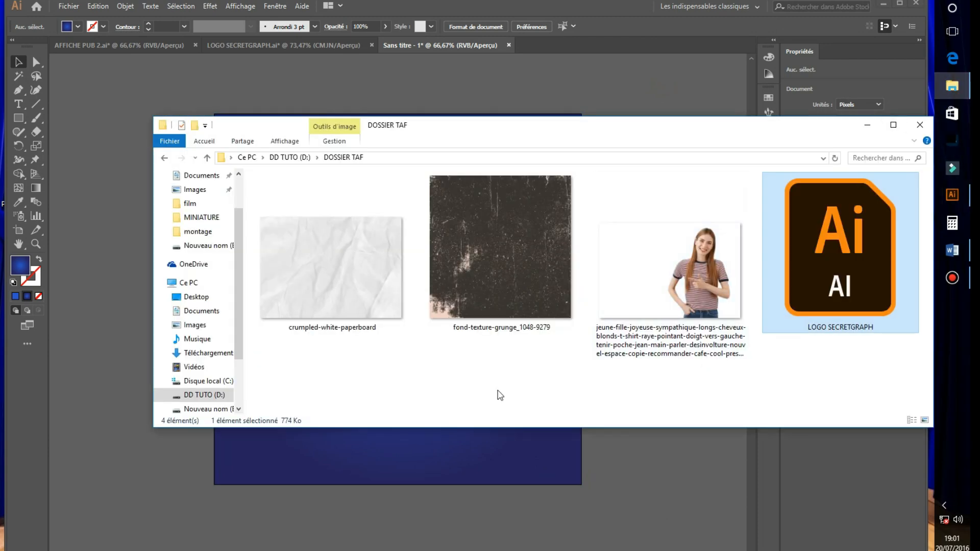
left_click_drag(467, 247, 322, 480)
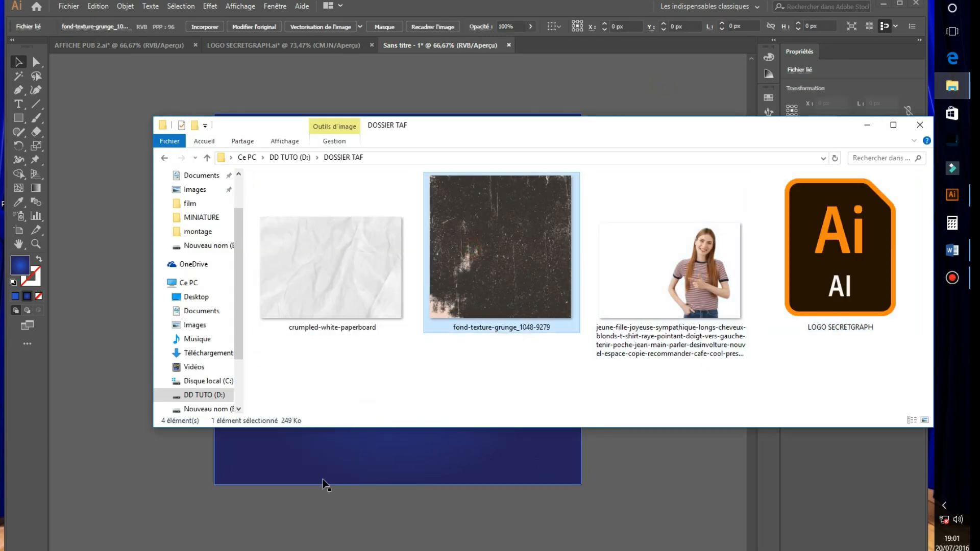
left_click_drag(330, 414, 398, 228)
left_click_drag(500, 373, 501, 374)
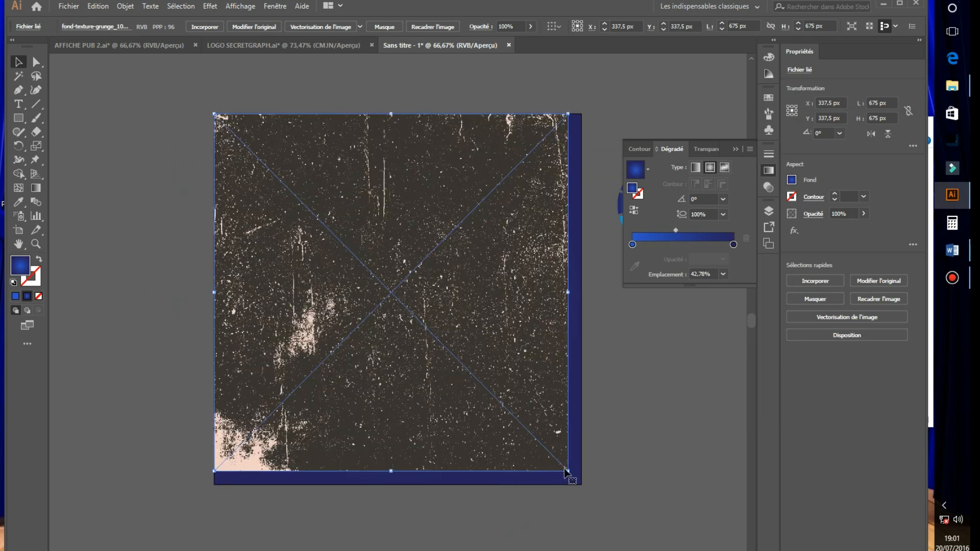
left_click_drag(567, 472, 581, 485)
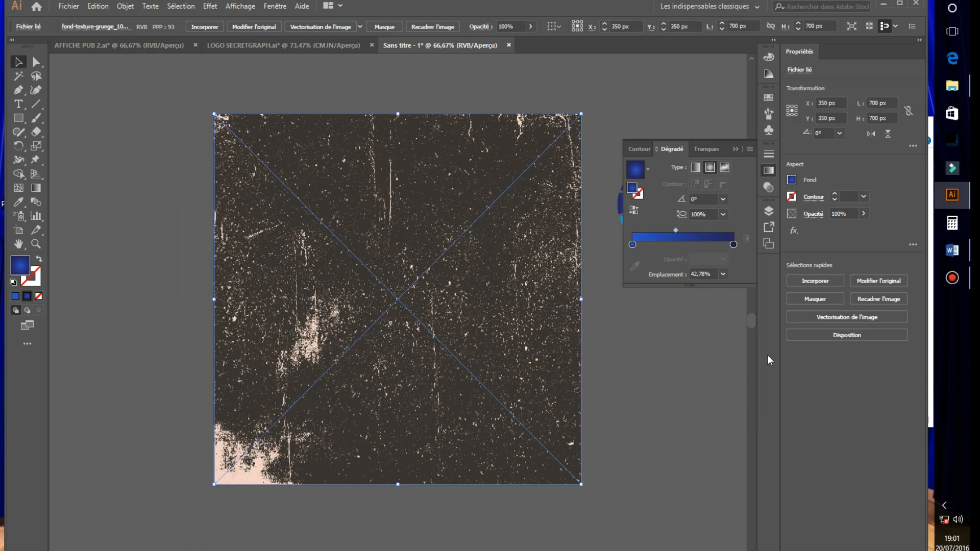
- Try the Incrustation, Lumière tamisée, Lumière crue and Différence blend modes on the grunge texture
left_click(769, 187)
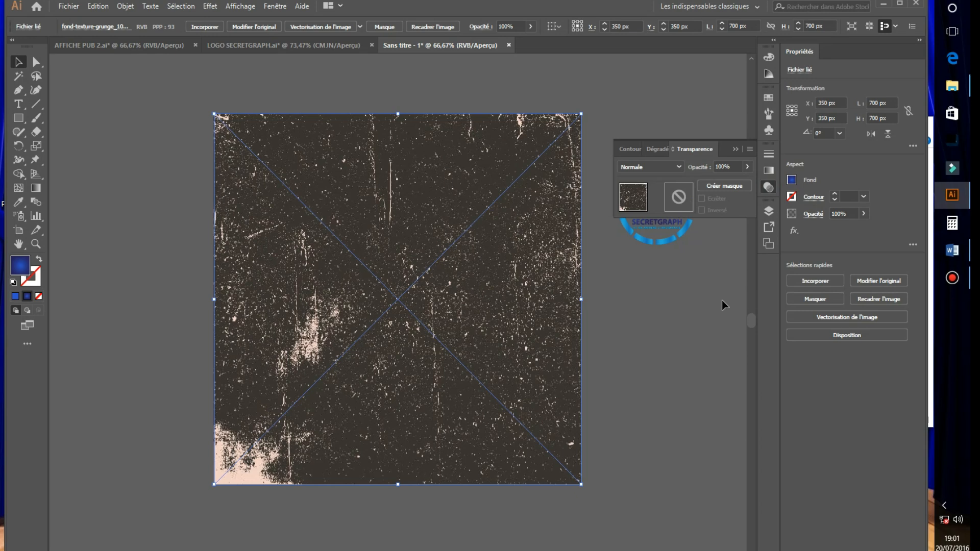
left_click(674, 167)
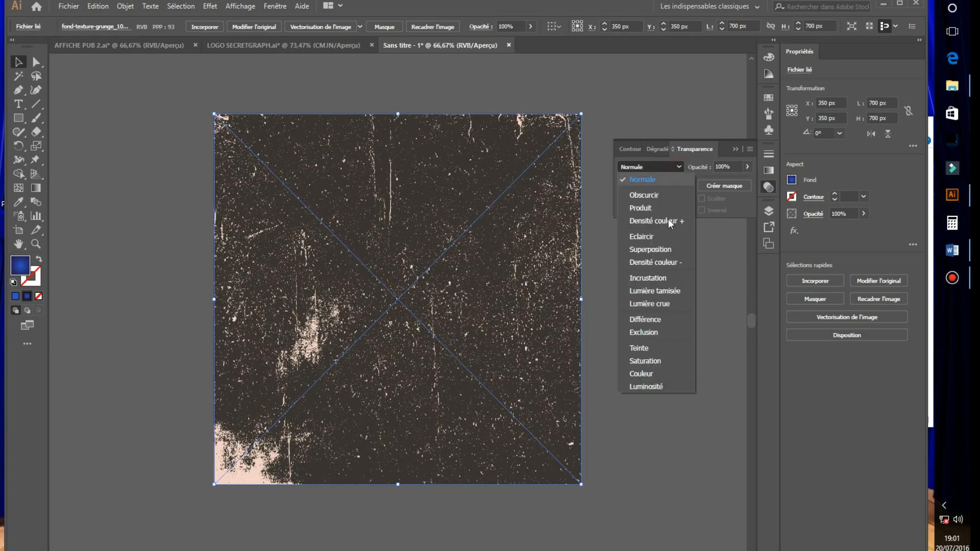
left_click(658, 279)
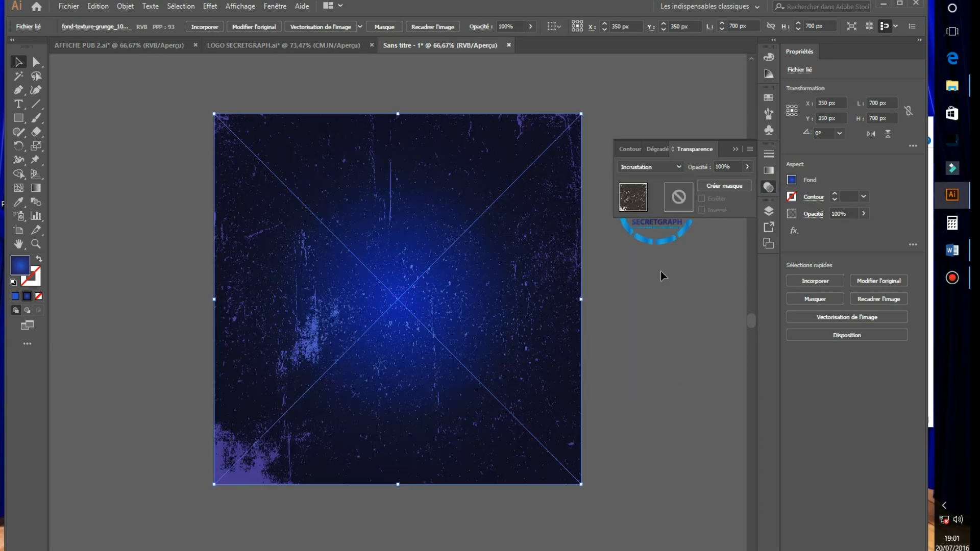
left_click(673, 167)
left_click(648, 295)
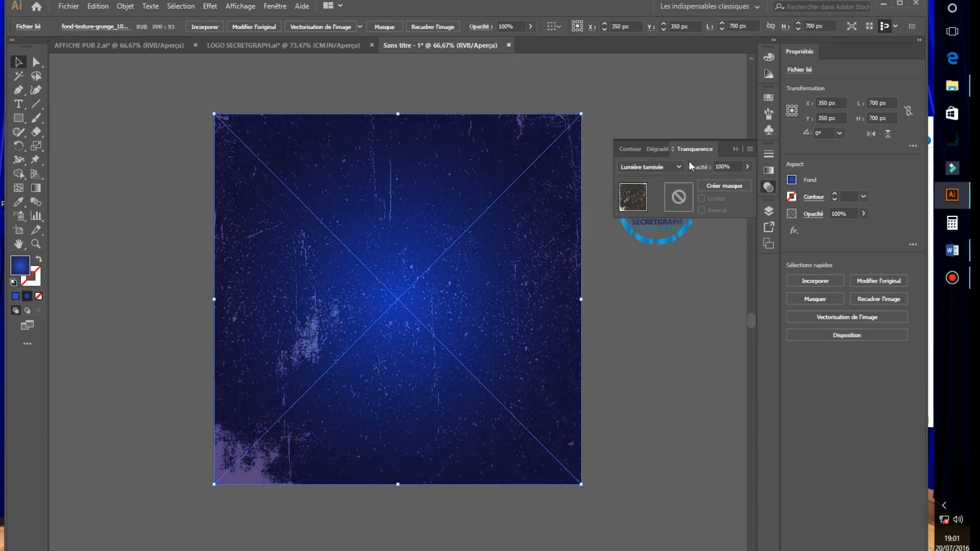
left_click(676, 167)
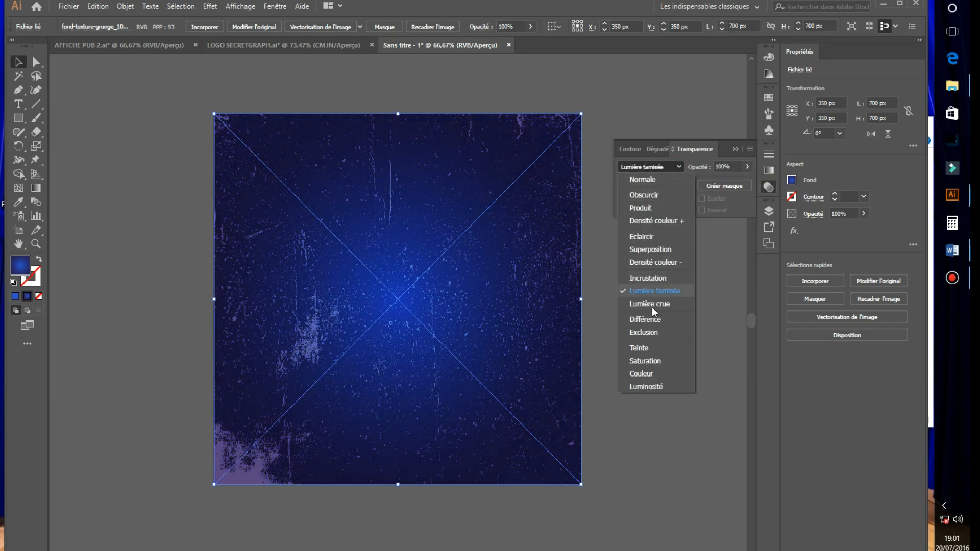
left_click(656, 305)
left_click(669, 167)
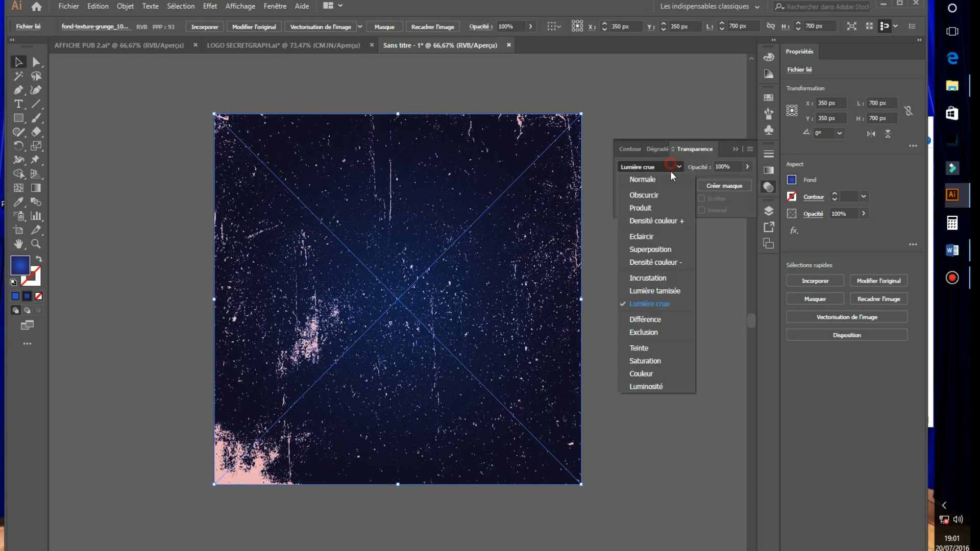
left_click(650, 319)
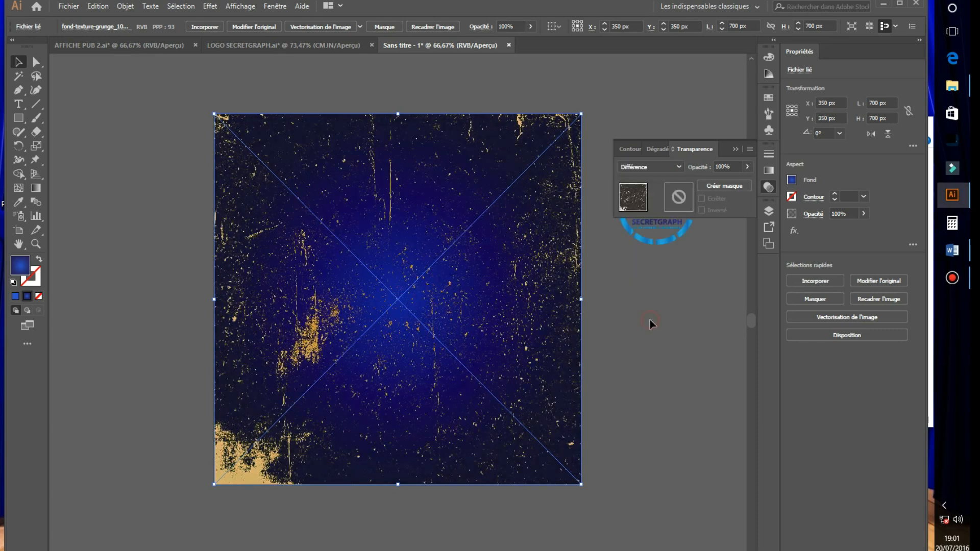
- Try the Eclaircir, Superposition, Densité couleur - and Incrustation blend modes on the grunge texture
left_click(673, 167)
left_click(657, 236)
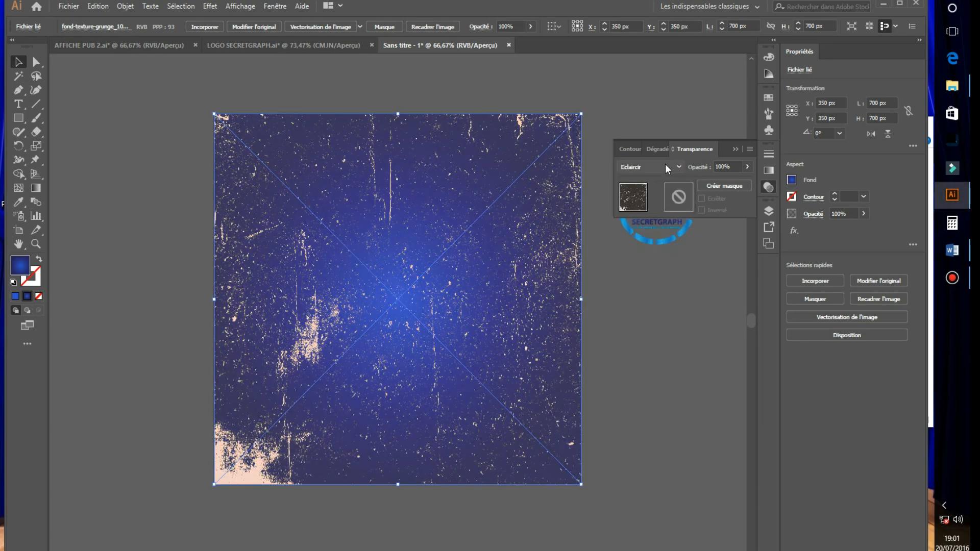
left_click(678, 165)
left_click(657, 246)
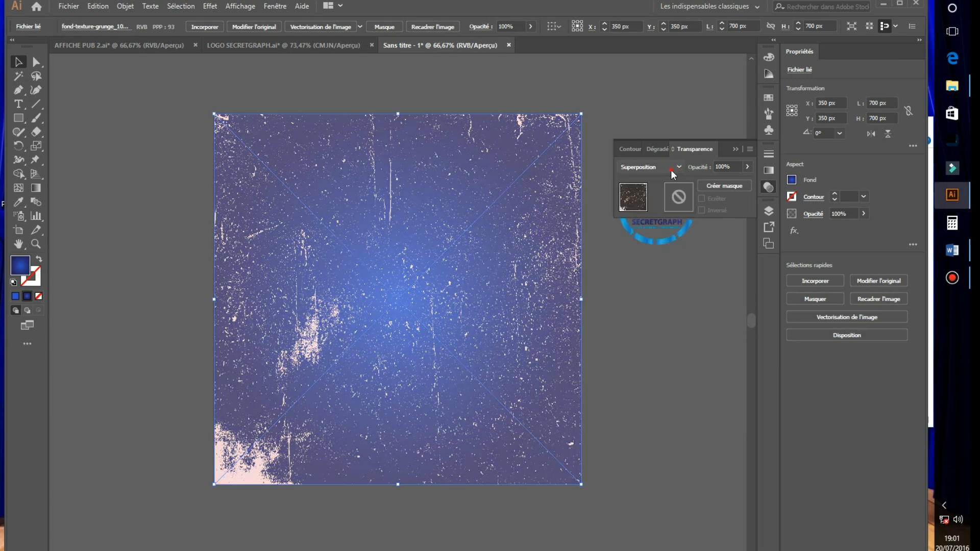
left_click(671, 169)
left_click(646, 262)
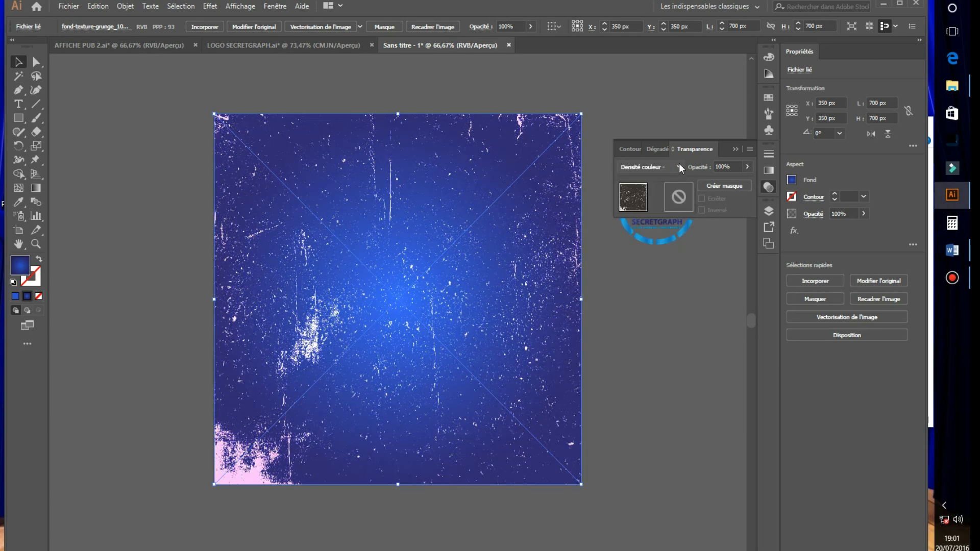
left_click(679, 166)
left_click(651, 277)
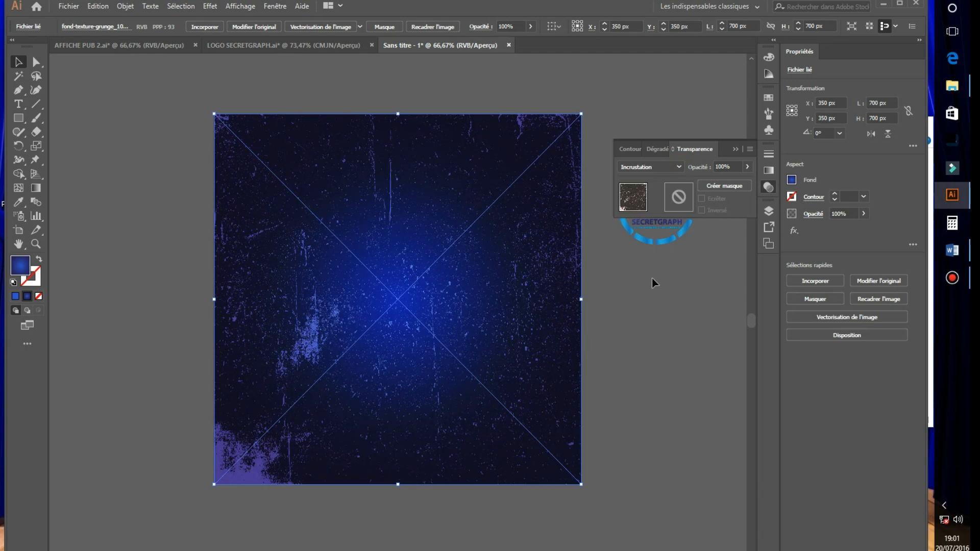
- Compare the darkening modes Produit and Densité couleur + with Eclaircir, Superposition, Densité couleur - and Incrustation on the grunge texture
left_click(679, 166)
left_click(659, 190)
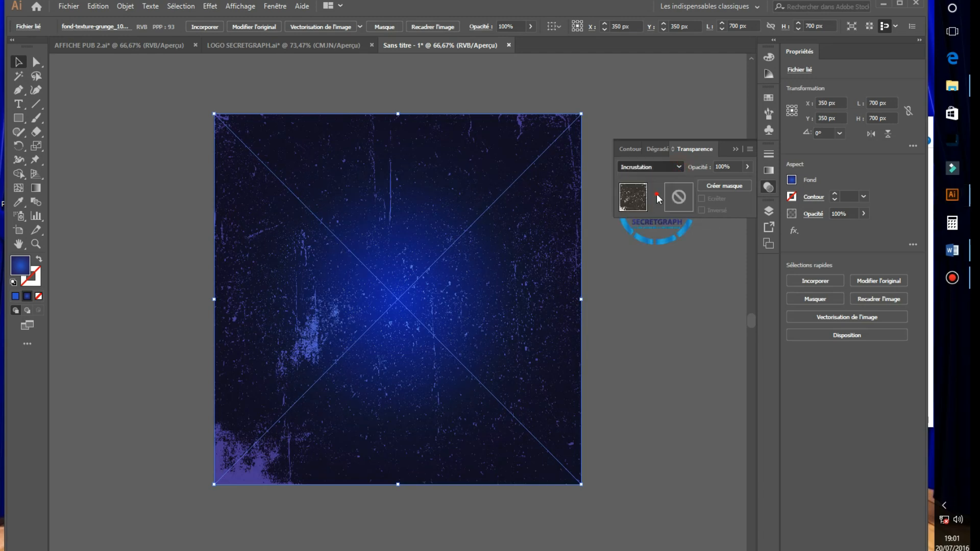
left_click(678, 167)
left_click(656, 208)
left_click(679, 167)
left_click(658, 223)
left_click(678, 167)
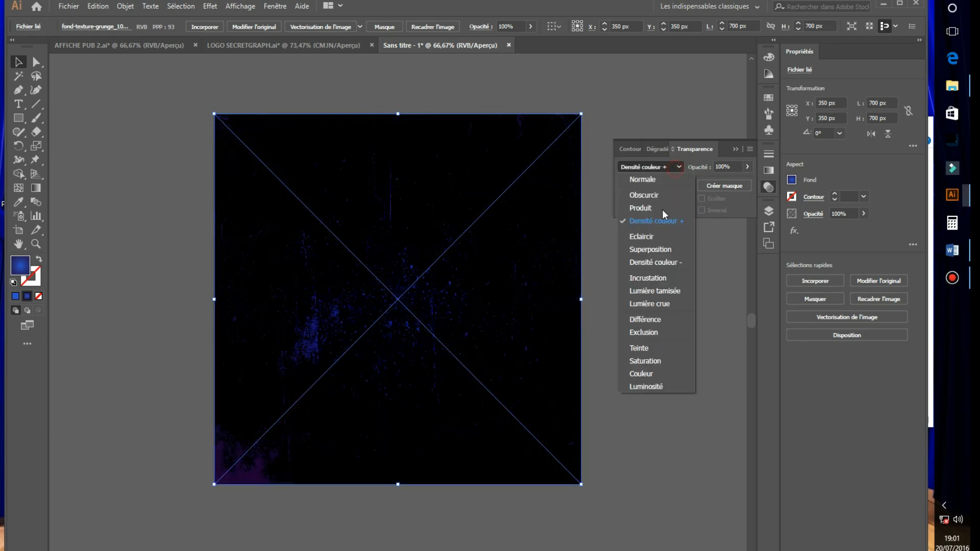
left_click(655, 236)
left_click(678, 166)
left_click(649, 249)
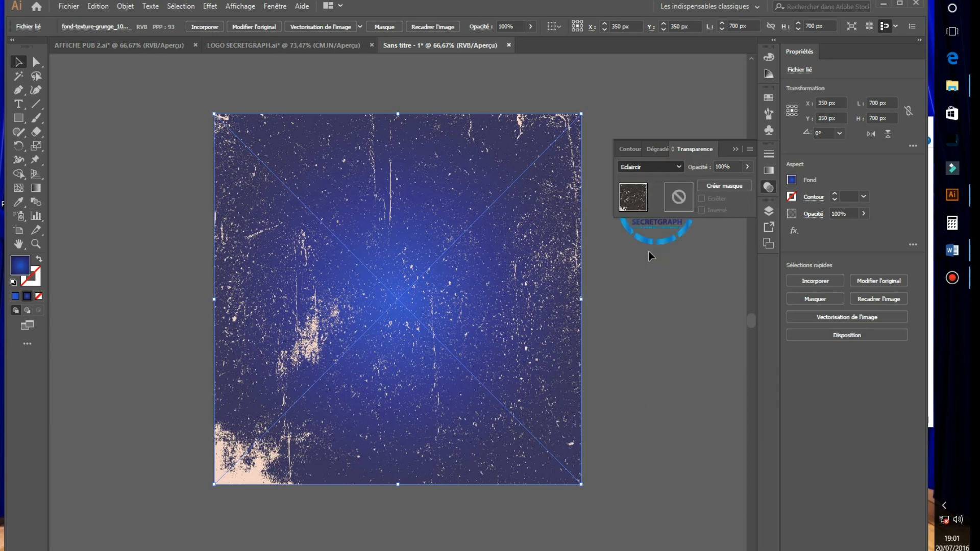
left_click(676, 169)
left_click(649, 261)
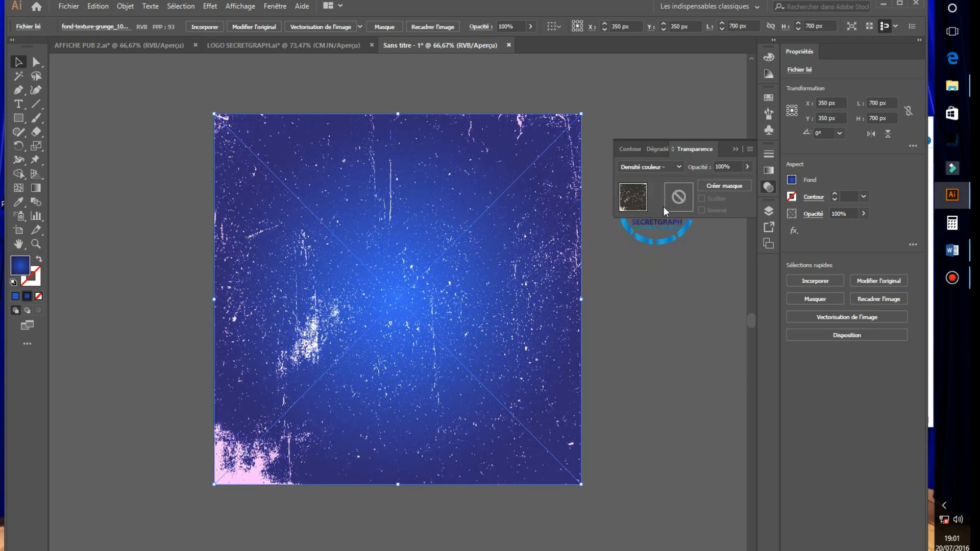
left_click(672, 165)
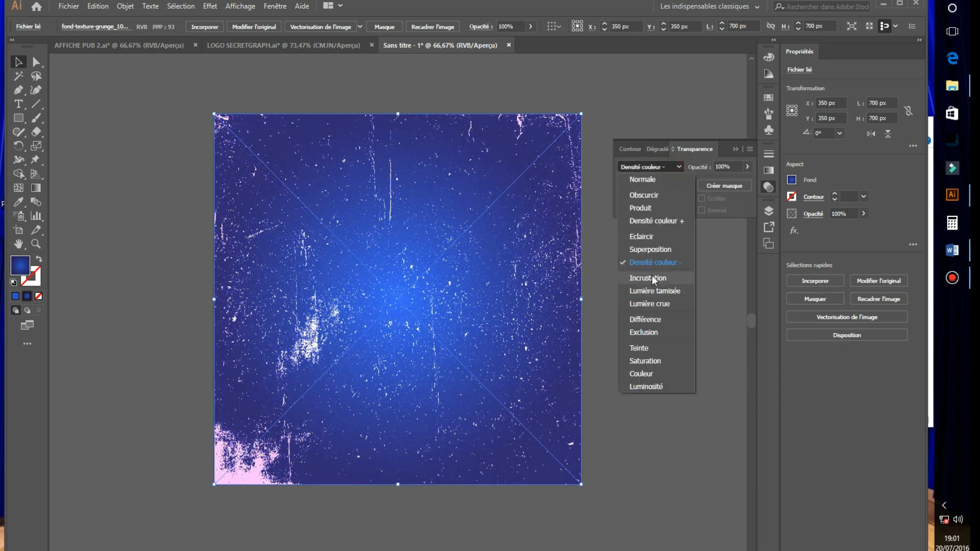
left_click(651, 274)
- Set the grunge texture's blend mode to Lumière tamisée and deselect it
left_click(679, 167)
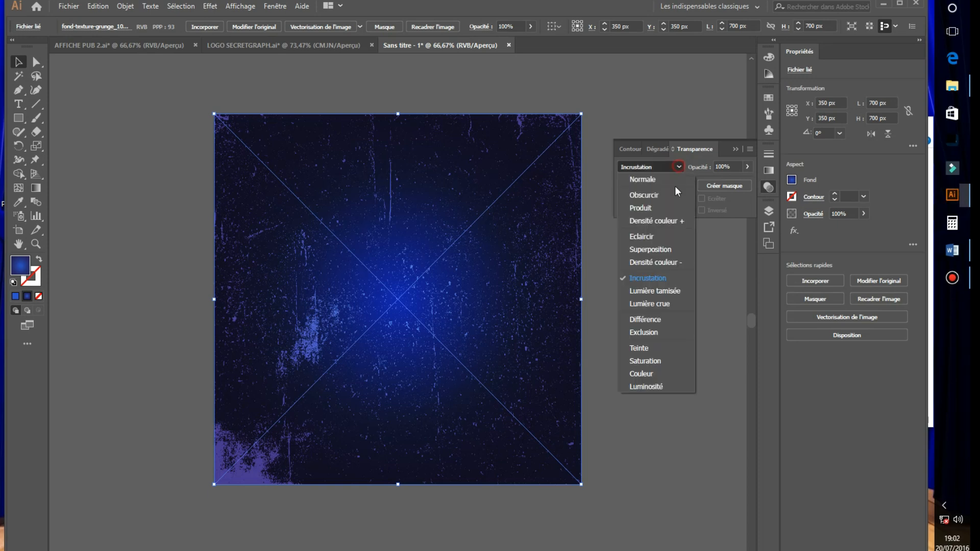
left_click(657, 292)
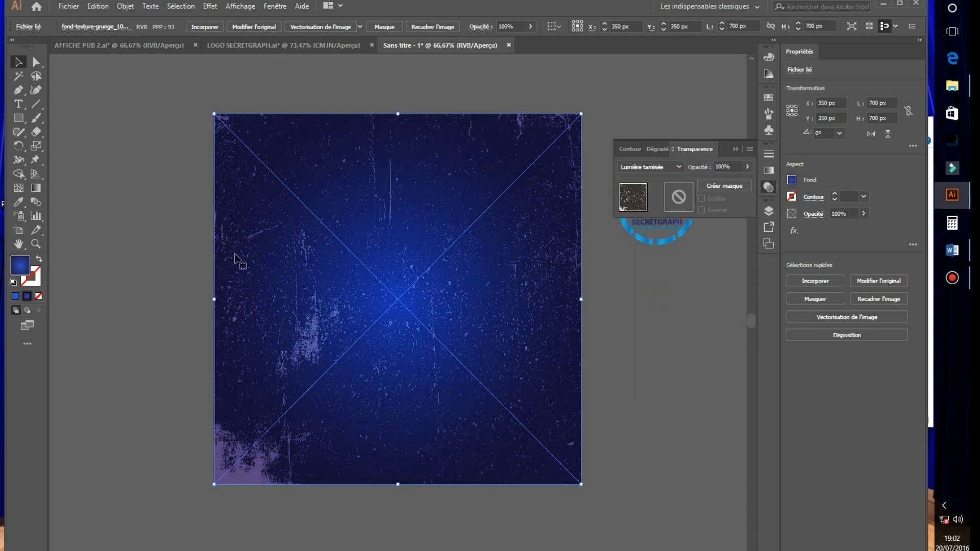
left_click(641, 319)
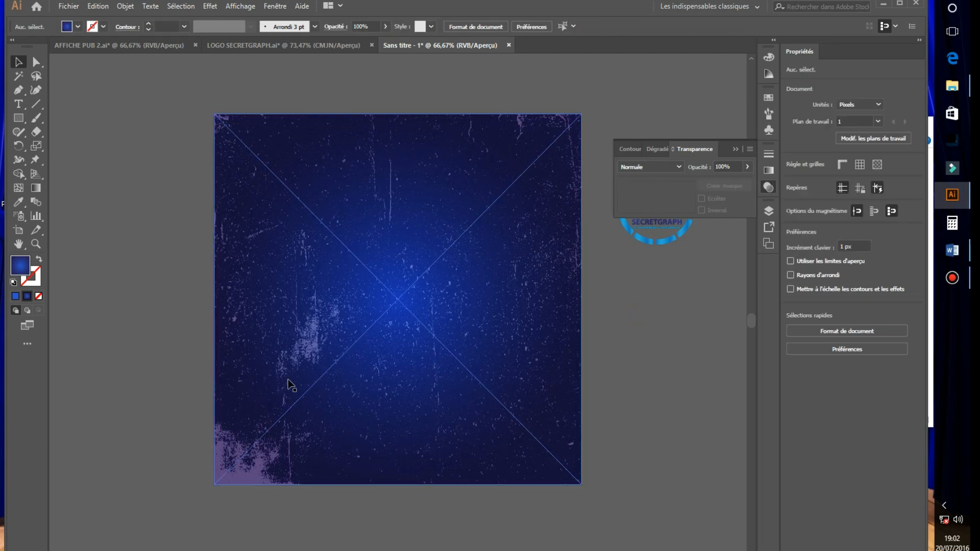
left_click(733, 148)
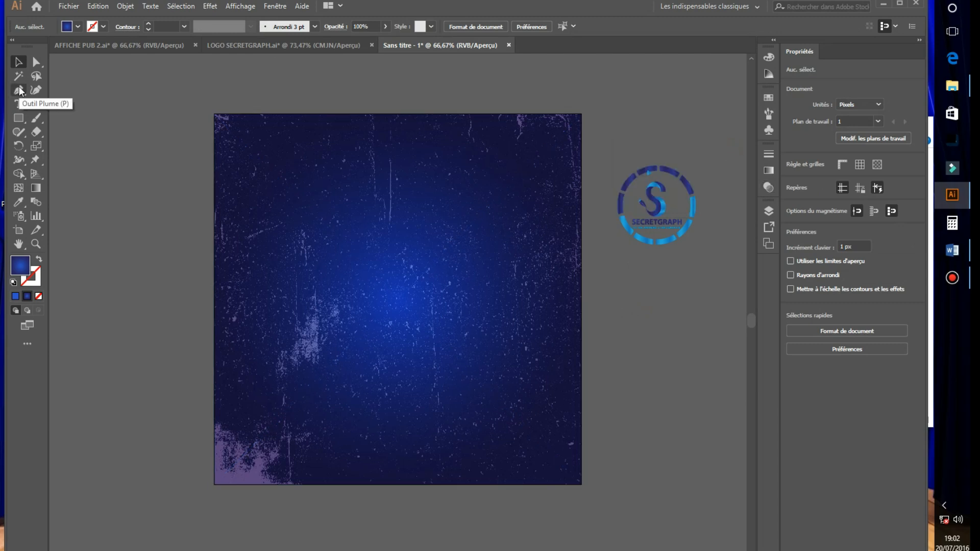
- Draw a closed Pen shape over the lower artboard, its wavy top running from about (0, 446) through (385, 427) to (700, 205) px
left_click(20, 90)
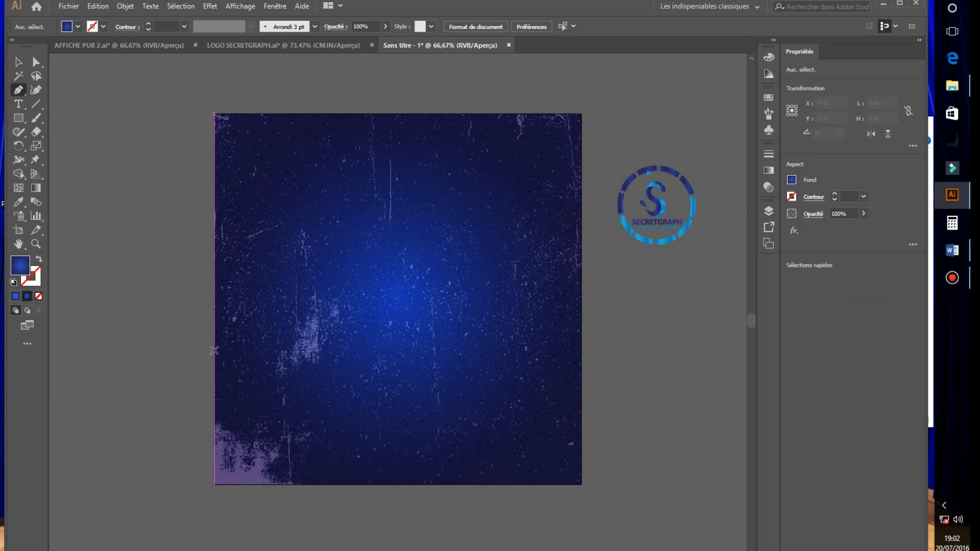
left_click(214, 350)
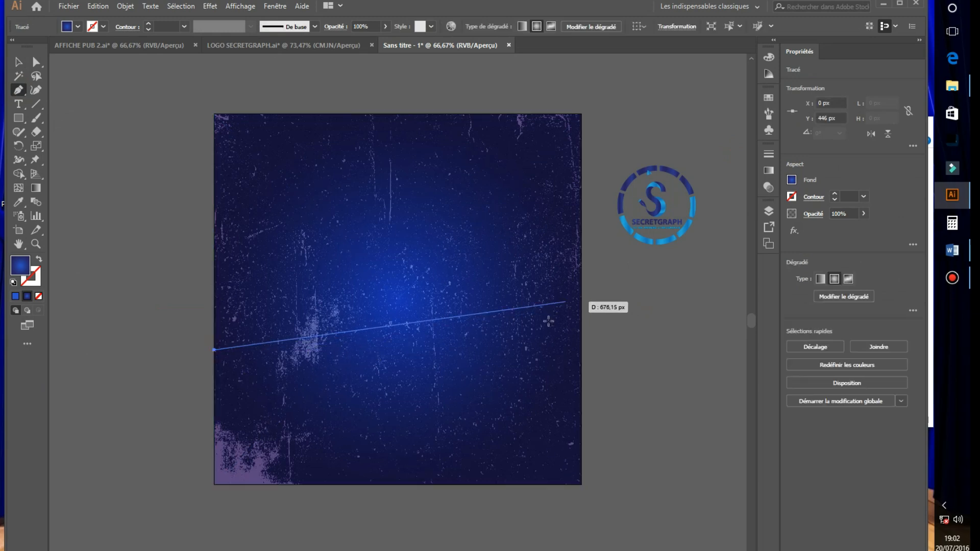
left_click_drag(416, 340, 521, 369)
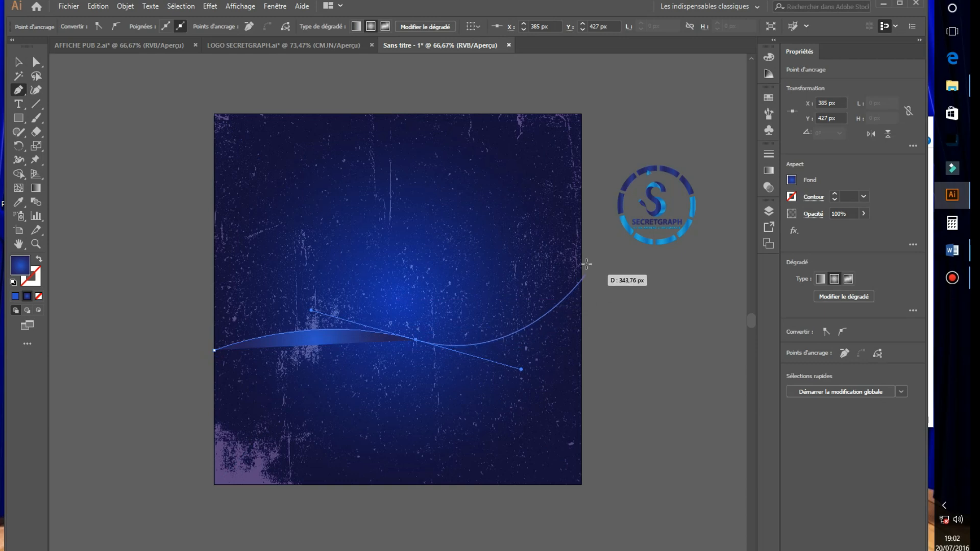
left_click(581, 223)
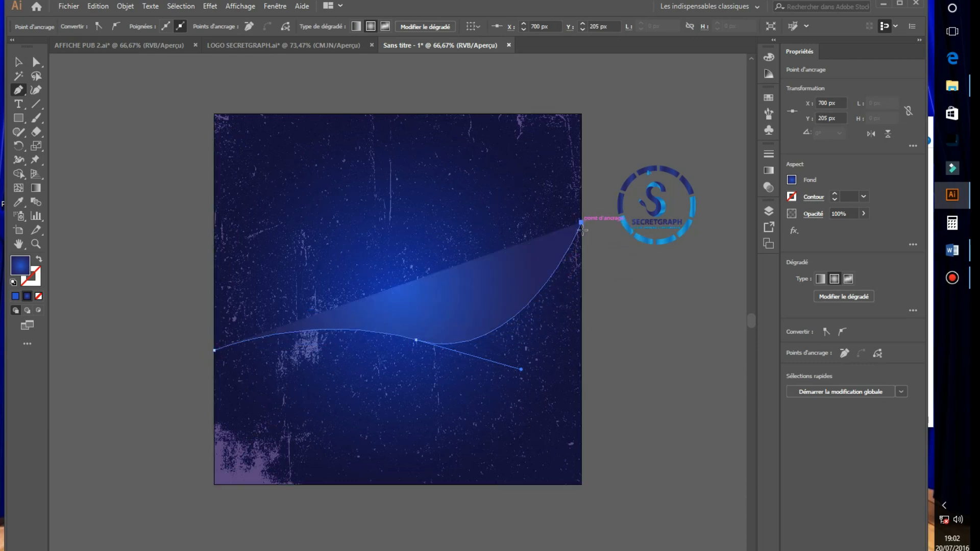
left_click(582, 484)
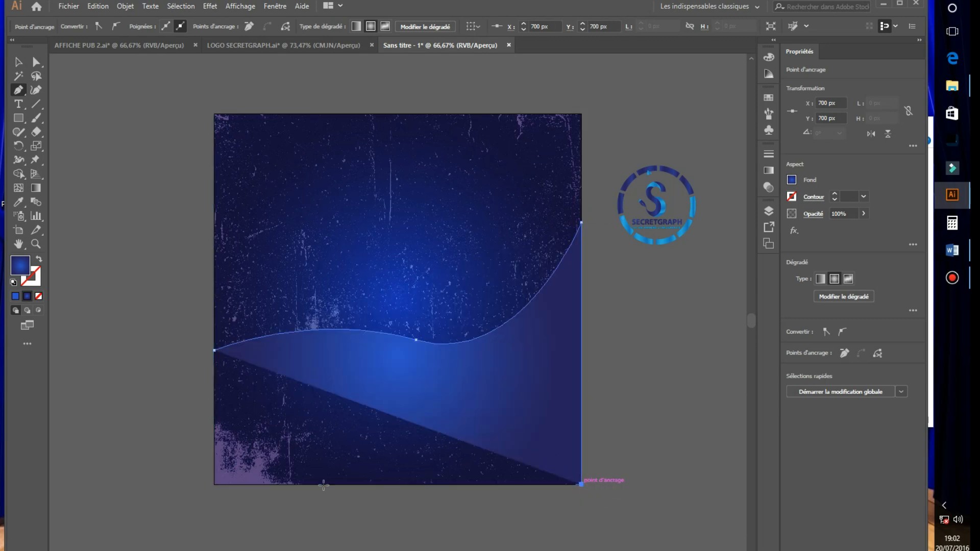
left_click(214, 484)
left_click(214, 350)
key("v")
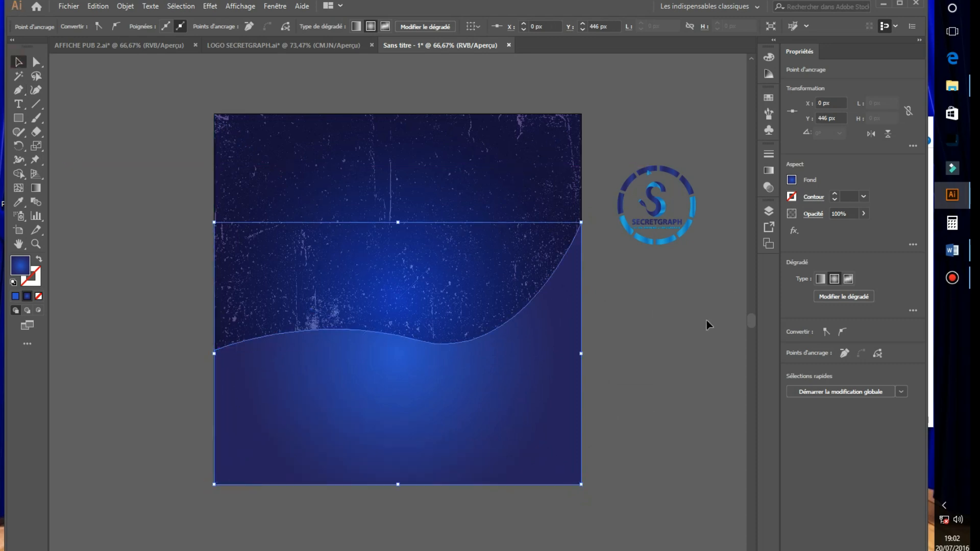
left_click(671, 346)
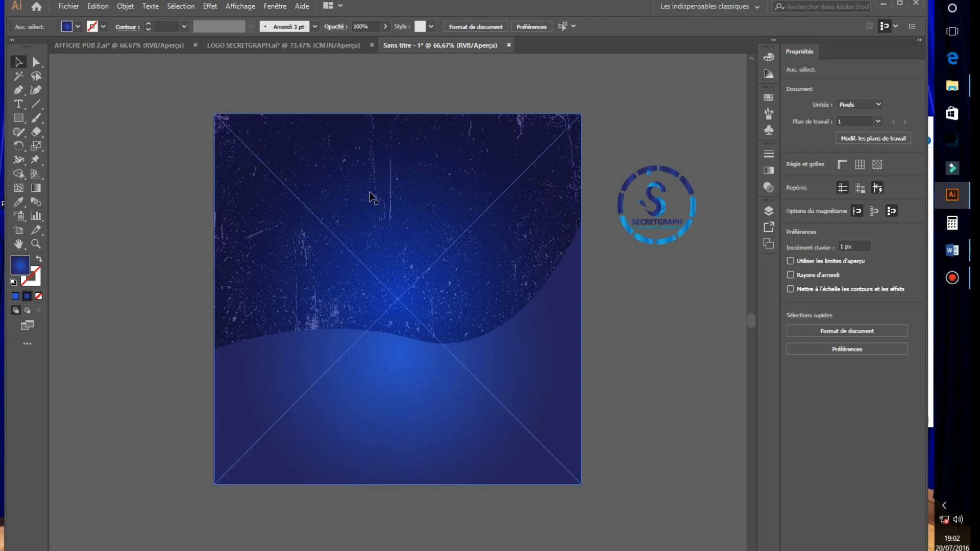
- Expand Calque 1 in the layer list and lock the blue gradient background rectangle
left_click(408, 196)
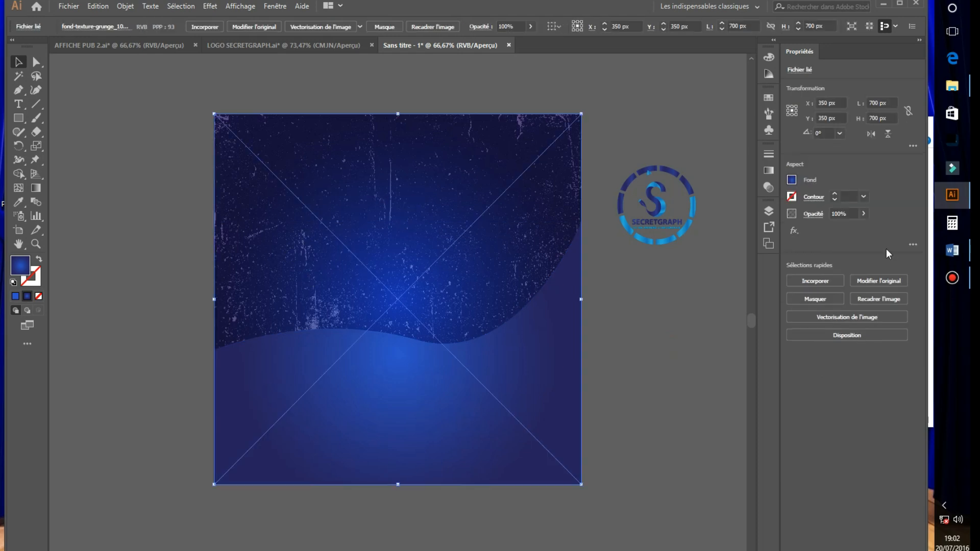
left_click(769, 210)
left_click(656, 223)
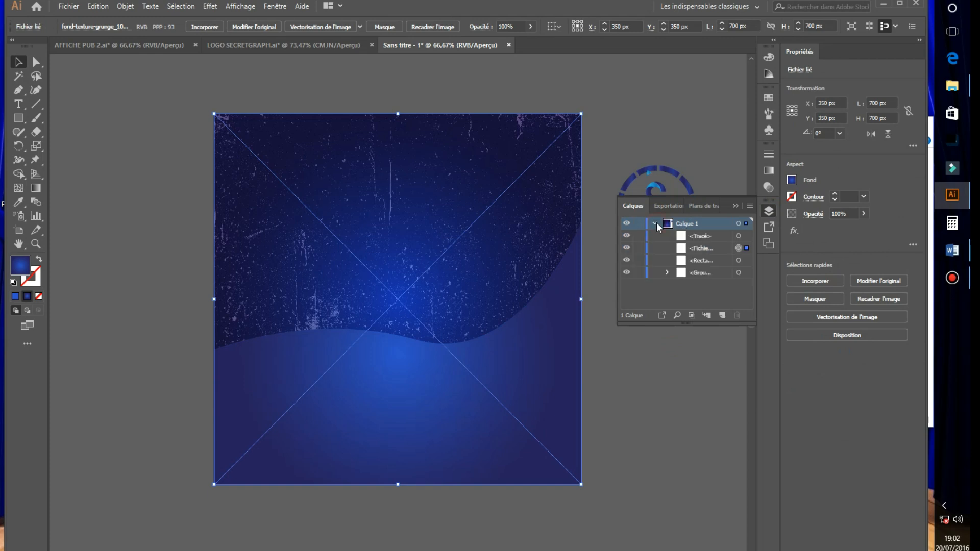
left_click(639, 261)
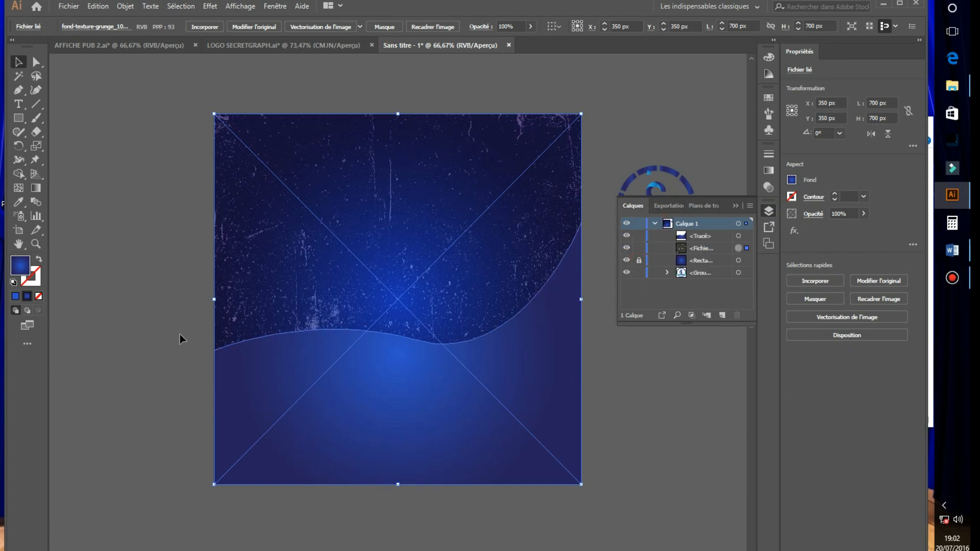
left_click(148, 146)
- Duplicate the wavy lower shape in place and deselect it
left_click(451, 403)
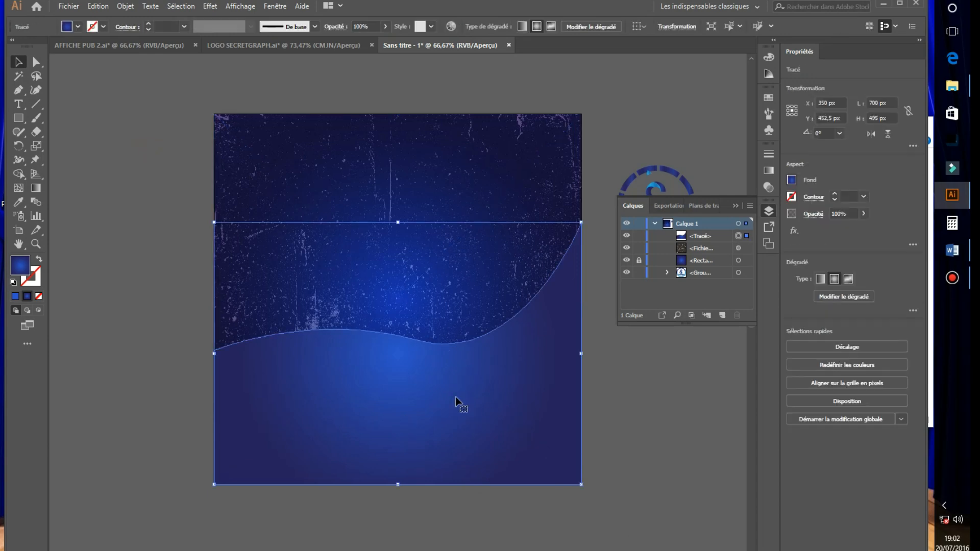
left_click(98, 6)
left_click(112, 63)
left_click(98, 6)
left_click(129, 92)
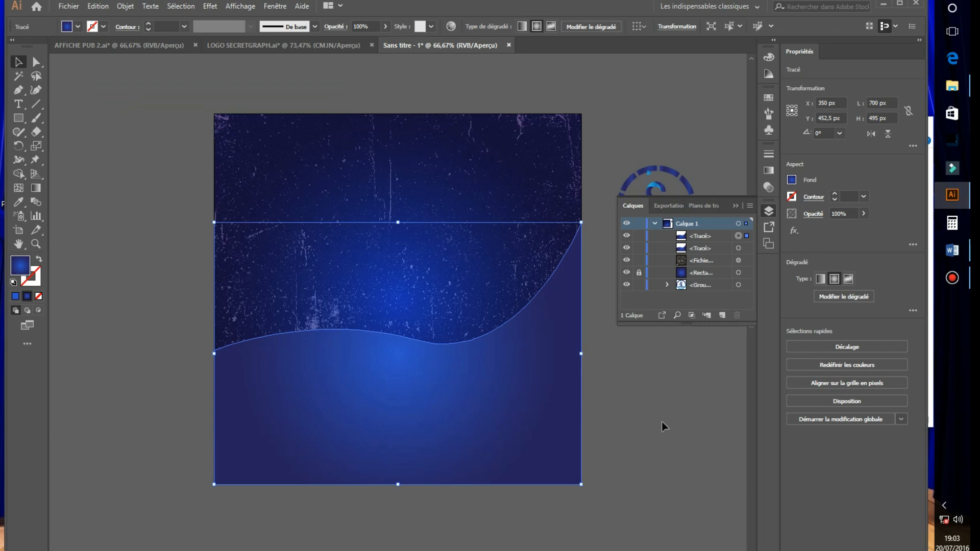
left_click(662, 423)
left_click(556, 380)
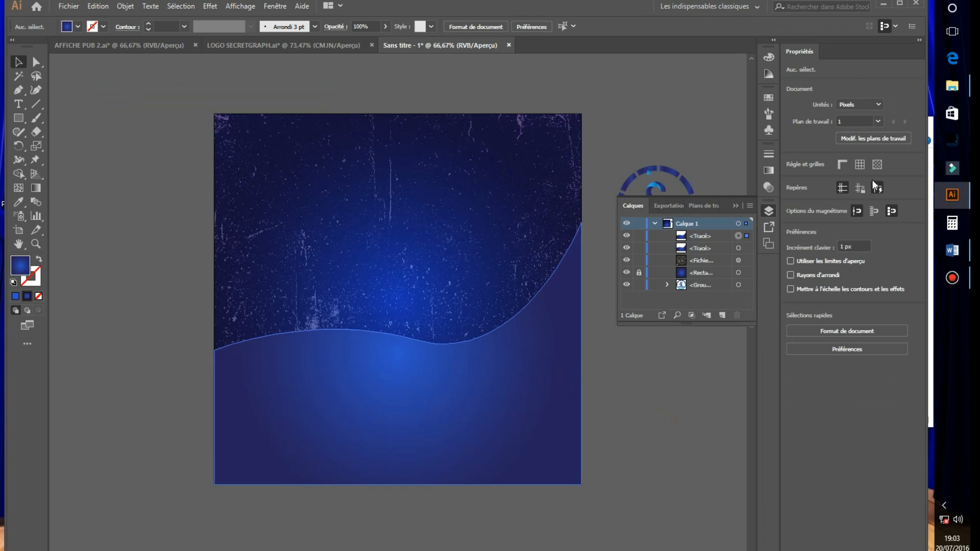
- Import the crumpled white paper image from the file explorer, centre it over the artboard at about (367, 360) px, and send it to the back
left_click(953, 85)
left_click_drag(390, 277, 179, 482)
left_click_drag(146, 440, 466, 301)
right_click(467, 300)
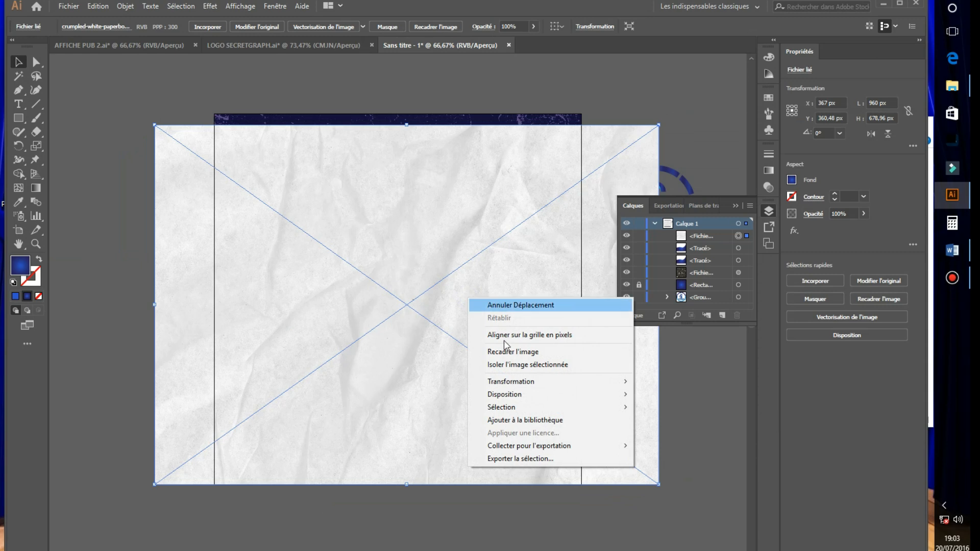
mouse_move(508, 396)
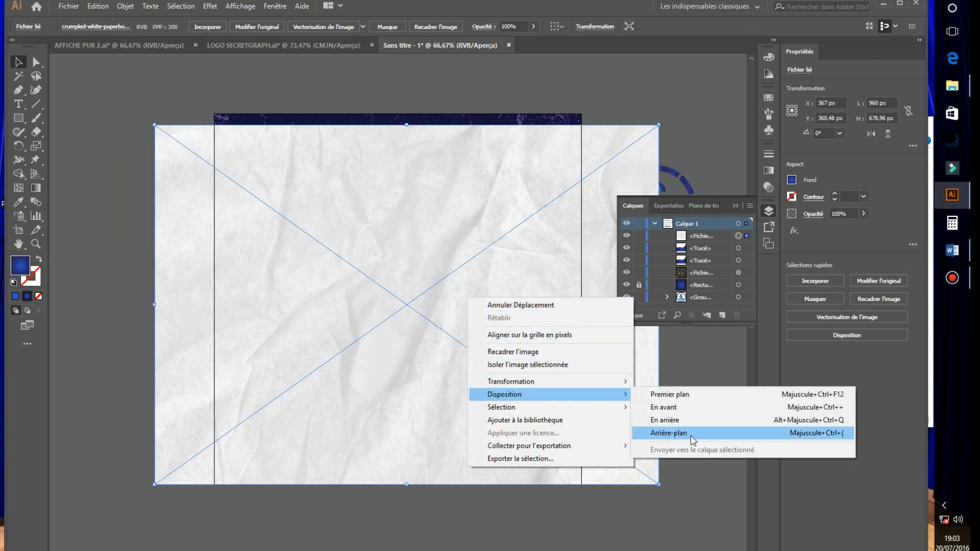
left_click(668, 433)
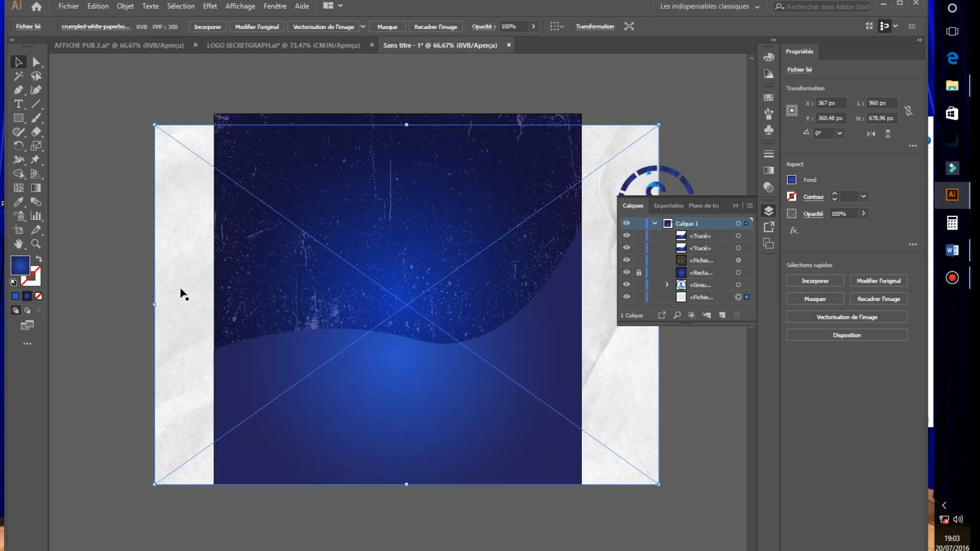
- Clip the crumpled paper image with the topmost wavy shape using a clipping mask, and deselect it
left_click(536, 351, "shift")
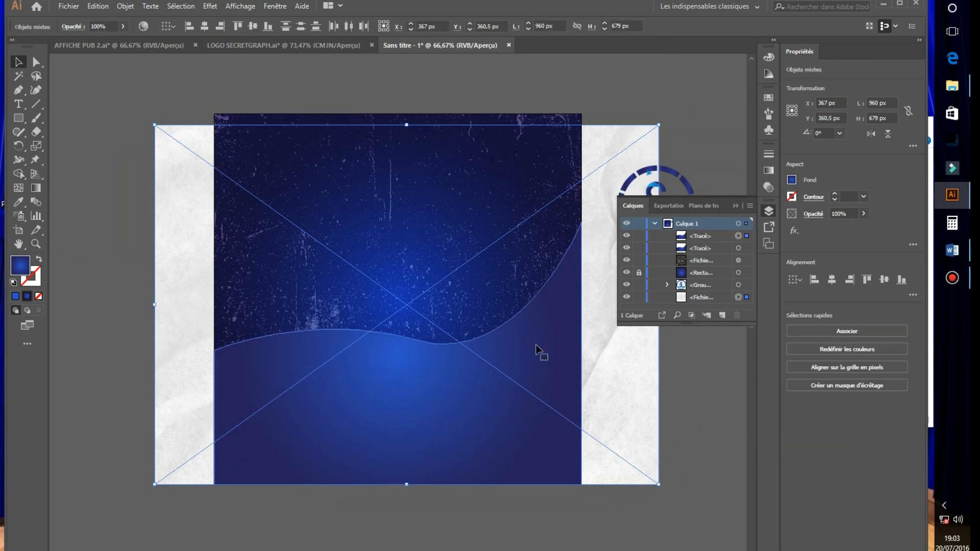
right_click(536, 349)
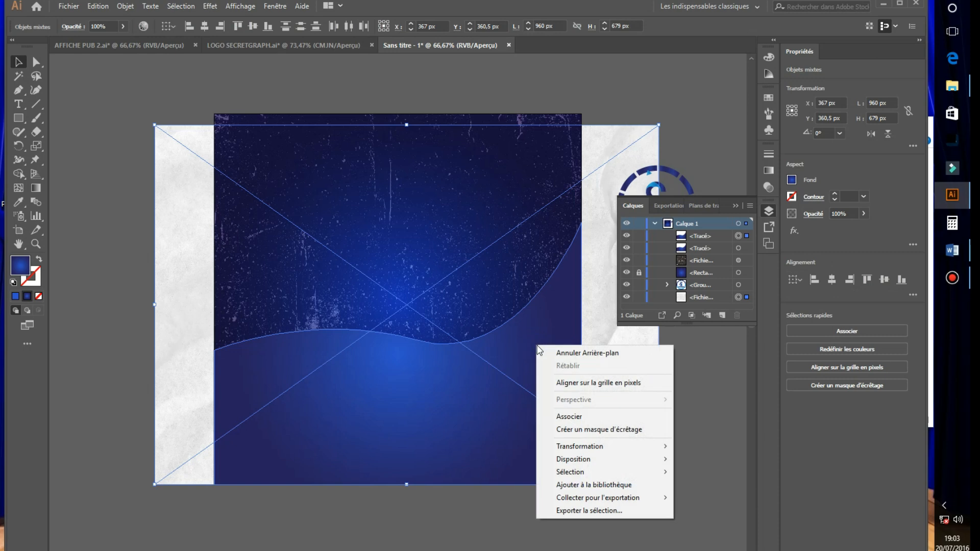
left_click(581, 429)
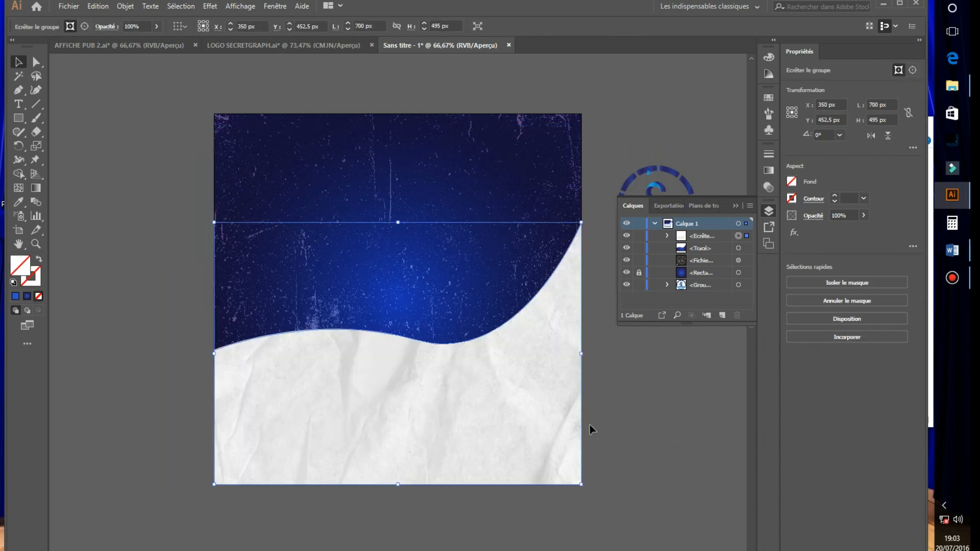
left_click(141, 239)
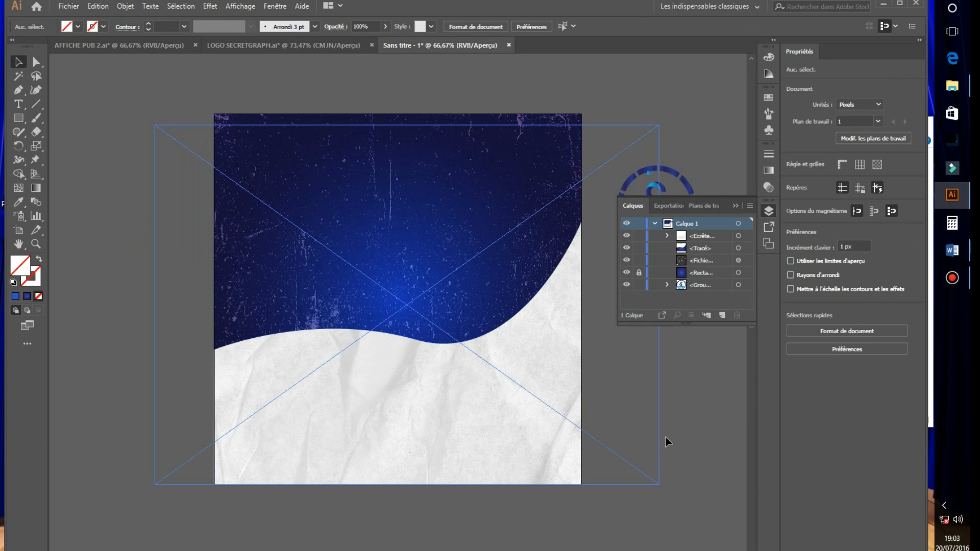
left_click(524, 412)
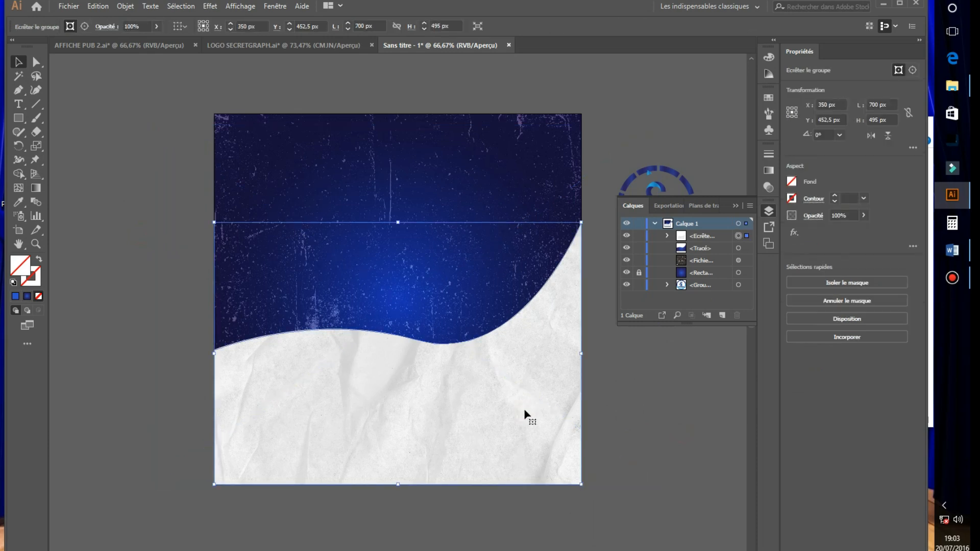
left_click(113, 261)
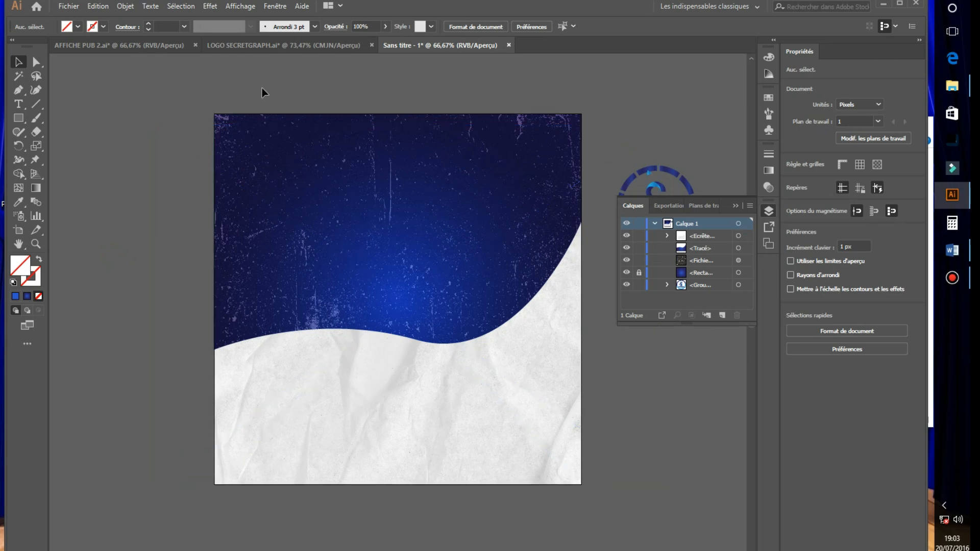
- Draw a circle about 230 px in diameter with the Ellipse tool, centred on the wave's edge at about (137, 413) px
left_click(18, 121)
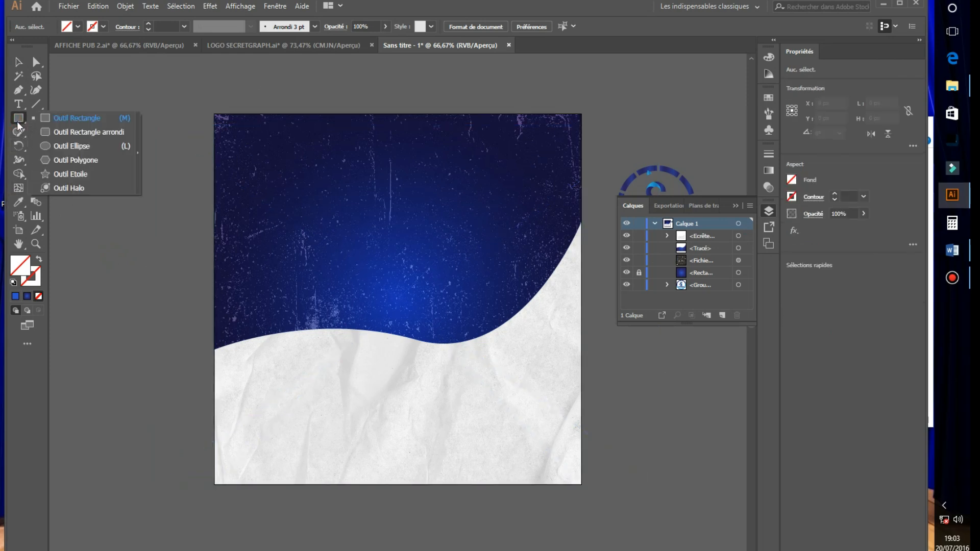
left_click(52, 147)
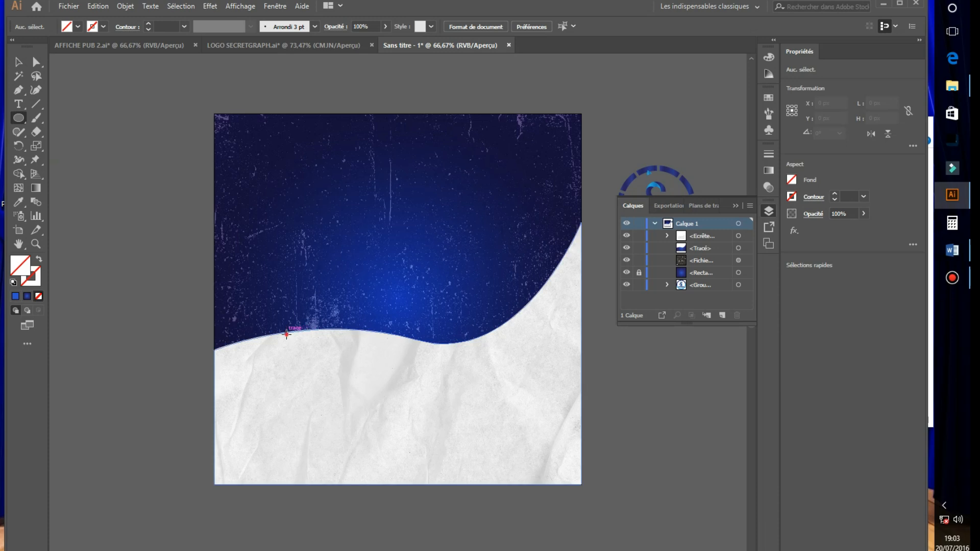
left_click_drag(286, 334, 325, 393)
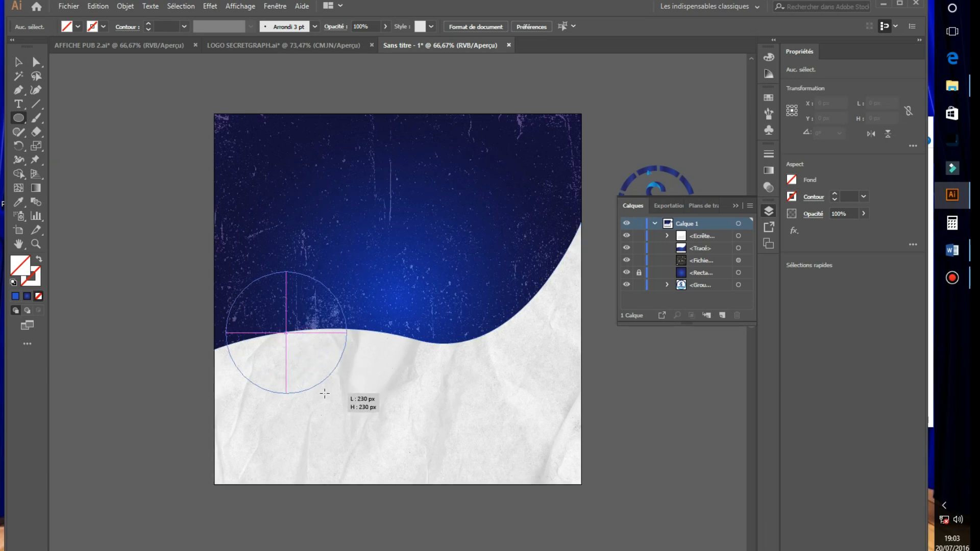
left_click_drag(431, 398, 402, 383)
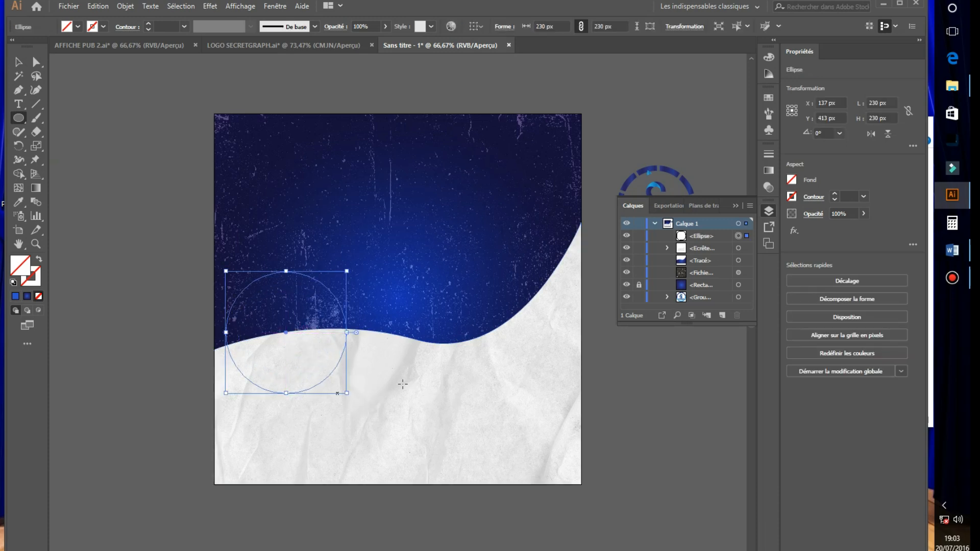
- Fill the circle with the light blue gradient sampled from the logo's lower ring using the Eyedropper, and deselect it
left_click(78, 26)
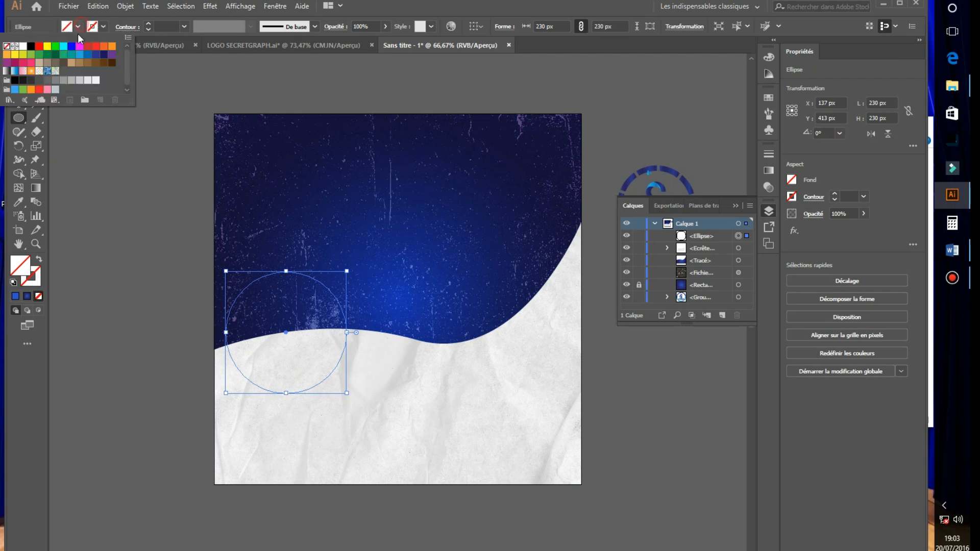
left_click(17, 233)
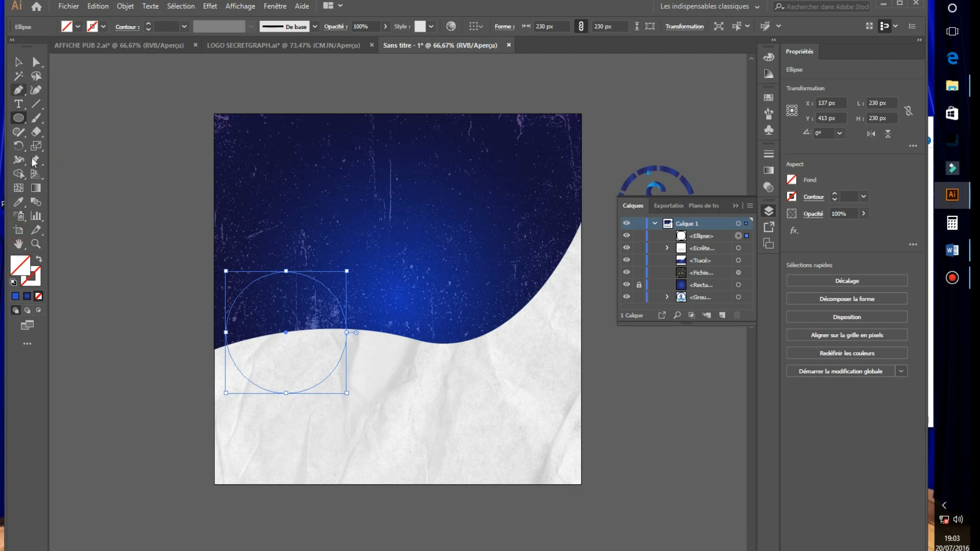
left_click(19, 202)
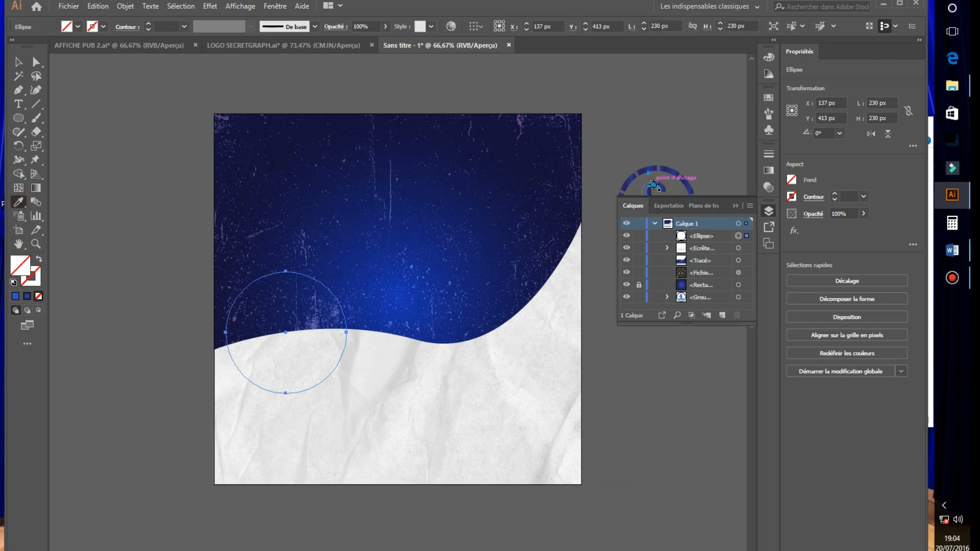
left_click(654, 186)
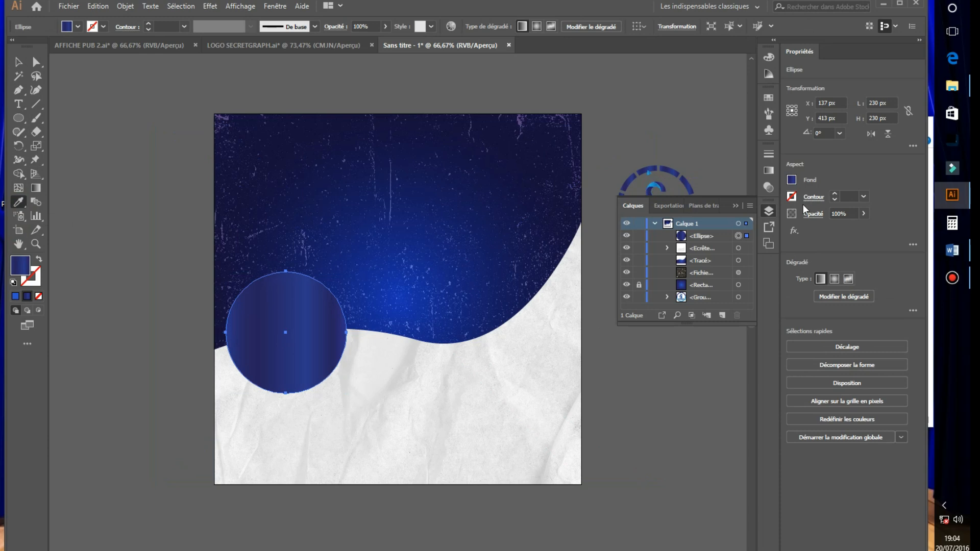
left_click(736, 207)
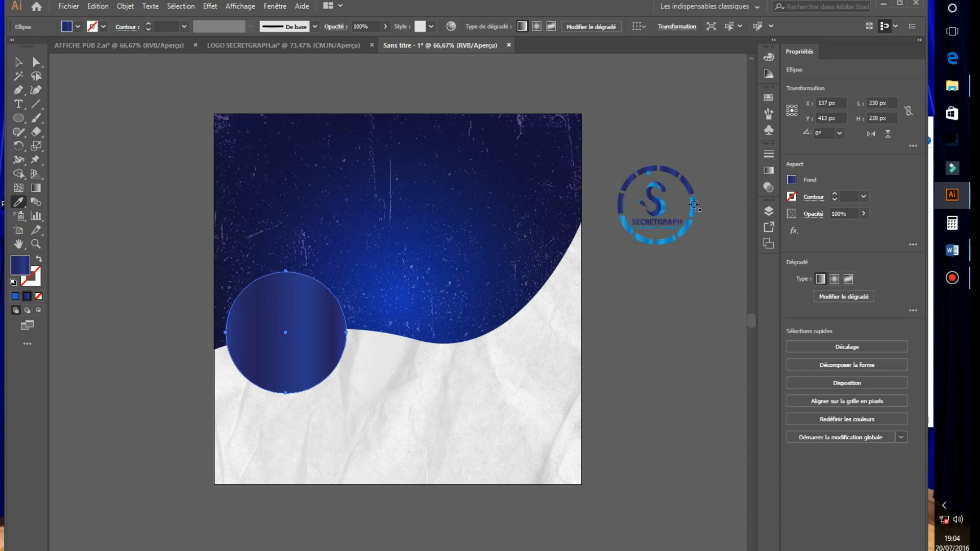
left_click(644, 239)
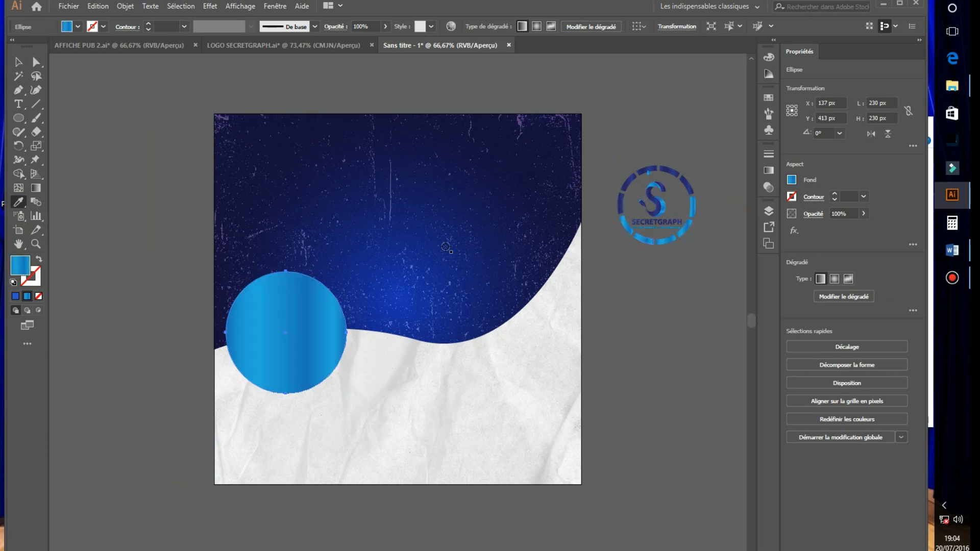
left_click(18, 62)
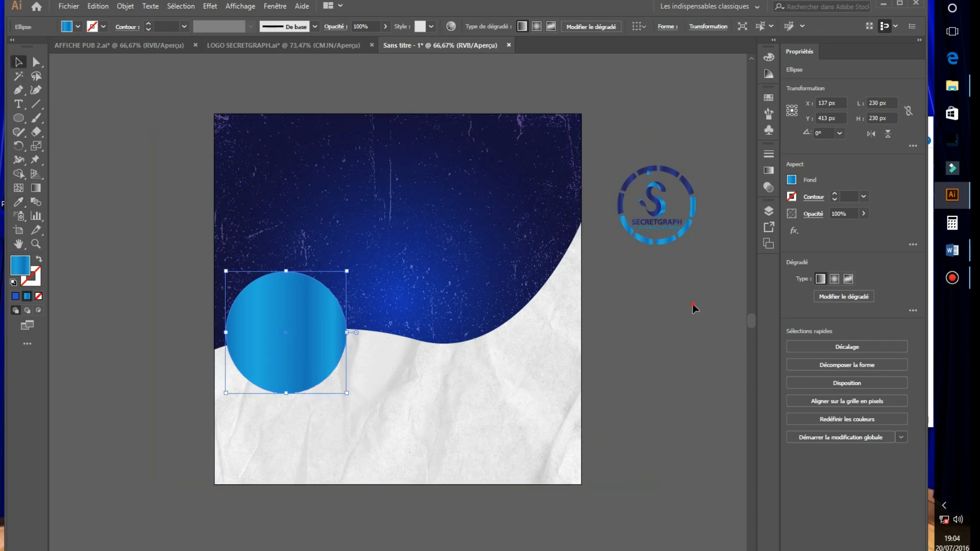
left_click(715, 305)
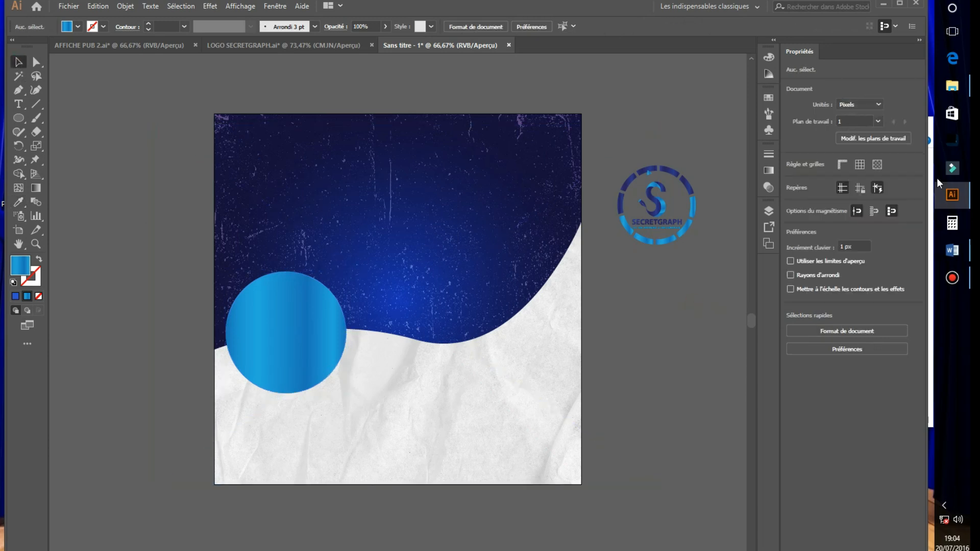
- Switch to Word to read the GRAPHIST COACHING topic outline and return to the poster in Illustrator
left_click(955, 251)
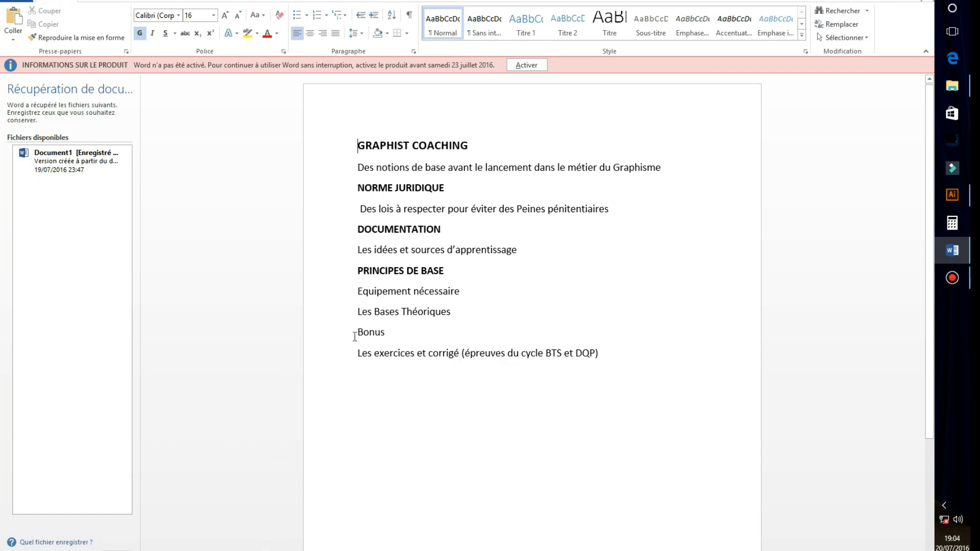
left_click(884, 1)
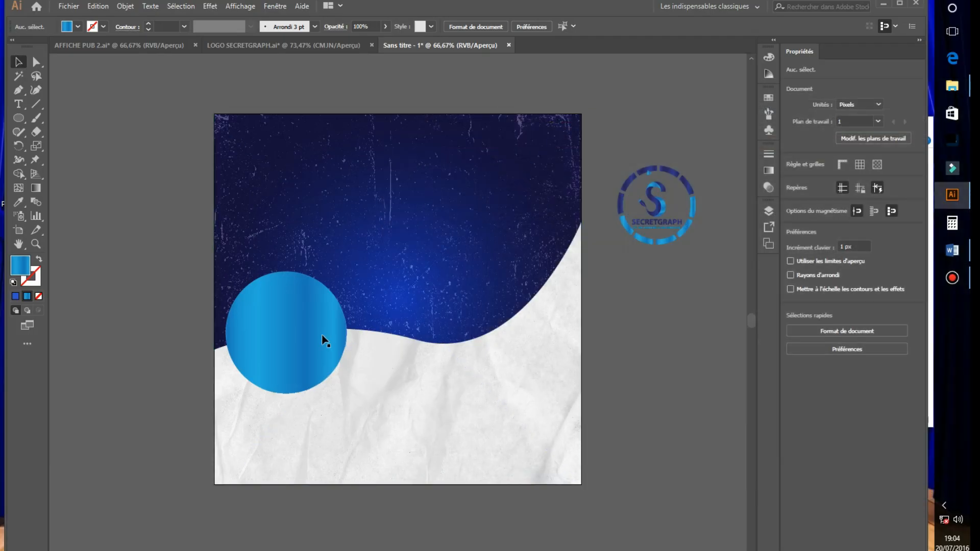
- Duplicate the blue circle three times along the wave and scale all four circles down together to about 193 px
left_click_drag(372, 336, 616, 143)
left_click(306, 335)
left_click(402, 345, "shift")
left_click(534, 292, "shift")
left_click(559, 190, "shift")
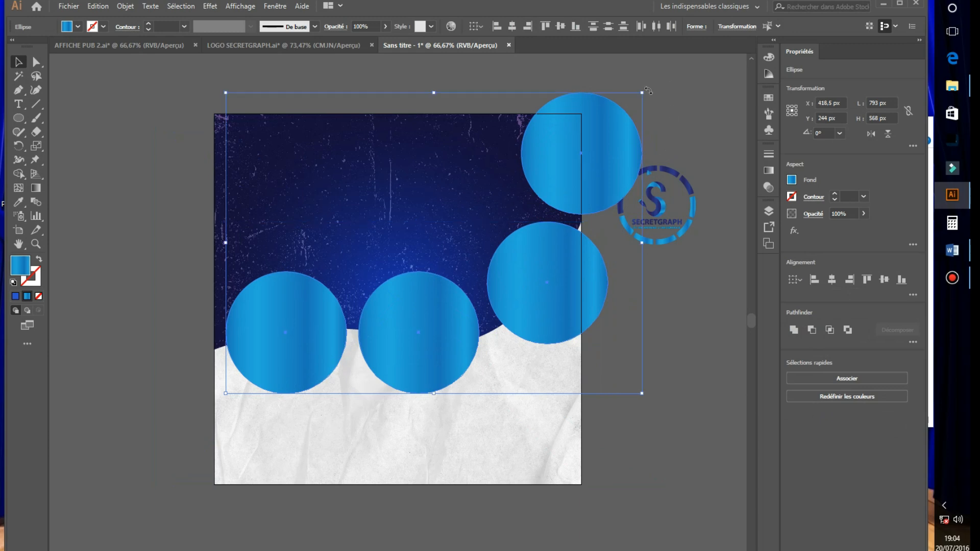
left_click_drag(642, 95, 587, 141)
left_click(633, 357)
- Space the second, third and fourth circles side by side along the wave's edge, with the last centred at about (652, 263) px
left_click_drag(264, 361, 363, 343)
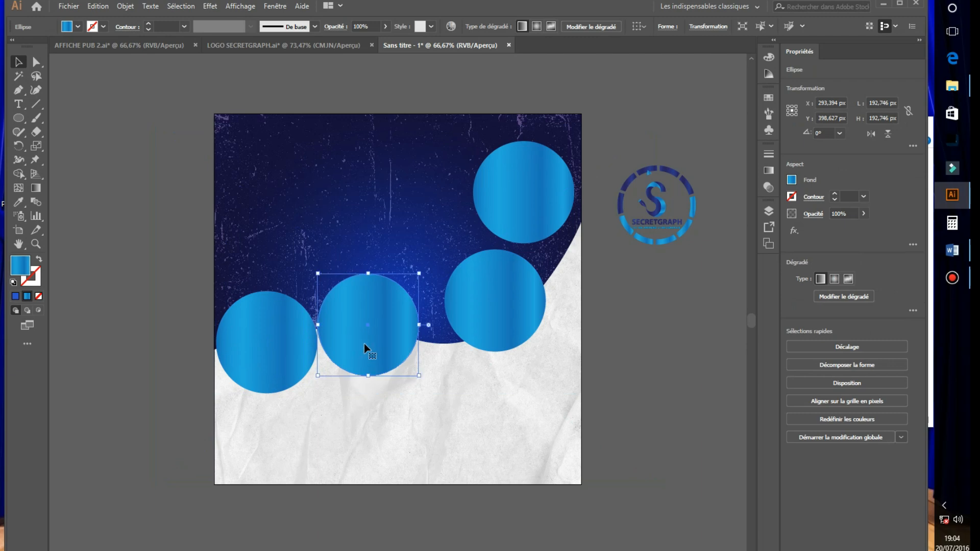
left_click_drag(492, 327, 469, 338)
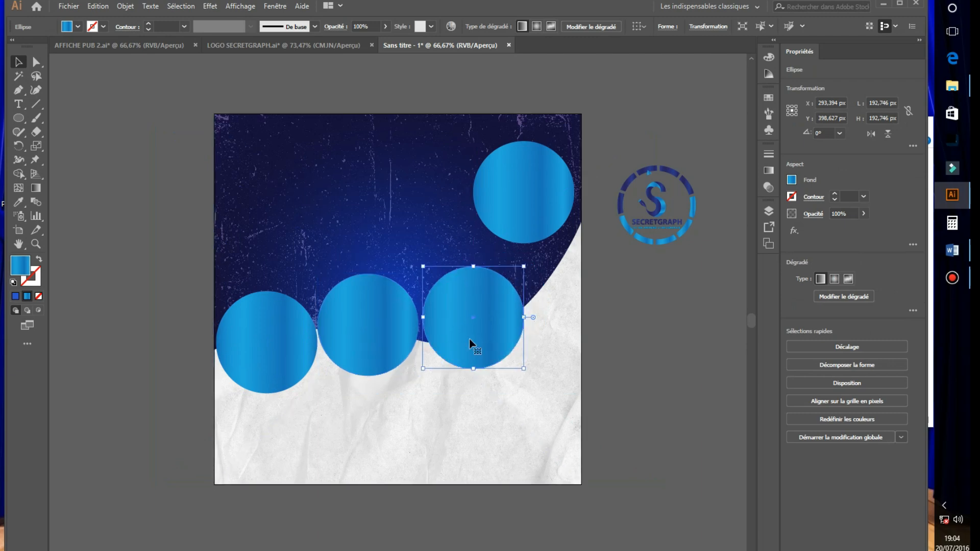
left_click_drag(527, 232, 552, 276)
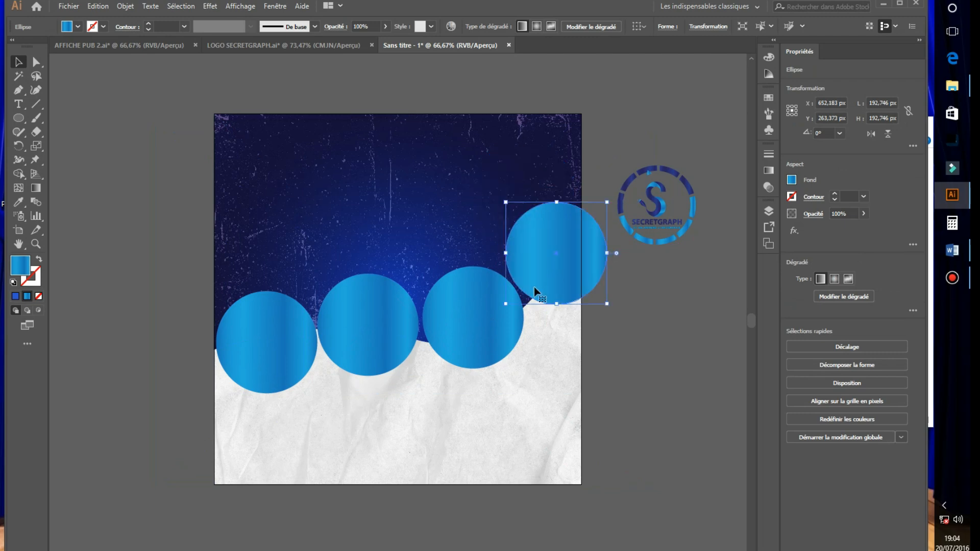
- Scale all four circles down slightly together and shift the uppermost one so it meets the artboard's right edge
left_click(252, 344)
left_click(361, 332, "shift")
left_click(516, 312, "shift")
left_click(582, 224, "shift")
left_click_drag(606, 202, 572, 219)
left_click(612, 306)
left_click_drag(522, 280, 534, 279)
left_click(641, 310)
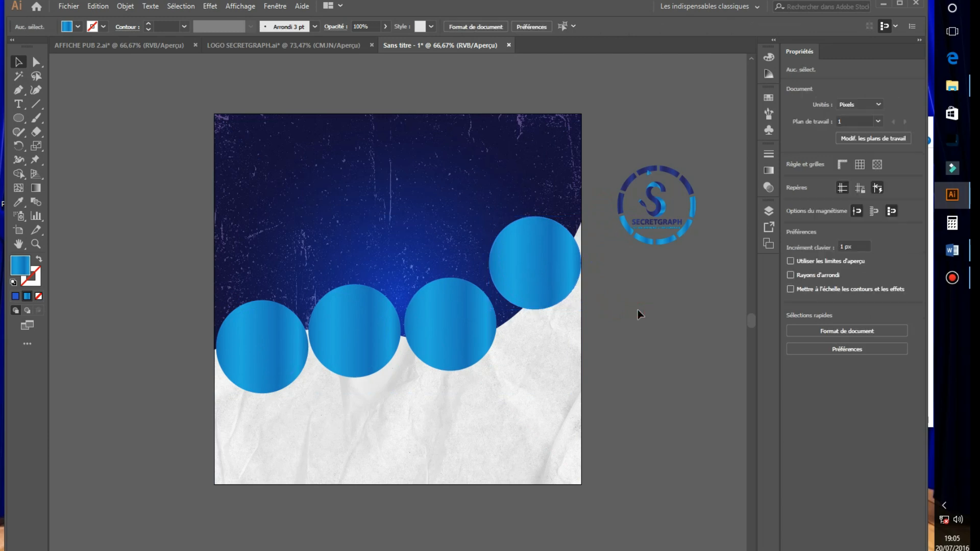
left_click(505, 285)
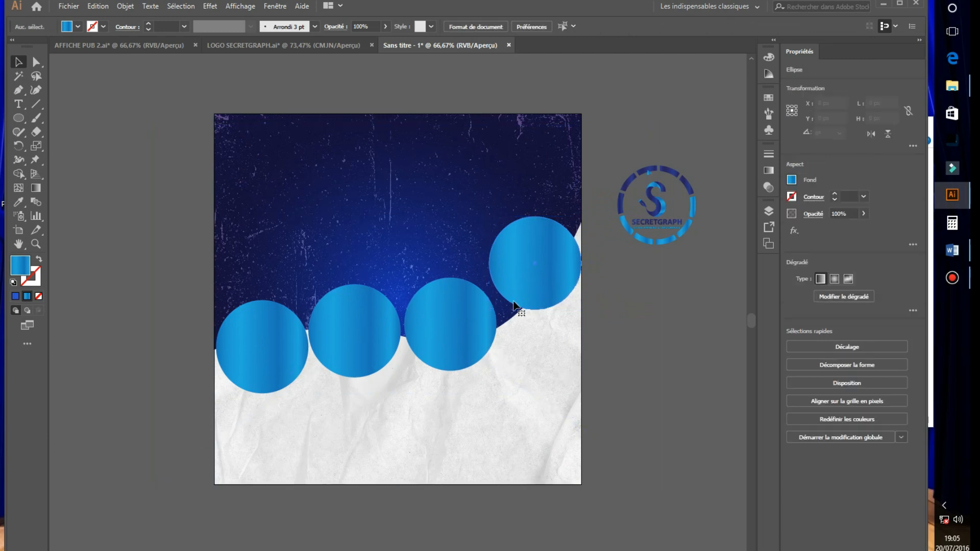
- Nudge the uppermost circle down until its centre sits at Y about 290 px, keeping it against the artboard's right edge
key("Down")
key("Down")
key("Down")
key("Down")
key("Down")
key("Down")
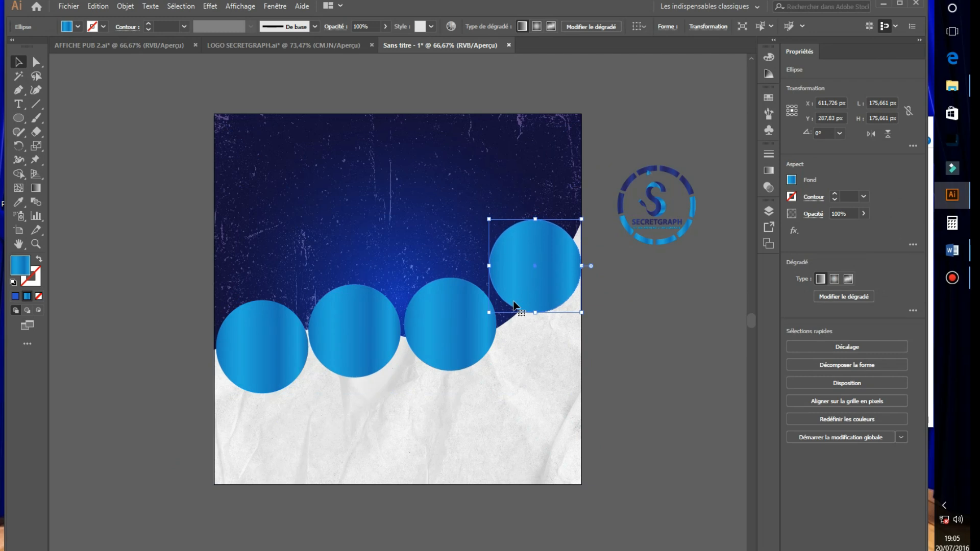
key("Down")
key("Down")
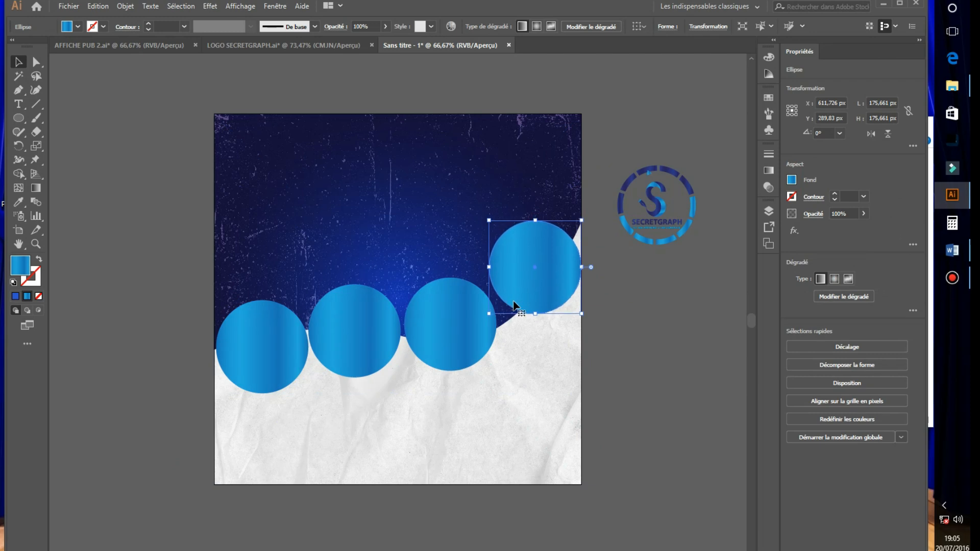
left_click(666, 350)
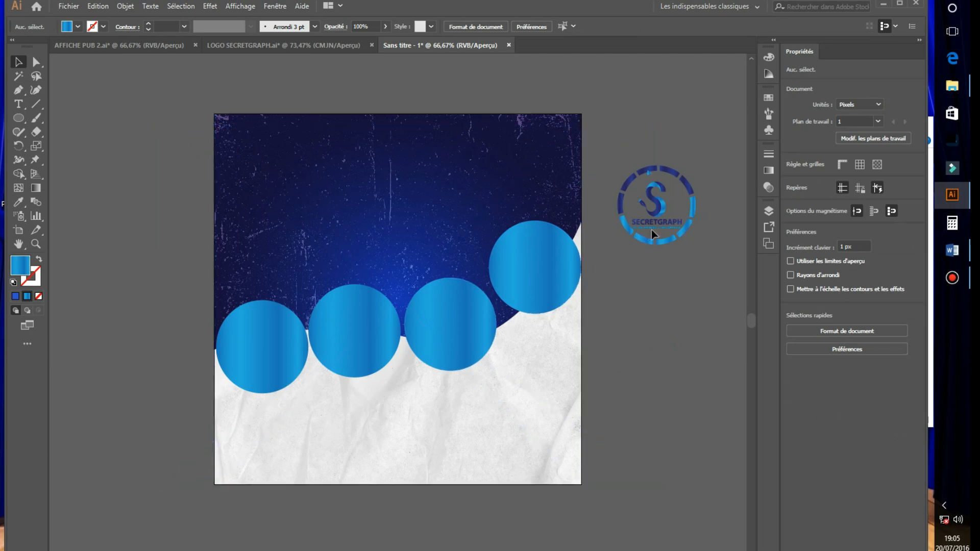
- Place a copy of the SECRETGRAPH logo on the crumpled paper below the circles and bring it in front of the paper
left_click_drag(657, 203, 413, 414)
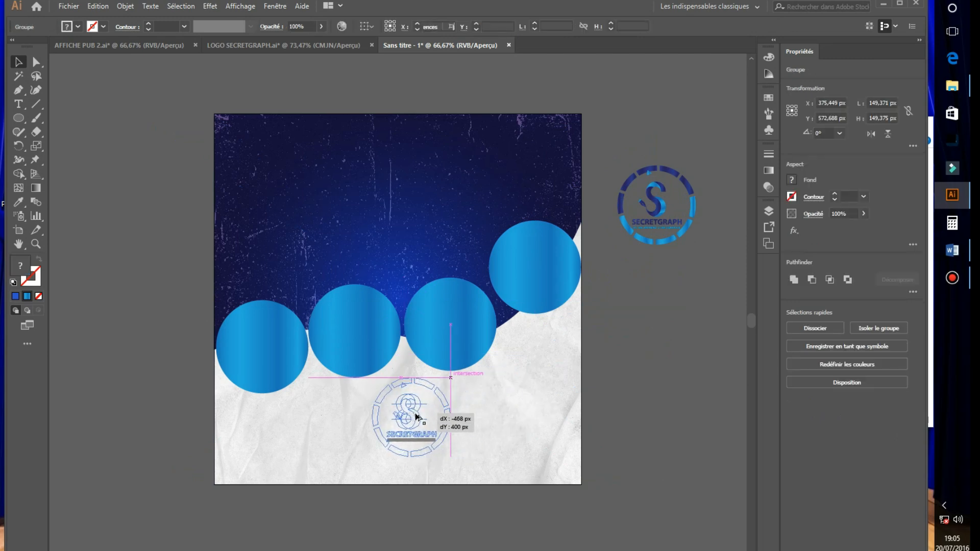
right_click(427, 404)
mouse_move(536, 349)
left_click(638, 345)
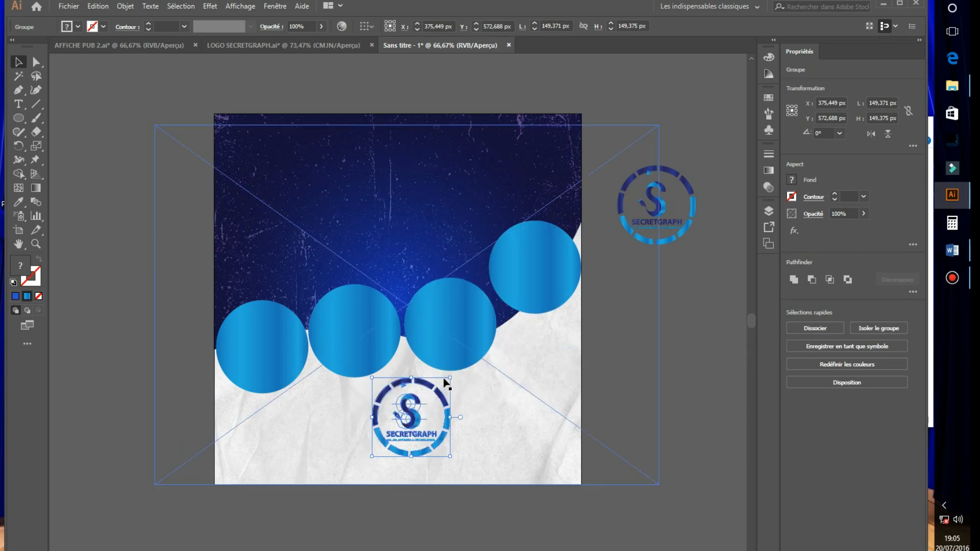
- Scale the logo copy down to about 89 px and nudge it so its centre is at about (351, 572) px
left_click_drag(451, 377, 425, 445)
left_click(689, 396)
left_click(714, 346)
left_click(404, 427)
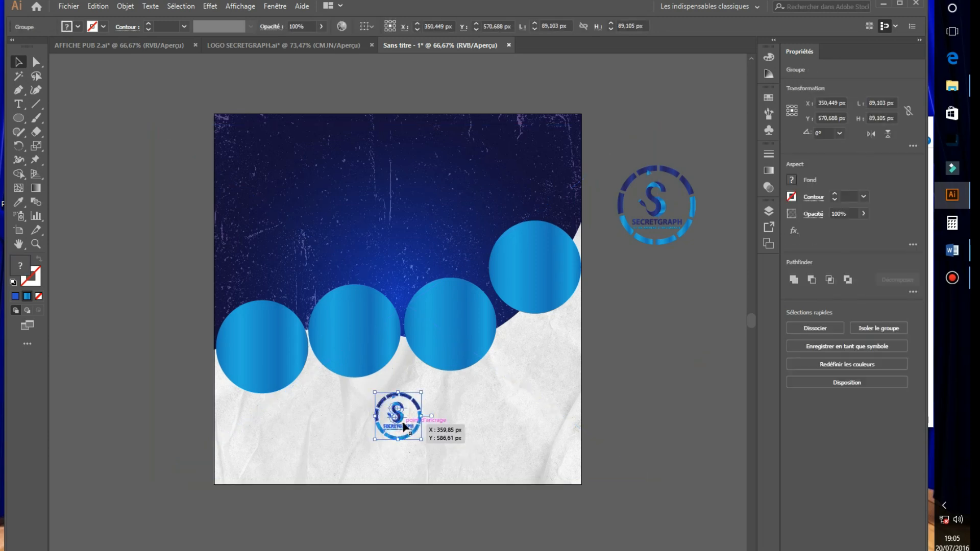
key("Down")
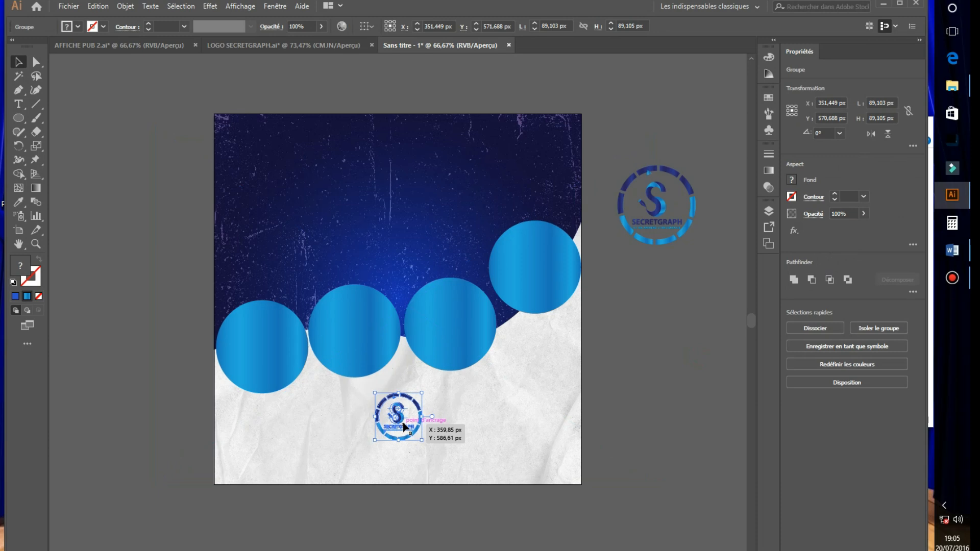
left_click(683, 390)
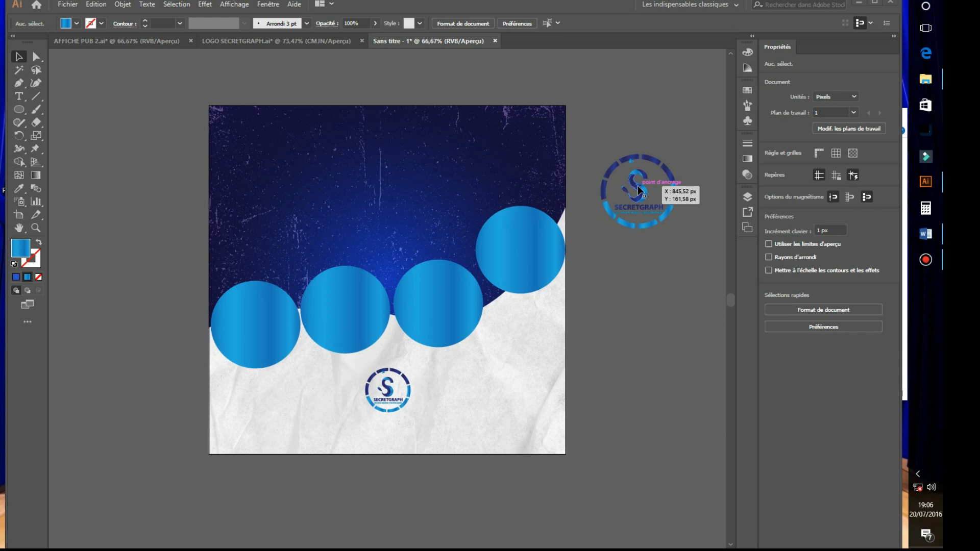
left_click(408, 394)
right_click(409, 394)
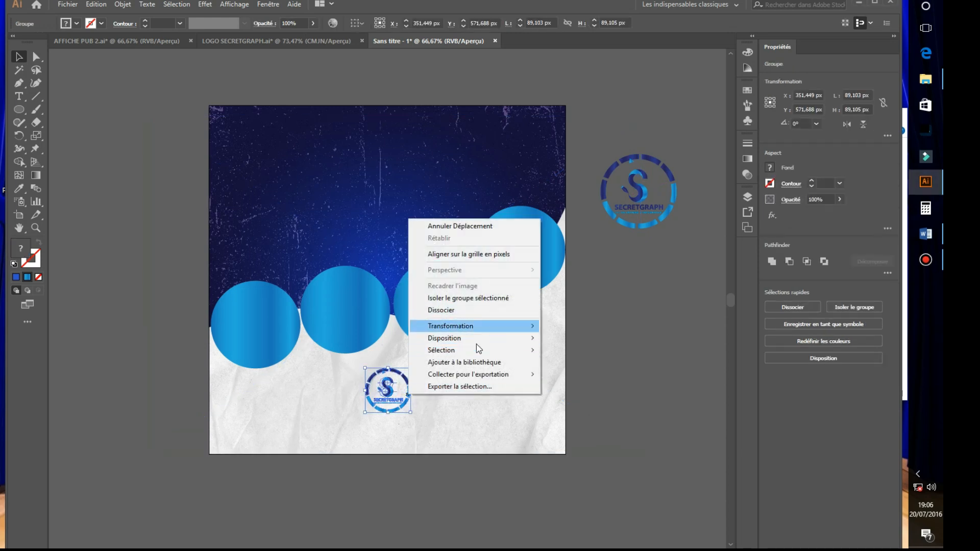
left_click(647, 301)
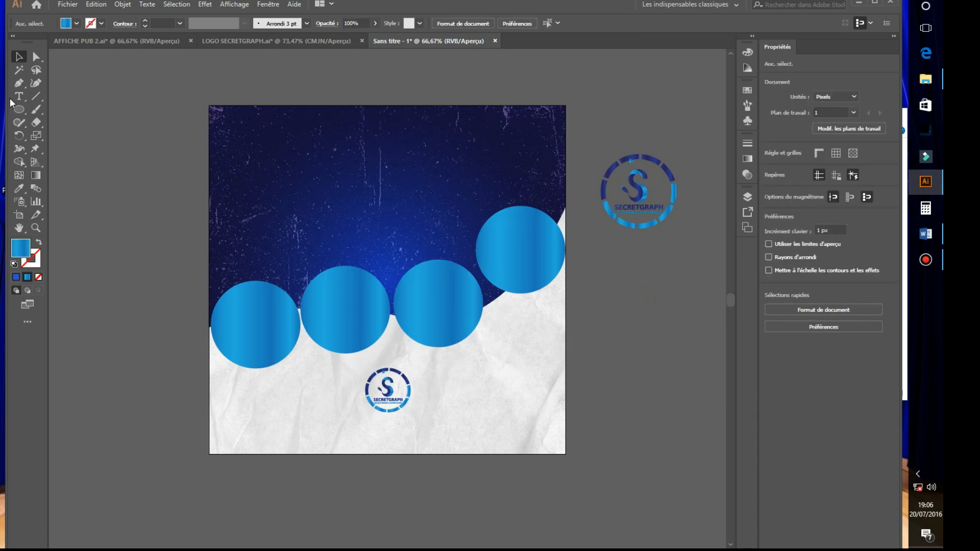
- Draw a blue gradient rectangle about 286 × 30 px beneath the small logo and nudge its centre to about (352, 670) px
left_click(20, 110)
left_click_drag(20, 111, 56, 109)
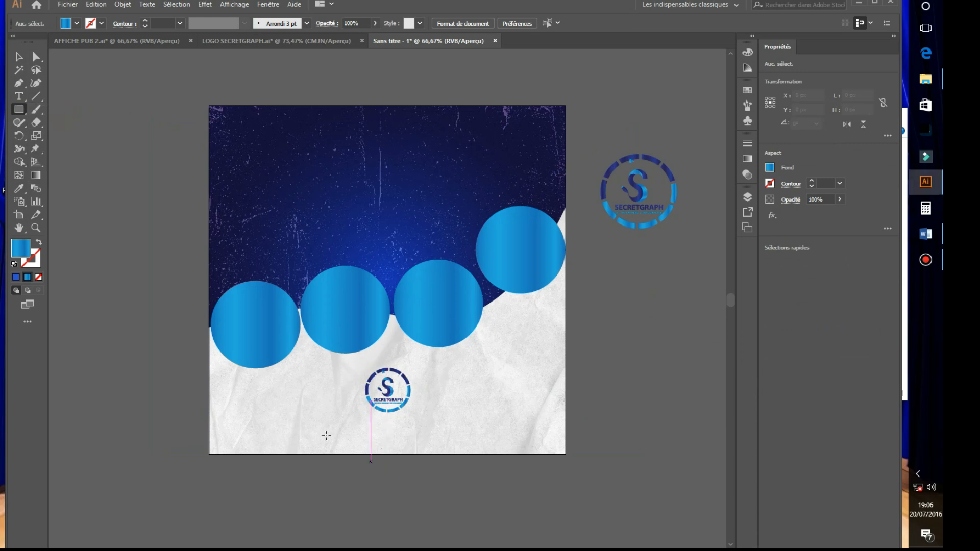
left_click_drag(309, 437, 455, 452)
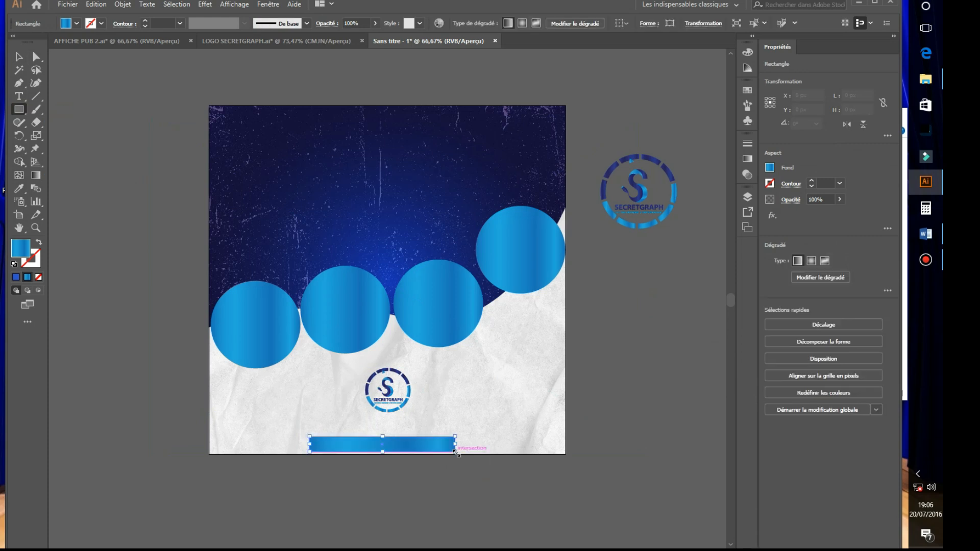
key("Up")
key("Up")
key("Up")
key("Up")
key("Up")
key("Up")
key("Up")
key("Up")
key("Up")
key("Up")
key("Right")
key("Right")
key("Right")
key("Right")
key("Right")
key("Right")
key("Right")
key("Right")
key("Right")
key("Right")
key("Right")
key("Right")
key("Right")
key("Right")
key("Right")
key("Right")
key("Right")
key("Right")
key("Right")
key("Right")
key("Right")
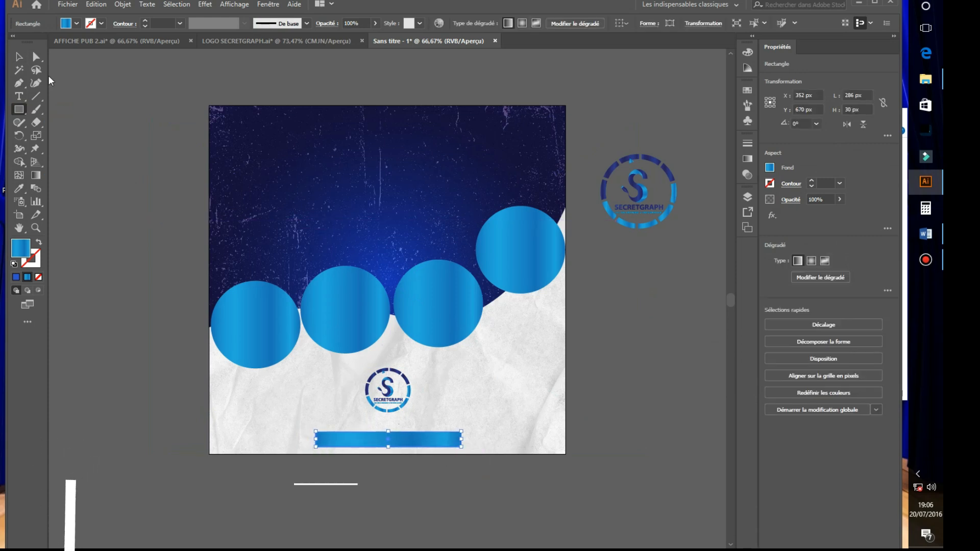
- Resize the rectangle beneath the logo to about 266 × 35 px and fully round its corners
key("v")
left_click_drag(316, 439, 325, 439)
left_click_drag(393, 432, 393, 429)
key("a")
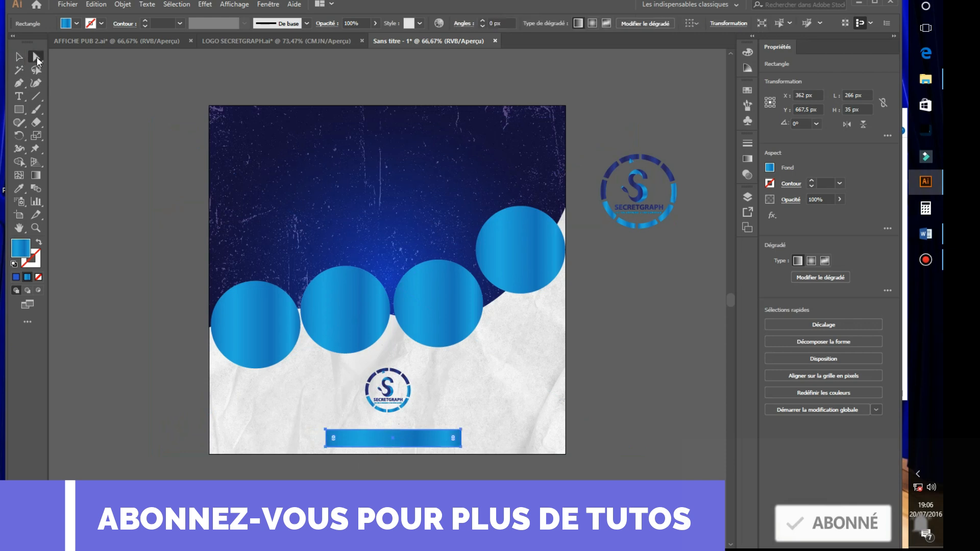
left_click_drag(456, 440, 444, 443)
left_click(20, 57)
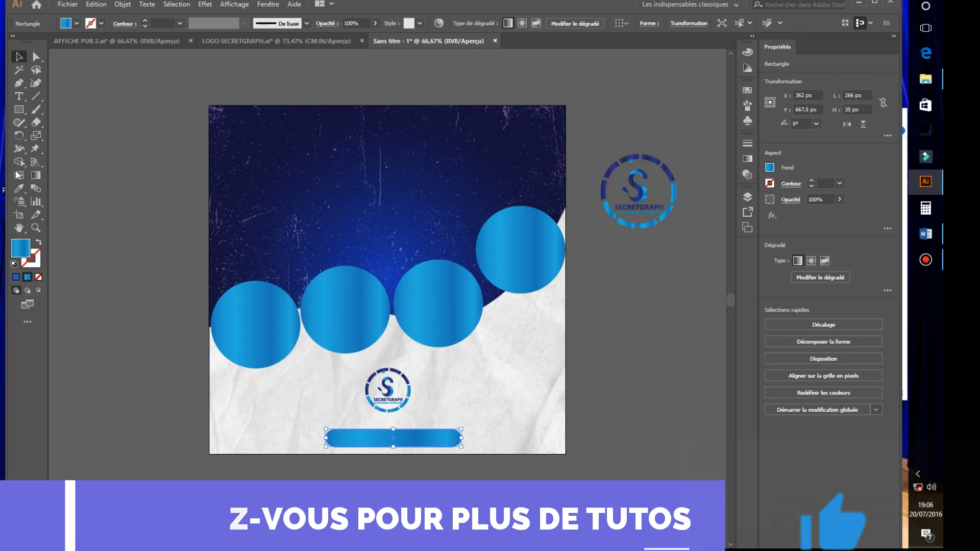
- Fill the rounded bar with a dark blue sampled from the poster background
left_click(18, 188)
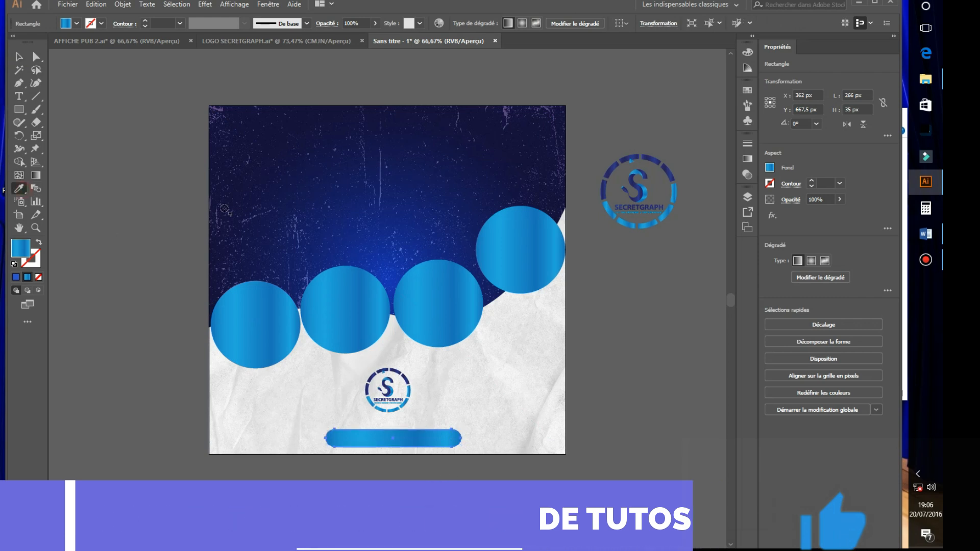
left_click(412, 220)
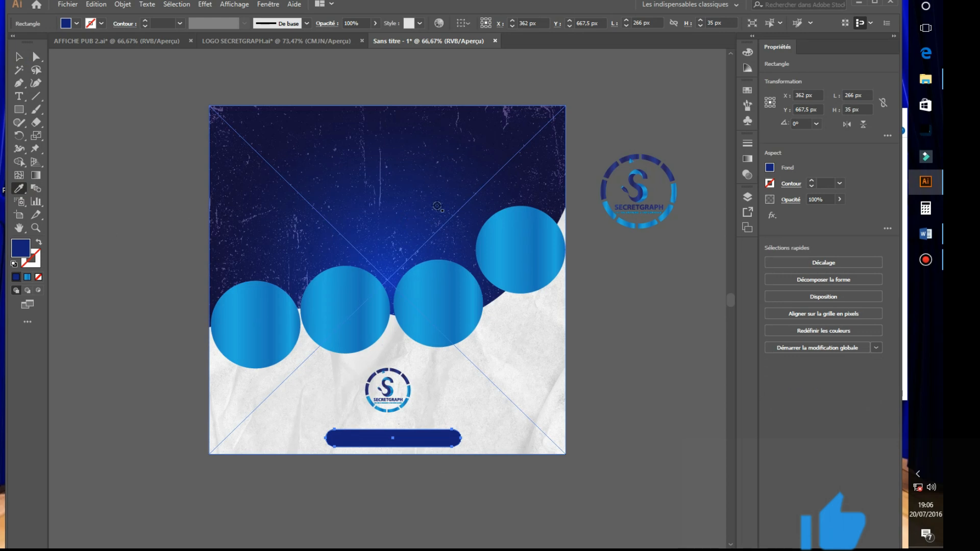
key("v")
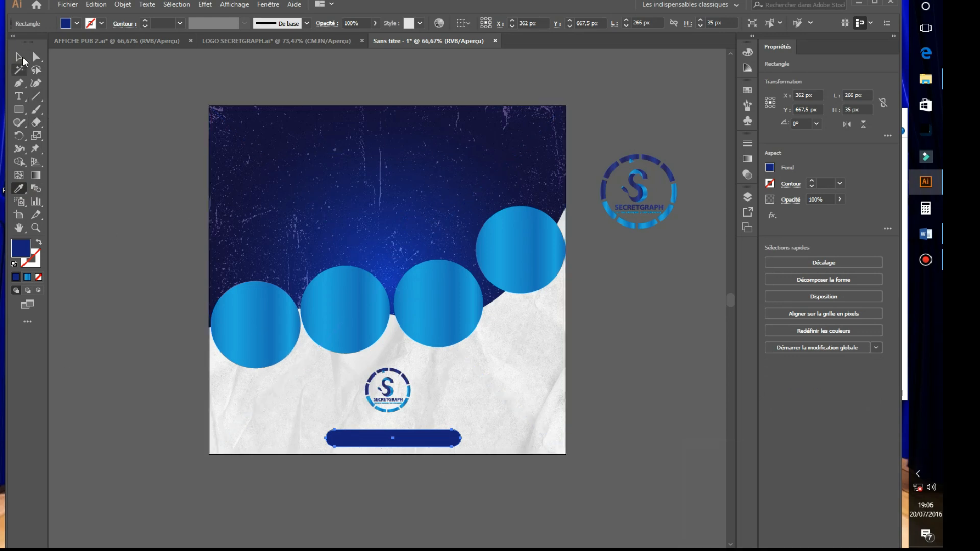
left_click(684, 406)
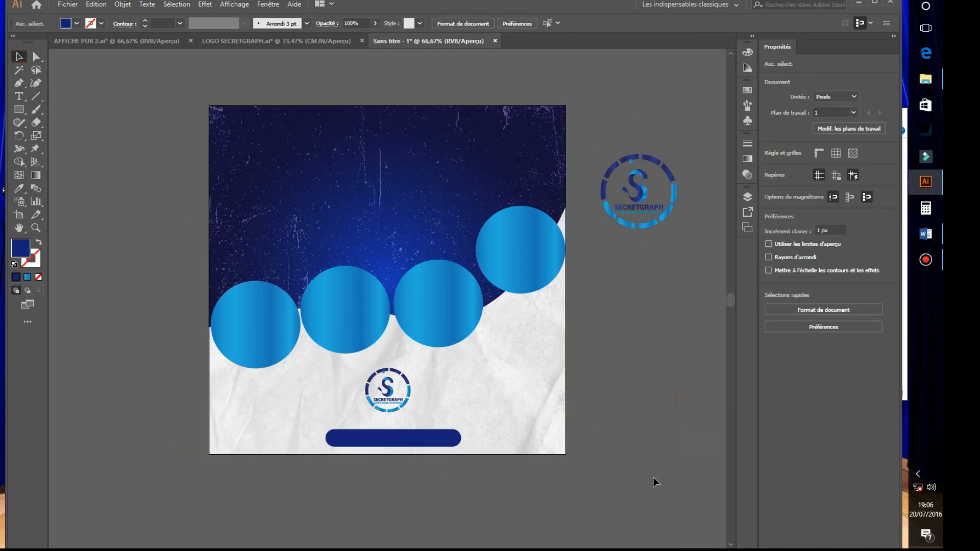
- Examine the rounded bar's gradient settings and the layer list for the grunge background objects
left_click(441, 440)
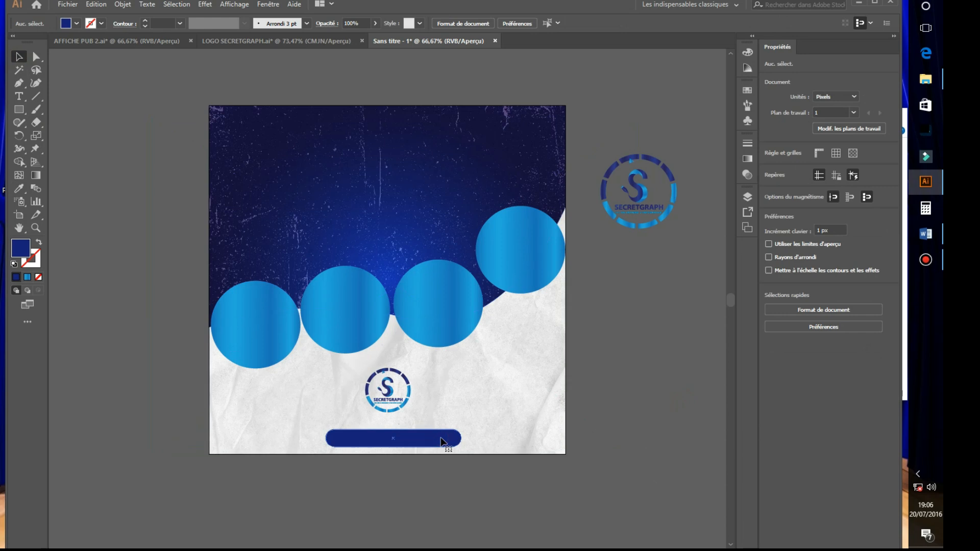
left_click(748, 159)
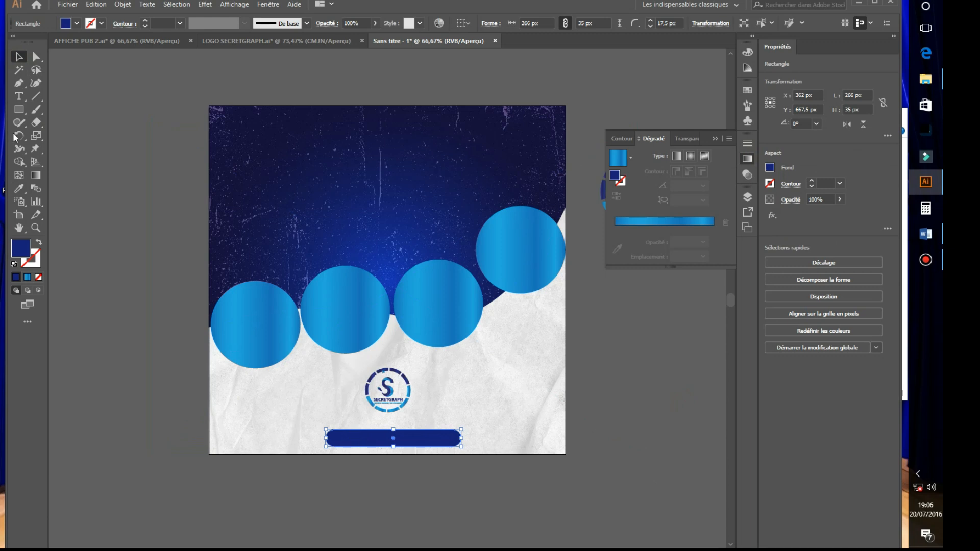
left_click(485, 201)
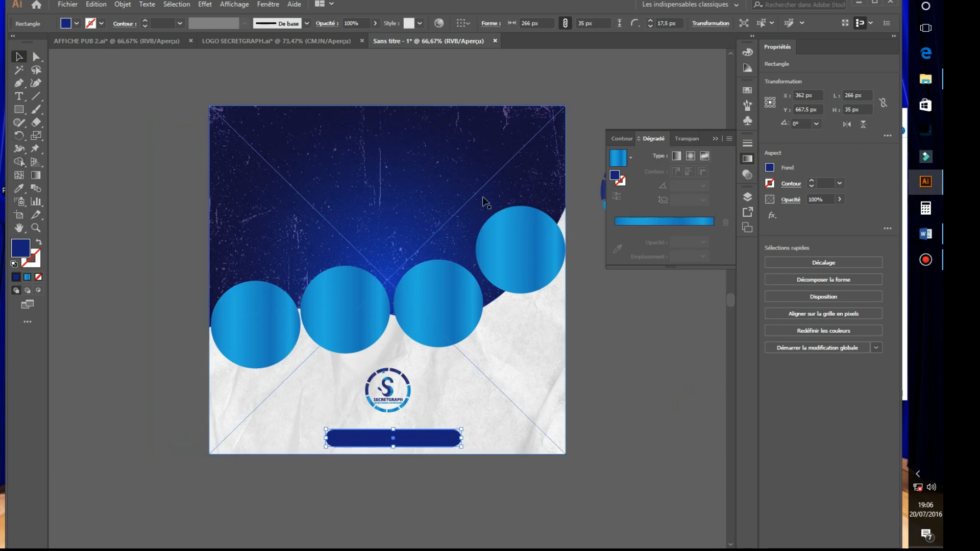
left_click(747, 197)
left_click_drag(728, 230, 732, 280)
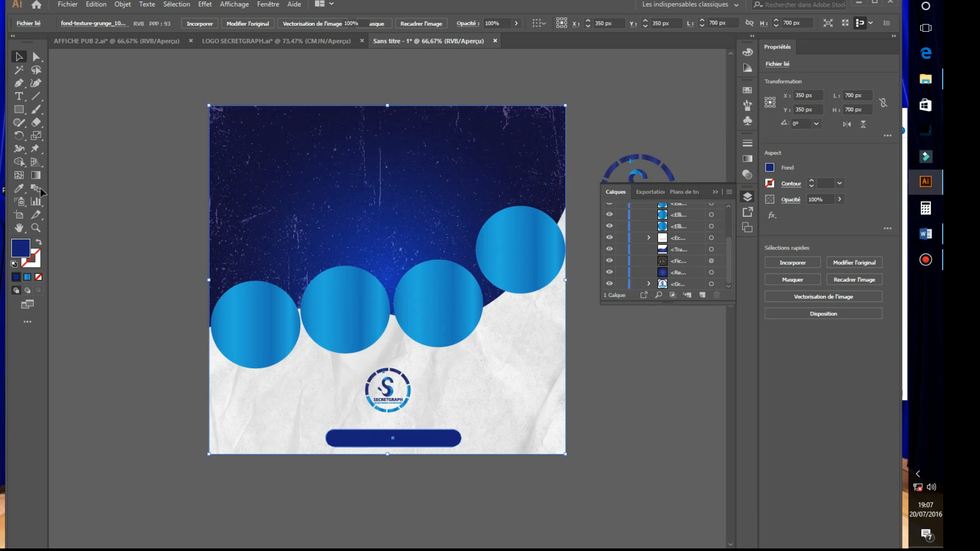
- Fill the rounded bar with the dark blue gradient sampled from the small logo's ring and centre the bar under the logo
left_click(359, 442)
left_click(19, 188)
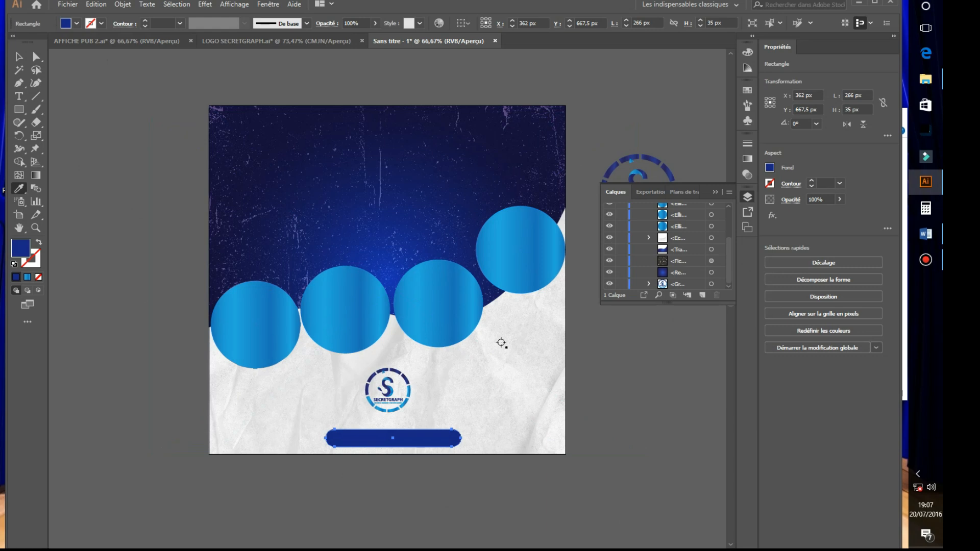
left_click(396, 372)
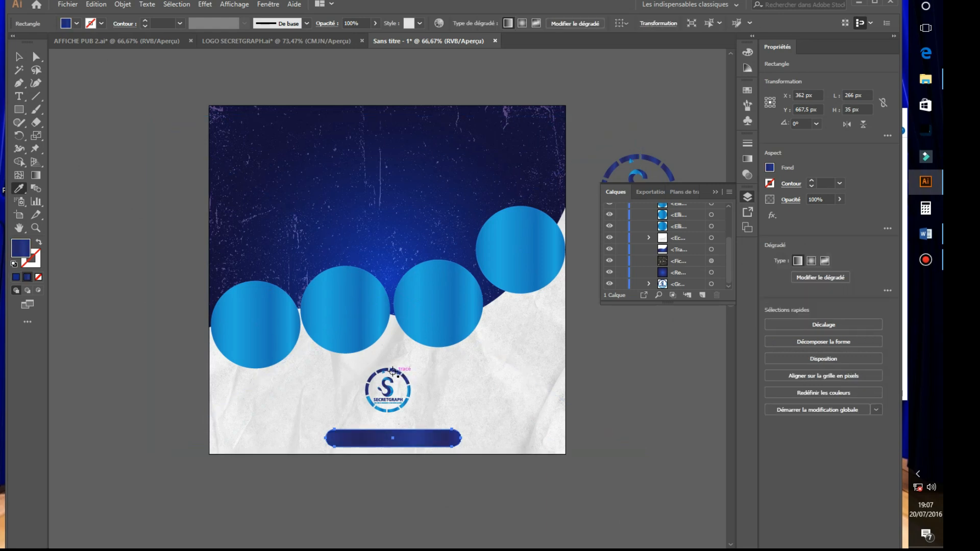
key("v")
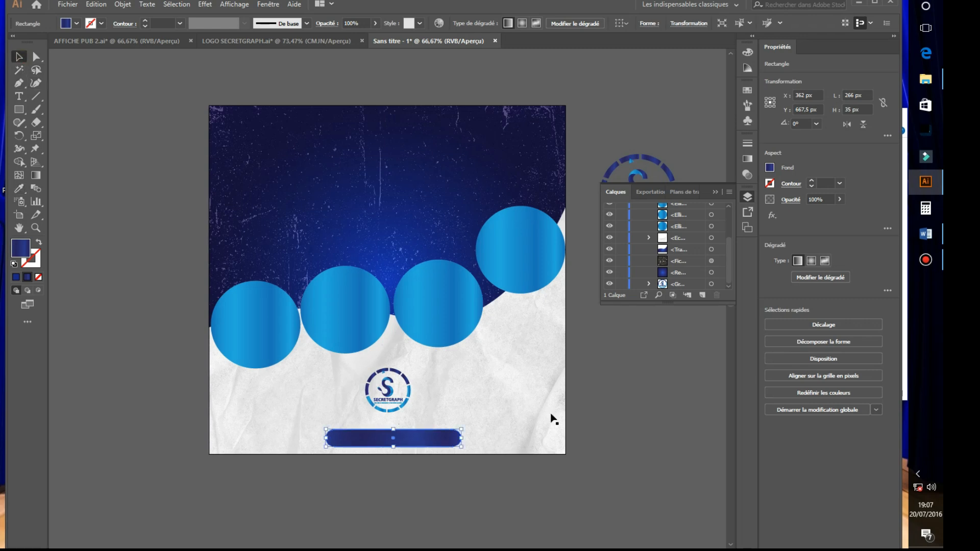
left_click(700, 411)
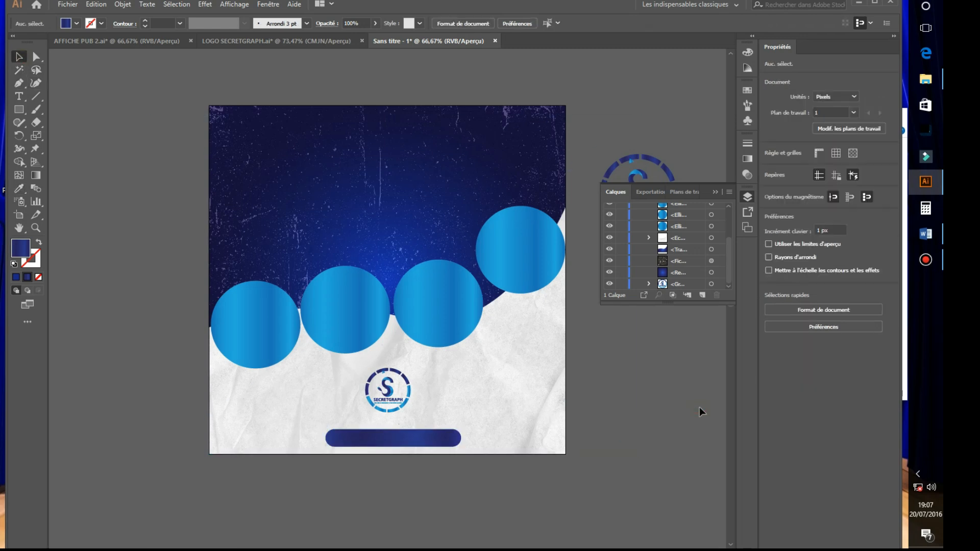
left_click(714, 192)
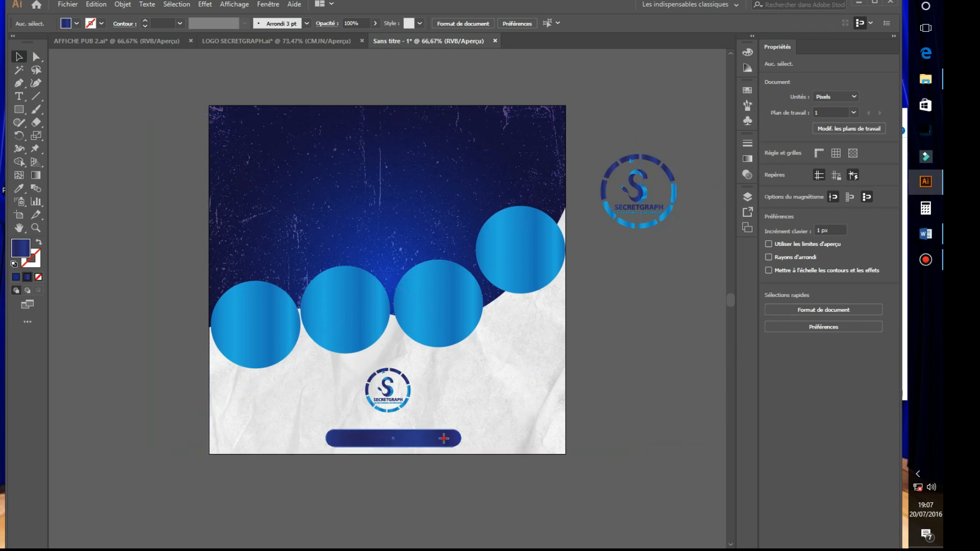
left_click_drag(444, 438, 436, 436)
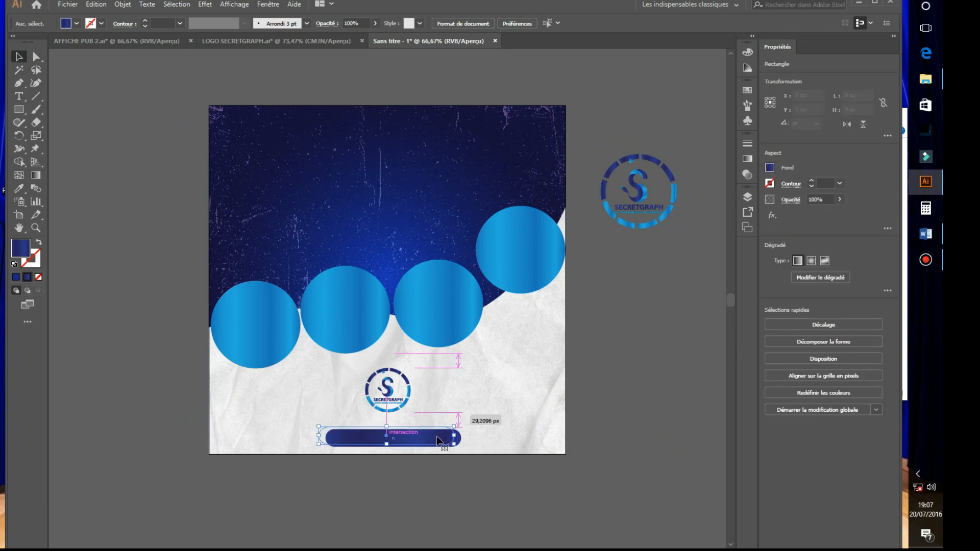
left_click(661, 389)
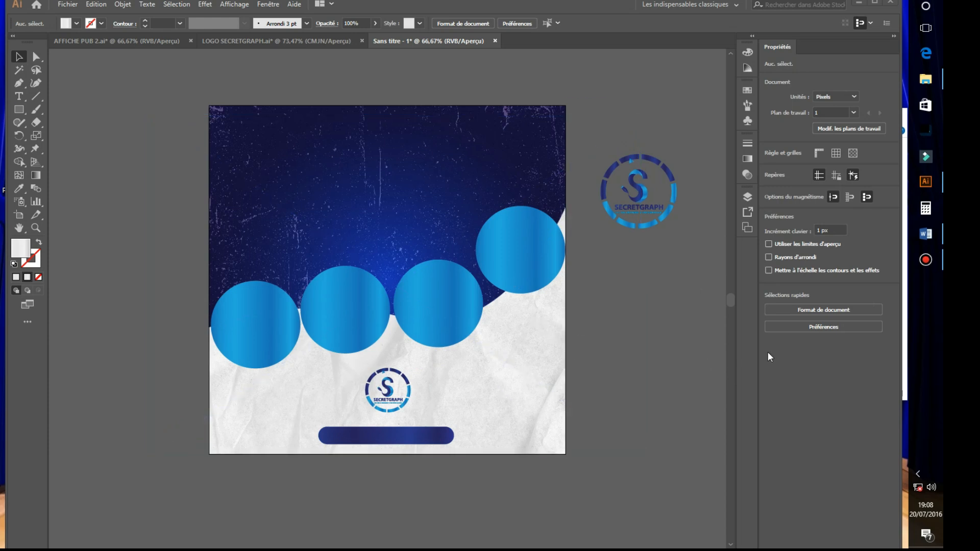
- Place the white YouTube symbol, 26 × 18 px, inside the rounded bar's left end at about (238, 663) px
left_click(748, 121)
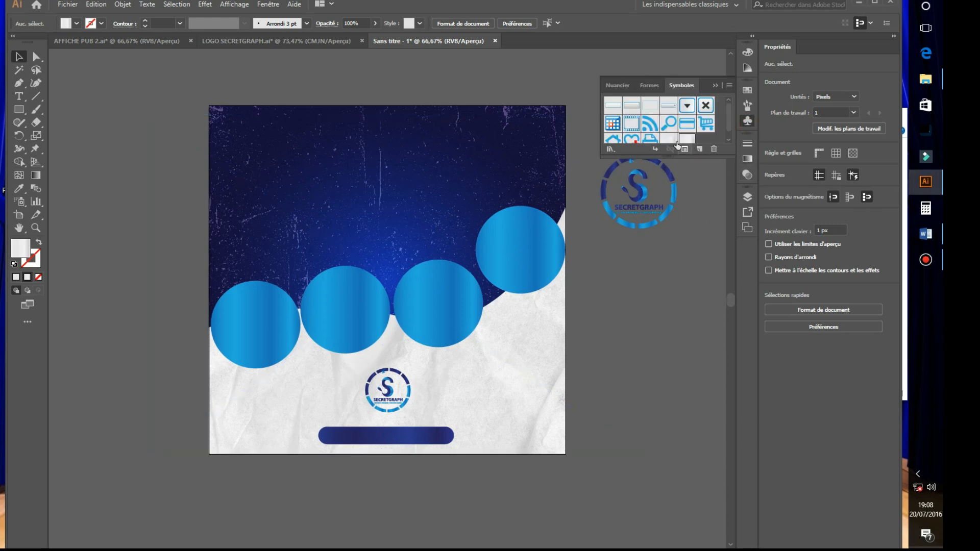
left_click_drag(453, 393, 329, 443)
left_click(676, 415)
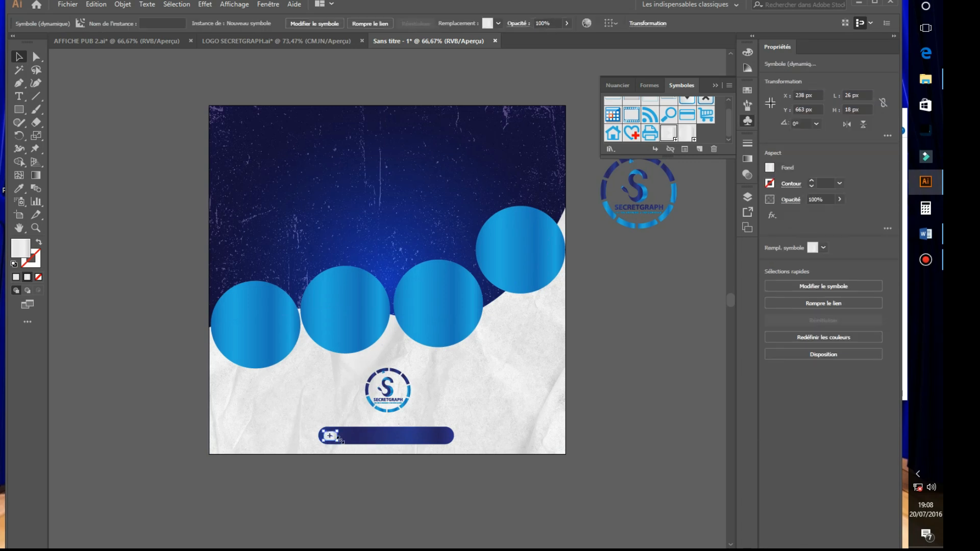
left_click(688, 247)
- Place the round white symbol "Nouveau symbole 1", 23 × 23 px, towards the rounded bar's right end at about (422.5, 657.5) px
left_click_drag(690, 134, 568, 311)
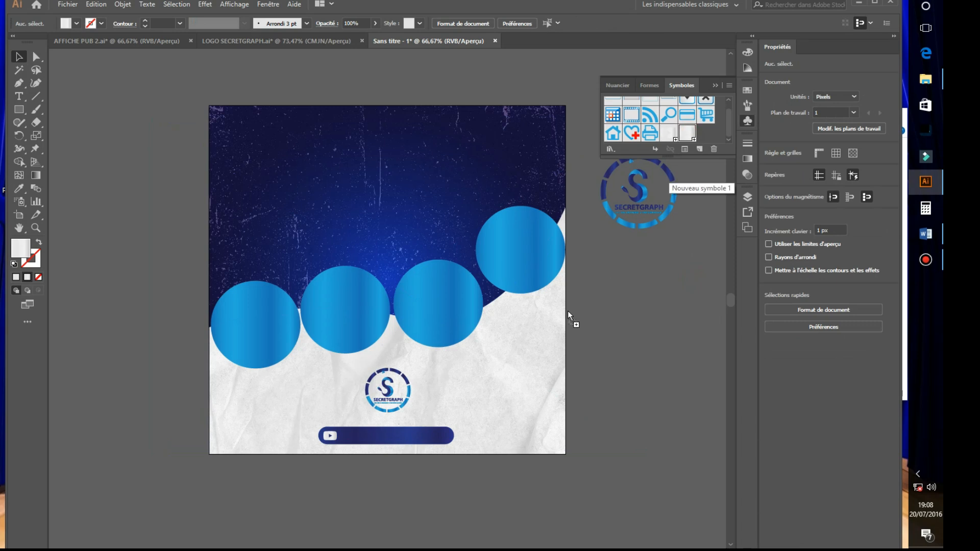
left_click_drag(423, 437, 423, 436)
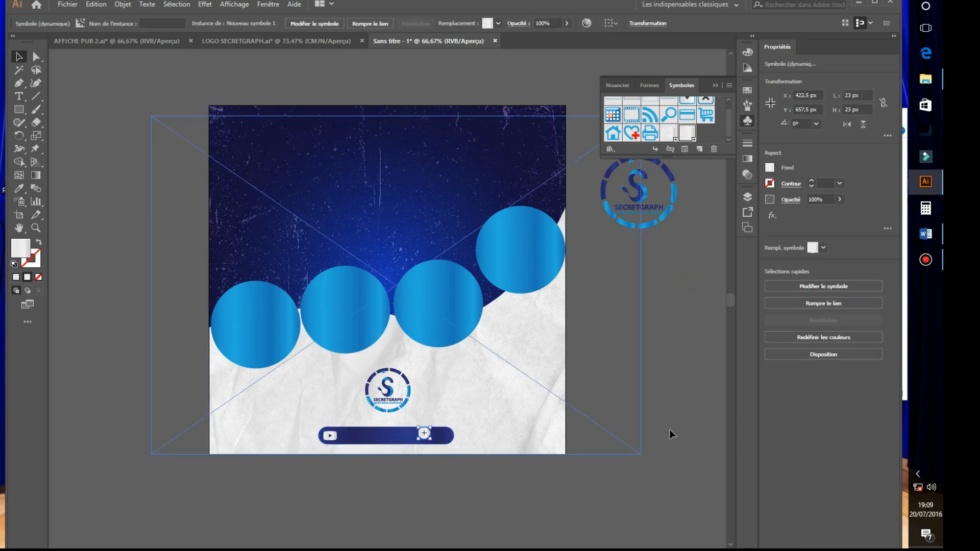
left_click(421, 464)
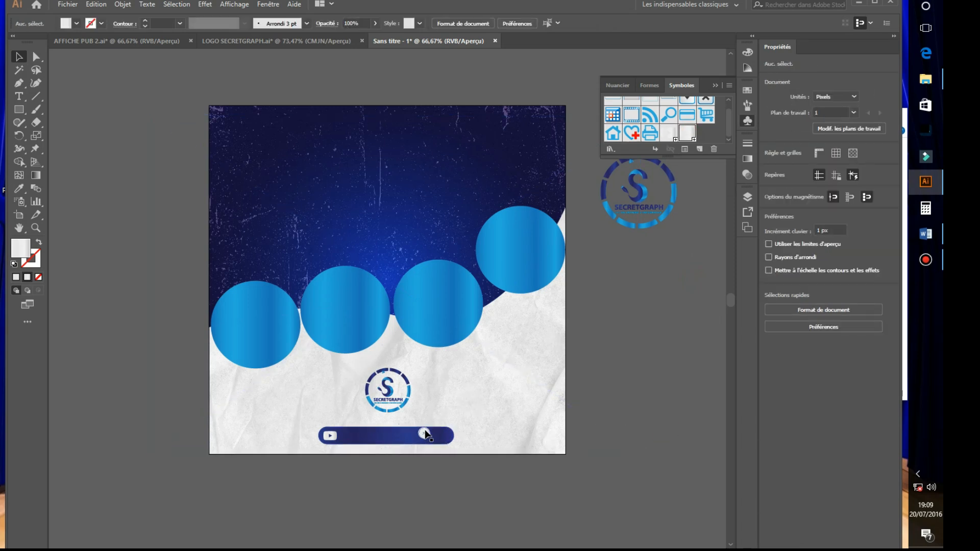
- Lower the round white symbol to about (422.5, 663.5) px, level with the YouTube symbol in the bar
left_click_drag(425, 434, 426, 437)
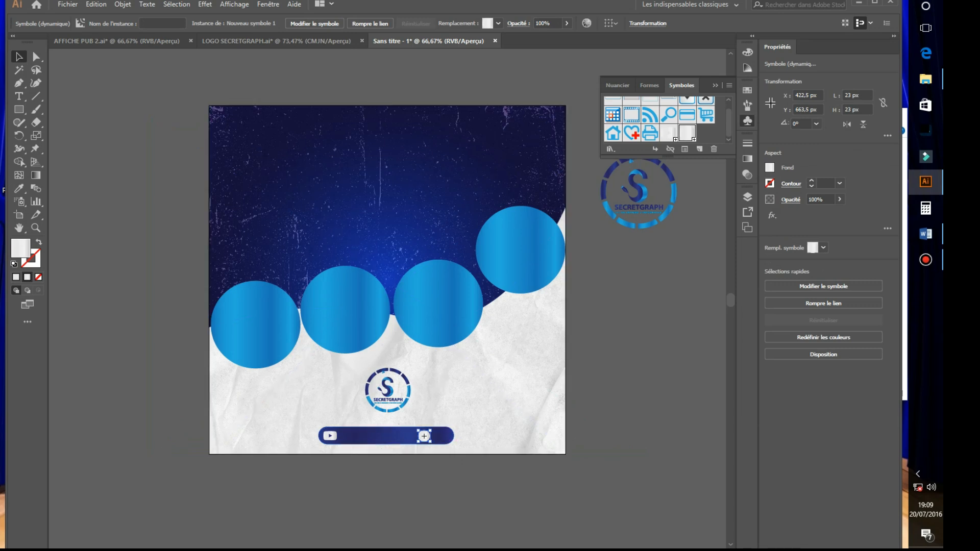
left_click(573, 467)
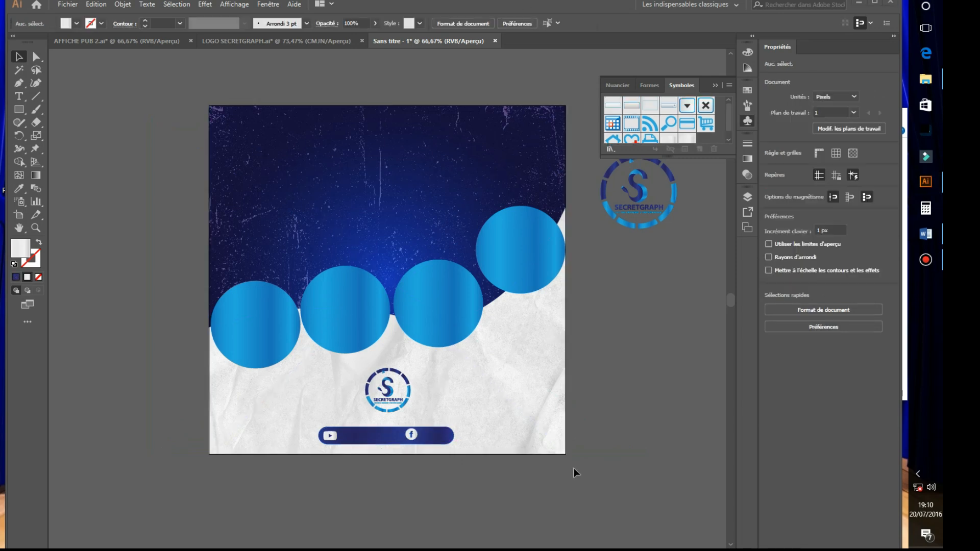
- Nudge the white Facebook icon slightly down and leftwards until it sits just right of the rounded bar's middle, at a height of about 663 px
left_click(412, 439)
key("Left")
key("Down")
key("Left")
key("Left")
key("Left")
key("Left")
key("Left")
key("Left")
key("Left")
key("Left")
key("Left")
key("Left")
key("Left")
key("Down")
key("Left")
key("Left")
key("Left")
key("Left")
key("Left")
key("Left")
key("Left")
key("Left")
key("Left")
key("Left")
key("Left")
key("Left")
key("Left")
key("Left")
key("Left")
key("Left")
key("Left")
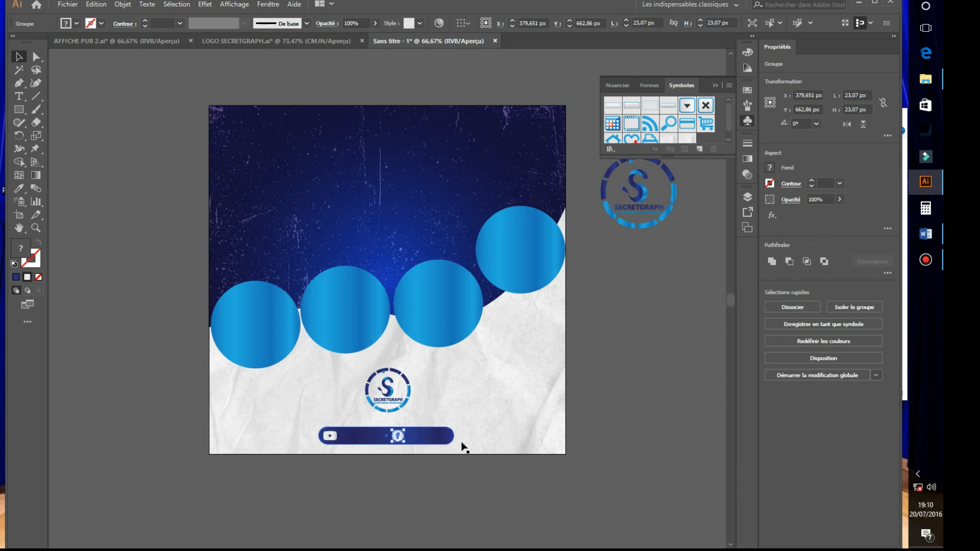
left_click(669, 408)
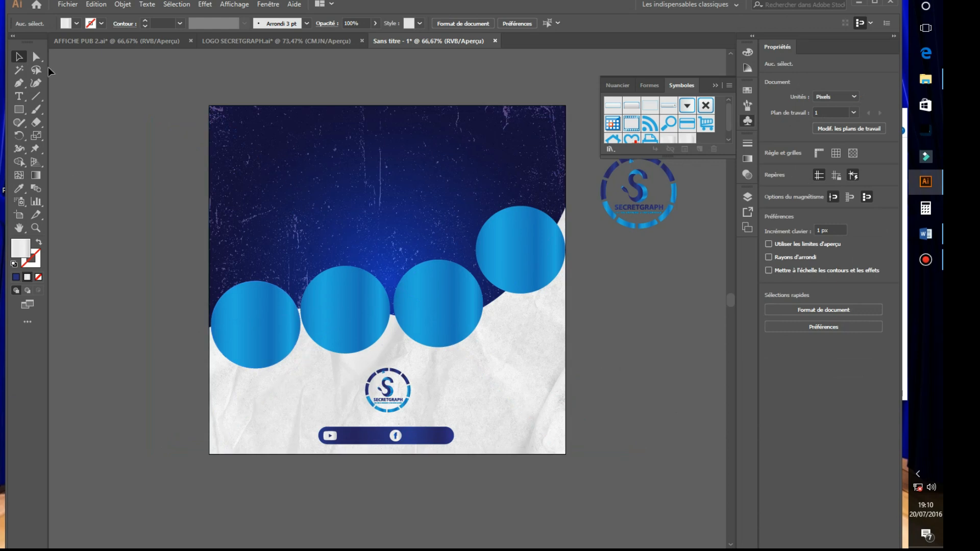
- Draw a closed wavy corner shape about 170 × 173 px with the Pen tool in the poster's lower-right corner
left_click(21, 84)
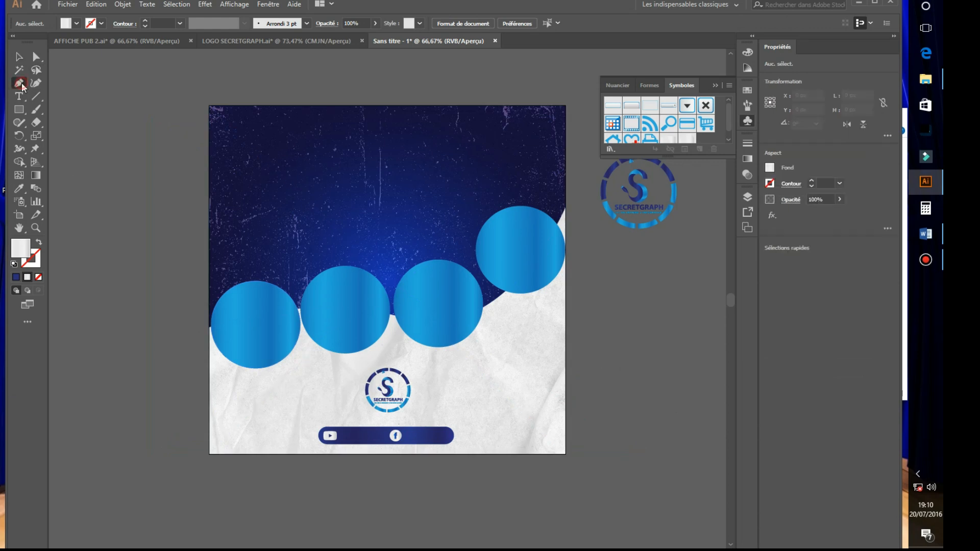
left_click(565, 368)
left_click_drag(521, 419, 515, 446)
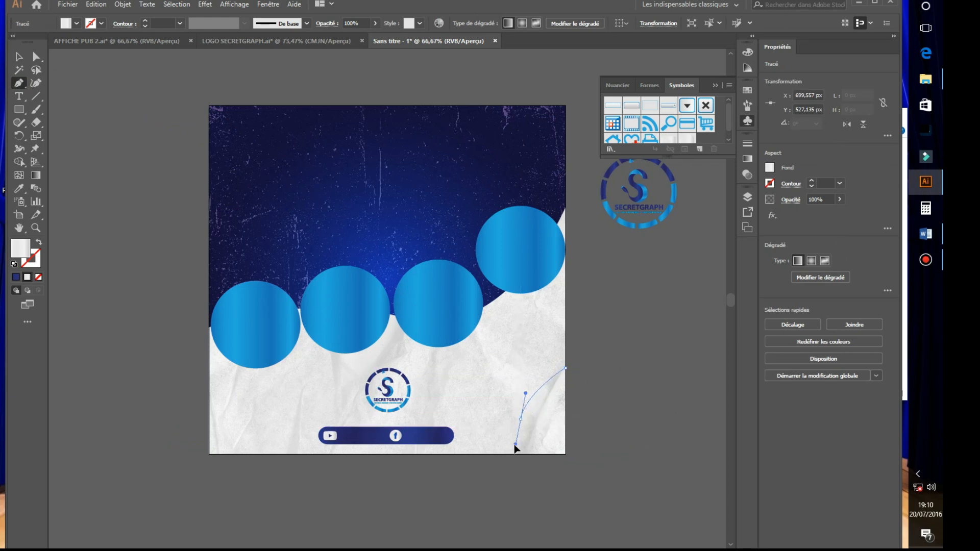
left_click(479, 454)
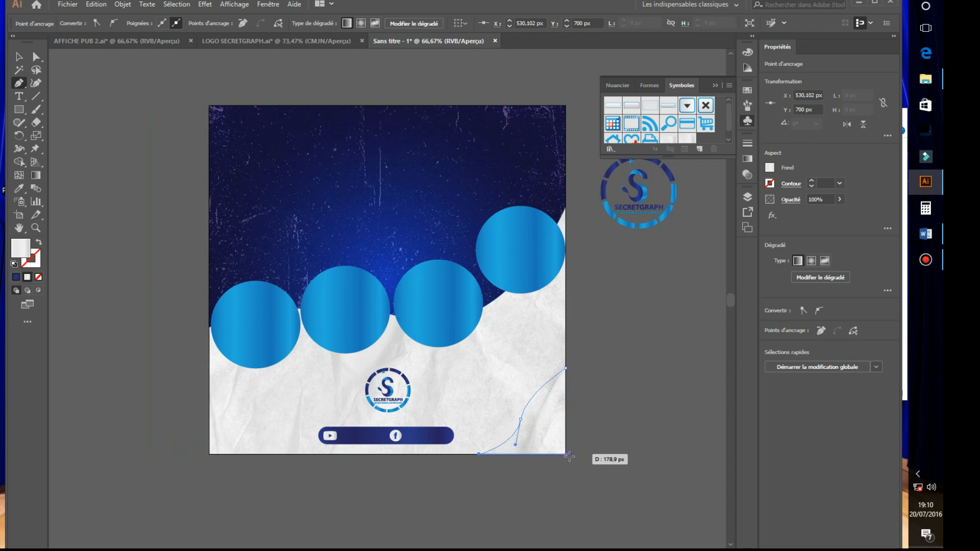
left_click(565, 454)
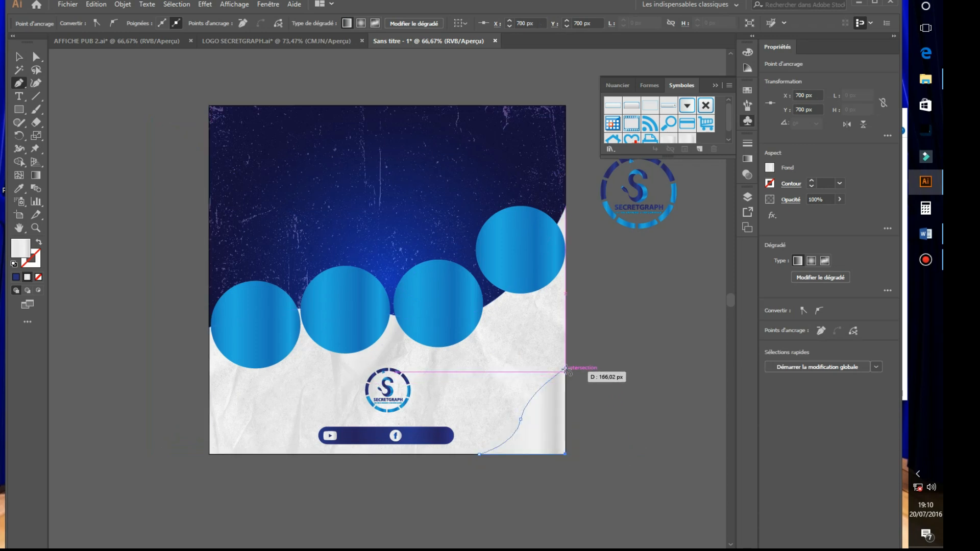
left_click(562, 370)
- Fill the wavy corner shape with the blue gradient sampled from the upper-right circle
left_click(19, 57)
left_click(543, 427)
left_click(18, 189)
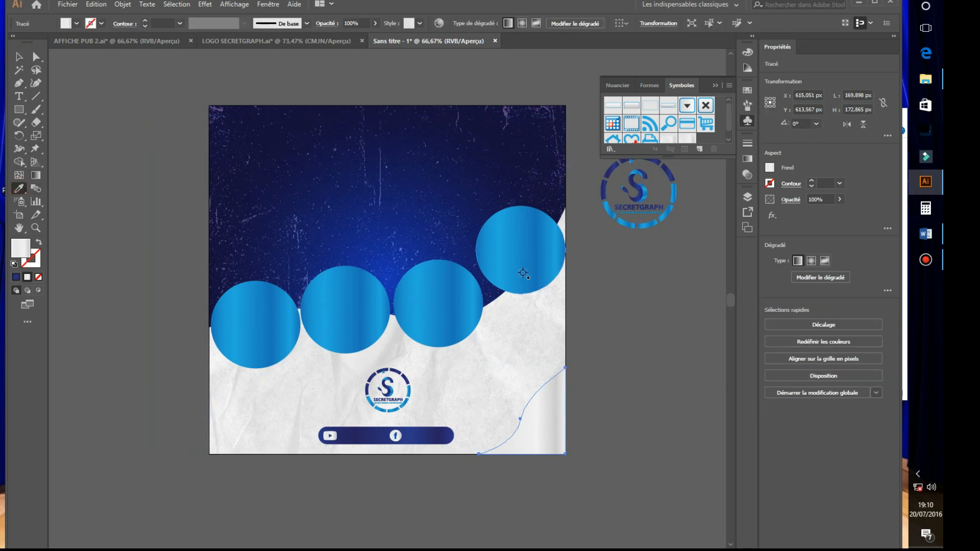
left_click(523, 273)
left_click(20, 57)
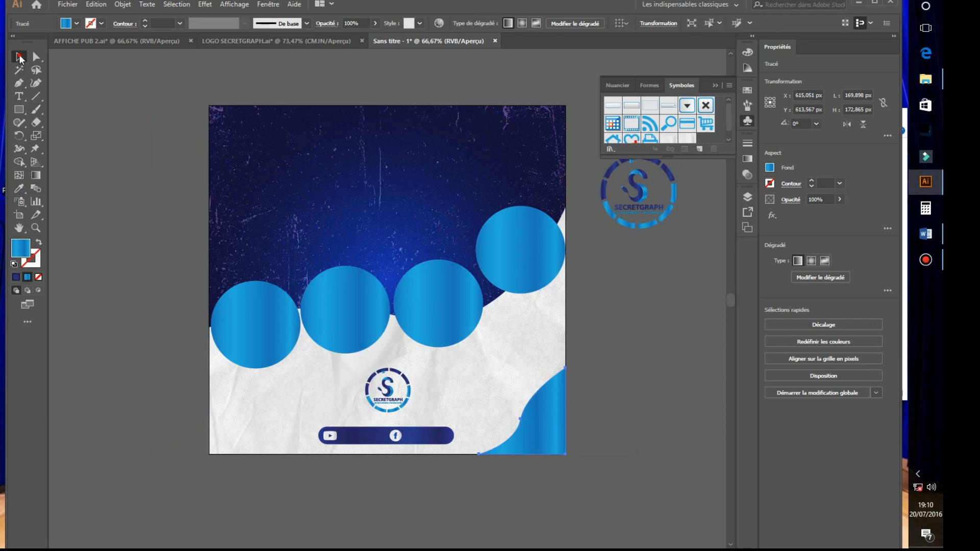
left_click(673, 411)
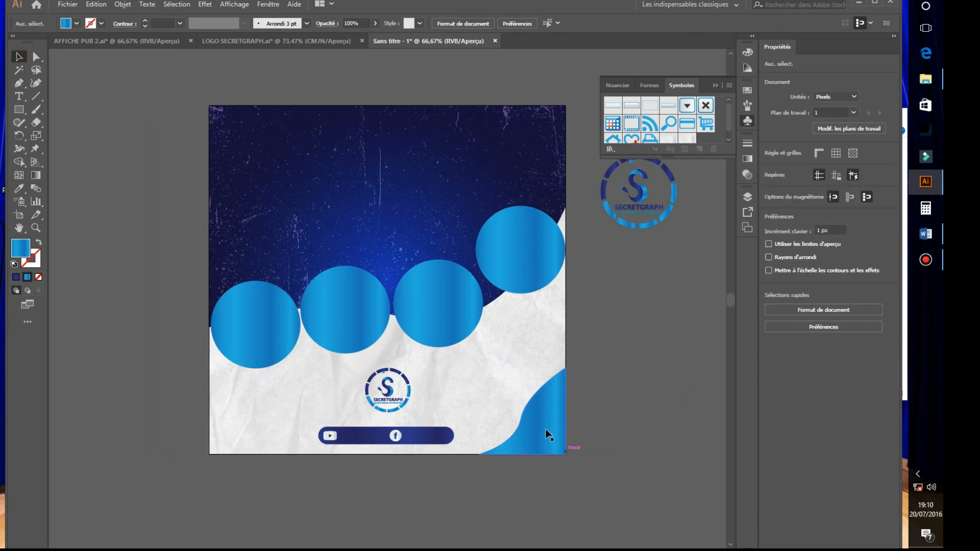
- Copy the blue corner shape into the poster's upper-left corner and reflect the copy across the horizontal axis
left_click_drag(521, 405, 276, 173)
right_click(276, 172)
mouse_move(408, 330)
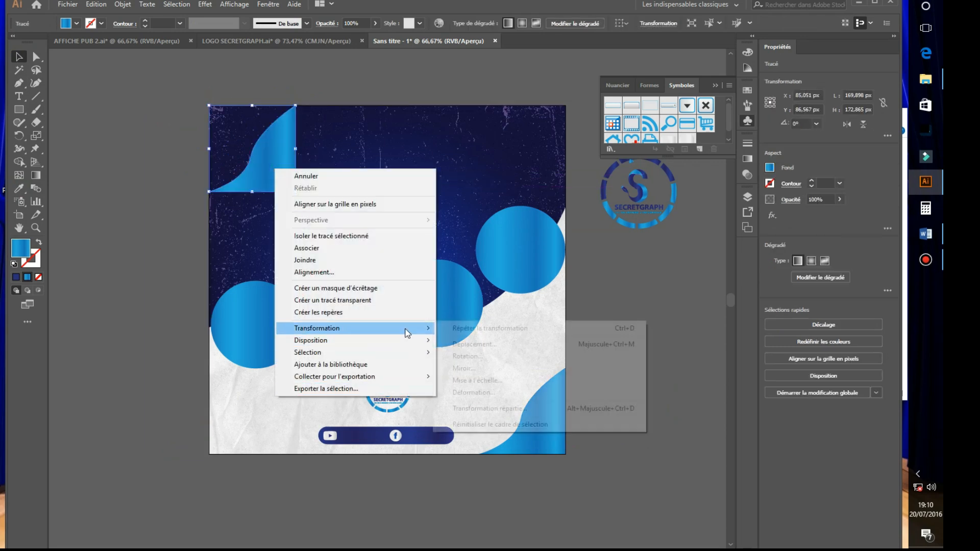
left_click(523, 369)
left_click_drag(280, 164, 653, 149)
left_click(528, 289)
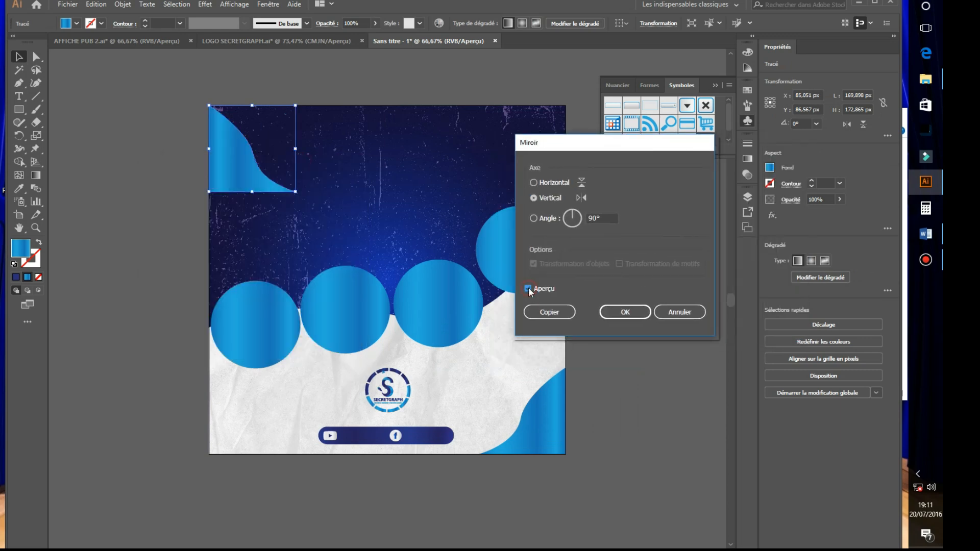
left_click(533, 183)
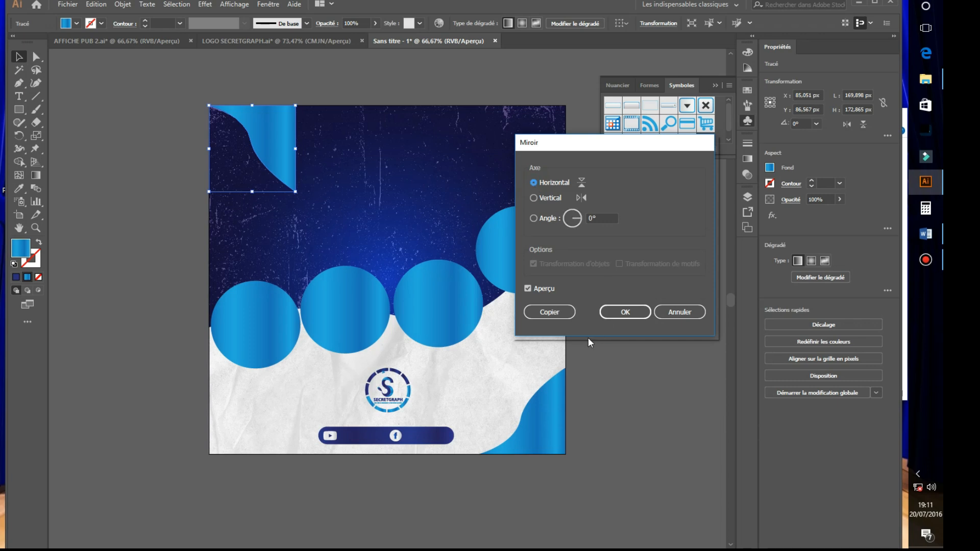
left_click(623, 312)
- Reflect the upper-left corner shape across the vertical axis so that its solid side follows the poster's corner
right_click(264, 128)
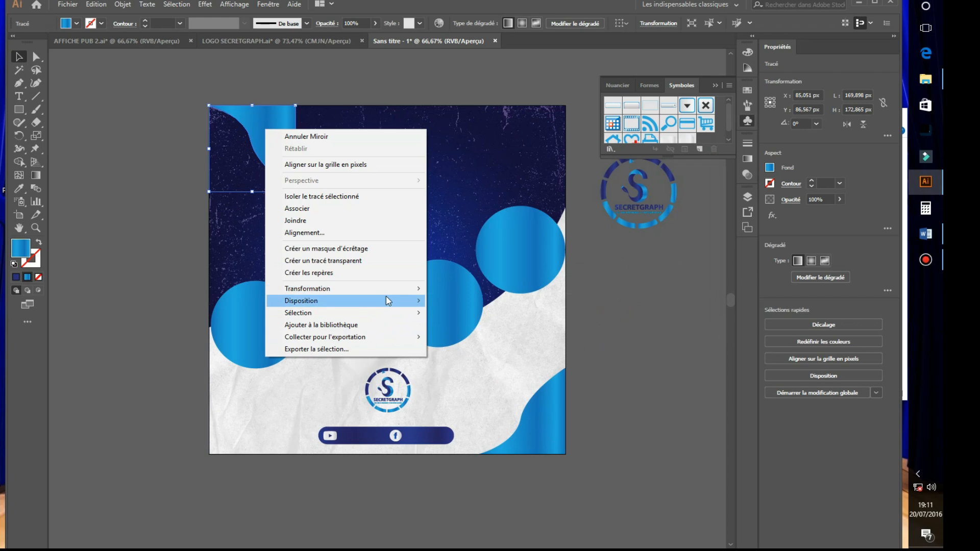
mouse_move(390, 290)
left_click(456, 329)
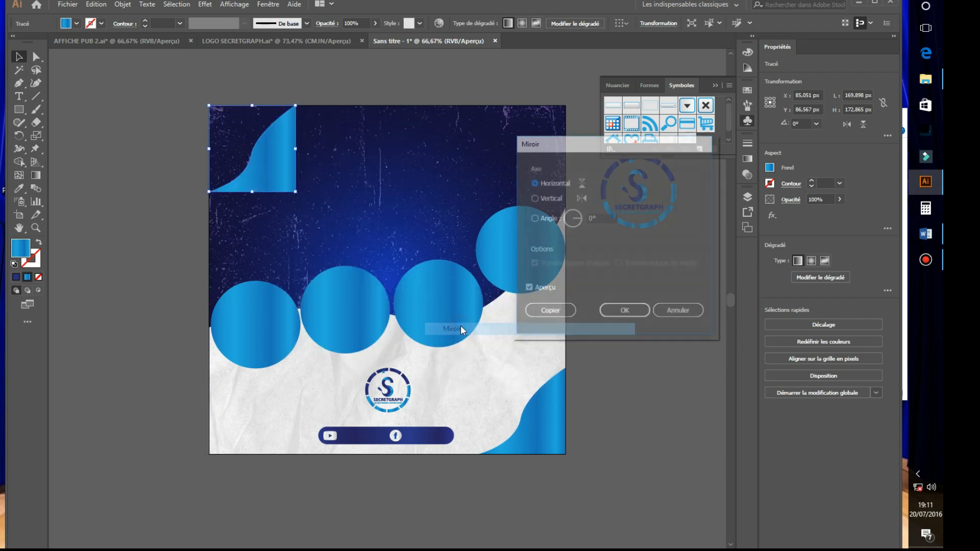
left_click(534, 199)
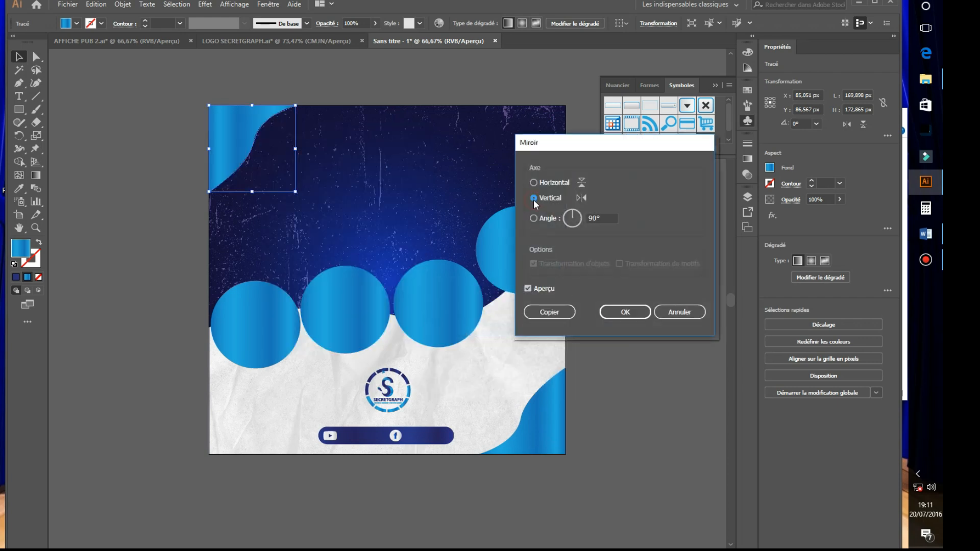
left_click(625, 311)
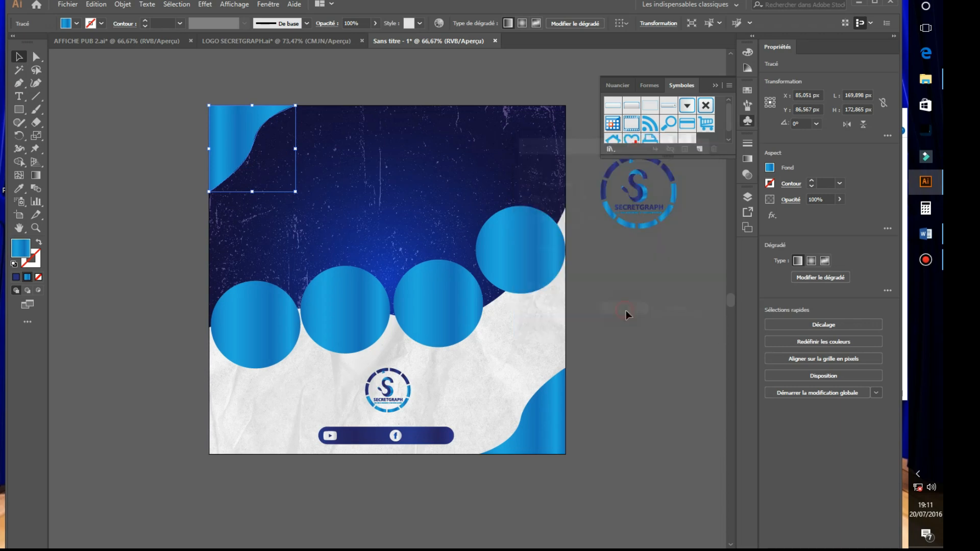
left_click(444, 91)
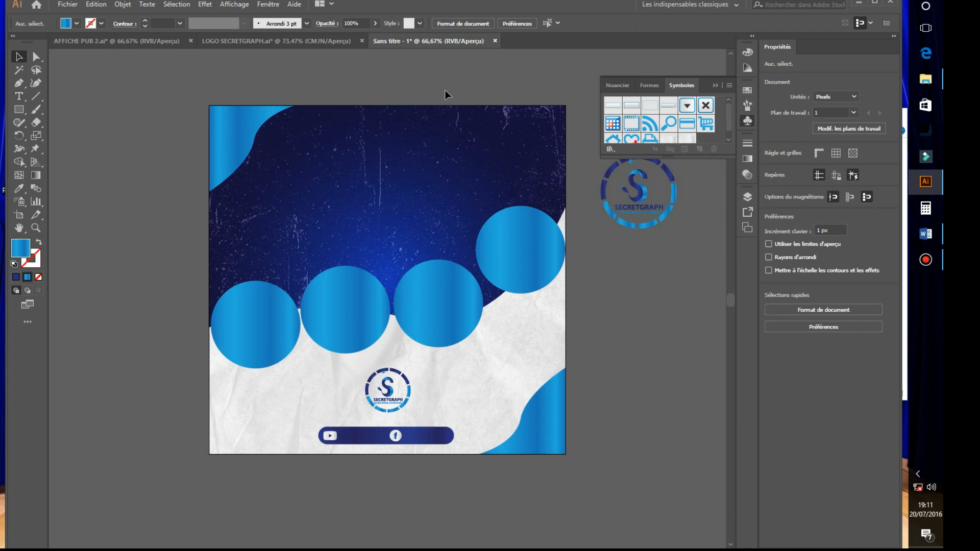
- Draw an open U-shaped border path just inside the poster's edges through about (4, 440), (4, 693), (690, 693) and (690, 226) px
left_click(22, 82)
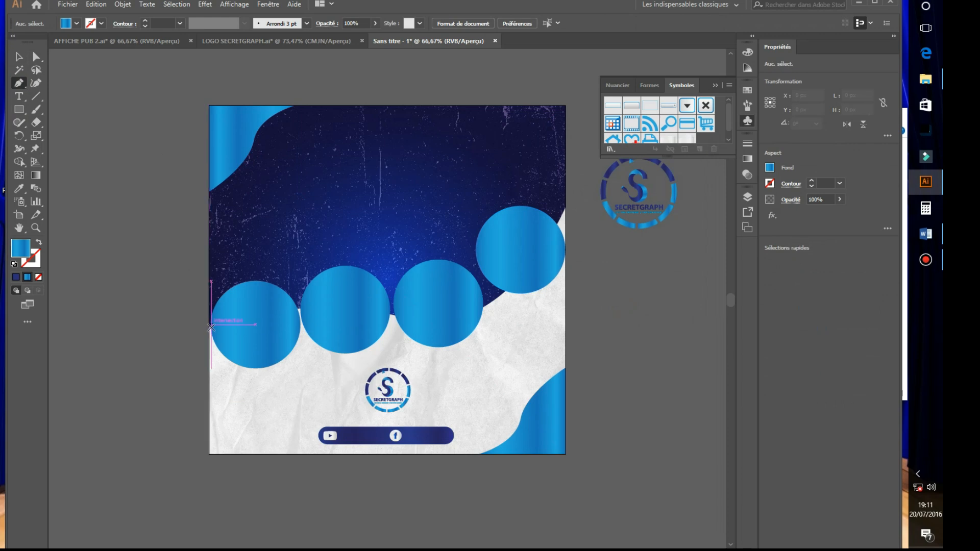
left_click(212, 325)
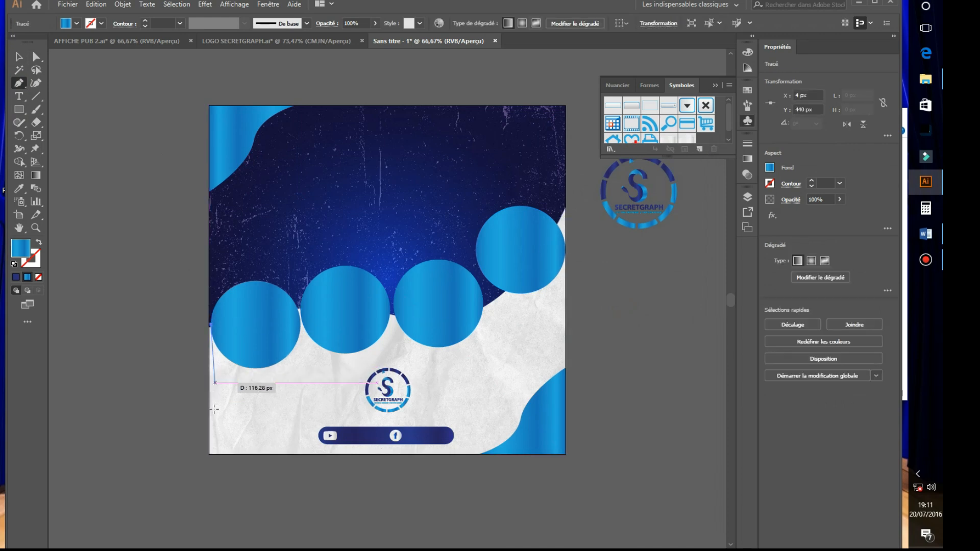
left_click(213, 450)
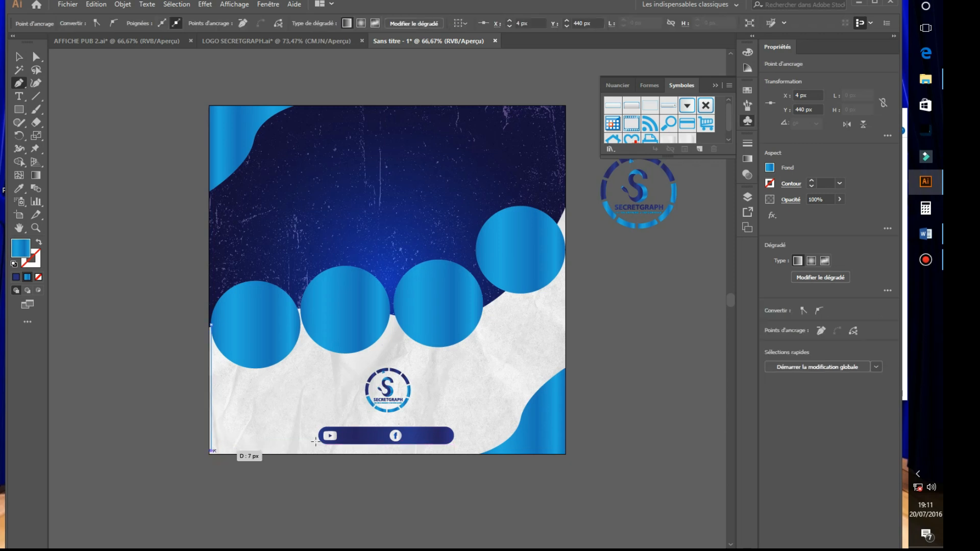
left_click(551, 450)
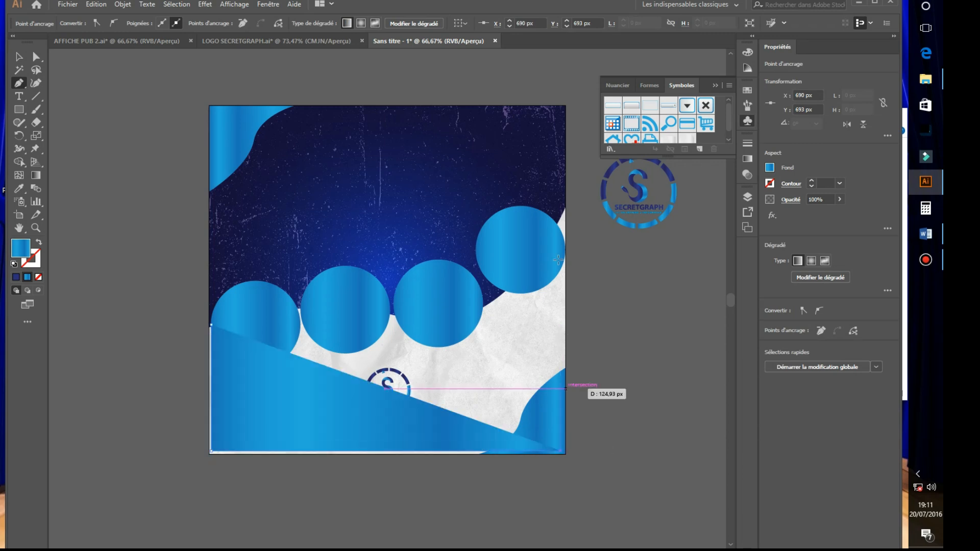
left_click(561, 216)
left_click(561, 216)
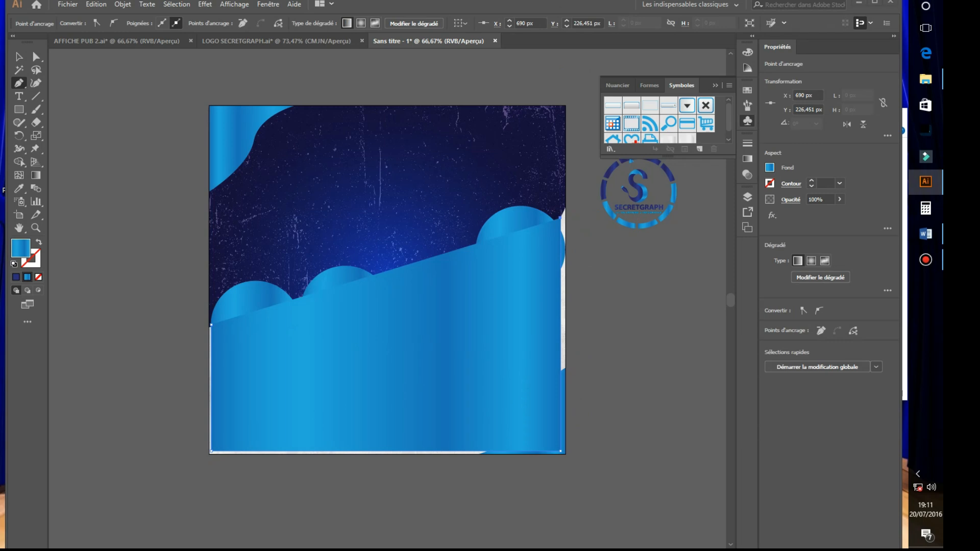
key("v")
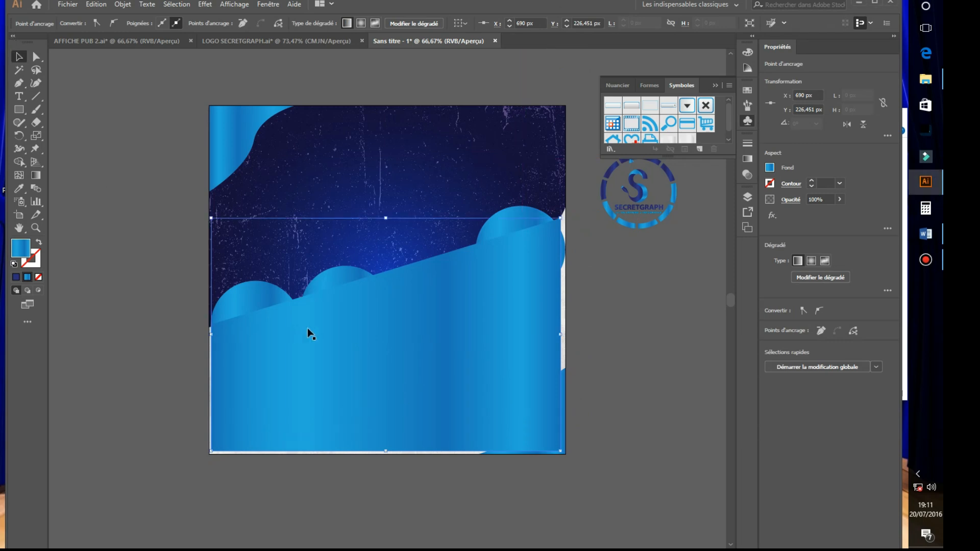
- Remove the border path's fill and give it a dark blue stroke
left_click(326, 331)
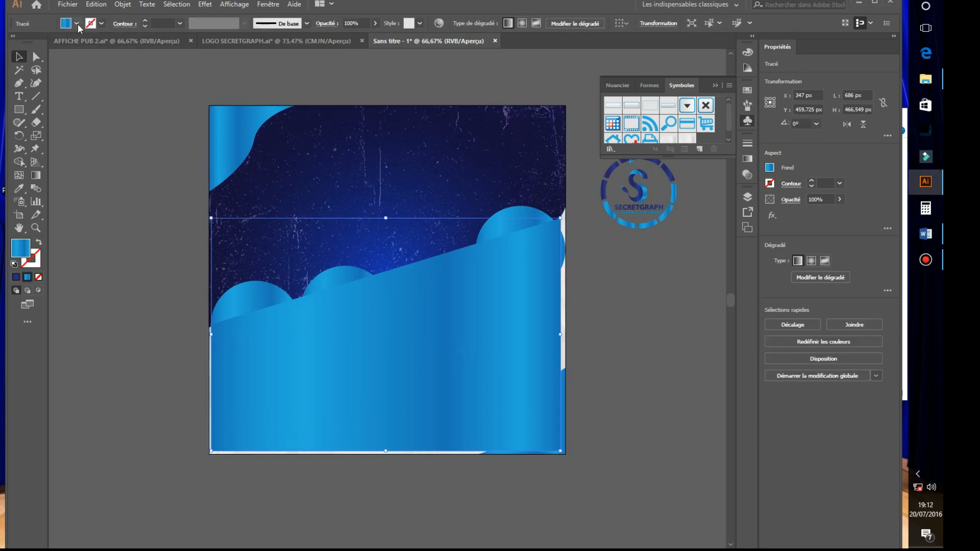
left_click(78, 24)
left_click(10, 46)
left_click(102, 24)
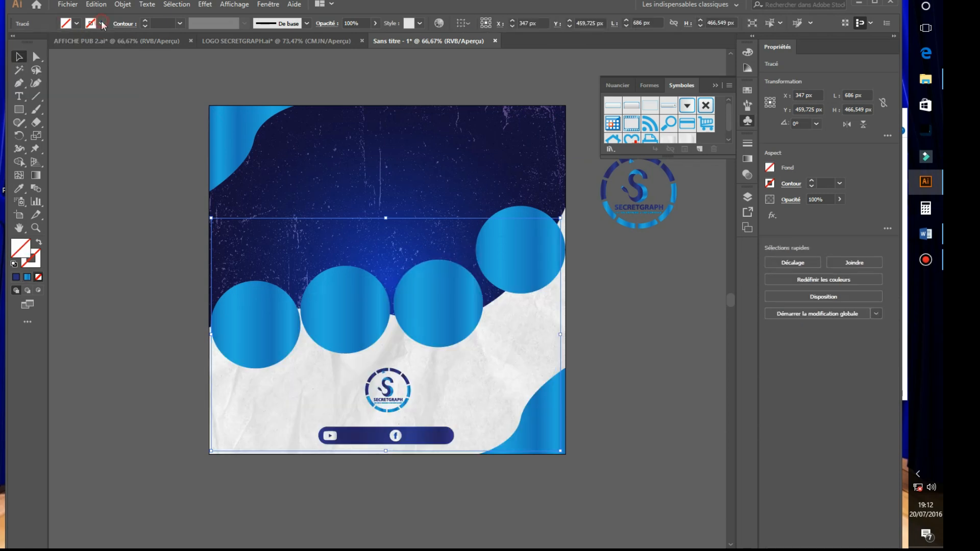
left_click(102, 50)
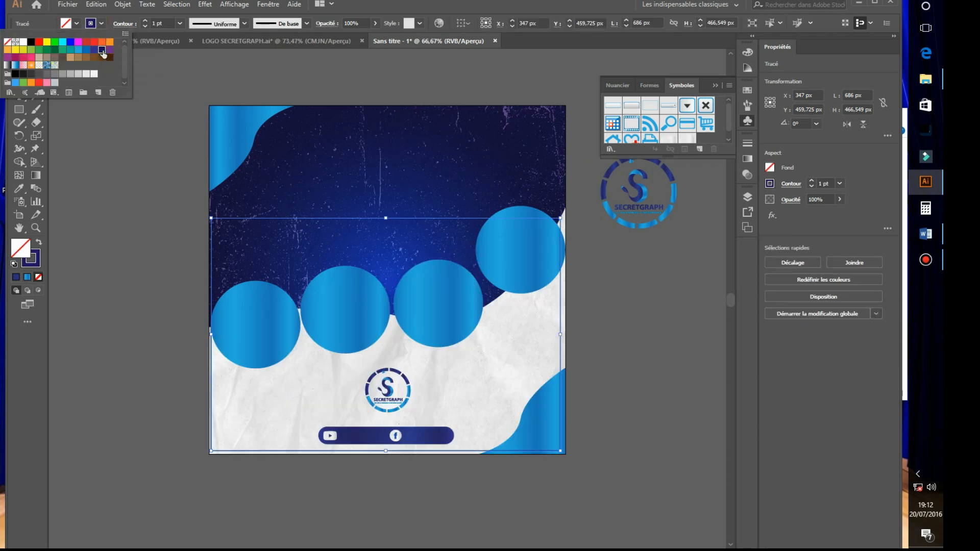
- Make the border path's stroke dashed and set its weight to 3 pt
left_click(145, 21)
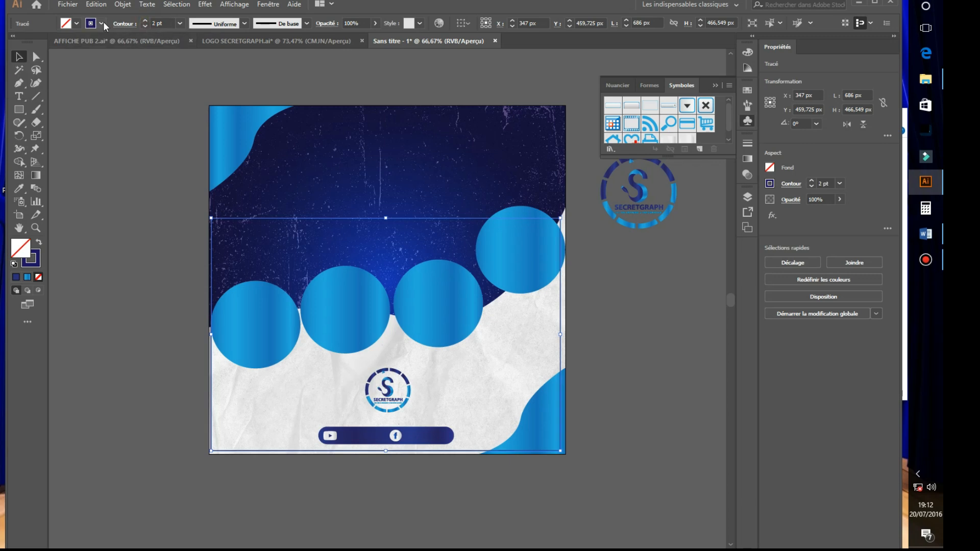
left_click(124, 24)
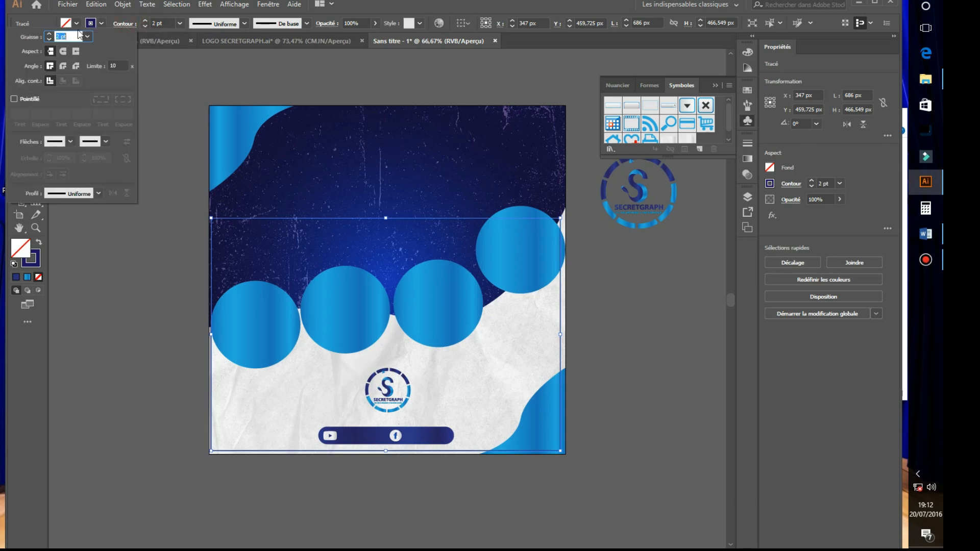
left_click(13, 99)
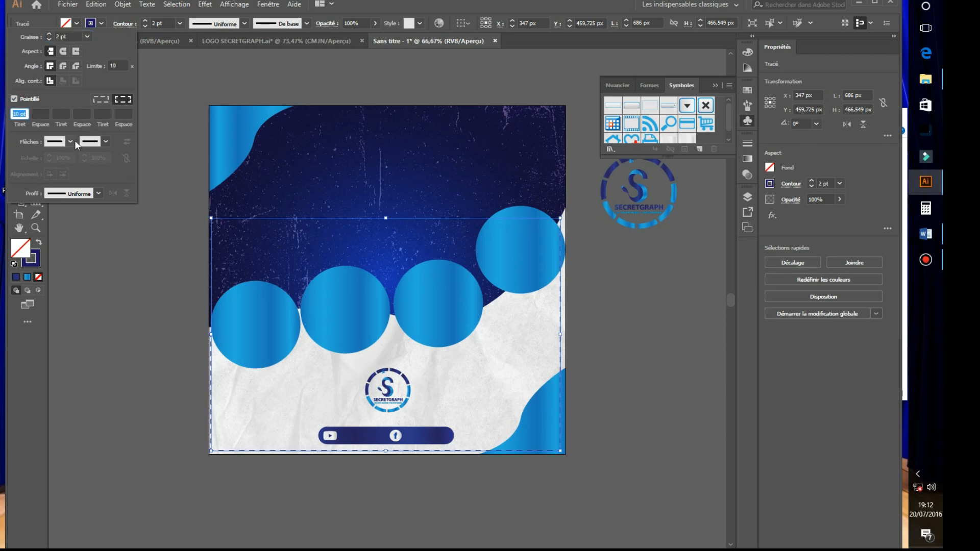
left_click(144, 21)
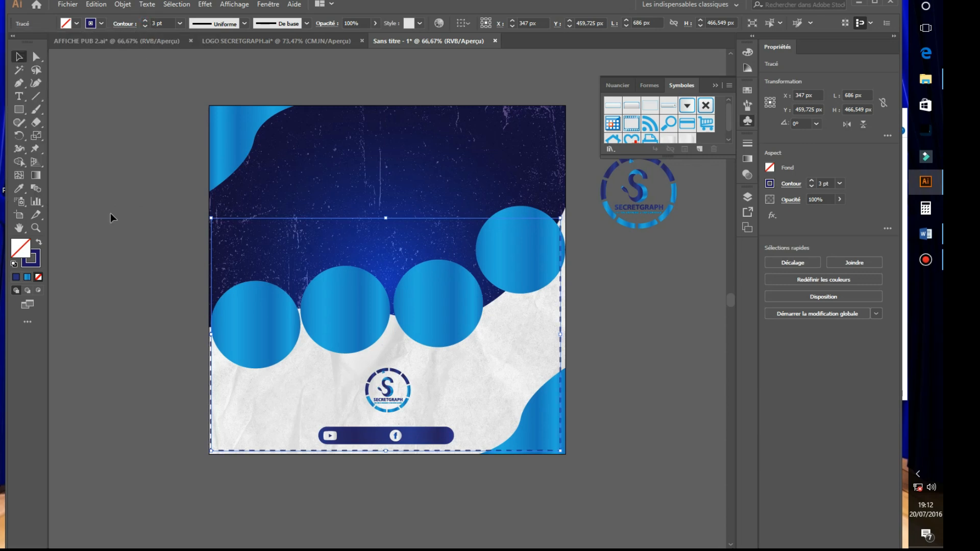
left_click(98, 141)
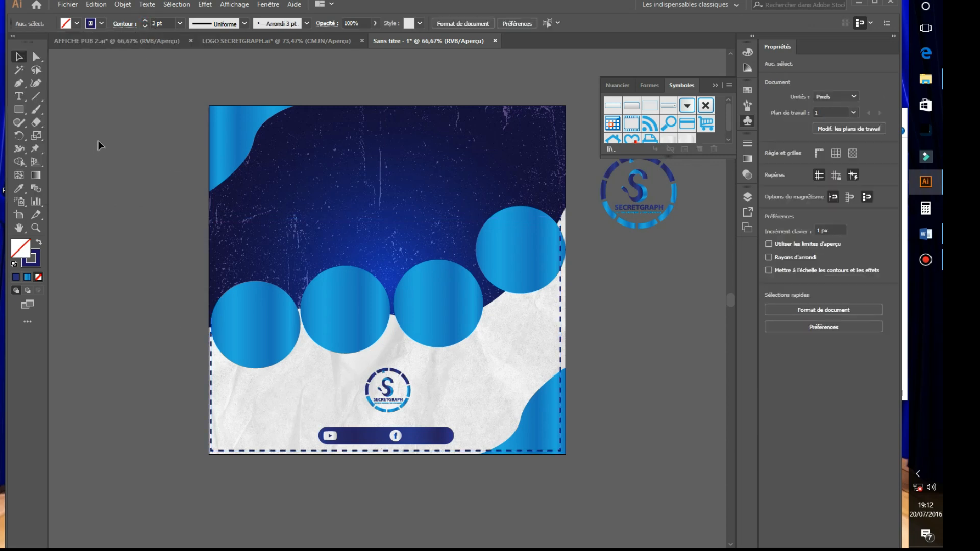
- Bring the lower-right blue corner shape to the front, above the dashed border
left_click(524, 418)
right_click(524, 419)
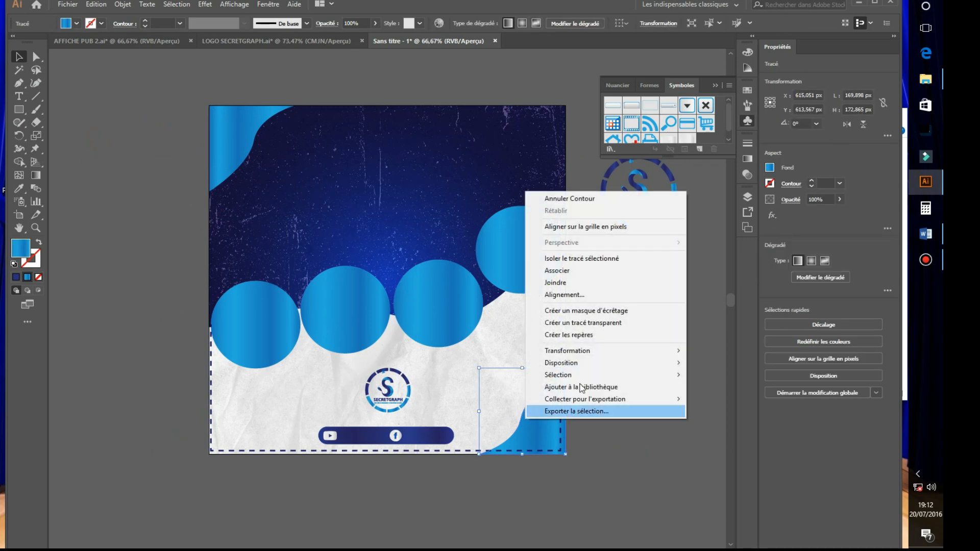
mouse_move(613, 363)
left_click(706, 362)
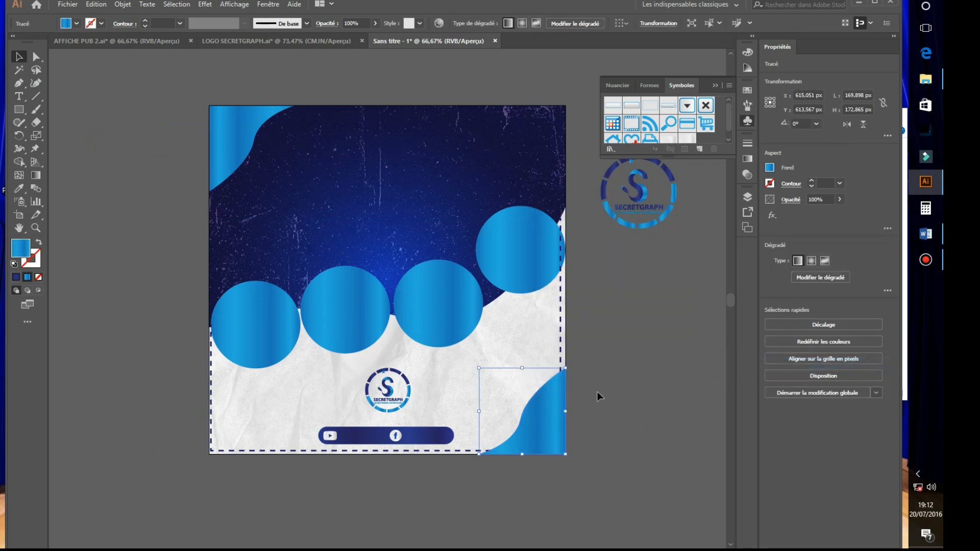
- Bring the rightmost blue circle to the front, above the dashed border
left_click(648, 357)
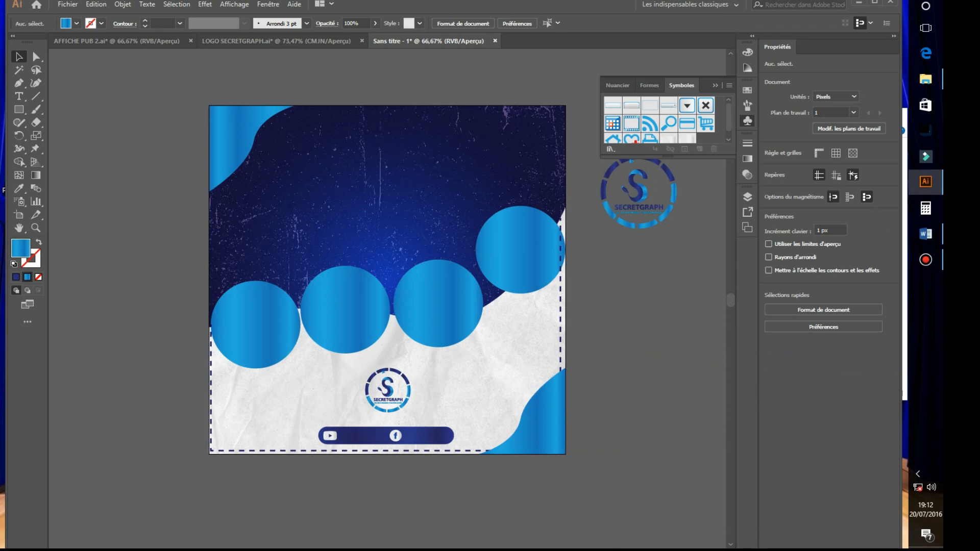
left_click(510, 266)
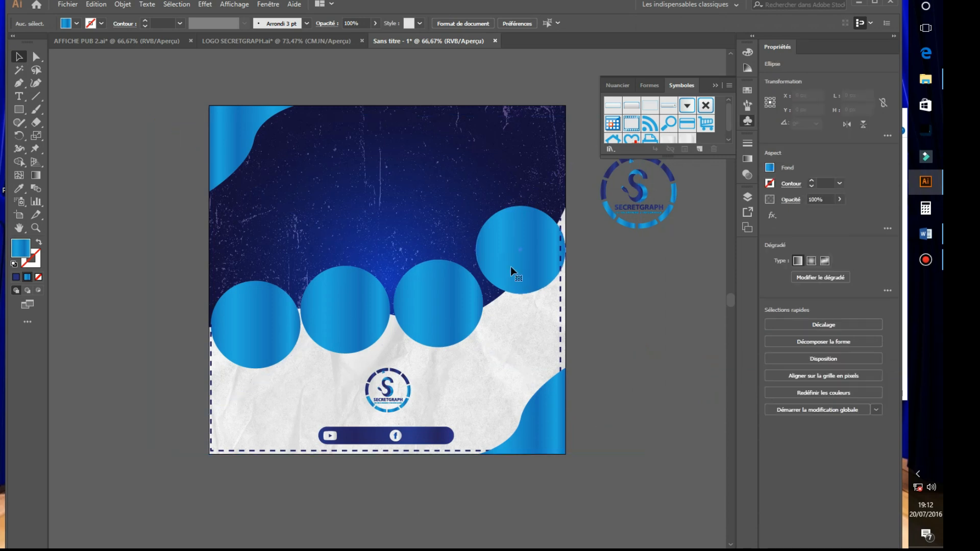
right_click(510, 267)
mouse_move(605, 427)
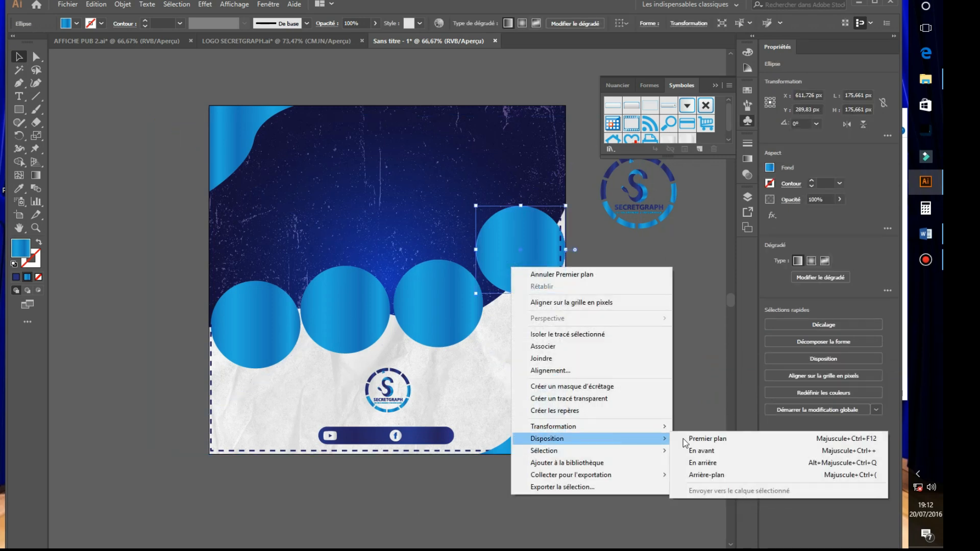
left_click(702, 439)
left_click(678, 376)
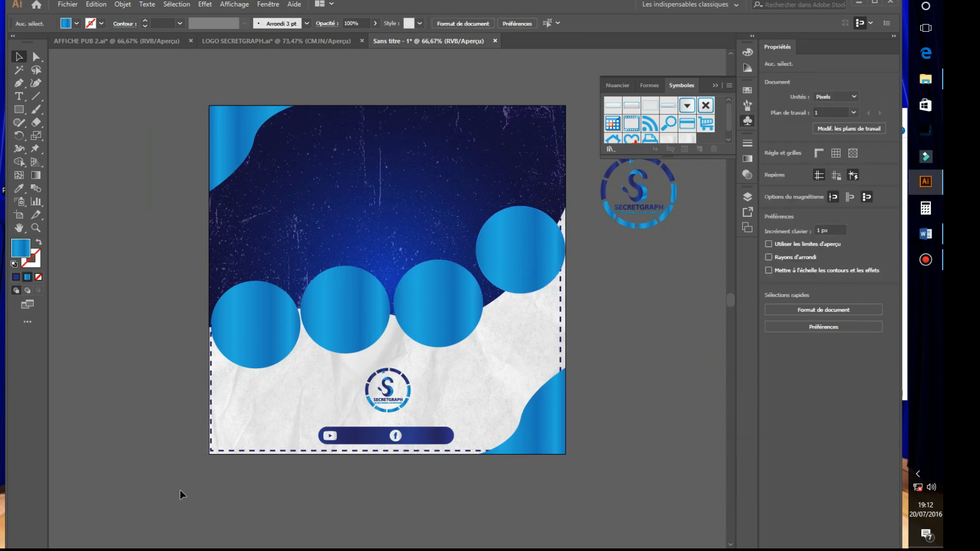
- Create a mirrored copy of the dashed border path across the horizontal axis
left_click(279, 450)
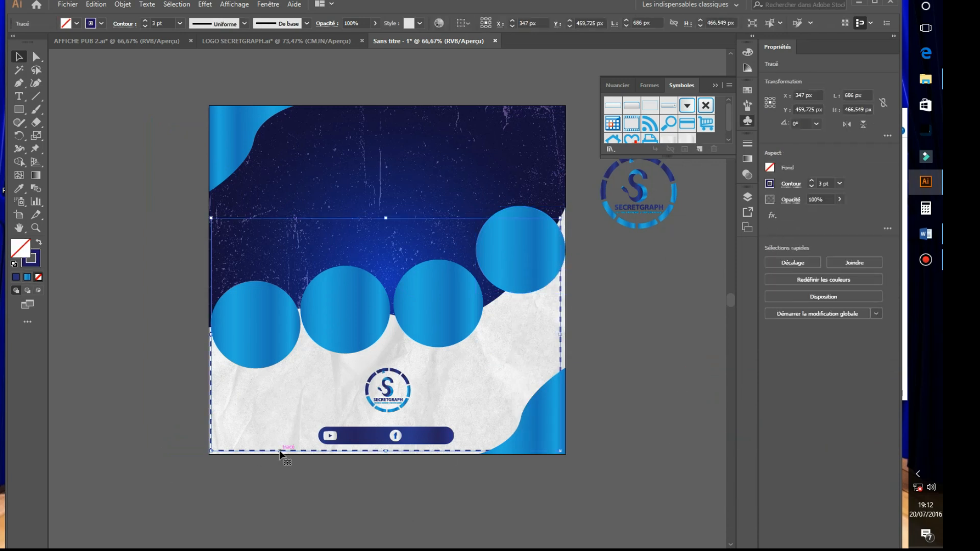
right_click(280, 451)
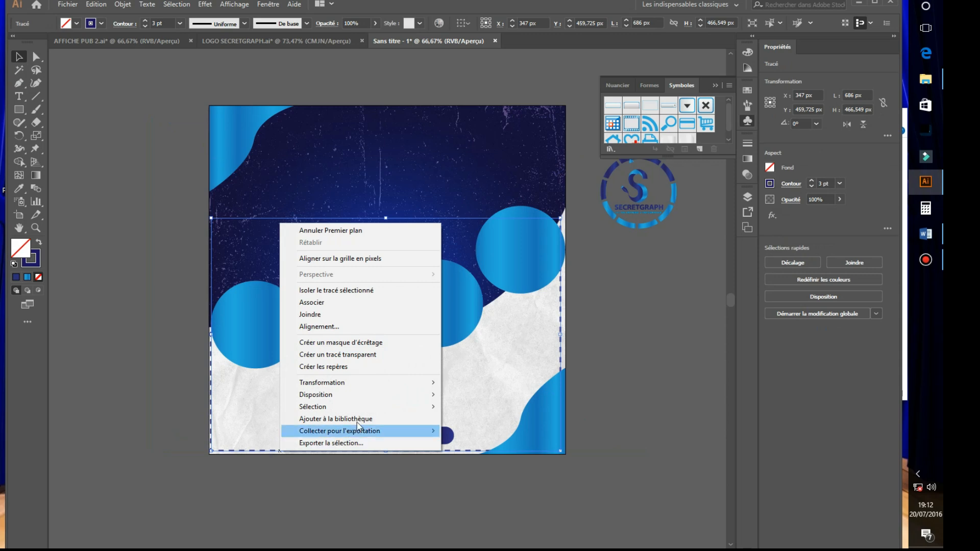
mouse_move(403, 382)
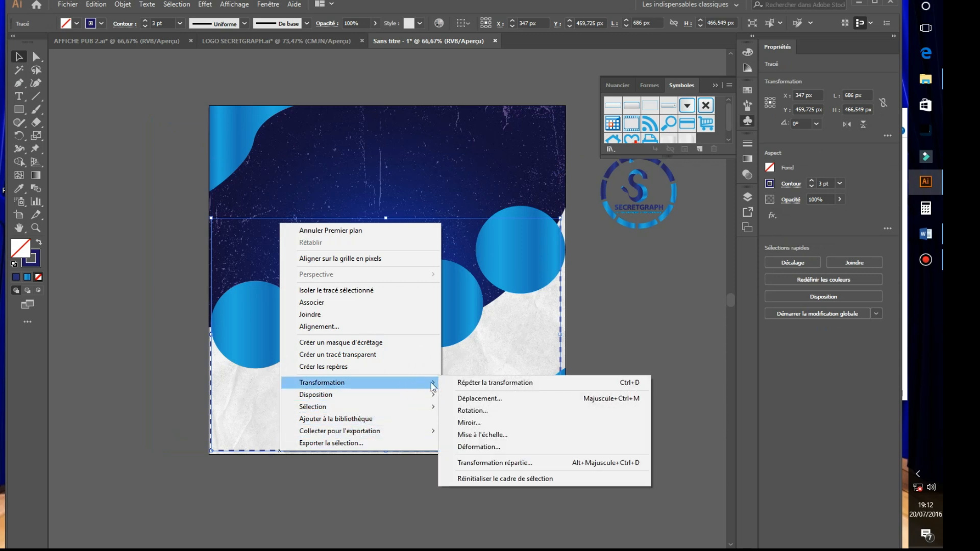
left_click(495, 423)
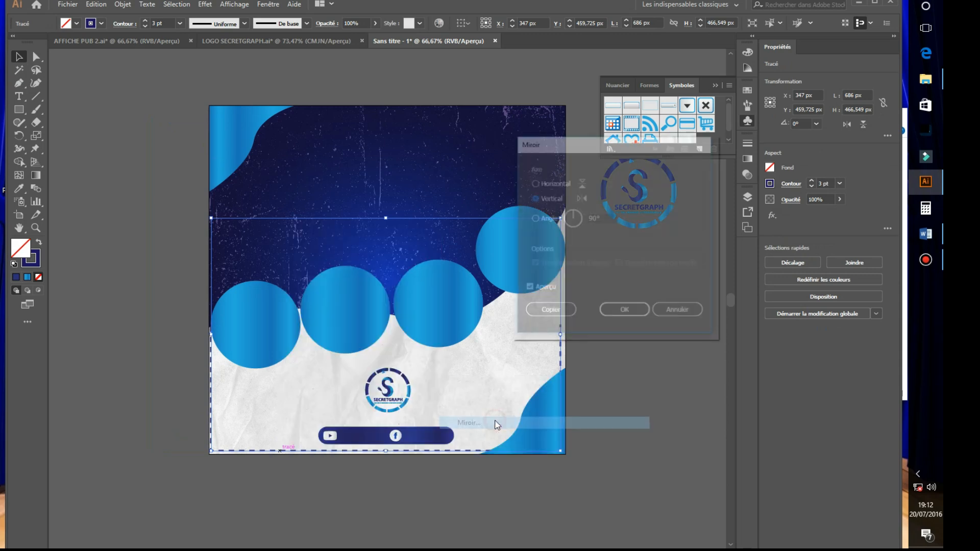
left_click(533, 183)
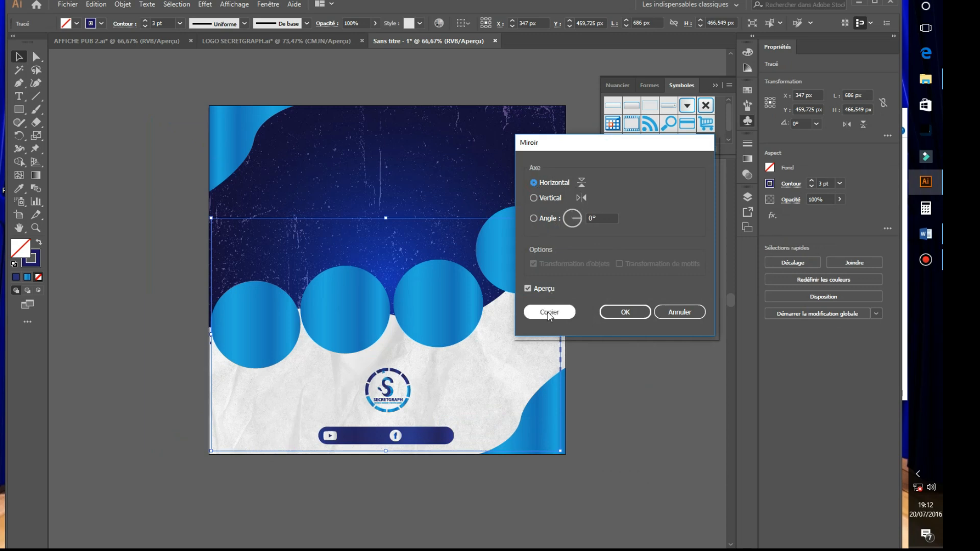
left_click(548, 312)
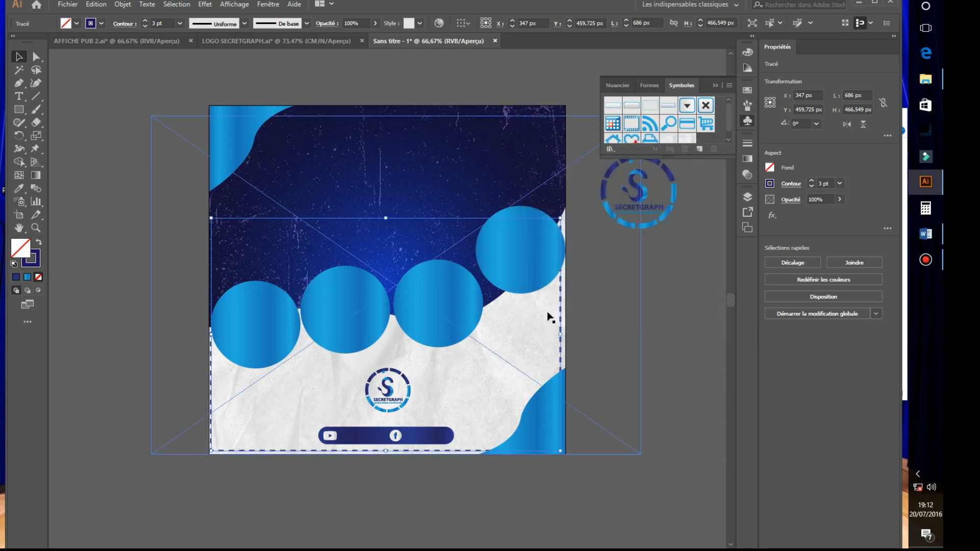
- Bring the mirrored border copy to the front and give it a white stroke
right_click(260, 219)
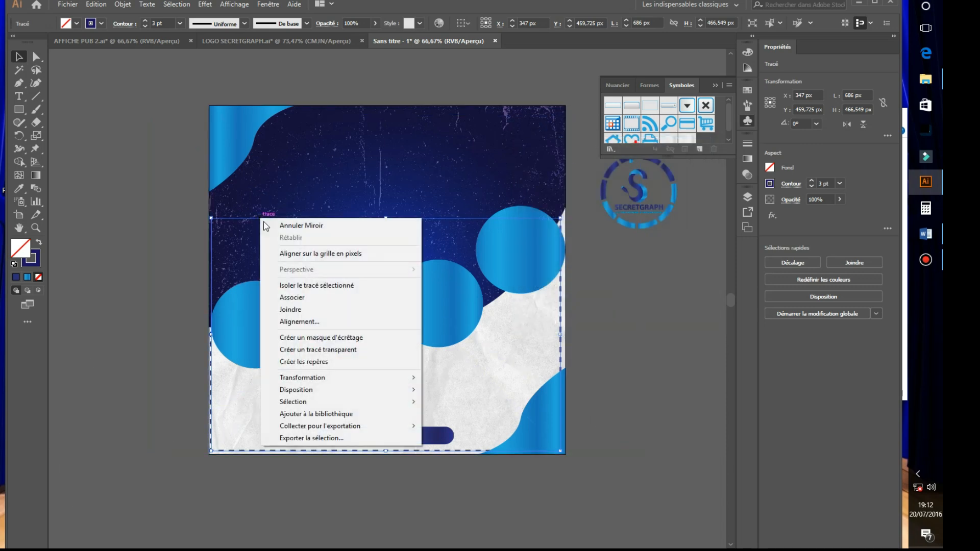
mouse_move(321, 403)
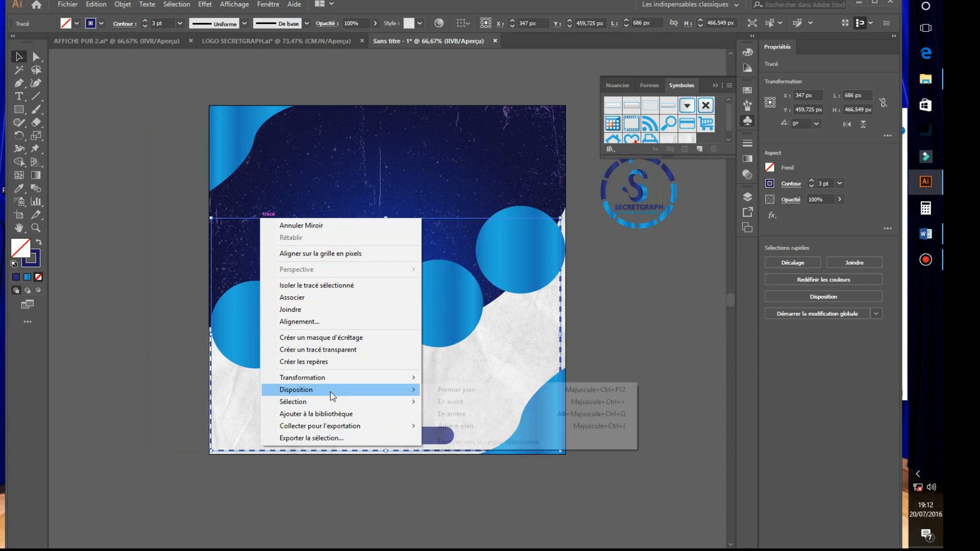
left_click(447, 392)
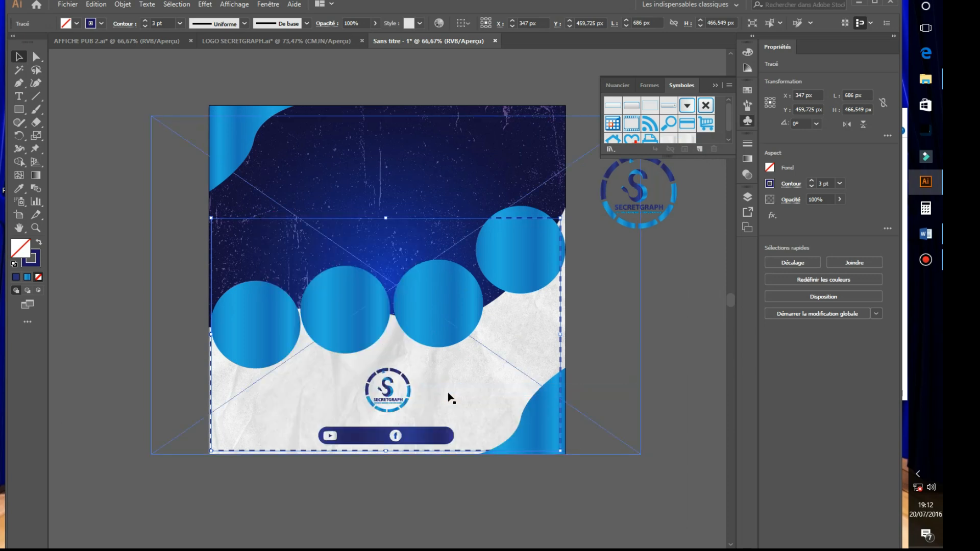
left_click(100, 22)
left_click(23, 44)
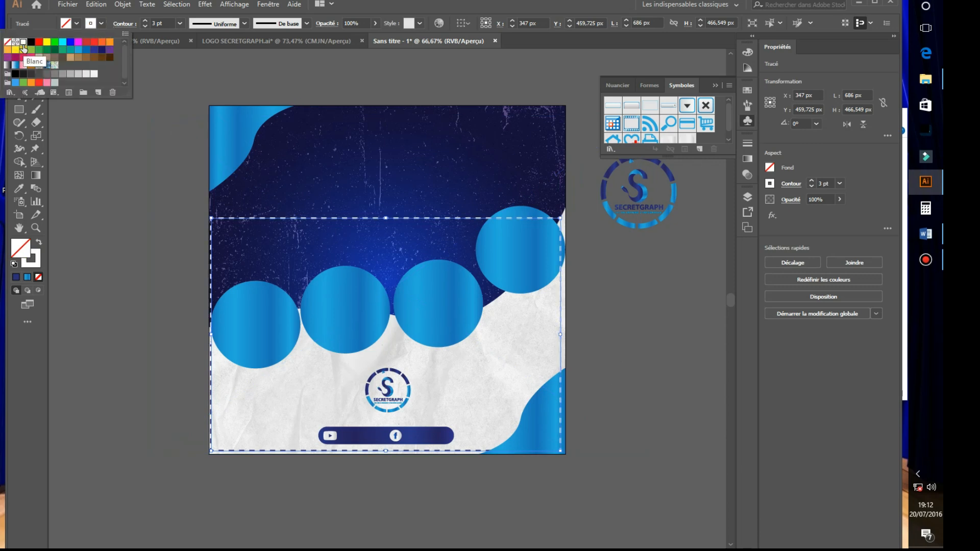
key("Escape")
- Move the white dashed border up to frame the poster's upper part, centred at about X 349, Y 248 px
key("Up")
key("Up")
key("Up")
key("Up")
key("Up")
key("Up")
key("Up")
key("Up")
key("Up")
key("Up")
key("Up")
key("Up")
key("Up")
key("Up")
key("Up")
key("Up")
key("Up")
key("Up")
key("Up")
key("Up")
key("Up")
key("Up")
key("Up")
key("Up")
key("Up")
key("Up")
key("Up")
key("Up")
key("Up")
key("Up")
key("Up")
key("Up")
key("Up")
key("Up")
key("Up")
key("Up")
key("Up")
key("Up")
key("Up")
key("Up")
key("Up")
key("Up")
key("Up")
key("Up")
key("Up")
key("Up")
key("Up")
key("Up")
key("Up")
key("Up")
key("Up")
key("Up")
key("Up")
key("Up")
key("Up")
key("Up")
key("Up")
key("Up")
key("Up")
key("Up")
key("Up")
key("Up")
key("Up")
key("Up")
key("Up")
key("Up")
key("Up")
key("Up")
key("Up")
key("Up")
key("Up")
key("Up")
key("Up")
key("Up")
key("Up")
key("Up")
key("Up")
key("Up")
key("Up")
key("Up")
key("Up")
key("Up")
key("Up")
key("Up")
key("Up")
key("Up")
key("Up")
key("Up")
key("Up")
key("Up")
key("Up")
key("Up")
key("Up")
key("Up")
key("Up")
key("Up")
key("Up")
key("Up")
key("Up")
key("Up")
key("Right")
key("Right")
key("Up")
key("Up")
key("Up")
key("Up")
key("Up")
key("Up")
key("Down")
key("Down")
key("Down")
key("Down")
key("Down")
key("Down")
key("Down")
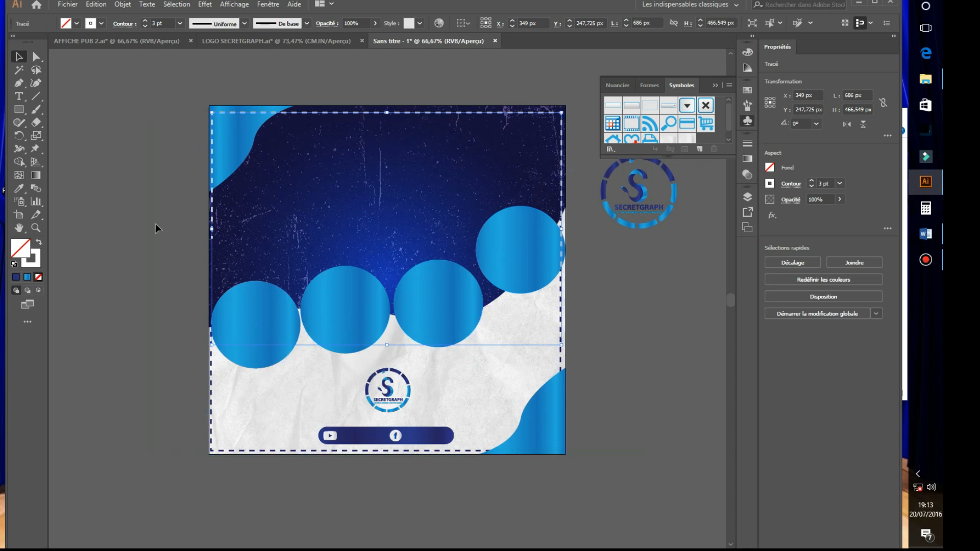
- Flip the white dashed border about the vertical axis without making a copy
right_click(421, 111)
mouse_move(525, 283)
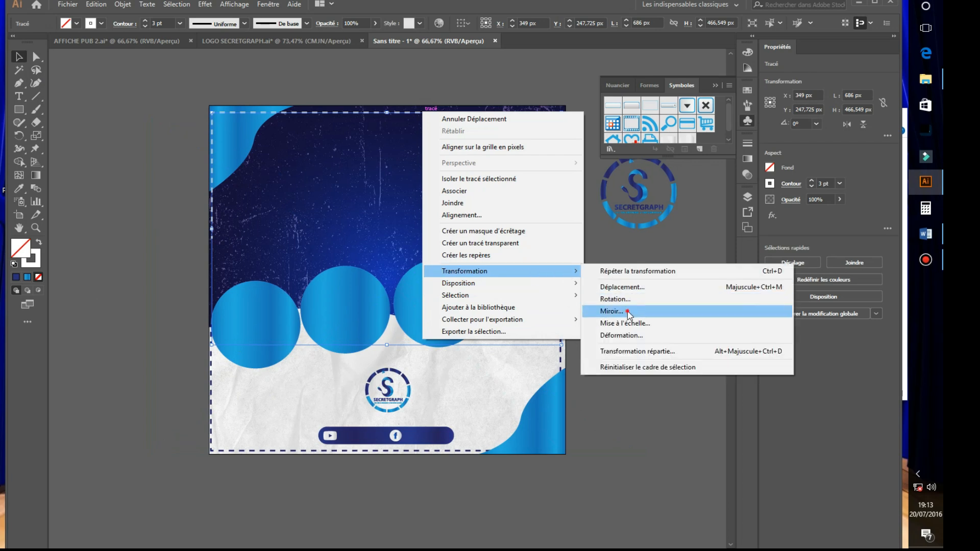
left_click(628, 312)
left_click(533, 199)
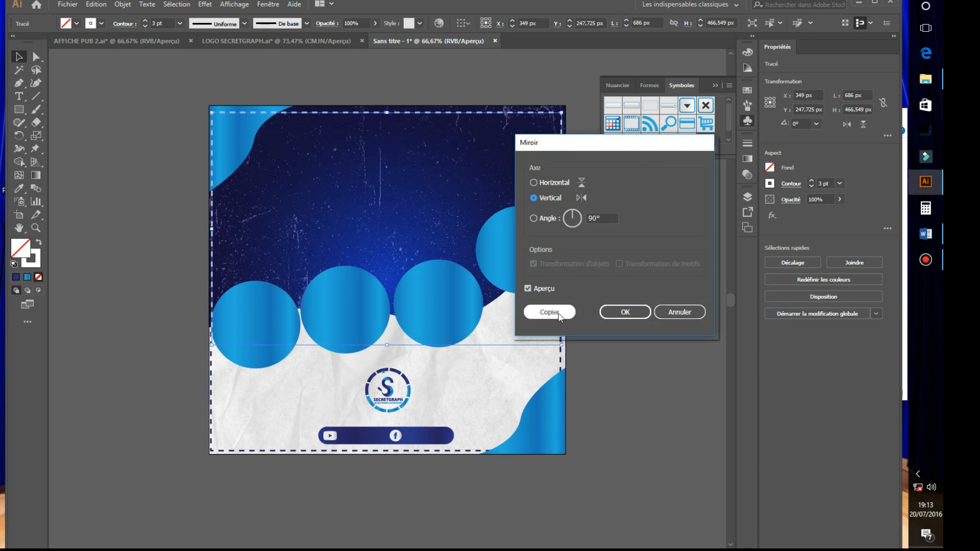
left_click(623, 310)
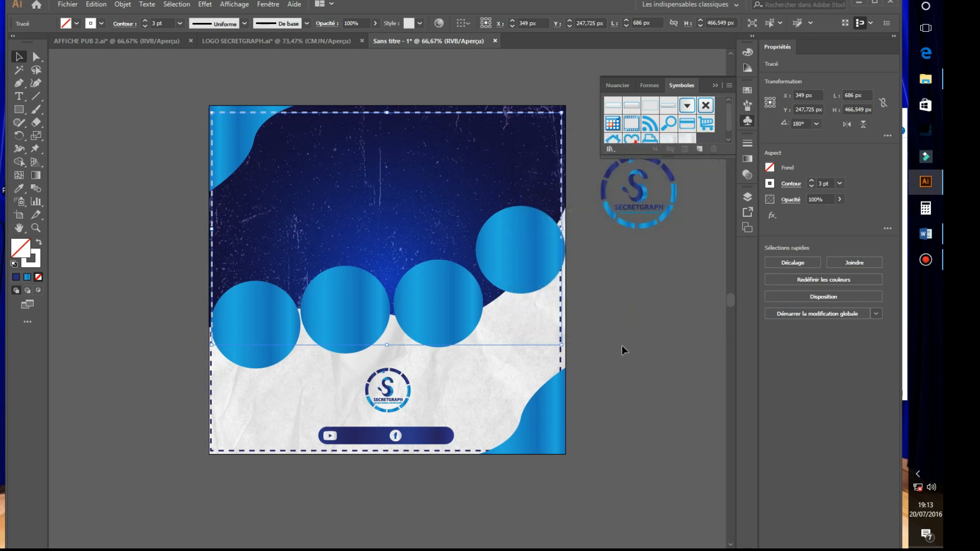
left_click(635, 356)
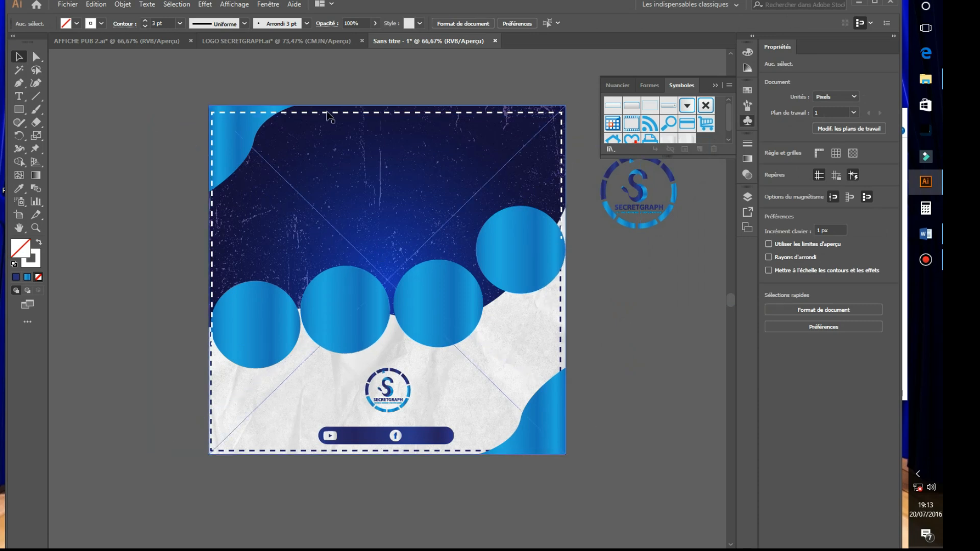
- Bring the upper-left blue corner shape to the front, above the white dashed border
left_click(231, 141)
right_click(230, 141)
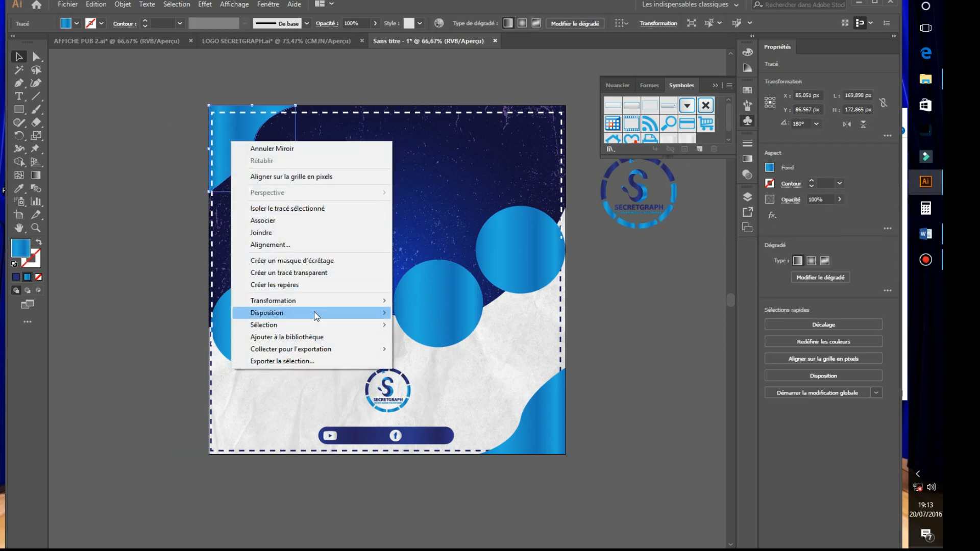
mouse_move(328, 313)
left_click(437, 312)
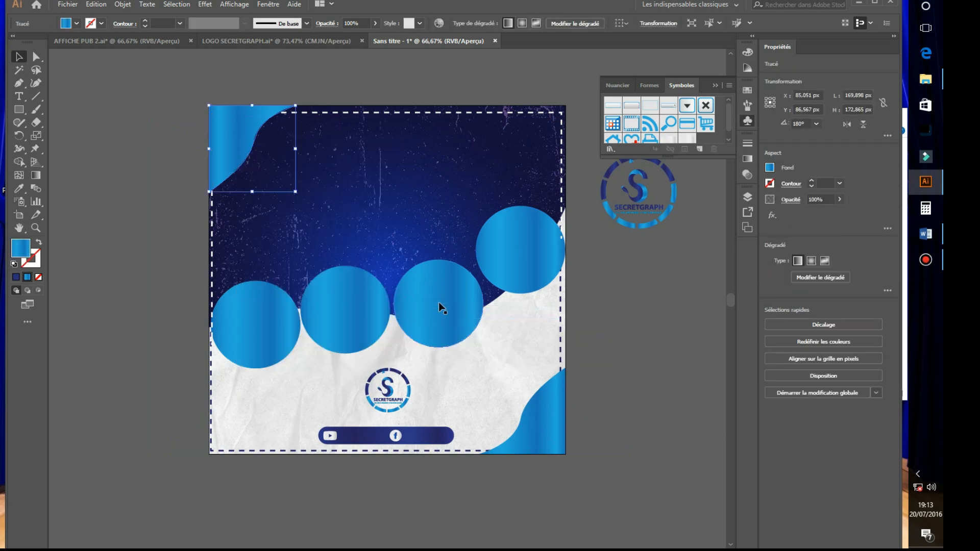
left_click(620, 294)
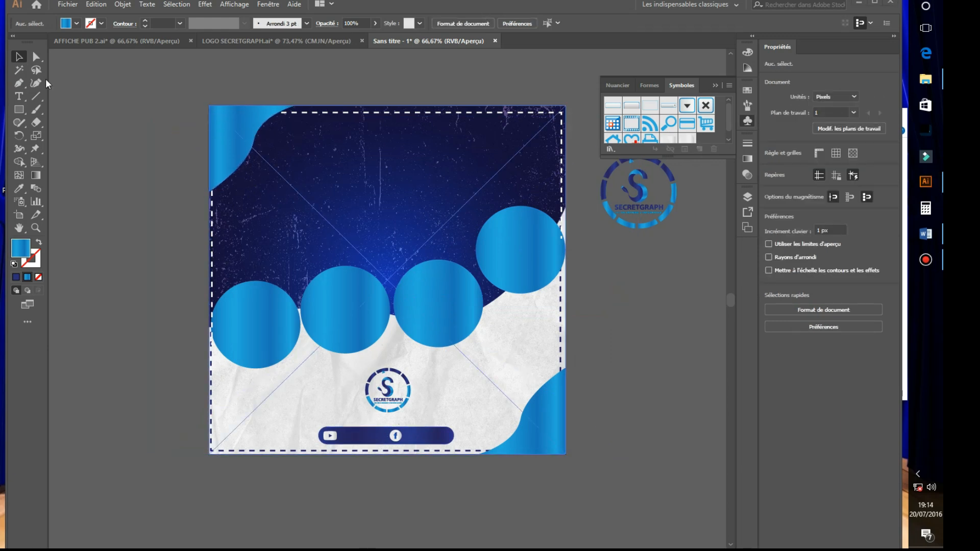
- Draw a rectangle about 476 × 80 px near the poster's top and fill it white
left_click(20, 109)
left_click_drag(278, 130, 521, 169)
left_click(77, 23)
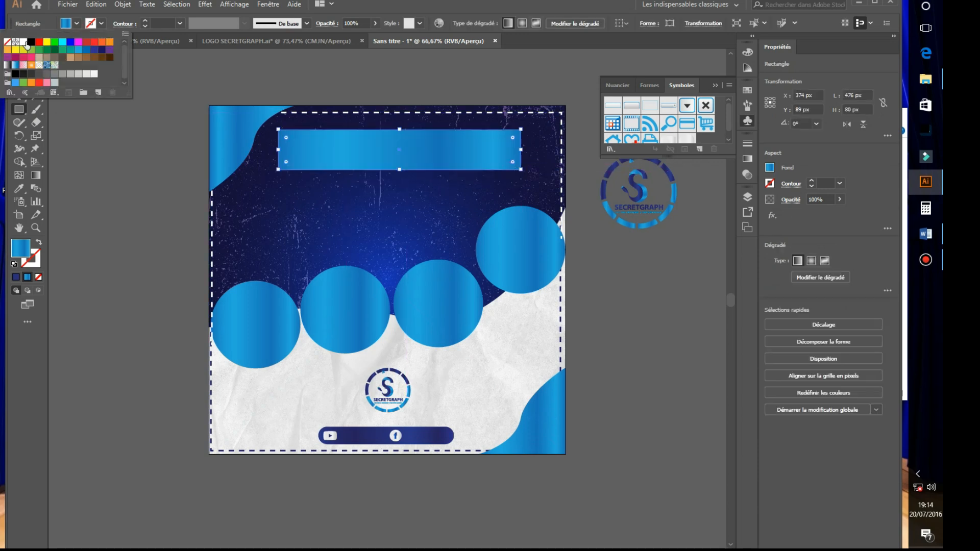
left_click(24, 42)
left_click(17, 112)
left_click(17, 57)
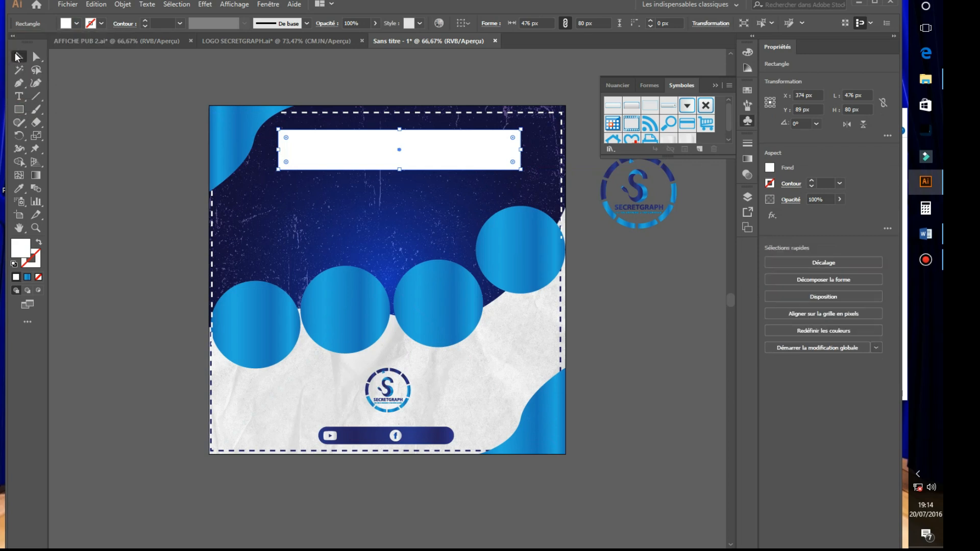
- Round the white rectangle's upper-left and lower-right corners to an 80 px radius, leaving the other two square
left_click(338, 141)
left_click(36, 56)
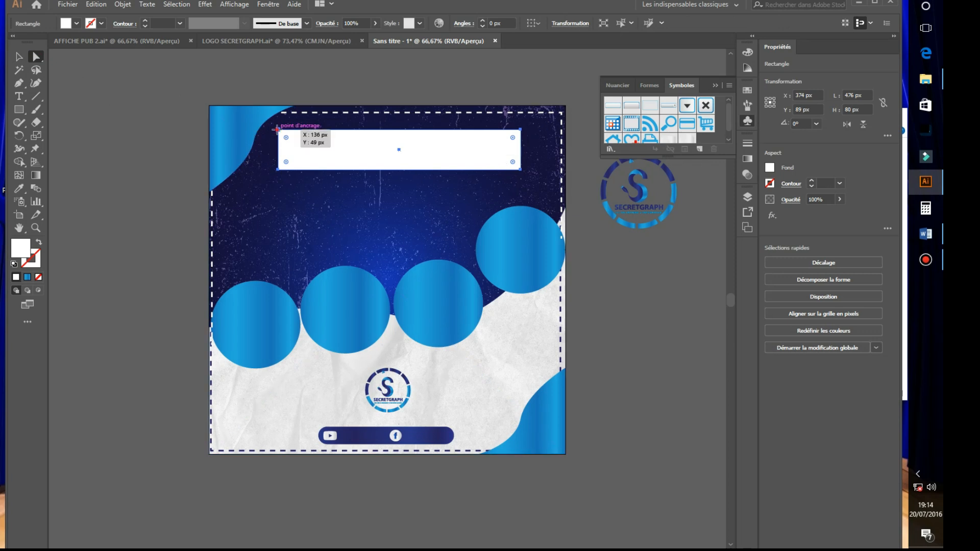
left_click(286, 137)
left_click_drag(286, 138, 359, 164)
left_click(521, 169)
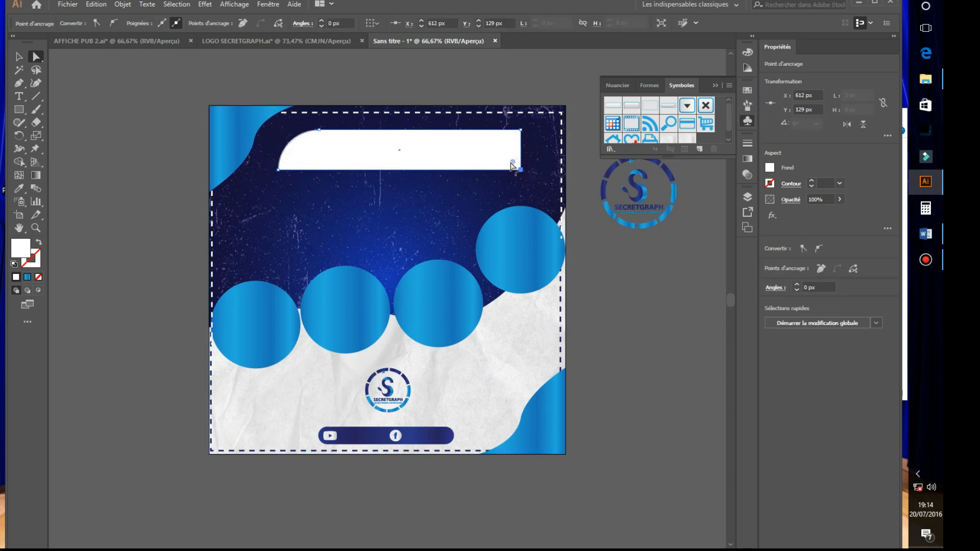
left_click_drag(513, 162, 451, 111)
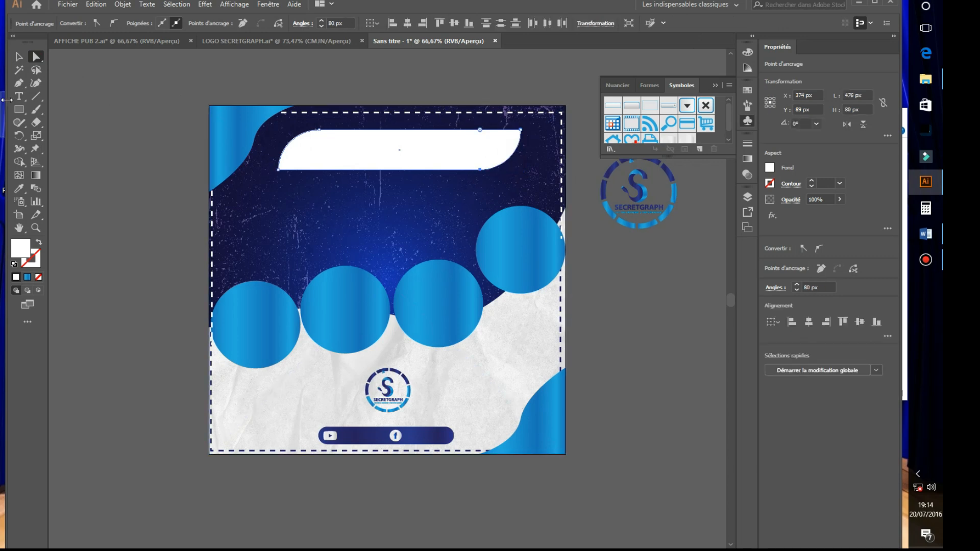
left_click(18, 57)
left_click(168, 202)
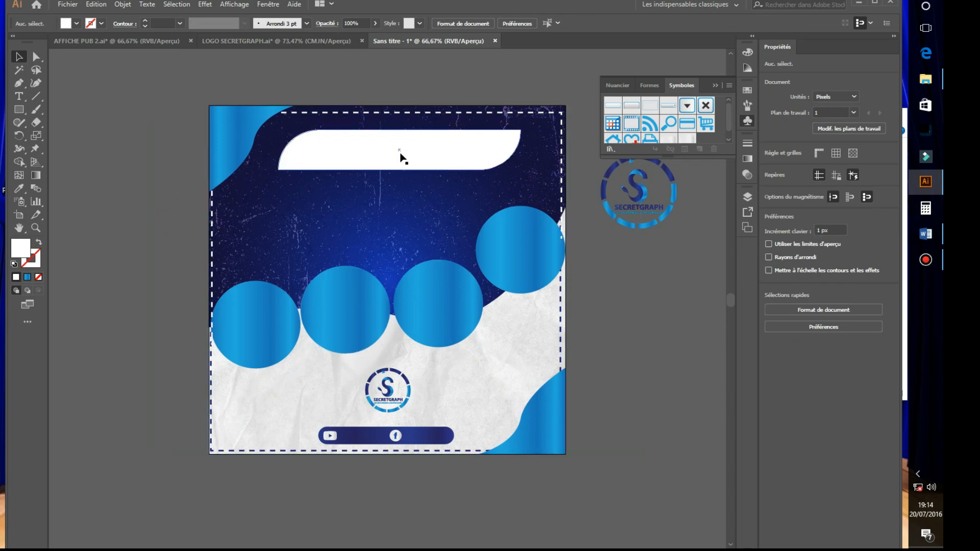
left_click_drag(427, 158, 369, 347)
left_click_drag(462, 339, 368, 354)
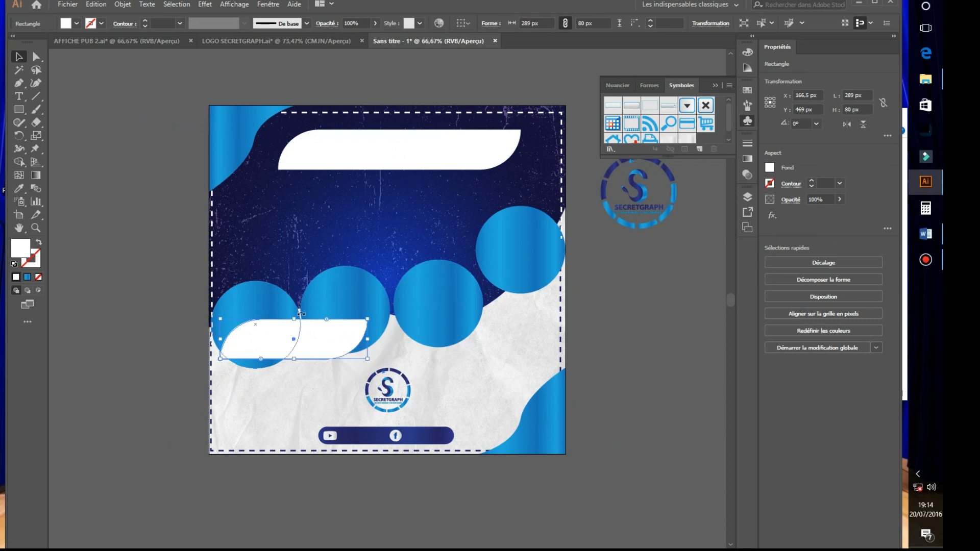
left_click_drag(294, 320, 294, 335)
left_click_drag(367, 339, 303, 347)
key("Delete")
- Draw a rectangle about 130 × 48 px above the leftmost circle and give it the social-media bar's dark blue gradient
key("m")
left_click_drag(243, 226, 310, 250)
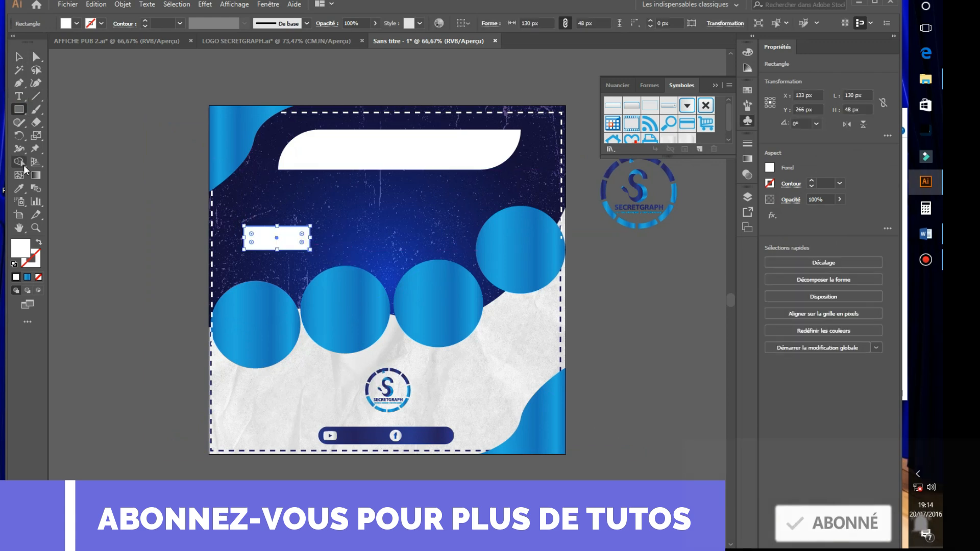
left_click(20, 187)
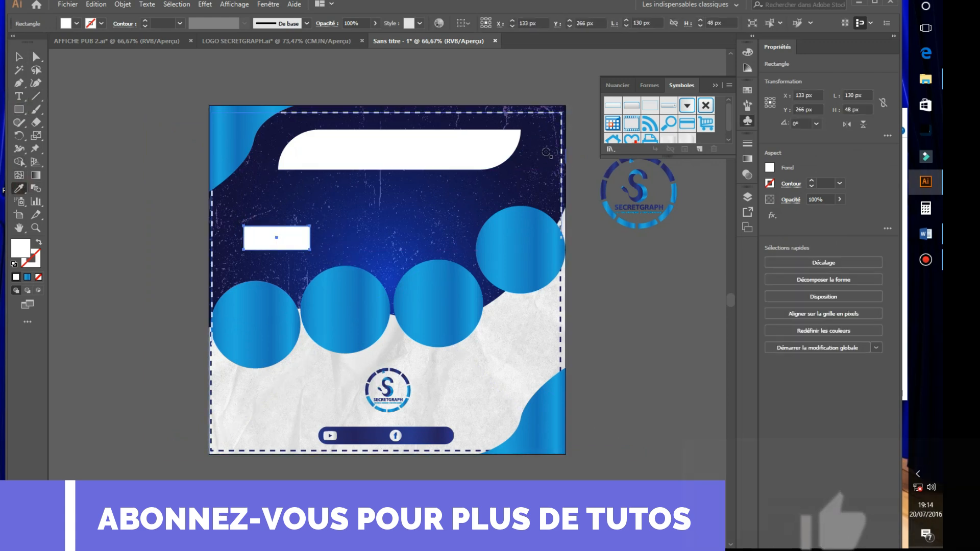
left_click(409, 233)
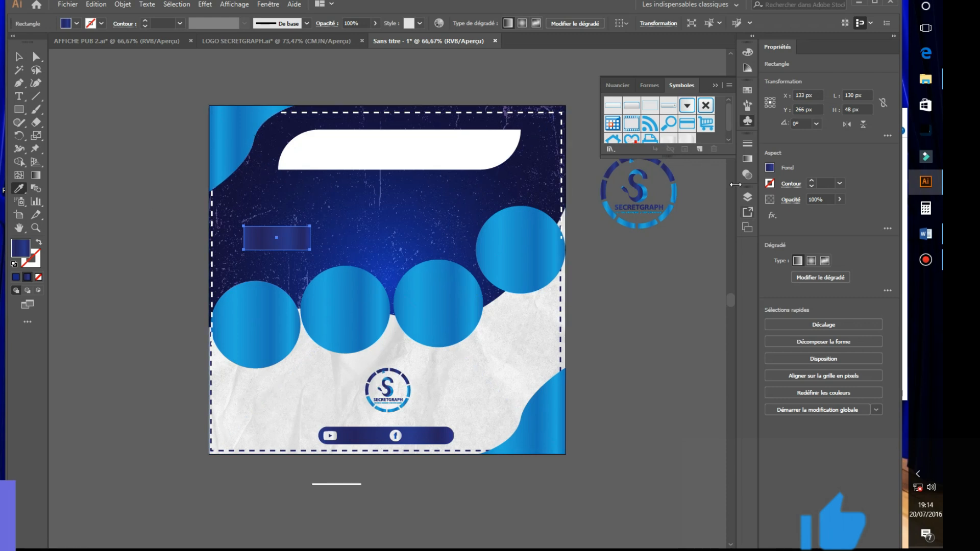
- Remove the three intermediate stops from the small rectangle's gradient, keeping only its two end stops
left_click(747, 159)
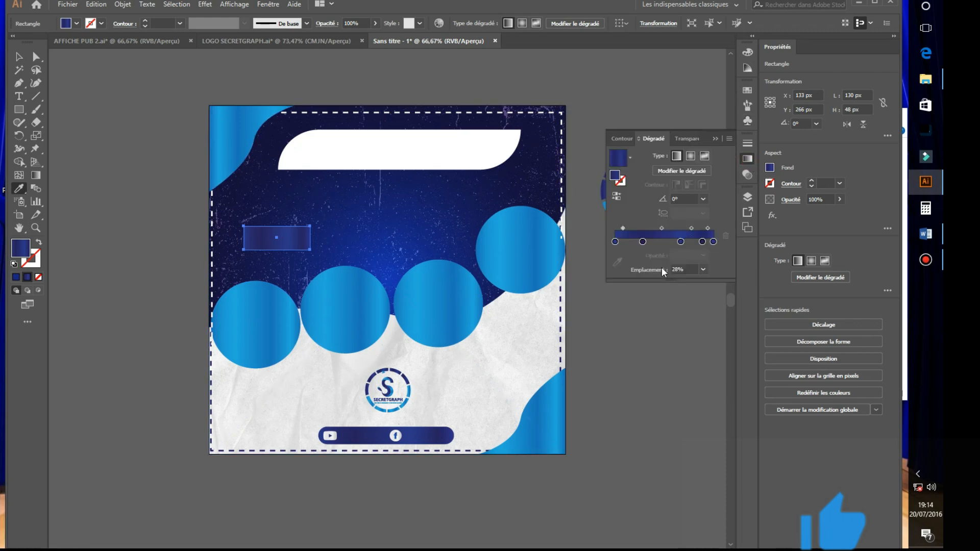
left_click(643, 242)
left_click(725, 235)
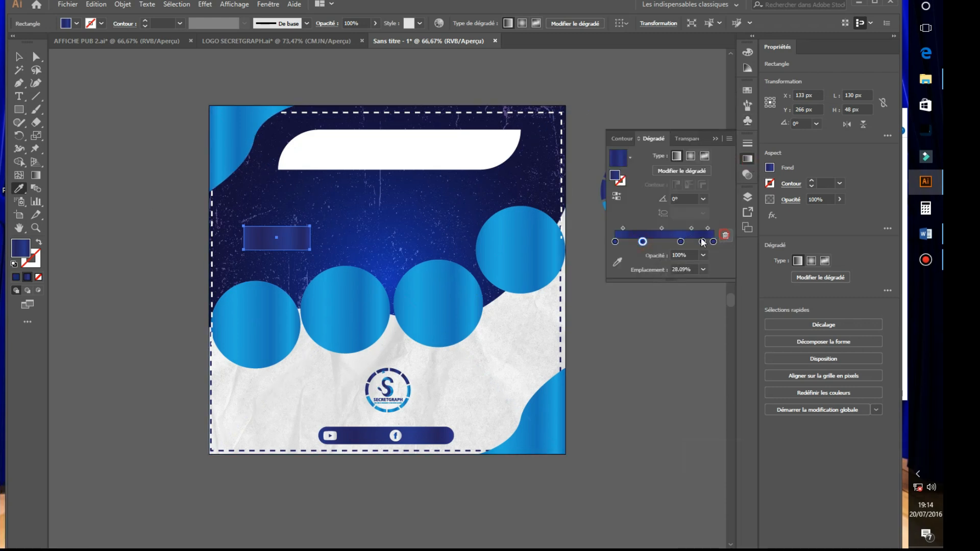
left_click(681, 242)
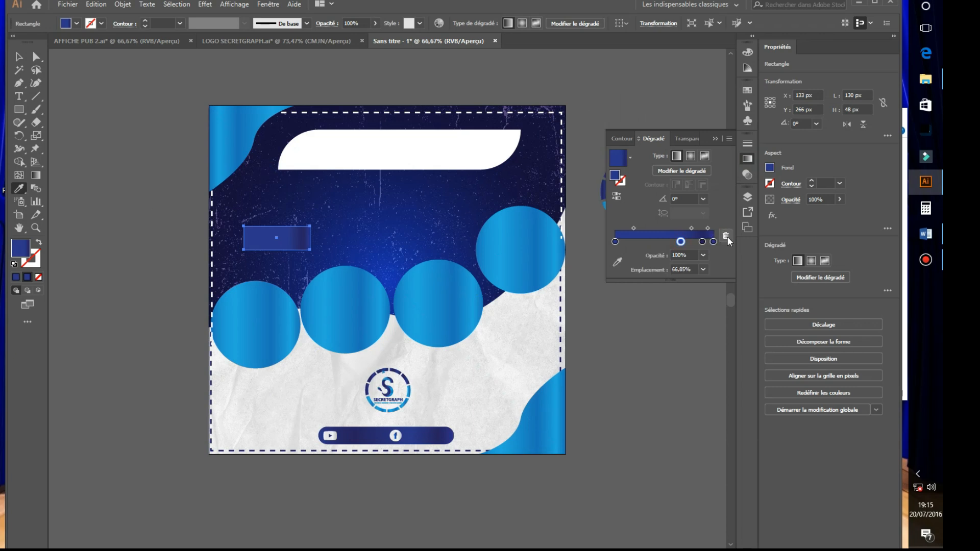
left_click(725, 236)
left_click(702, 242)
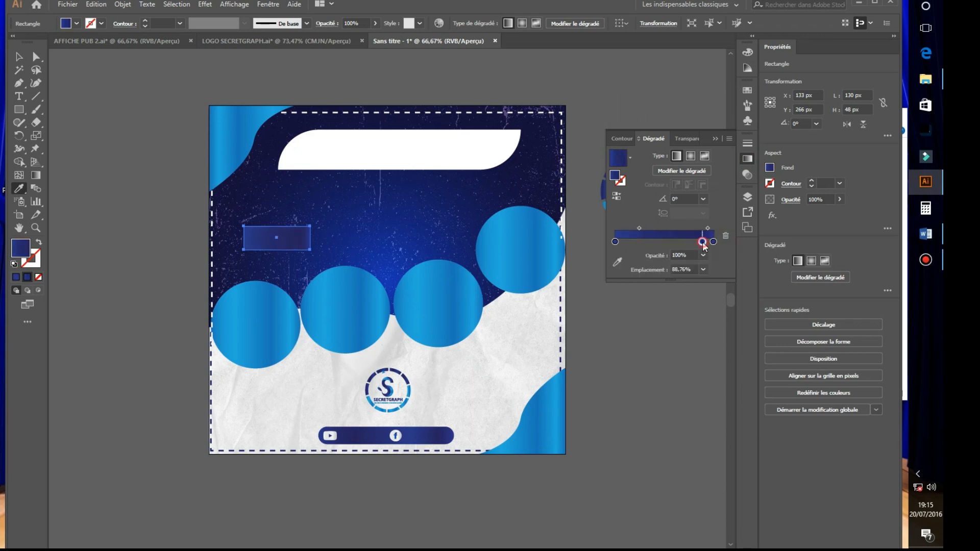
left_click(725, 236)
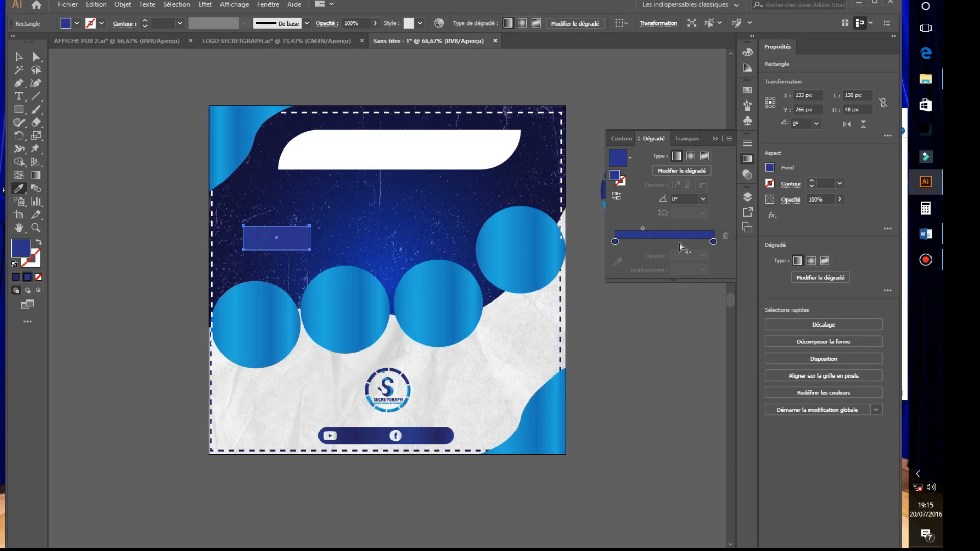
- Set the small rectangle's gradient colours to 2B38FF at the start stop and 133191 at the end stop
double_click(713, 241)
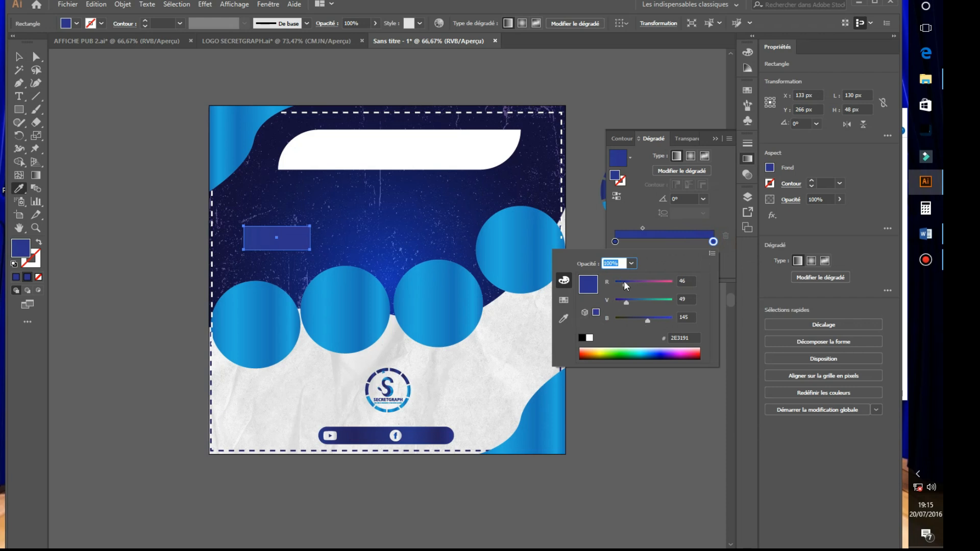
left_click_drag(624, 281, 617, 283)
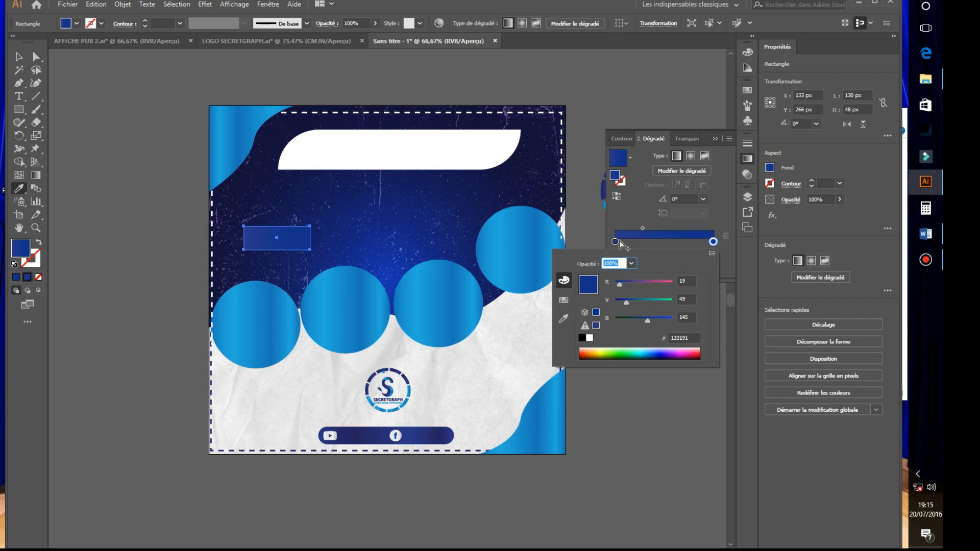
double_click(616, 241)
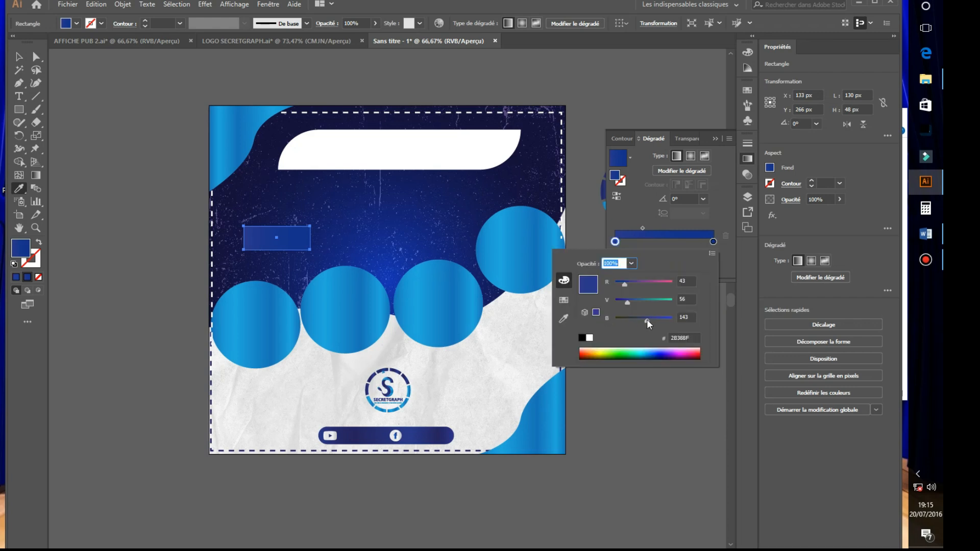
left_click_drag(645, 319, 661, 320)
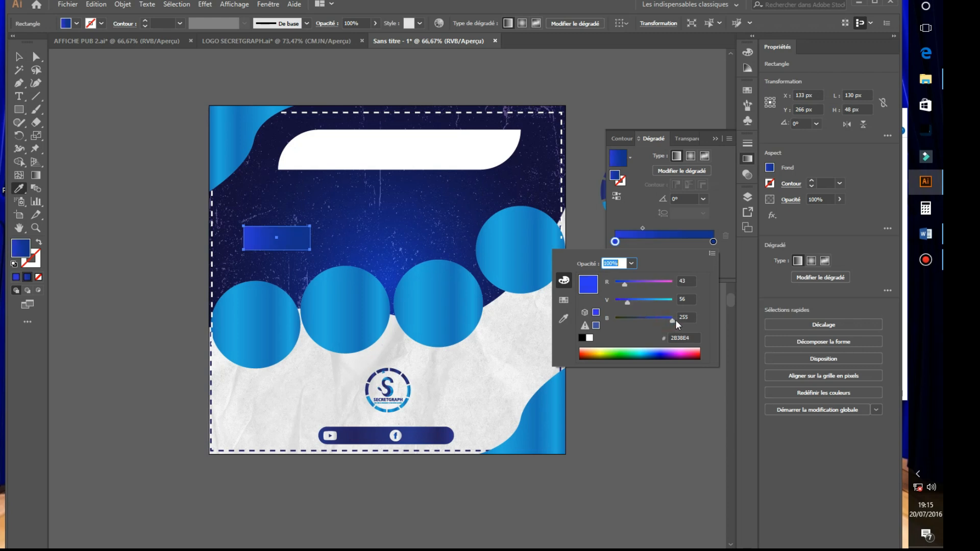
- Shift the gradient's midpoint towards the dark end and darken the end stop to 130967
left_click(642, 223)
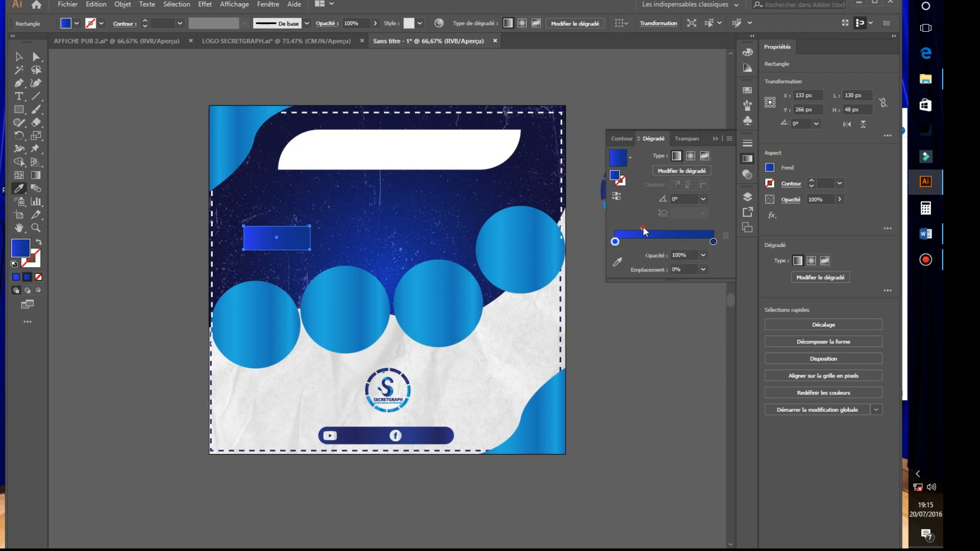
left_click_drag(642, 228, 655, 228)
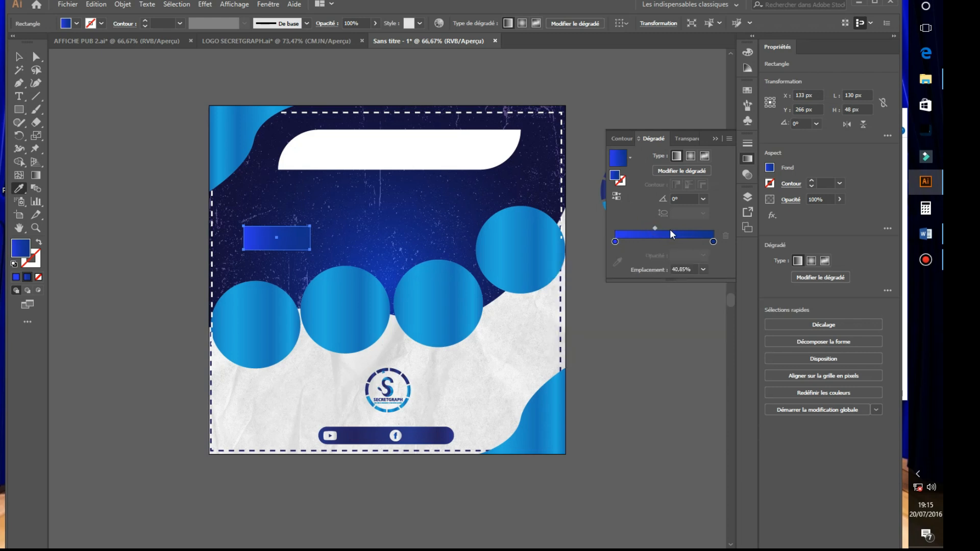
double_click(713, 241)
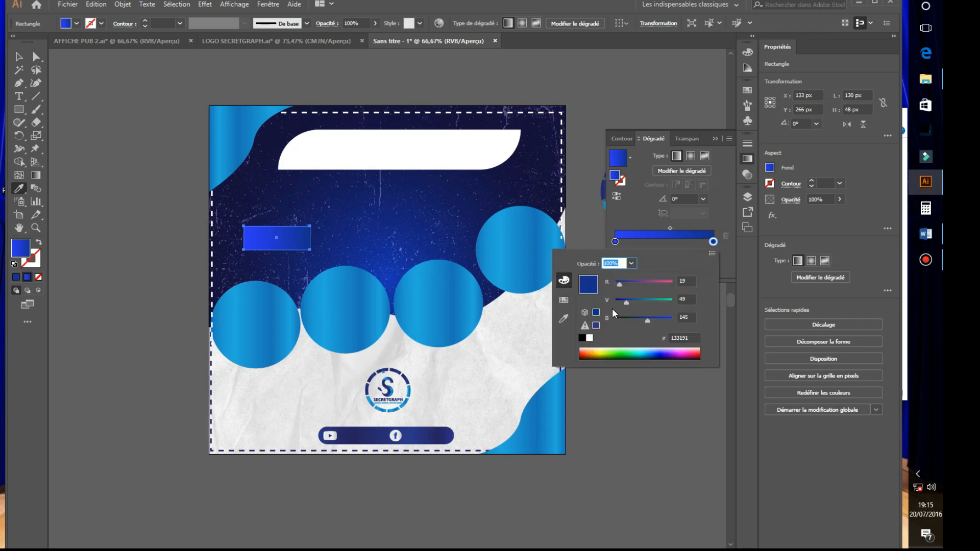
left_click_drag(625, 302, 616, 300)
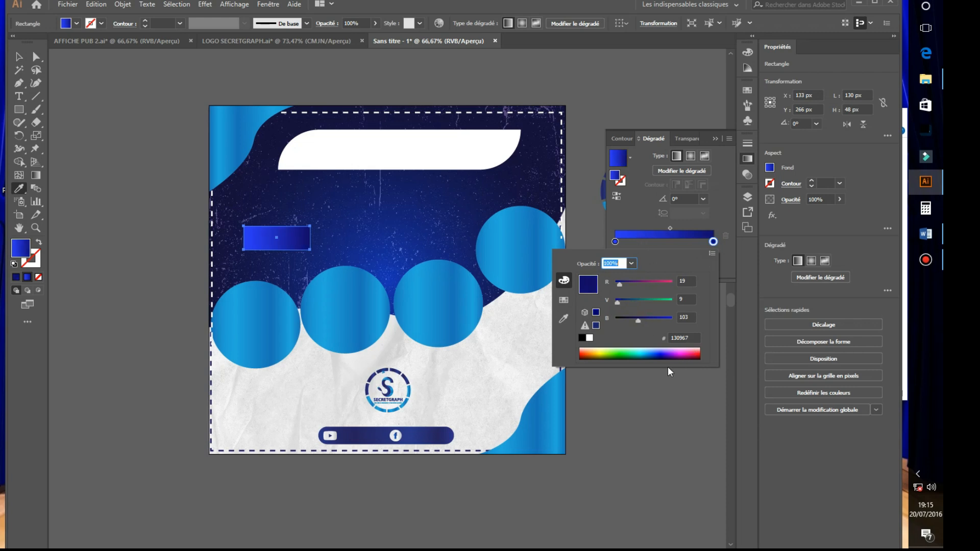
- Duplicate the gradient's bright blue start stop to the middle and recolour the start stop to 0E0785
left_click(614, 241)
mouse_move(614, 242)
left_mouse_down()
mouse_move(666, 241)
mouse_move(613, 244)
left_mouse_up()
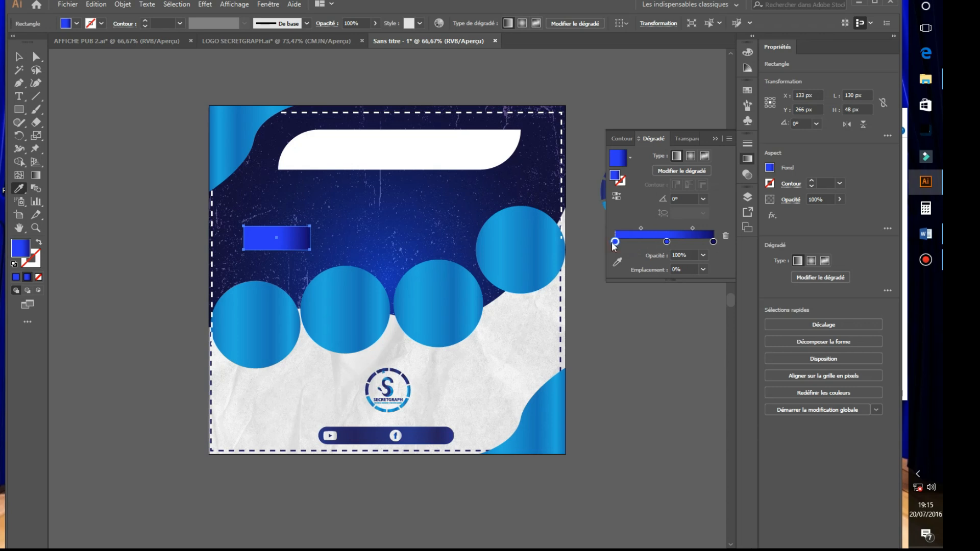
double_click(615, 242)
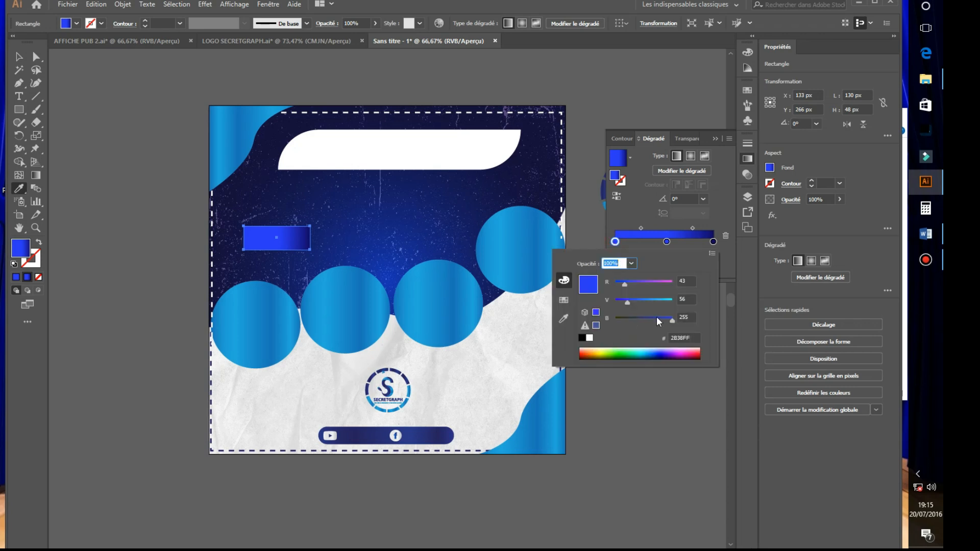
left_click_drag(626, 301, 650, 322)
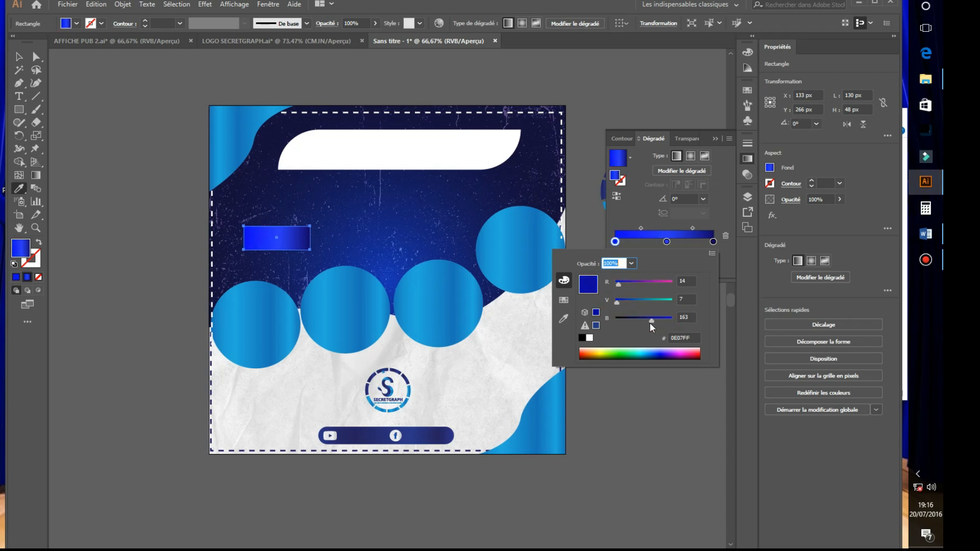
left_click_drag(645, 320, 645, 320)
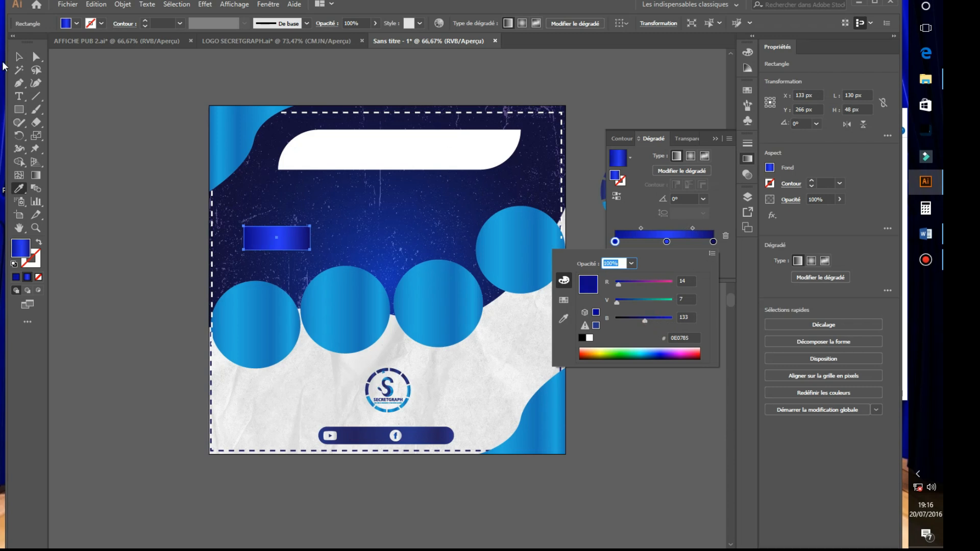
- Move the gradient rectangle onto the lower edge of the leftmost circle and widen it to about 153 px
left_click(19, 56)
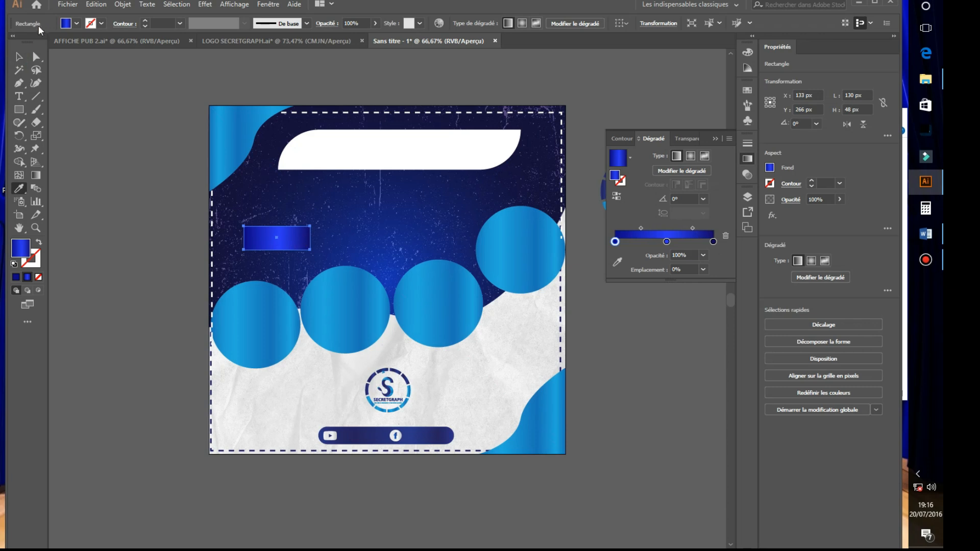
left_click(20, 57)
left_click_drag(282, 321, 301, 361)
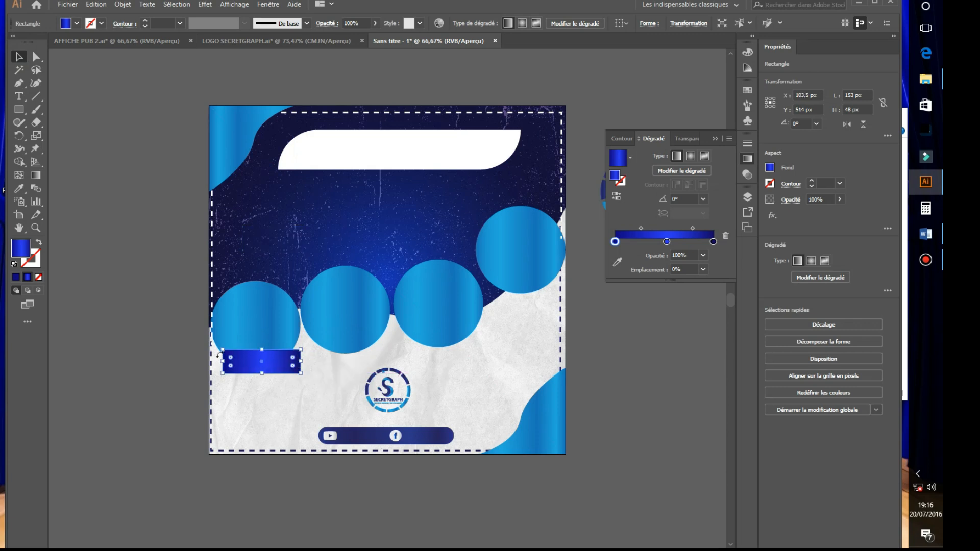
left_click(75, 87)
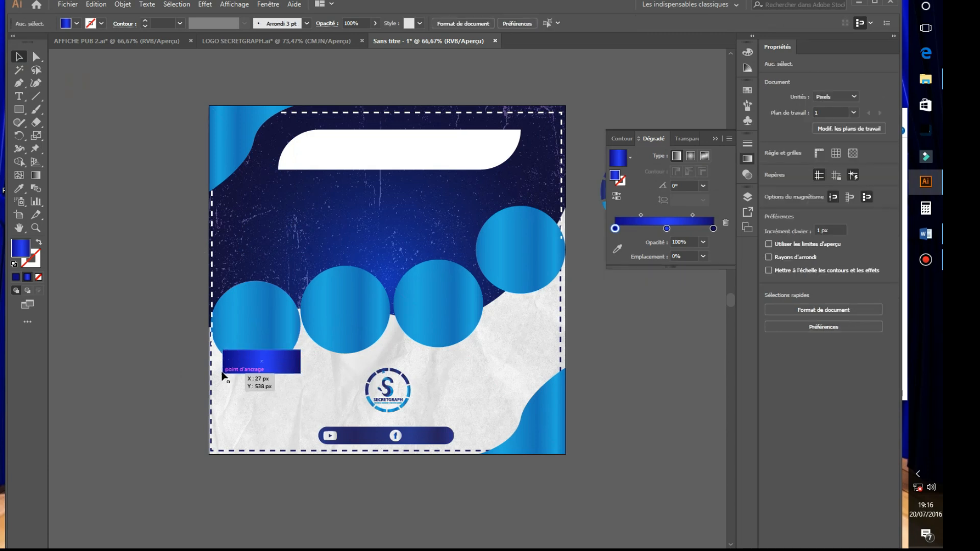
- Round the gradient rectangle's lower-left and upper-right corners to a 48 px radius, leaving the other two square
left_click(225, 373)
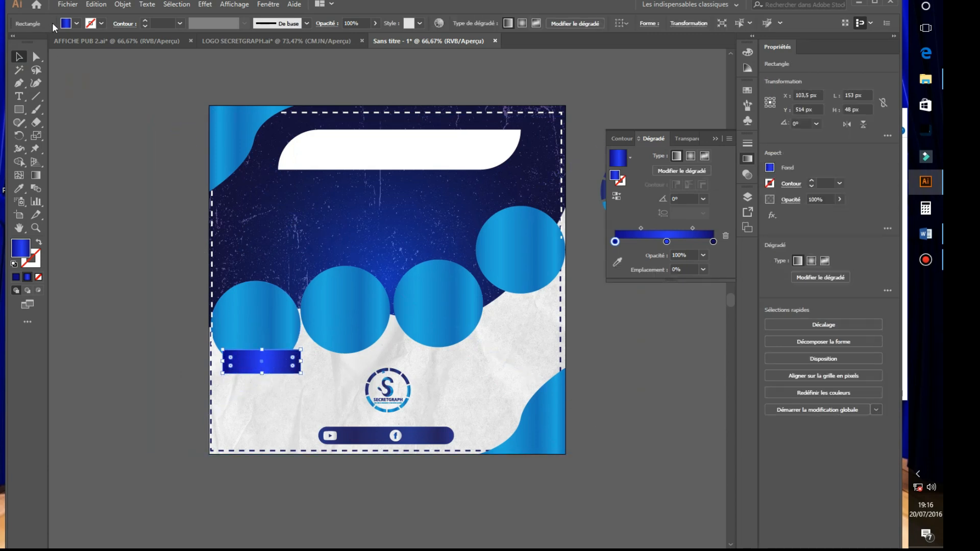
left_click(41, 57)
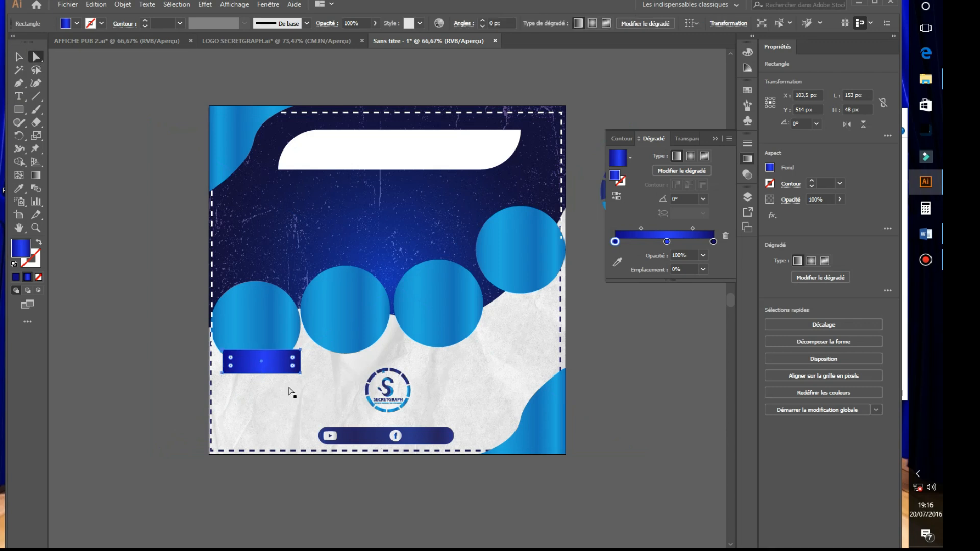
left_click(223, 373)
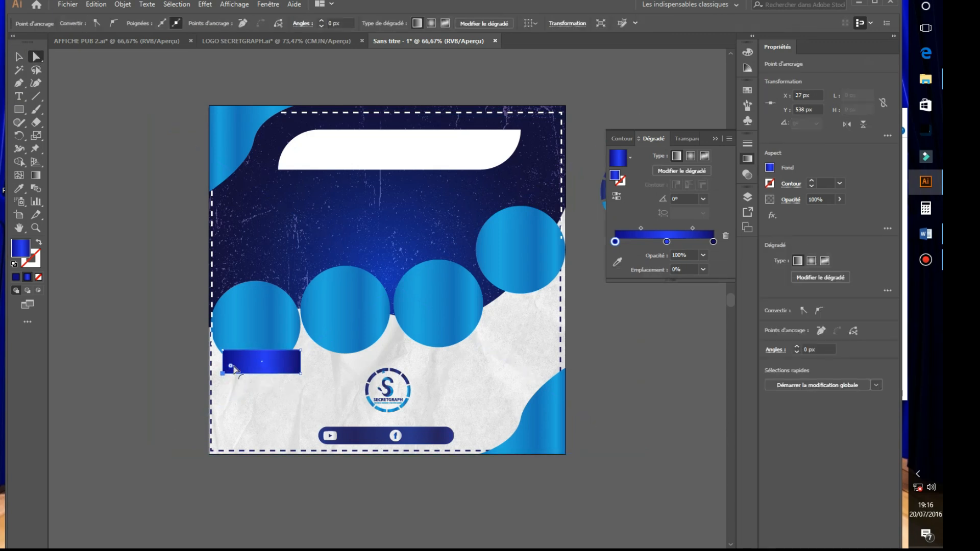
left_click_drag(244, 356, 279, 384)
left_click(300, 350)
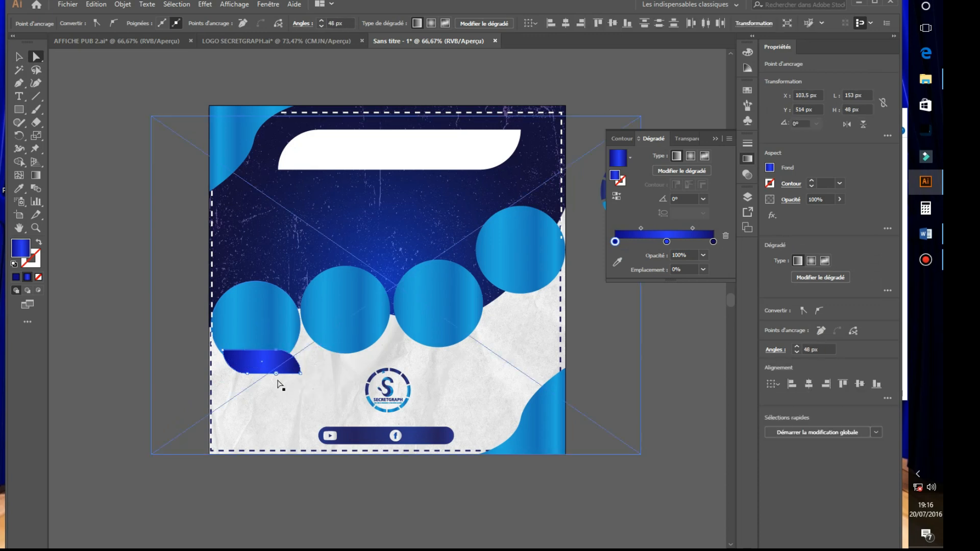
- Nudge the rounded blue label slightly left and place copies of it at the lower edges of the other three circles
left_click(19, 57)
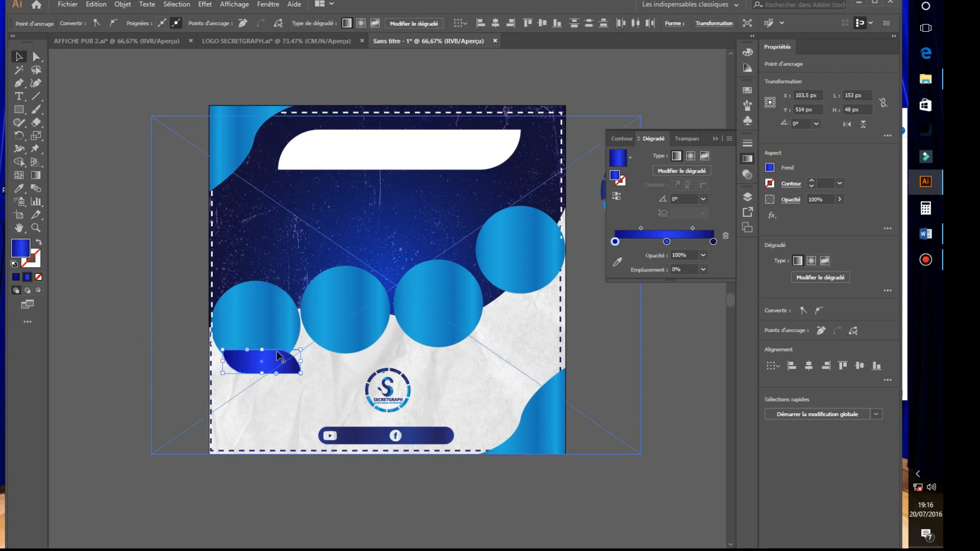
left_click_drag(280, 365, 277, 365)
left_click(121, 195)
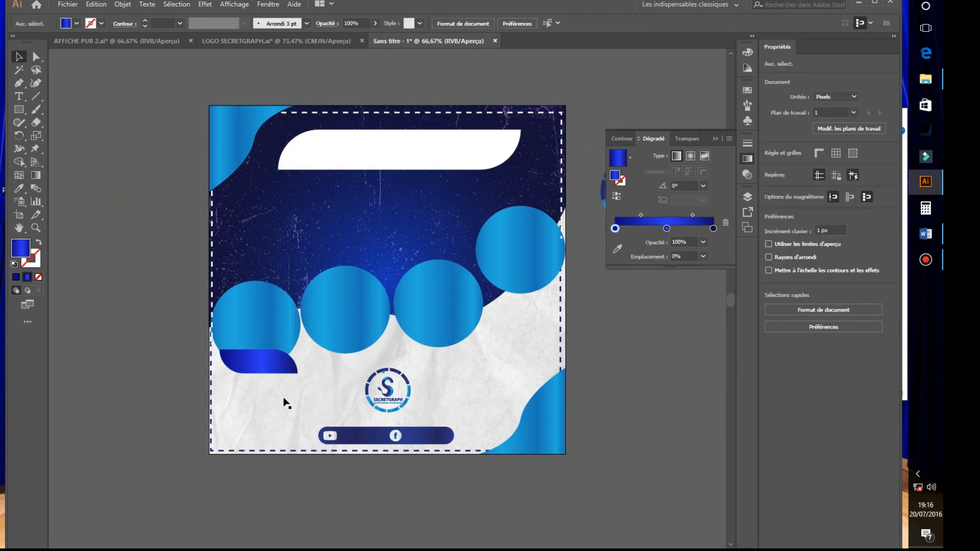
left_click(281, 368)
left_click_drag(279, 361, 549, 299)
left_click(602, 318)
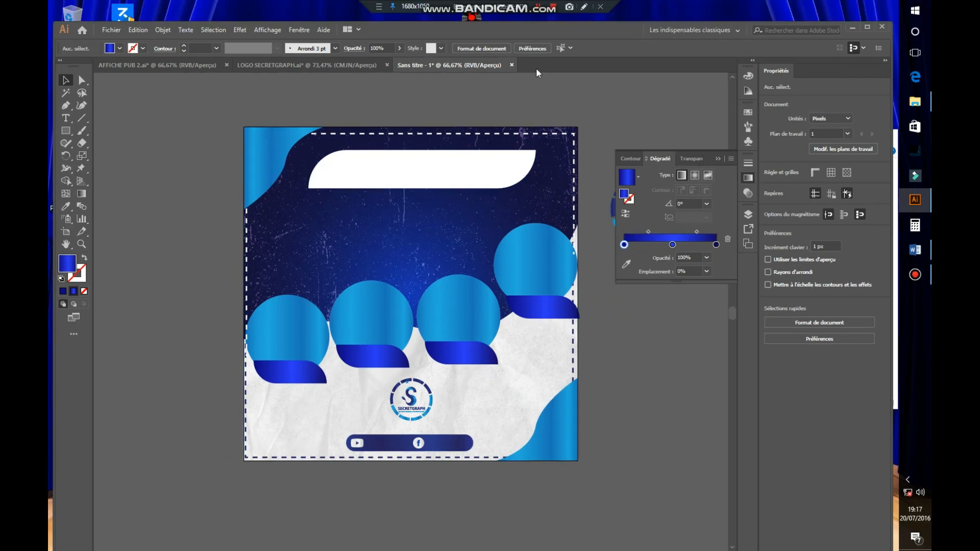
- Copy the heading GRAPHIST COACHING from the Word document and paste it as text into the Illustrator poster
left_click(915, 249)
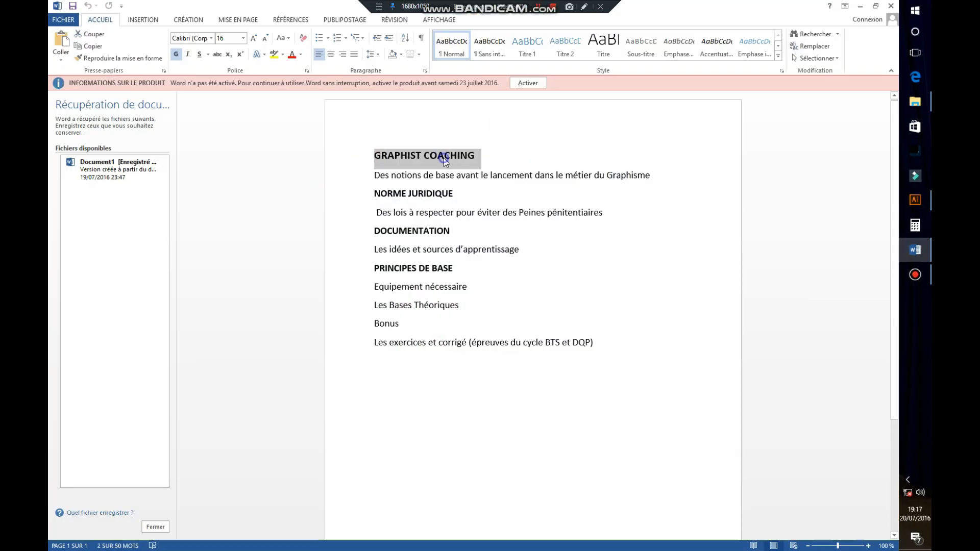
left_click(915, 199)
left_click(309, 220)
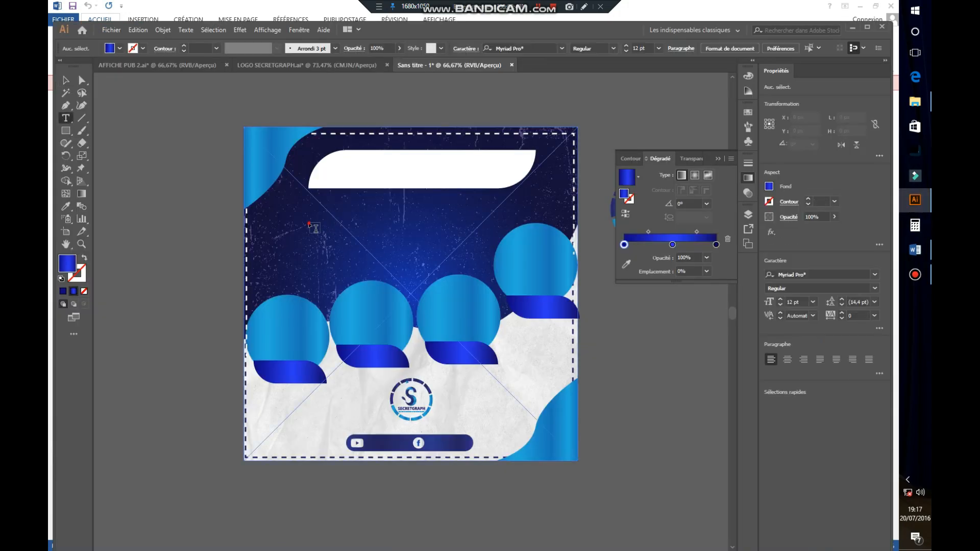
left_click(138, 30)
left_click(148, 91)
- Enlarge the GRAPHIST COACHING text to about 42.88 pt and place it on the white banner
left_click(66, 80)
left_click_drag(362, 225, 510, 278)
left_click_drag(466, 237, 484, 170)
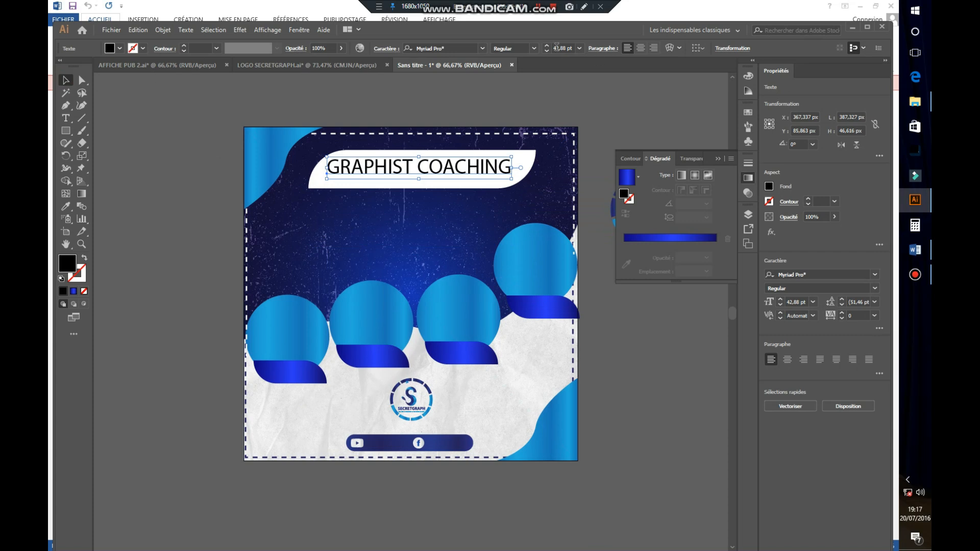
- Copy the line 'Des notions de base avant le lancement dans le métier du Graphisme' from Word and paste it as text below the poster's banner
left_click(915, 250)
triple_click(658, 176)
right_click(607, 175)
left_click(636, 198)
left_click(915, 199)
key("t")
left_click(366, 212)
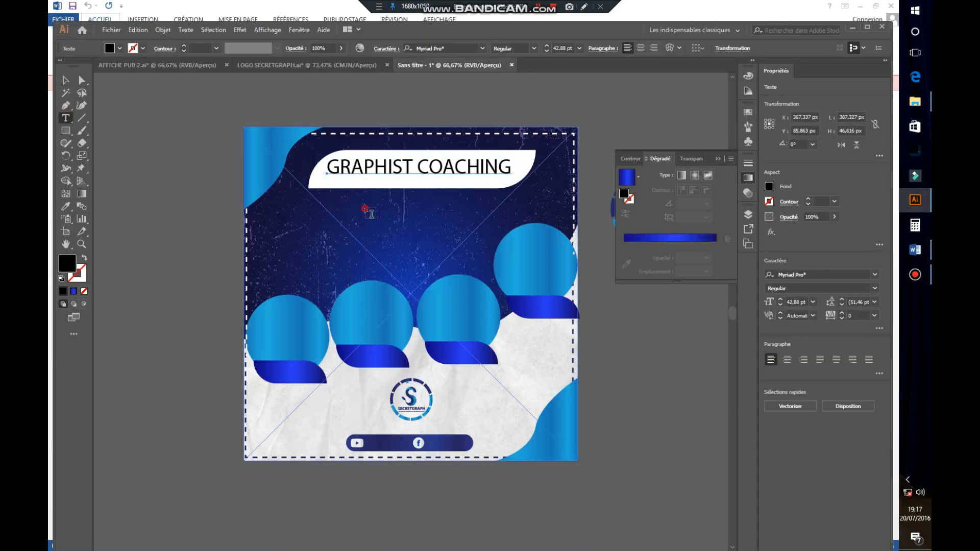
left_click(137, 29)
left_click(163, 90)
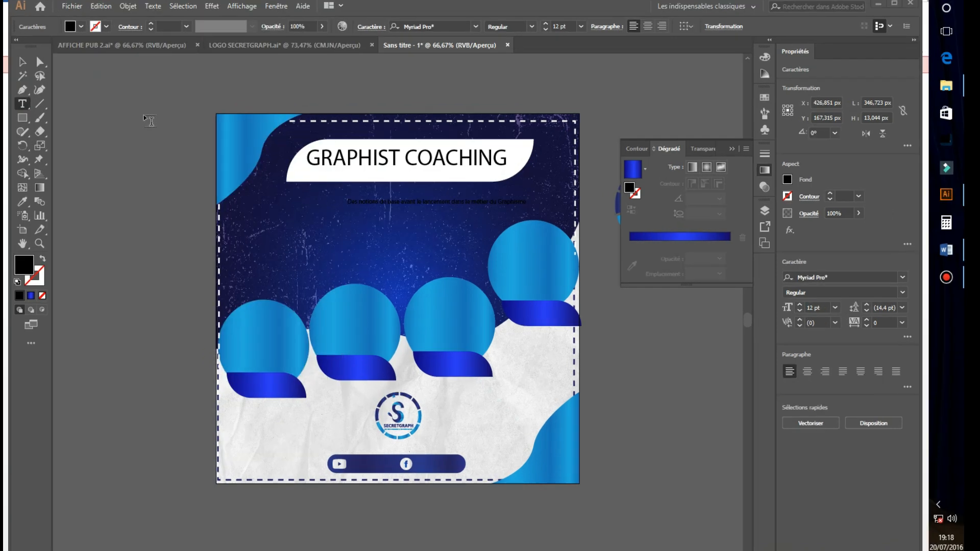
- Fill the pasted tagline with white and enlarge it to 23 pt
triple_click(360, 201)
left_click(81, 26)
left_click(27, 46)
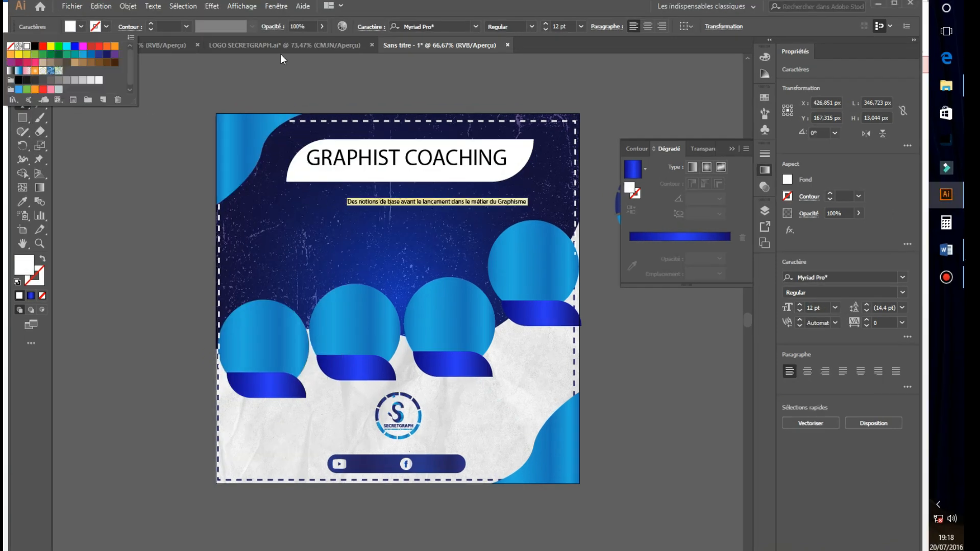
left_click(545, 23)
left_click(544, 23)
left_click(544, 23)
left_click(544, 23)
left_click(18, 62)
- Break the tagline into two lines before 'dans', centre-align it and position it under the GRAPHIST COACHING banner
left_click_drag(522, 201, 472, 195)
left_click(22, 104)
left_click(497, 195)
key("Return")
key("ctrl+a")
key("ctrl+shift+c")
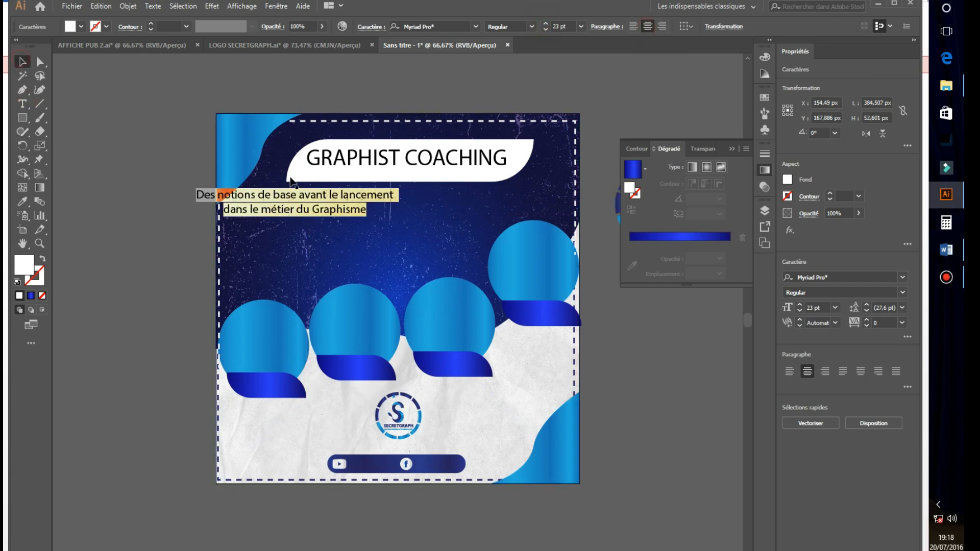
left_click(652, 365)
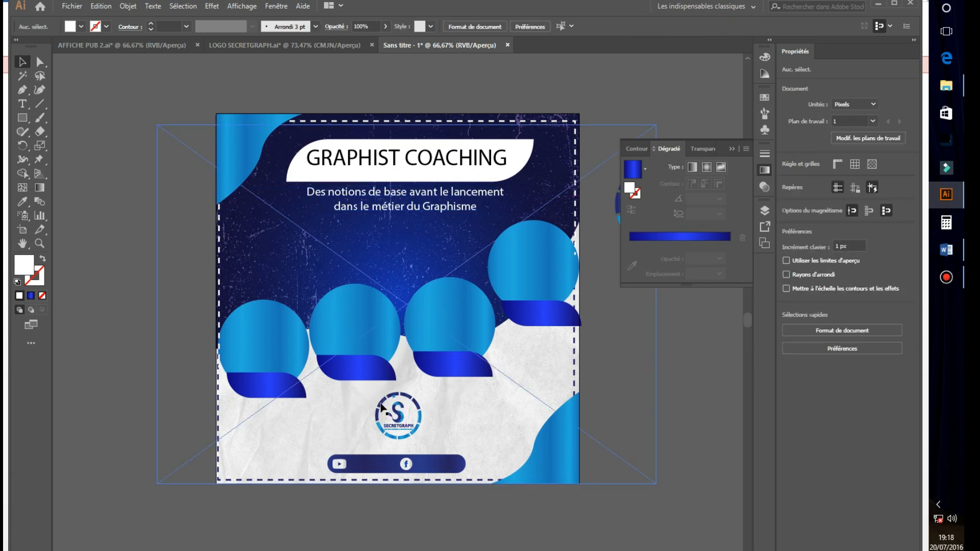
- Add the text 'secret graph' and place it on the contact bar between the YouTube and Facebook icons
key("t")
left_click(254, 421)
type("secret graph")
key("Escape")
left_click_drag(301, 417, 384, 469)
key("alt+Right")
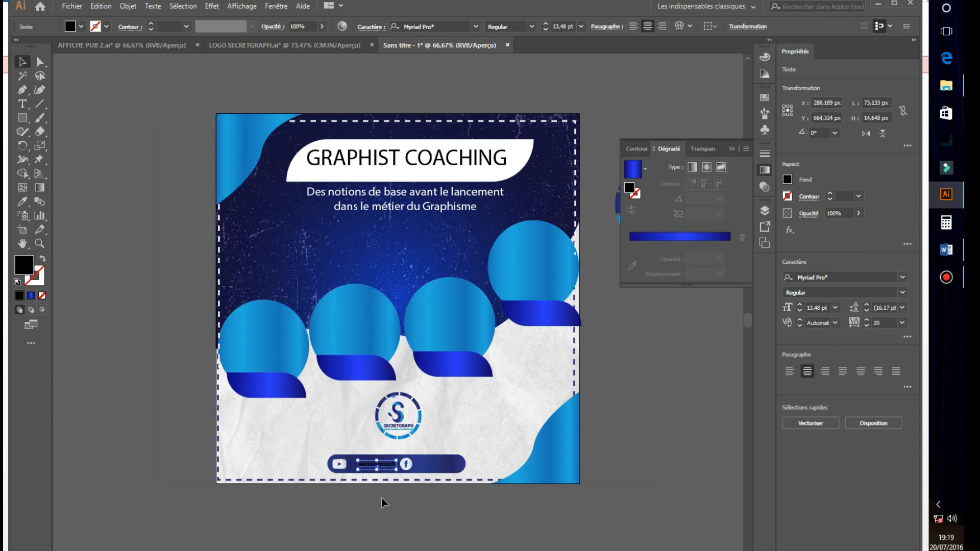
- Nudge the 'secret graph' text closer to the YouTube icon and fill it with white
key("Left")
key("Left")
left_click(81, 26)
left_click(24, 44)
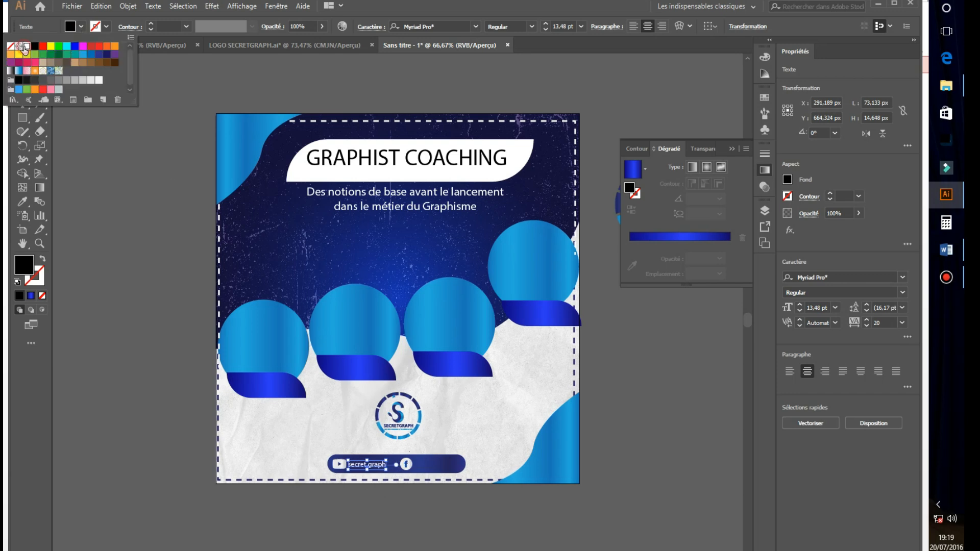
left_click(37, 158)
- Copy the white text beside the Facebook icon and edit the copy to read 'secretgraph'
left_click_drag(387, 469, 448, 466)
key("ctrl+z")
left_click(22, 104)
left_click(437, 465)
key("BackSpace")
left_click(25, 62)
left_click(664, 445)
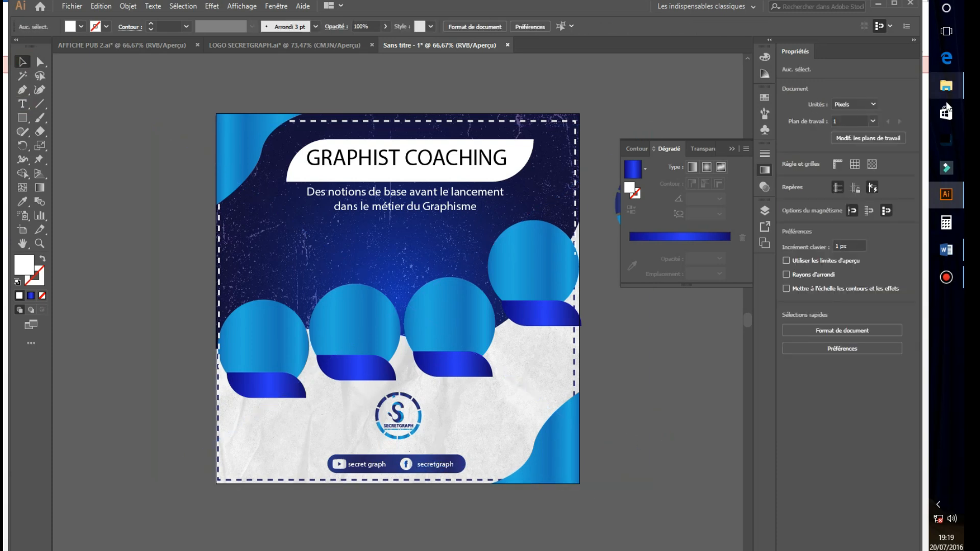
- Copy the NORME JURIDIQUE heading and its sentence in the Word document, and return to the Illustrator poster
left_click(946, 249)
left_click_drag(359, 188, 631, 218)
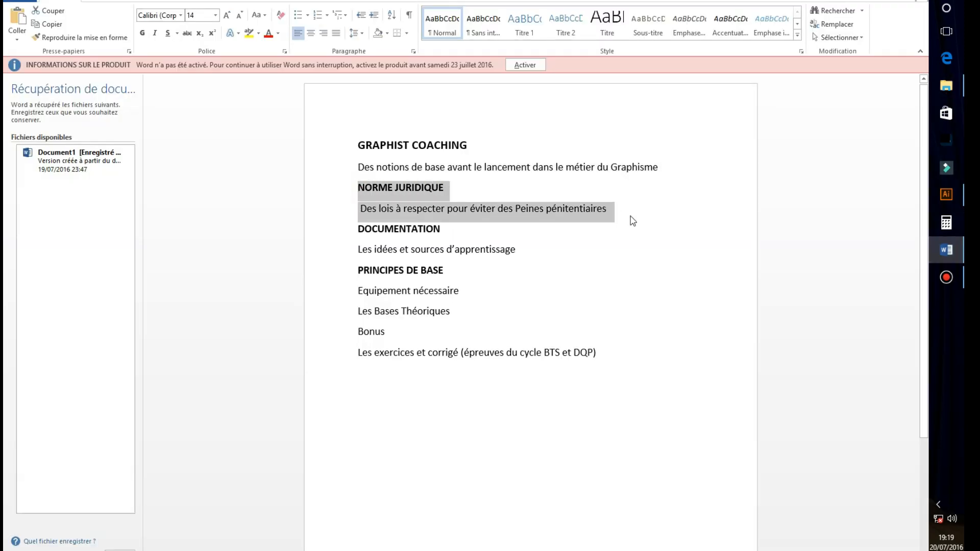
left_click(946, 194)
left_click(22, 105)
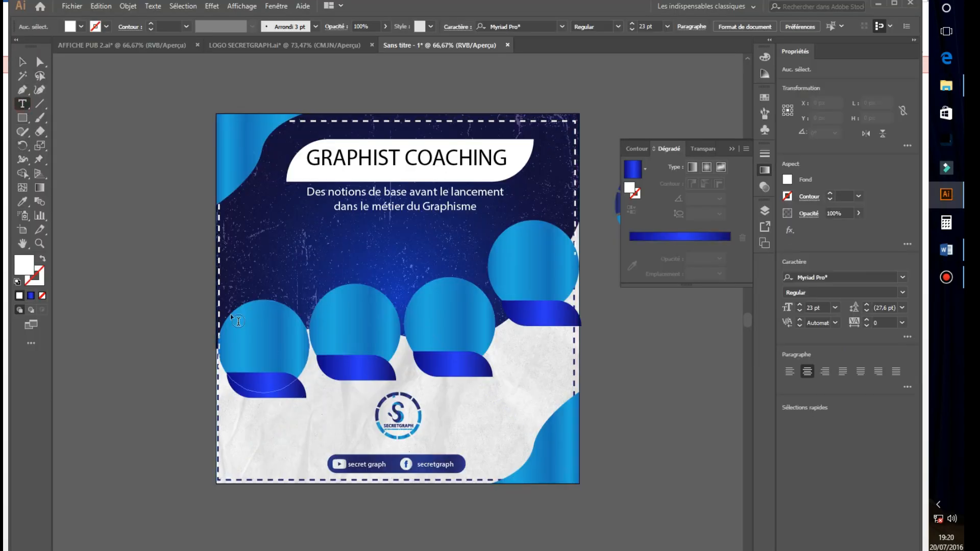
- Place a duplicate of the gradient circle exactly over the second, third and fourth circles
left_click(25, 60)
left_click_drag(268, 348, 378, 329)
left_click(420, 317)
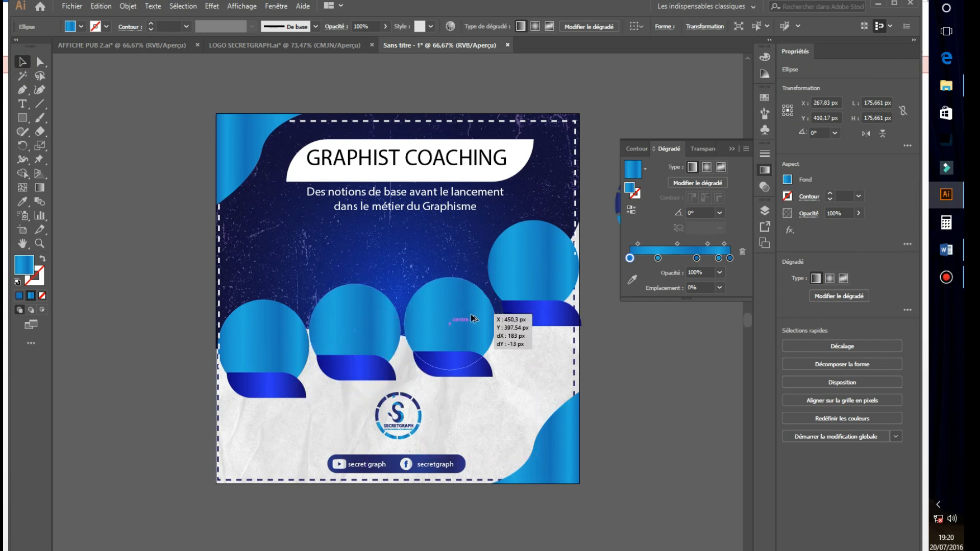
left_click_drag(470, 306, 554, 249)
- Copy the NORME JURIDIQUE passage from Word again and paste it as area text inside the first circle
left_click(946, 249)
right_click(449, 205)
left_click(946, 195)
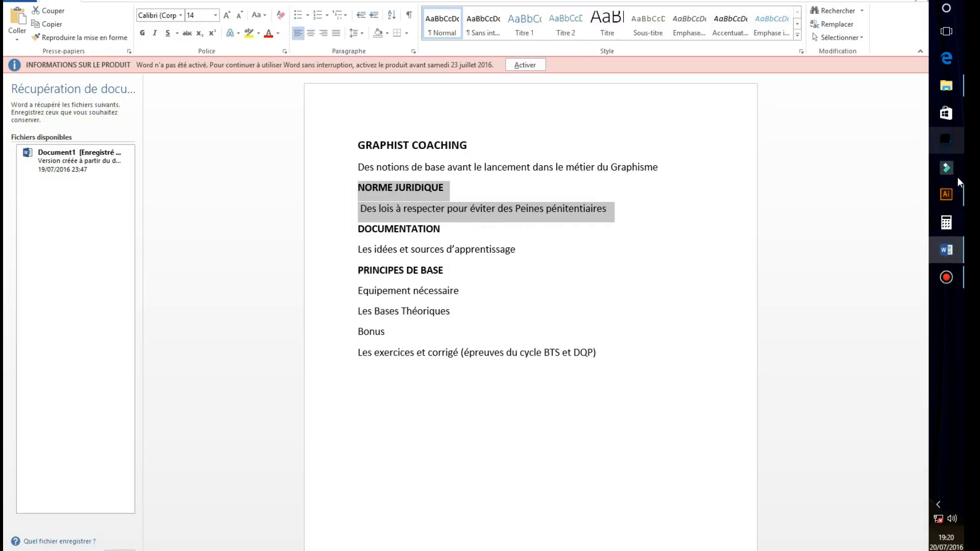
left_click(240, 312)
left_click(575, 317)
key("t")
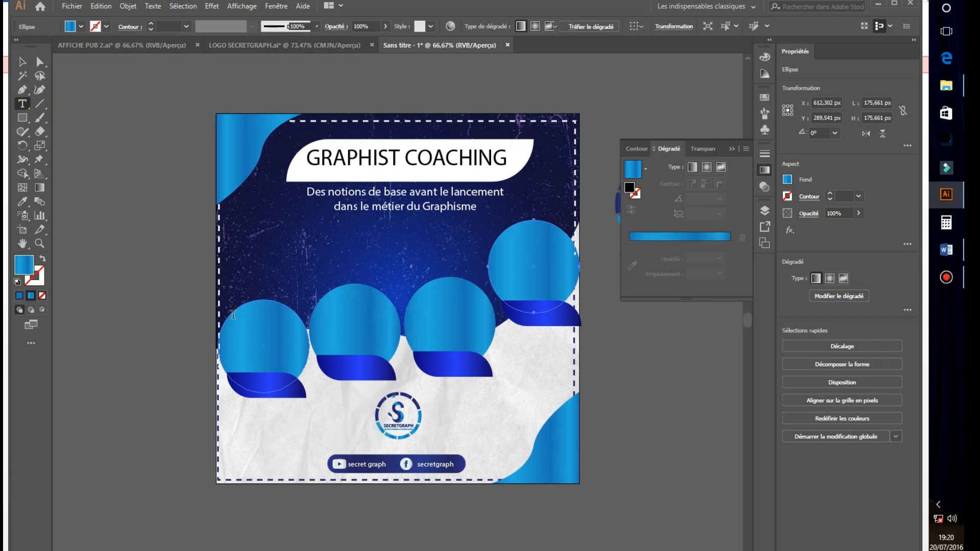
left_click(233, 314)
left_click(101, 6)
left_click(128, 75)
- Set all the text in the first circle to 17 pt
key("ctrl+a")
left_click(545, 29)
left_click(545, 29)
left_click(545, 29)
left_click(545, 29)
left_click(545, 29)
left_click(546, 29)
- Try the Bold style on the NORME JURIDIQUE heading, and set it back to Regular
left_click_drag(280, 325, 234, 315)
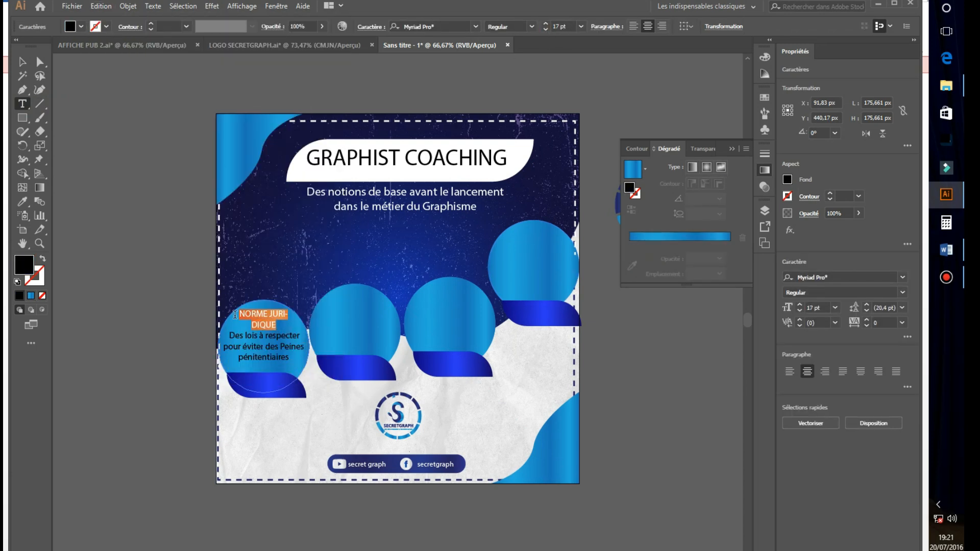
left_click(532, 26)
left_click(512, 49)
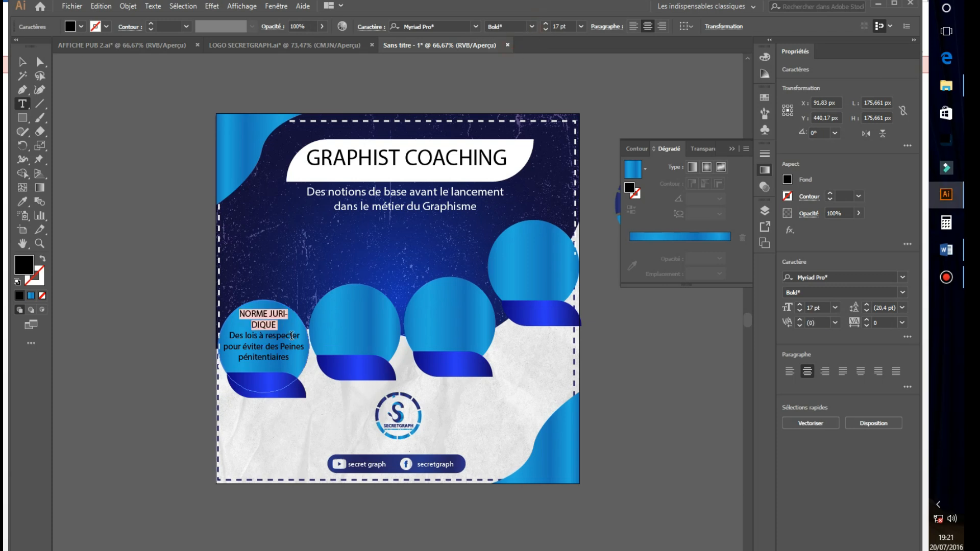
left_click_drag(276, 325, 232, 312)
left_click(532, 26)
left_click(510, 39)
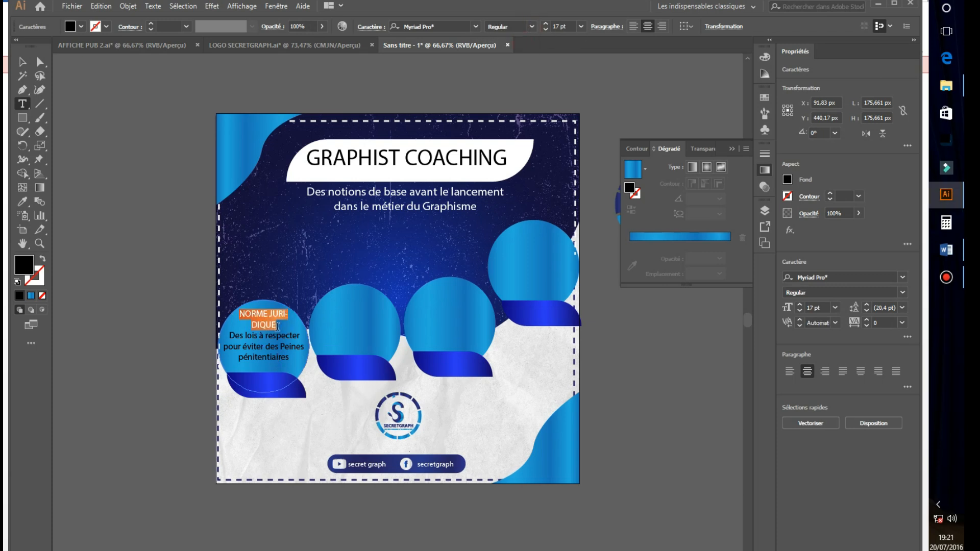
- Fill the NORME JURIDIQUE heading with white, leaving the sentence below it black
left_click(81, 27)
left_click(25, 43)
left_click(22, 63)
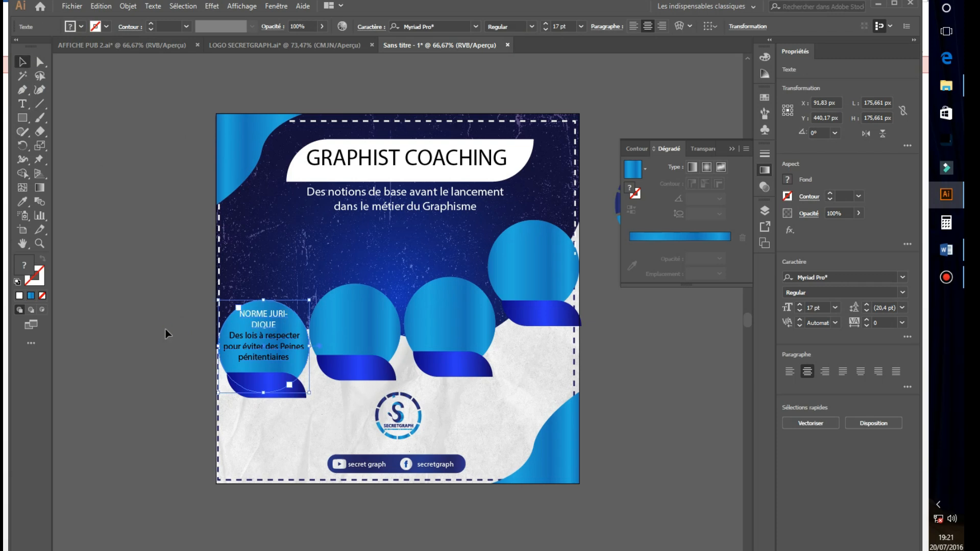
left_click(165, 330)
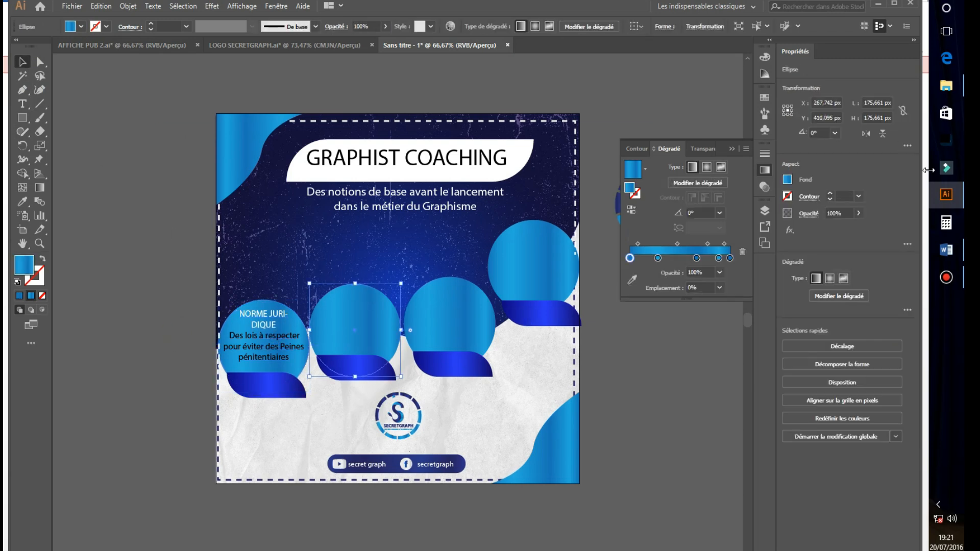
- Copy the DOCUMENTATION heading and its sentence from Word and paste them as area text inside the second circle
left_click(945, 249)
left_click_drag(358, 229, 516, 250)
right_click(489, 251)
left_click(510, 271)
left_click(945, 194)
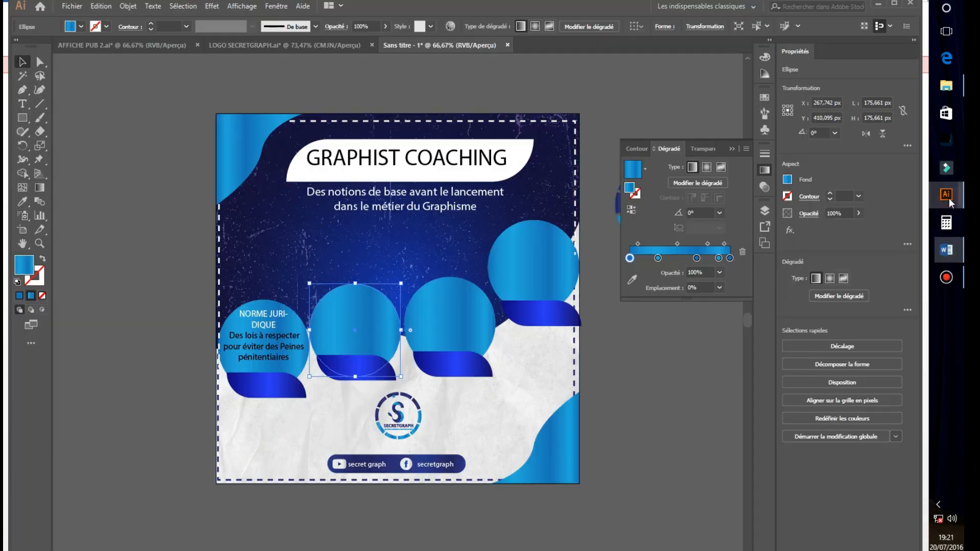
left_click(329, 301)
key("Escape")
key("t")
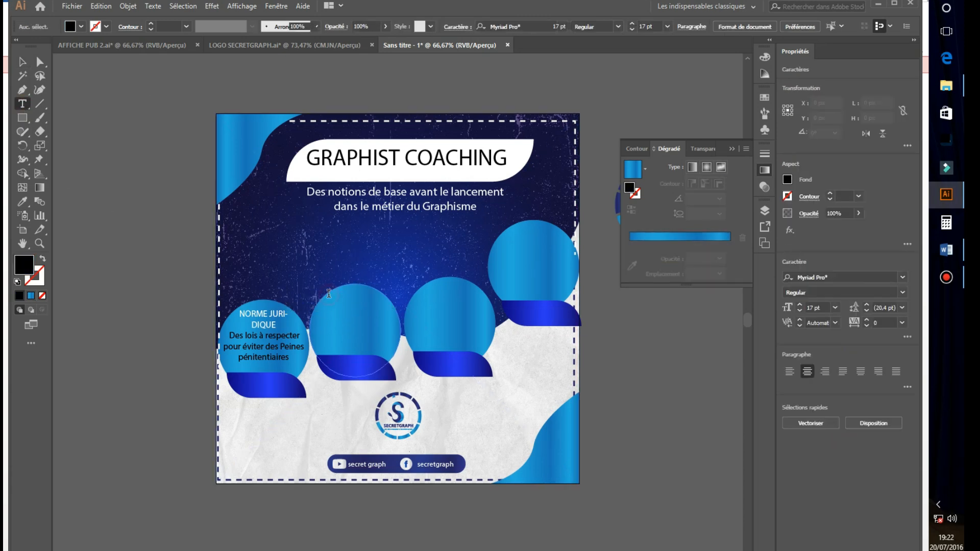
left_click(337, 299)
left_click(100, 6)
left_click(116, 74)
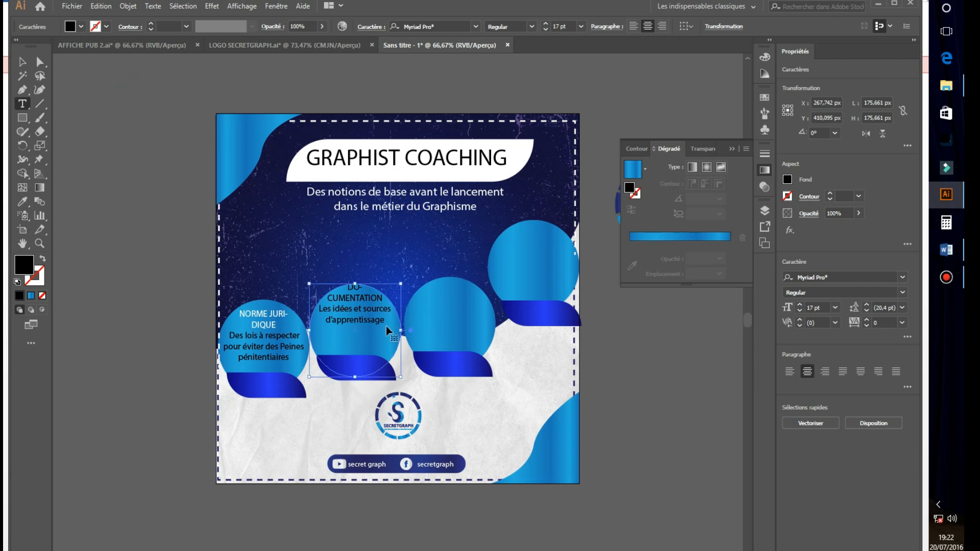
- Move the second circle's text down with line breaks, keeping DOCUMENTATION on one line and a blank line beneath it
left_click(384, 299)
key("Return")
key("Return")
left_click(345, 287)
key("Return")
key("Return")
left_click(320, 341)
key("BackSpace")
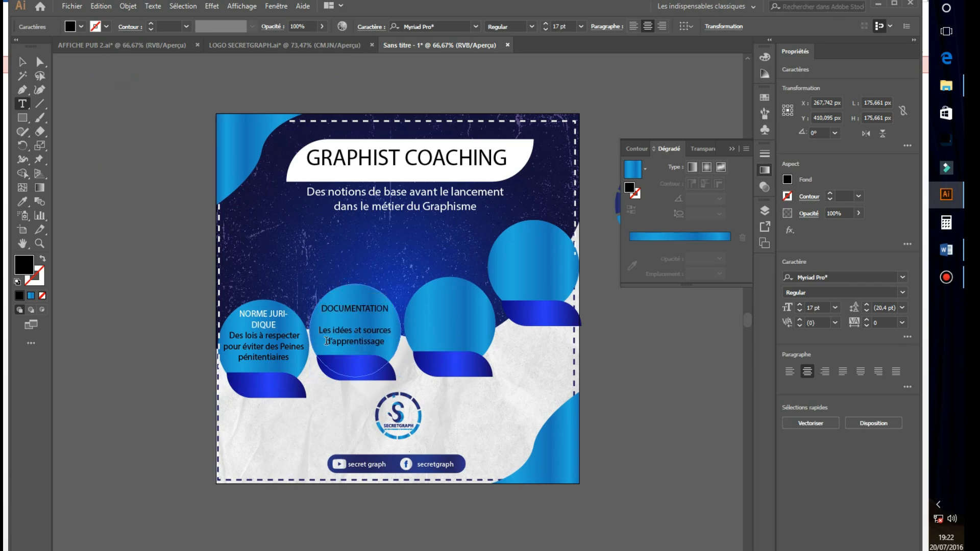
key("Escape")
- Copy the Word passage from PRINCIPES DE BASE to Les Bases Théoriques and return to the Illustrator poster
left_click(946, 249)
left_click_drag(358, 270, 444, 307)
right_click(444, 304)
left_click(467, 322)
left_click(946, 195)
- Paste the PRINCIPES DE BASE passage as area text inside the third circle and move it down with line breaks
left_click(22, 103)
left_click(419, 292)
key("ctrl+v")
left_click(427, 292)
key("Return")
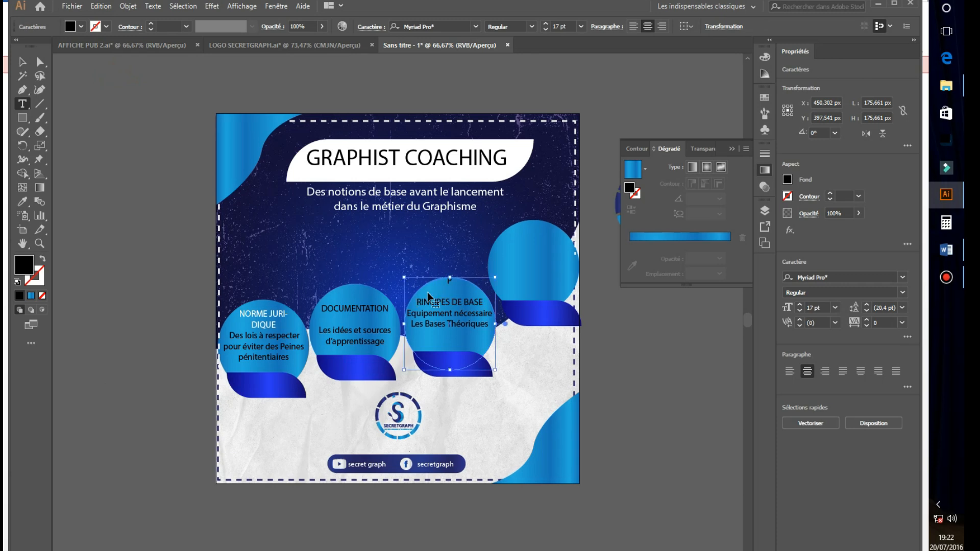
key("ctrl+z")
key("ctrl+z")
left_click(111, 7)
left_click(122, 75)
key("Return")
key("Return")
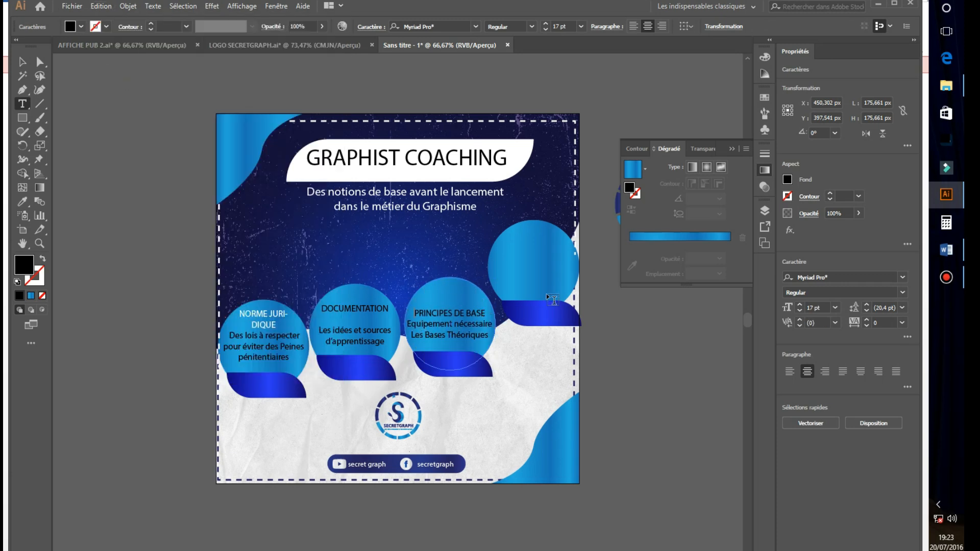
- Copy the Bonus and exercises lines from Word and paste them as area text inside the fourth circle
left_click(946, 249)
left_click_drag(358, 332, 635, 362)
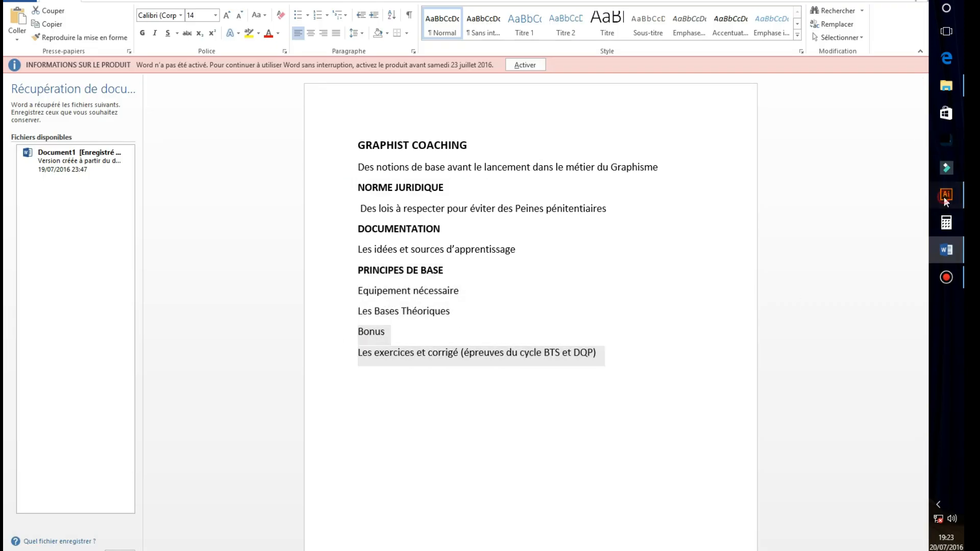
left_click(946, 200)
left_click(514, 237)
key("ctrl+v")
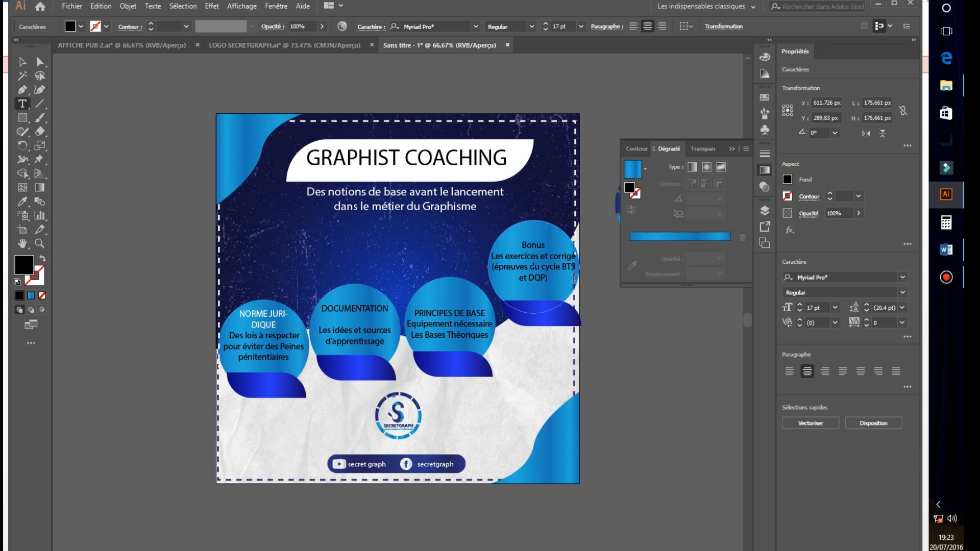
left_click(22, 62)
left_click(665, 355)
right_click(494, 292)
left_click(607, 115)
left_click(550, 237)
right_click(549, 237)
mouse_move(636, 419)
left_click(740, 419)
key("ctrl+z")
left_click(585, 130)
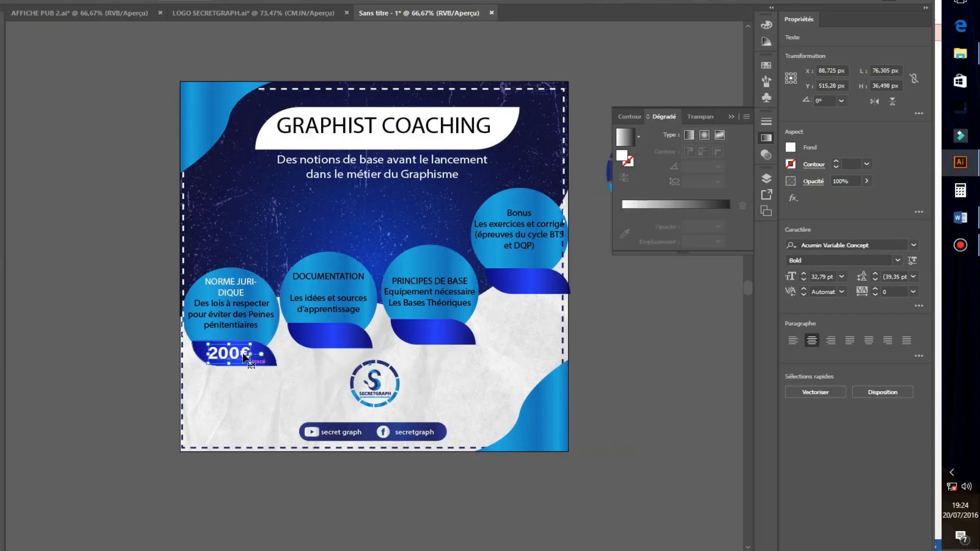
- Copy the 200€ price onto the other circles' labels and change the second circle's price to 150€
left_click_drag(262, 385, 540, 287)
left_click(333, 331)
key("BackSpace")
key("BackSpace")
type("15")
- Change the third circle's price to 100€ and the fourth circle's price to 000€
left_click(417, 330)
key("BackSpace")
type("1")
key("Escape")
left_click(634, 350)
double_click(514, 280)
key("BackSpace")
type("000€")
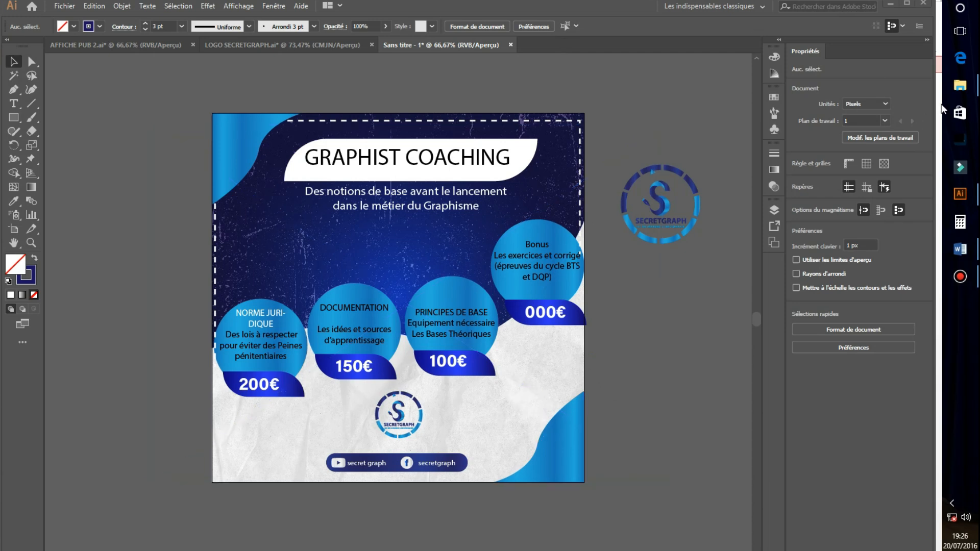
- Place the PNG of the woman in a striped T-shirt at the poster's lower right and scale it to about 451 × 301 px
left_click(960, 86)
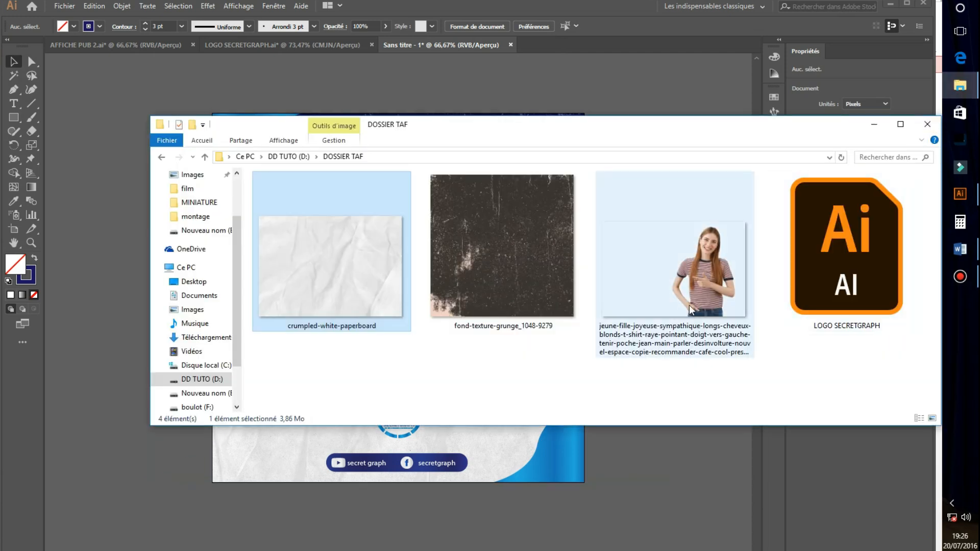
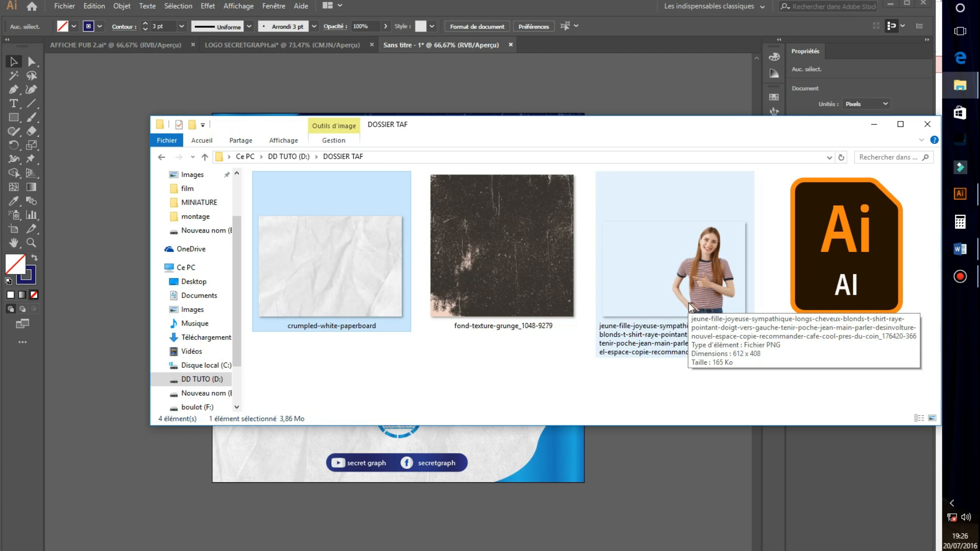
left_click_drag(706, 256, 131, 471)
left_click_drag(274, 475, 452, 425)
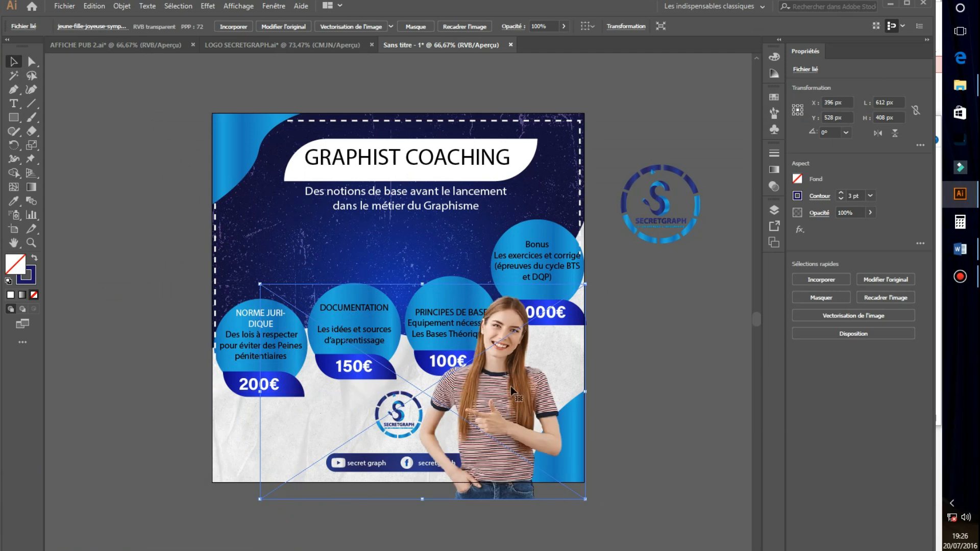
left_click_drag(258, 285, 352, 345)
mouse_move(528, 433)
left_mouse_down()
mouse_move(529, 420)
mouse_move(527, 432)
left_mouse_up()
left_click_drag(585, 333, 591, 323)
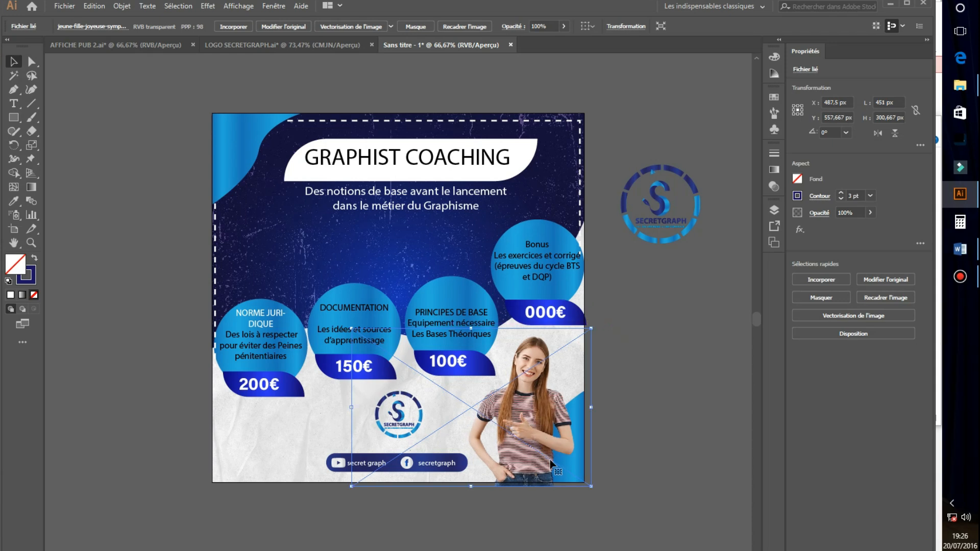
- Nudge the woman's picture up so that it ends at the poster's bottom edge
key("Up")
key("Up")
key("Up")
key("Up")
key("Up")
key("Up")
key("Up")
key("Up")
key("Up")
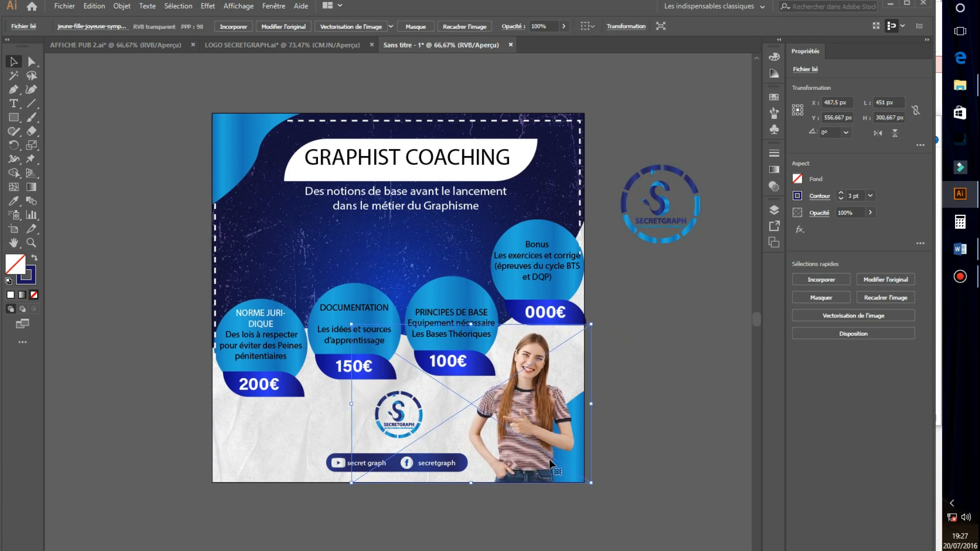
left_click(645, 436)
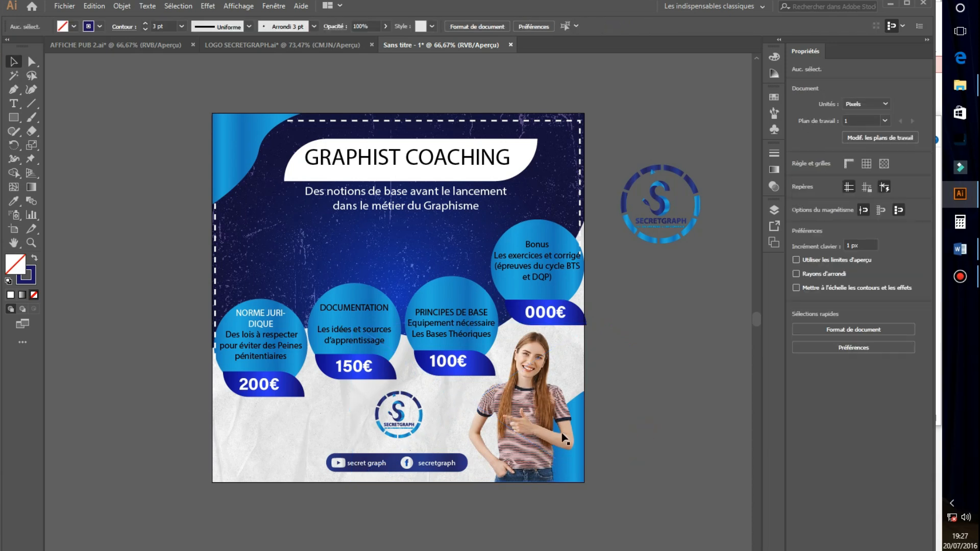
left_click(544, 400)
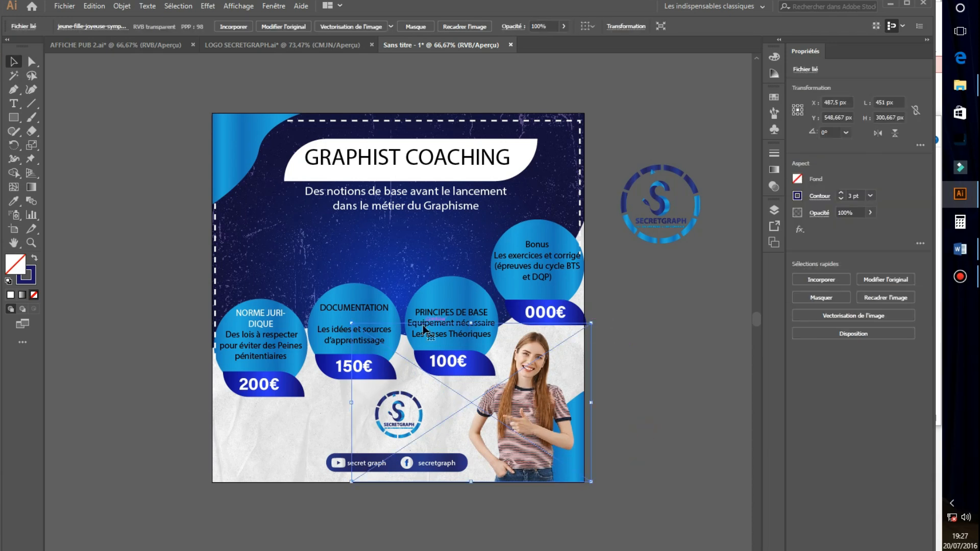
- Enlarge the woman's picture to about 488 × 325 px and lock it against selection
left_click_drag(351, 323, 334, 310)
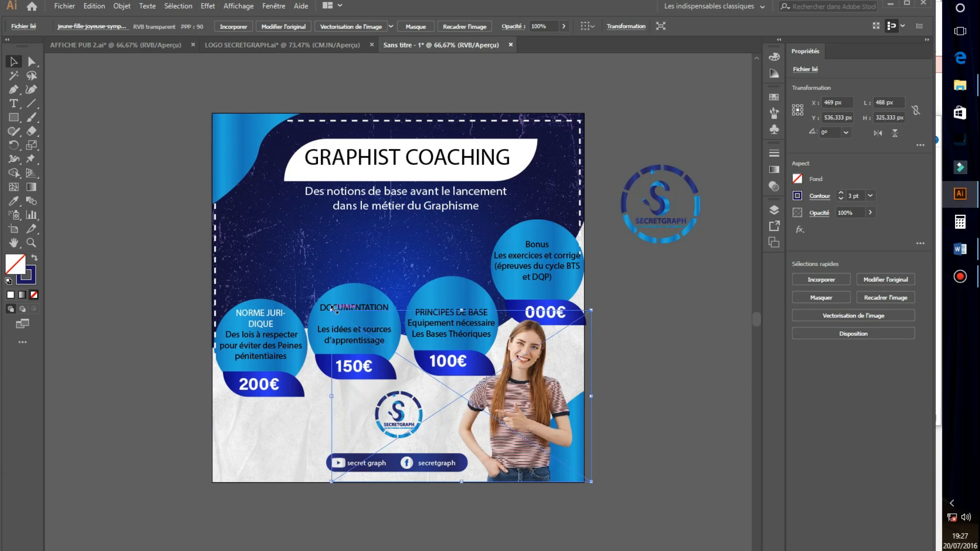
left_click(665, 454)
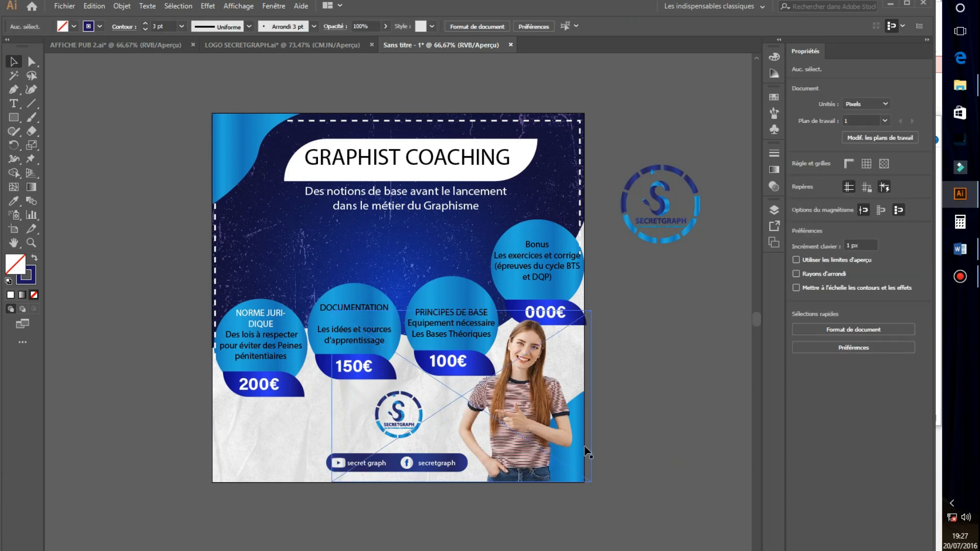
left_click(535, 424)
left_click(774, 209)
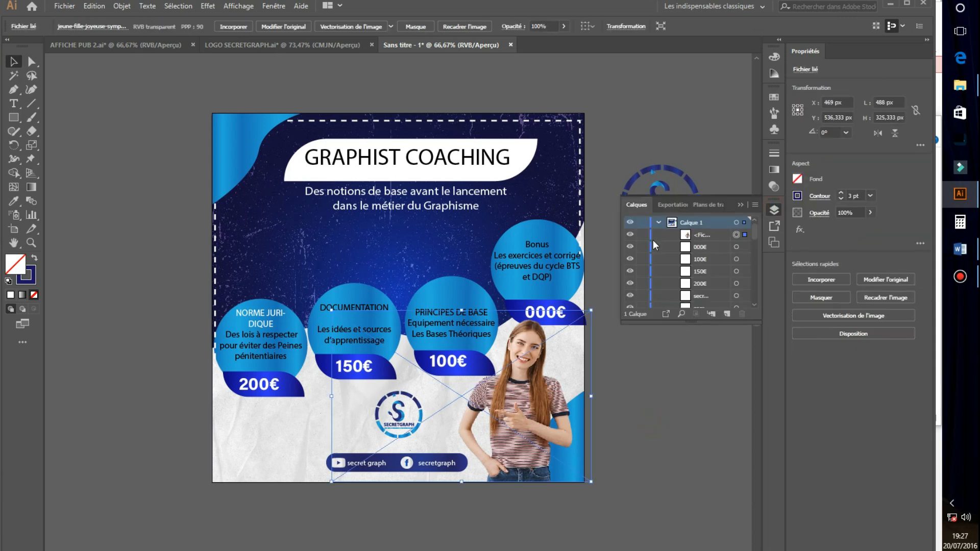
left_click(642, 234)
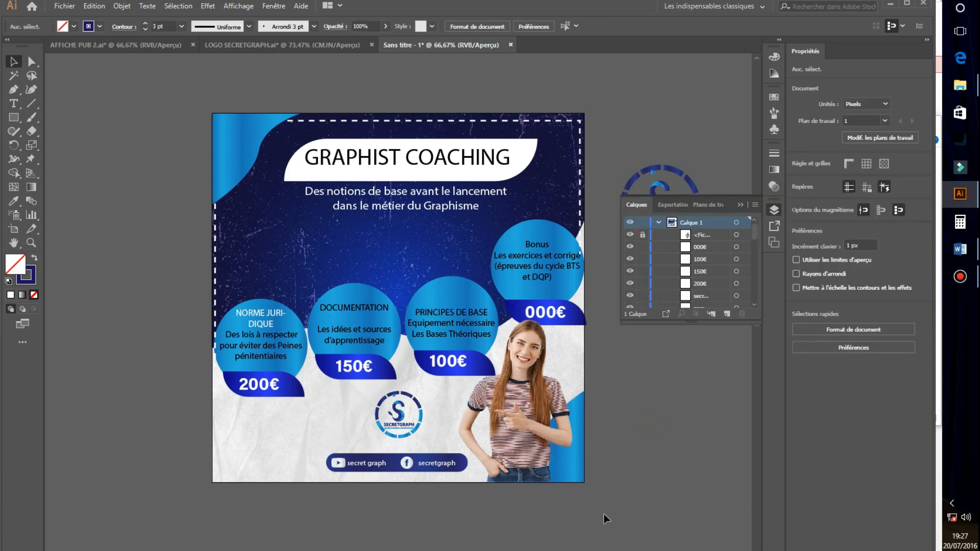
- Bring the blue gradient shape in the poster's lower-right corner to the front, over the woman's picture
right_click(578, 481)
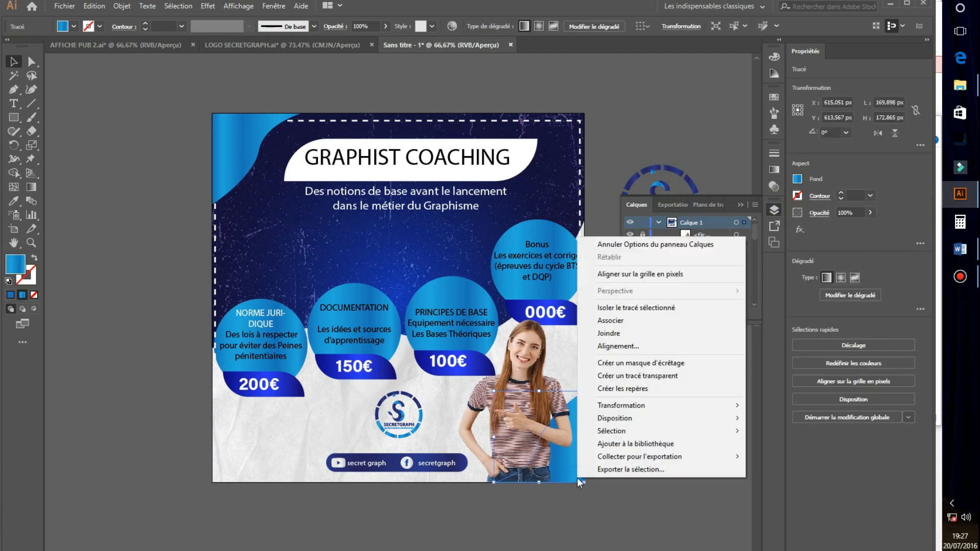
mouse_move(675, 419)
left_click(780, 418)
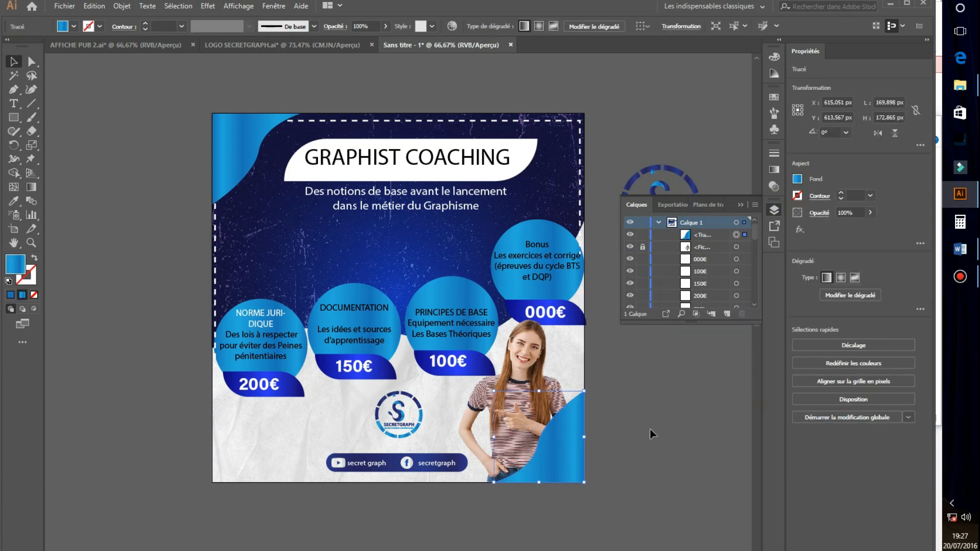
left_click(679, 429)
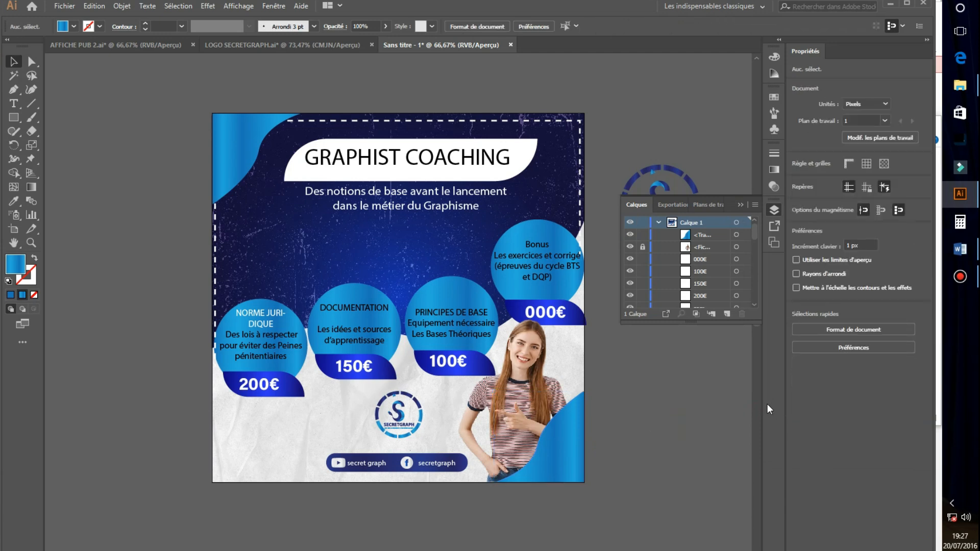
- Set the GRAPHIST COACHING title in the Myriad Variable Concept font with the Bold style
left_click(439, 163)
left_click(14, 103)
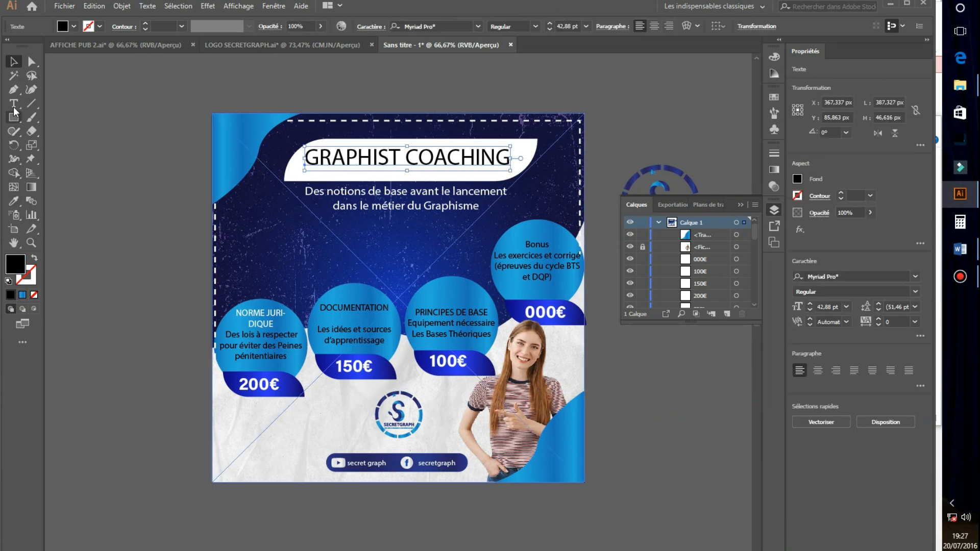
left_click_drag(308, 158, 529, 166)
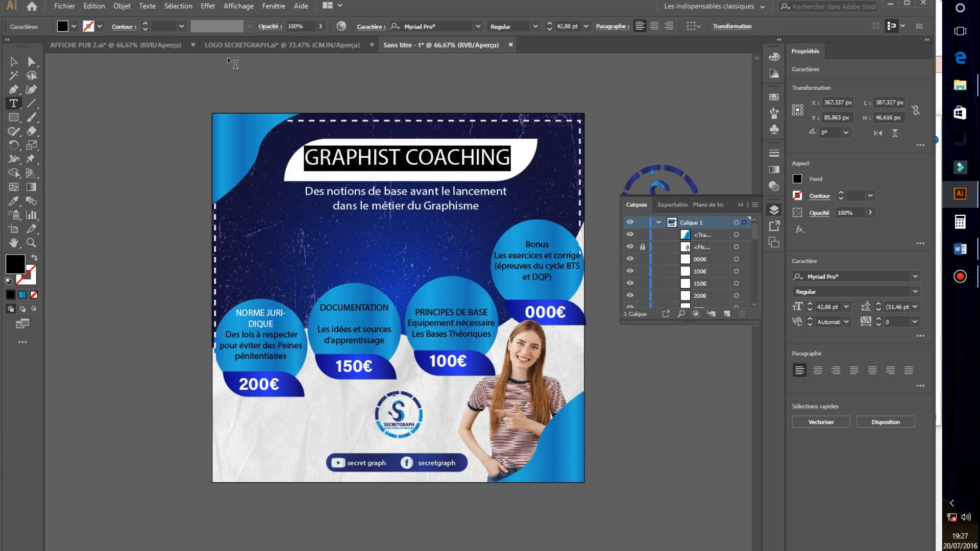
left_click(476, 26)
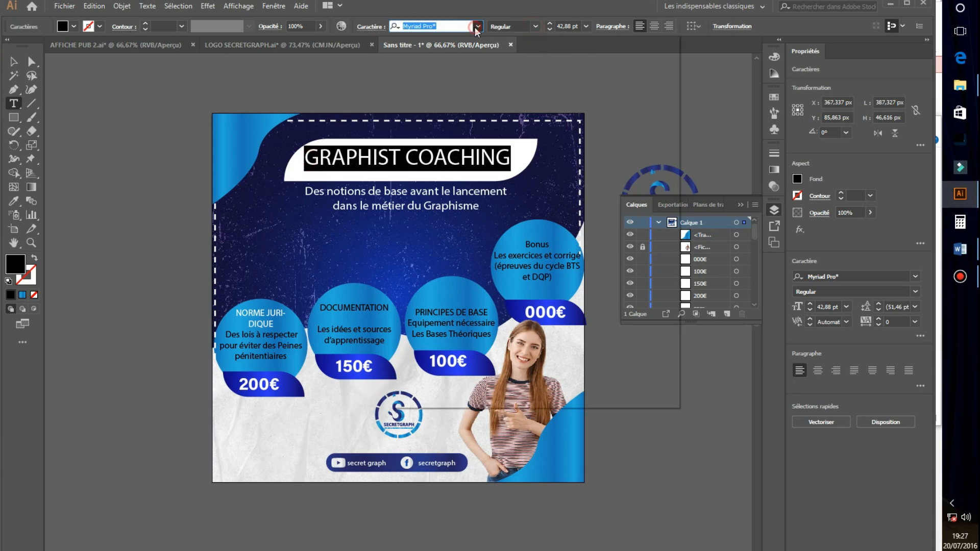
left_click(479, 25)
left_click(479, 26)
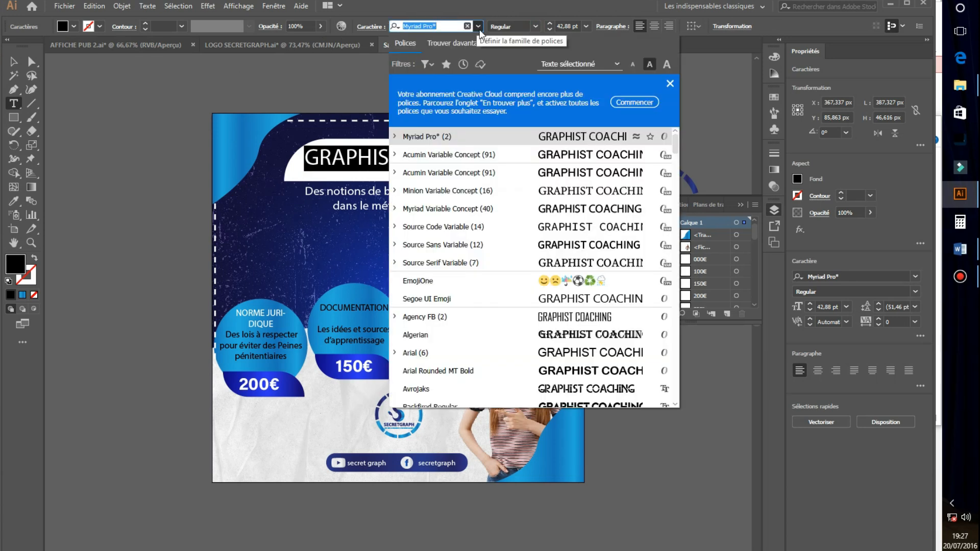
left_click(466, 210)
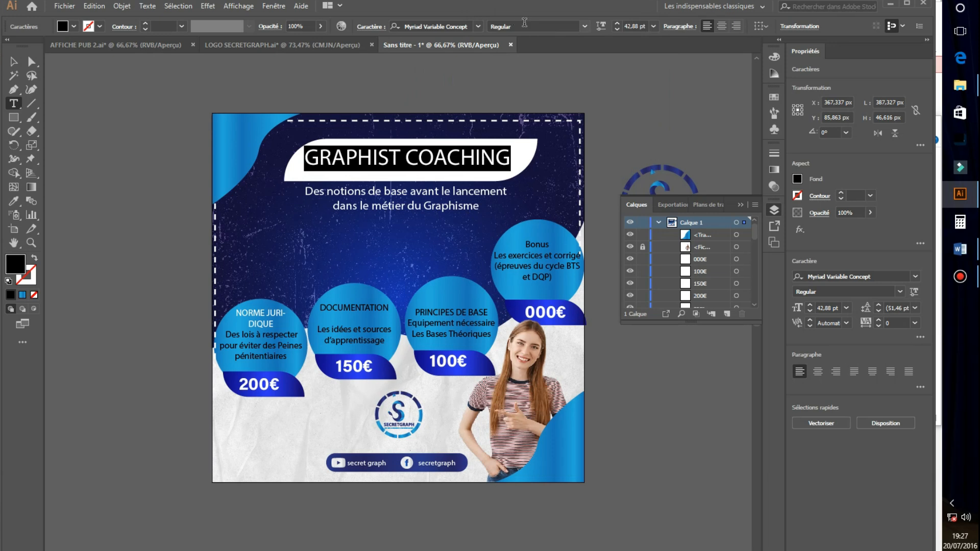
left_click(584, 26)
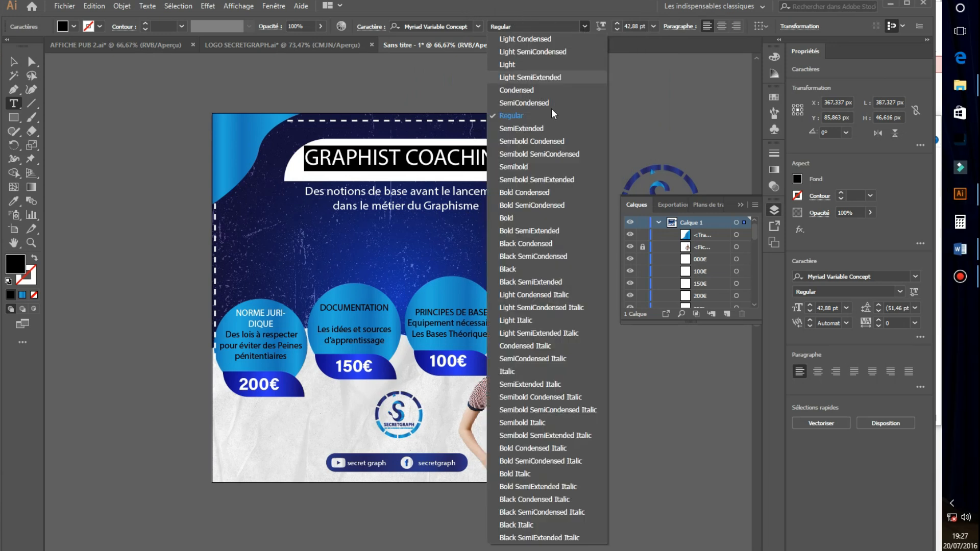
left_click(536, 218)
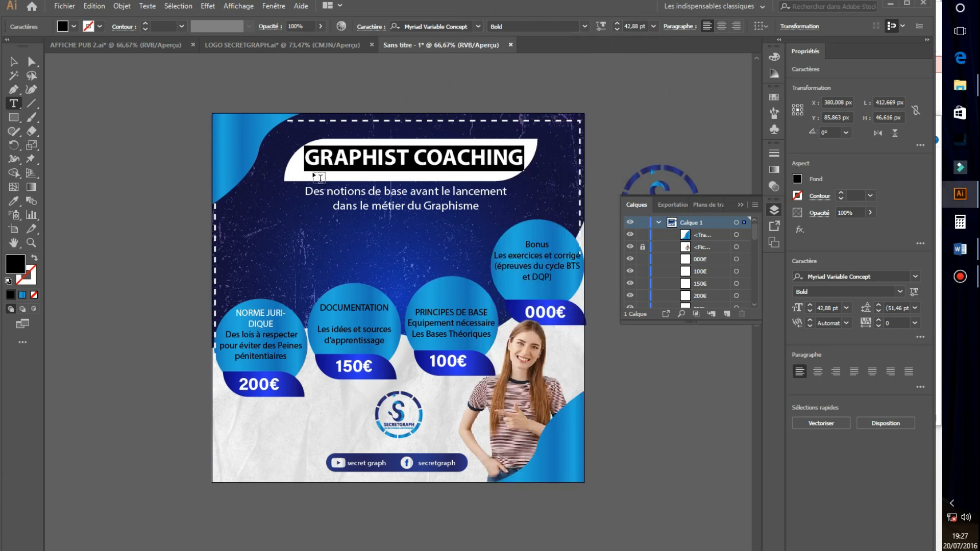
left_click(386, 161)
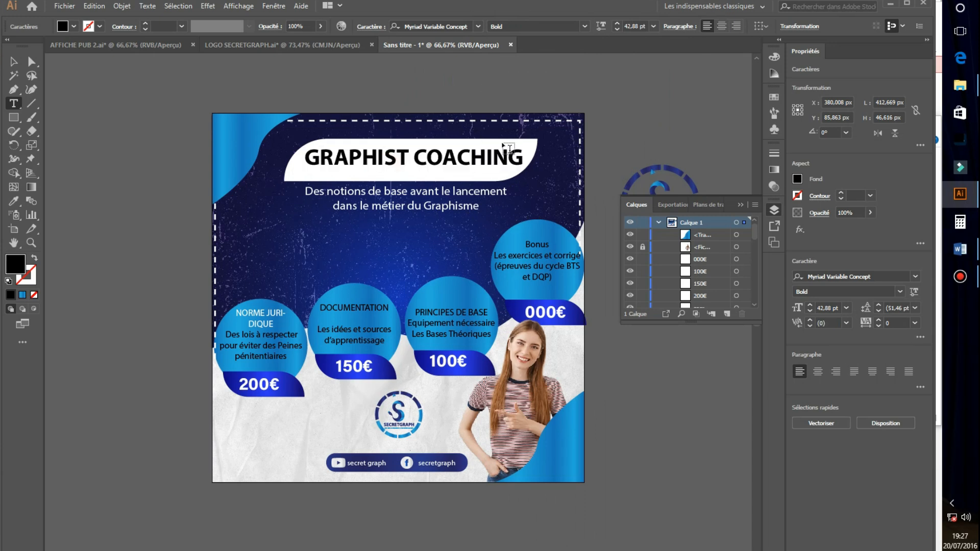
- Recolour the whole GRAPHIST COACHING title with a dark blue swatch fill
left_click_drag(523, 157, 217, 168)
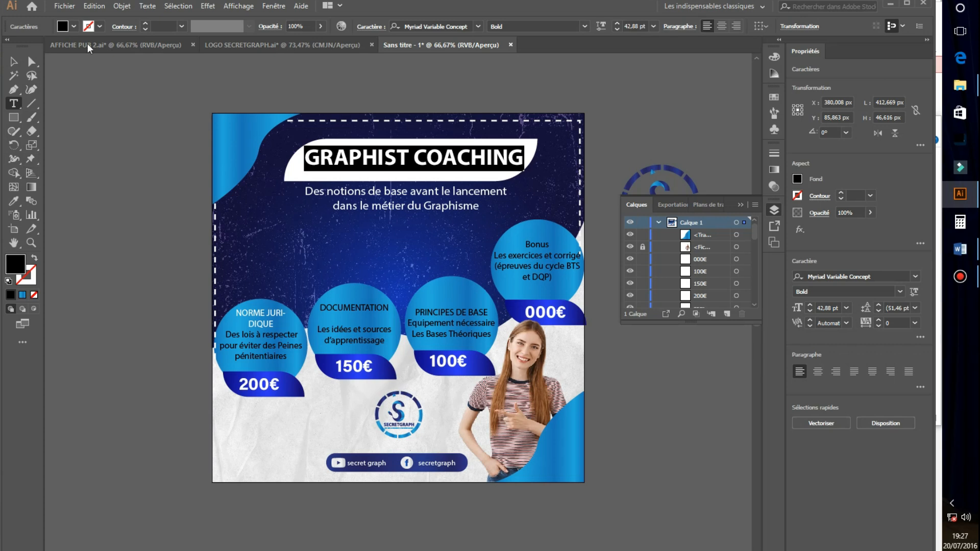
left_click(75, 26)
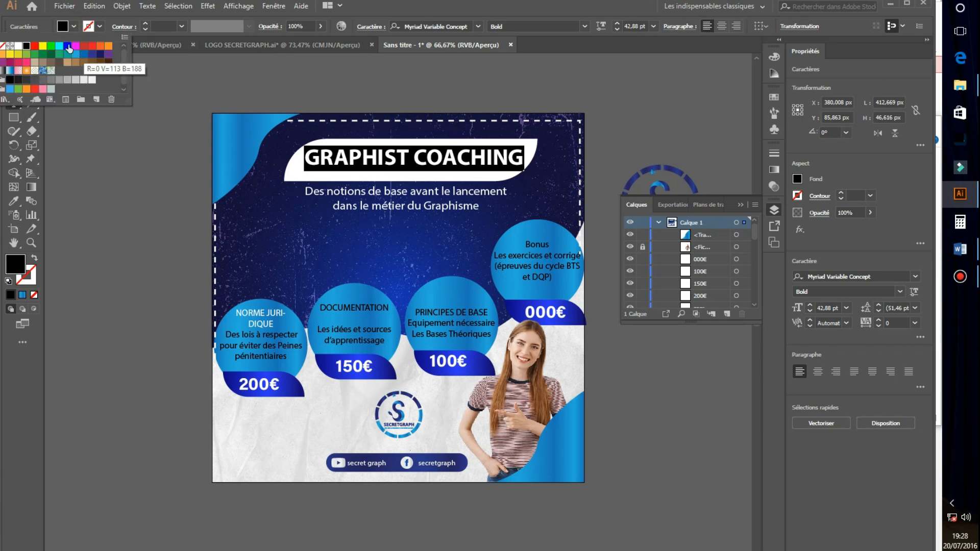
left_click(93, 56)
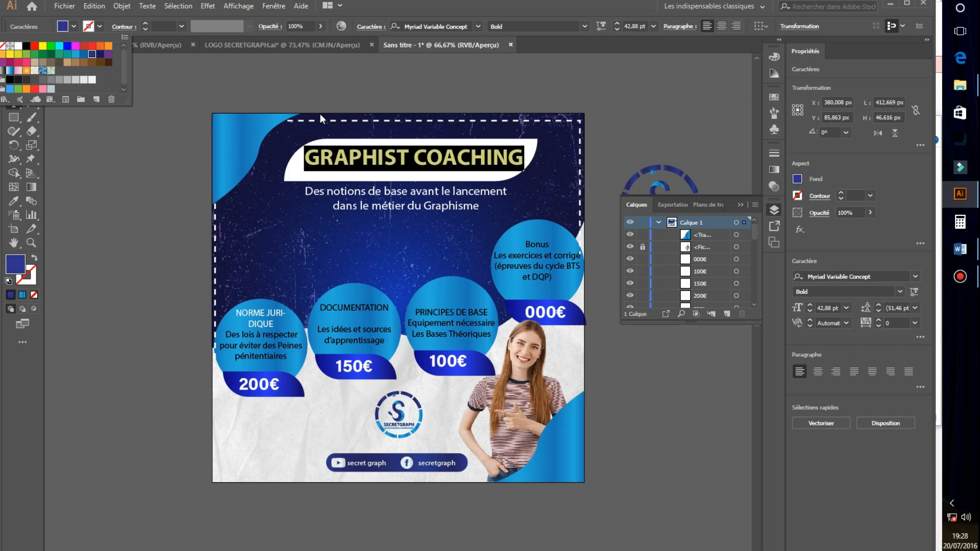
left_click(353, 154)
double_click(349, 152)
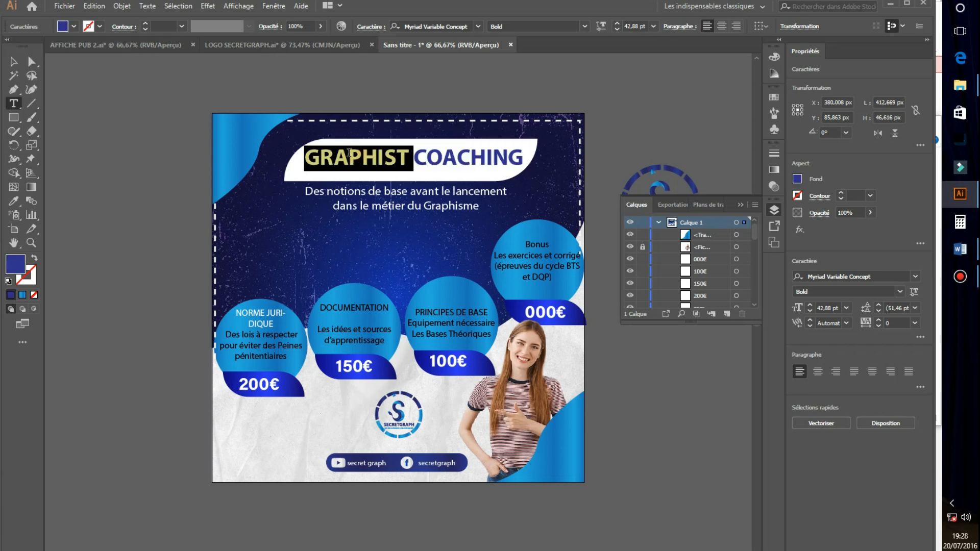
left_click(319, 152)
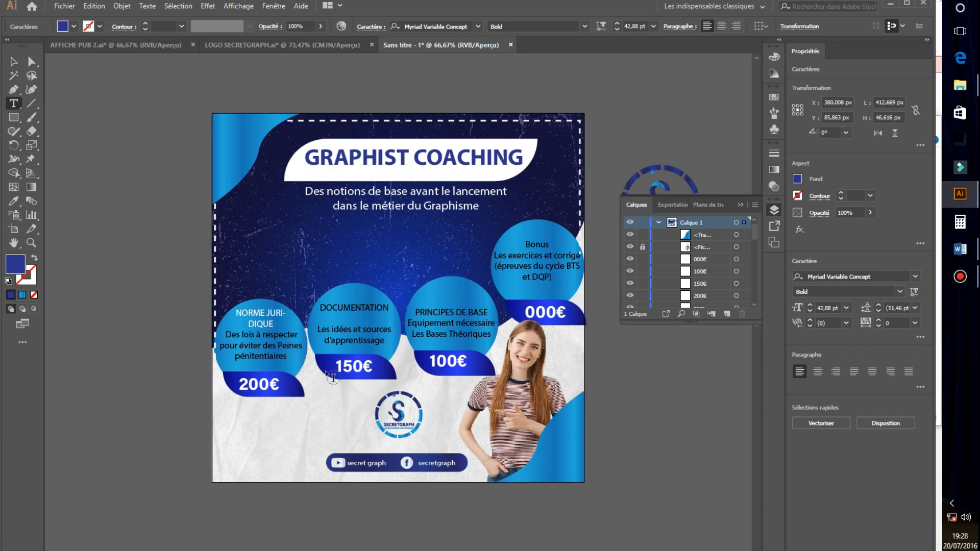
- Recolour the texts in the DOCUMENTATION and PRINCIPES DE BASE circles white
left_click_drag(320, 308, 398, 353)
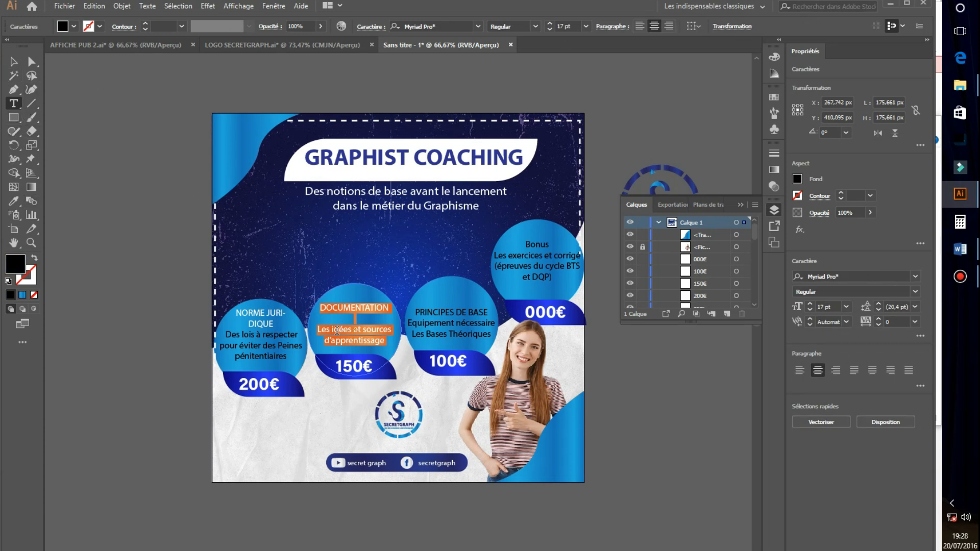
left_click(75, 26)
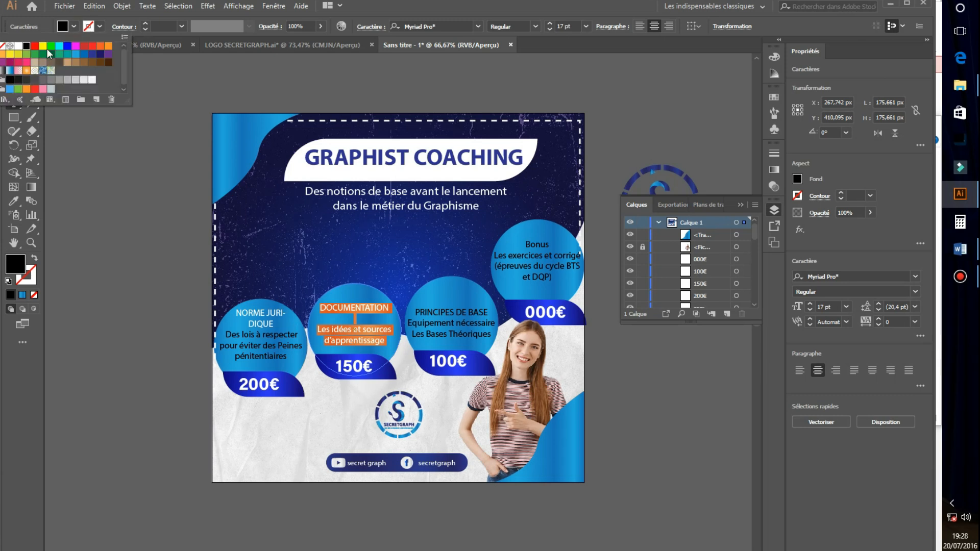
left_click(18, 46)
left_click(418, 312)
left_click_drag(416, 312, 504, 364)
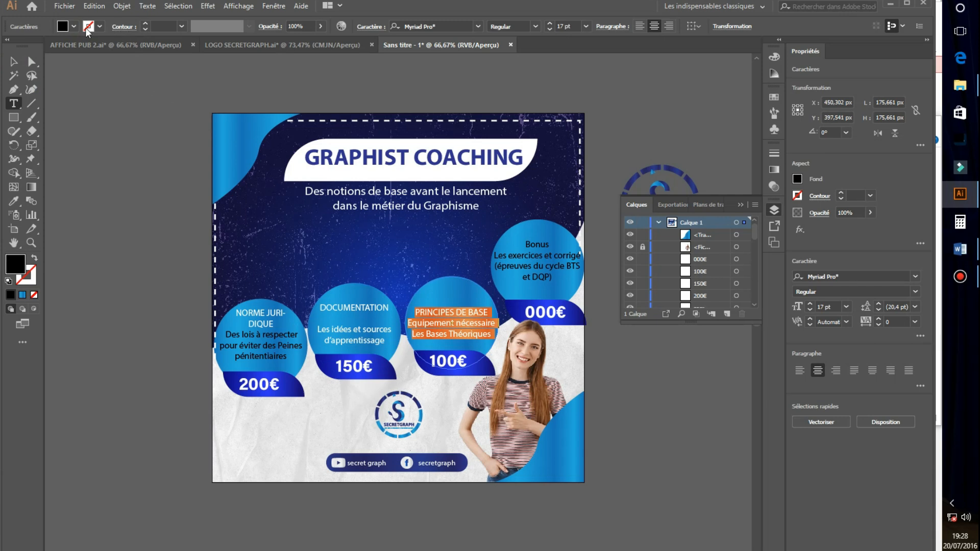
left_click(74, 26)
left_click(17, 46)
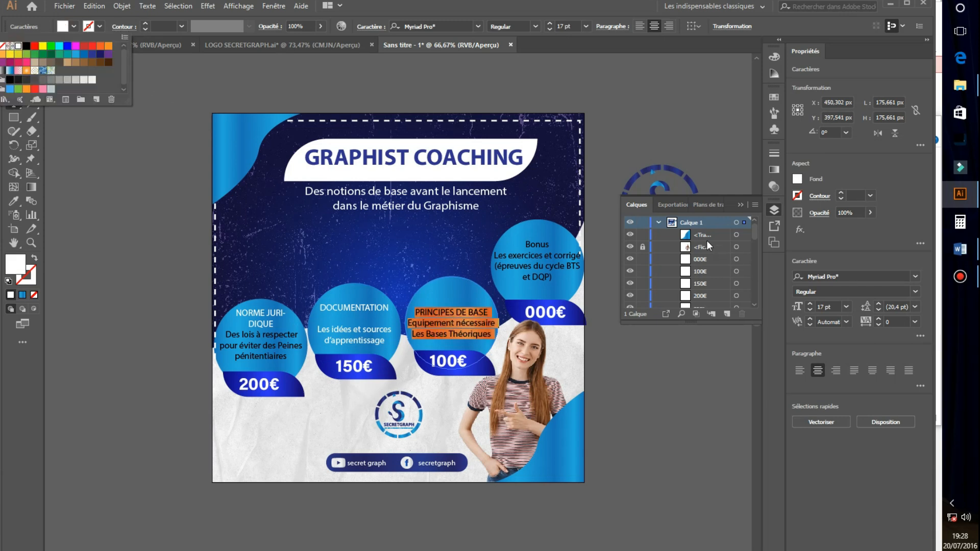
- Recolour all of the text in the Bonus circle white, including its first letter
left_click(532, 248)
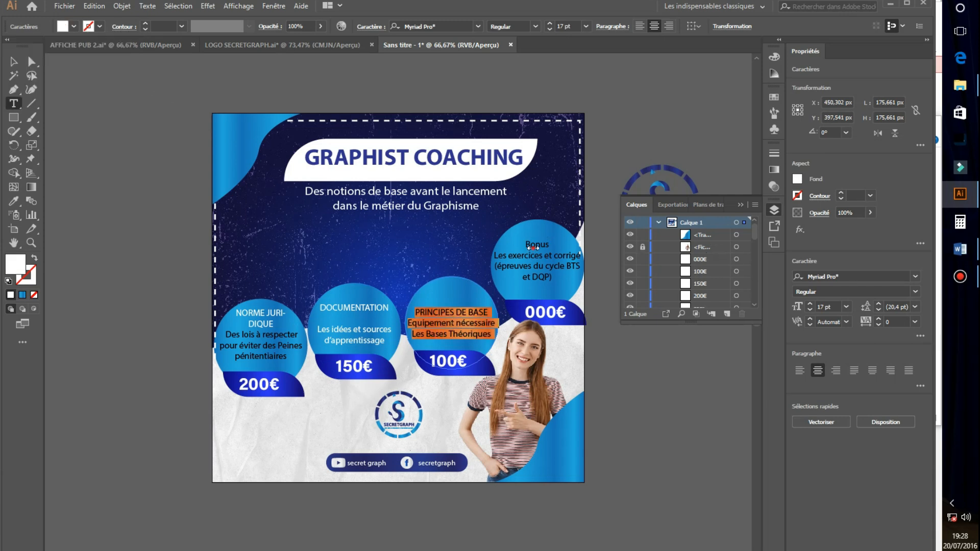
left_click_drag(529, 244, 581, 288)
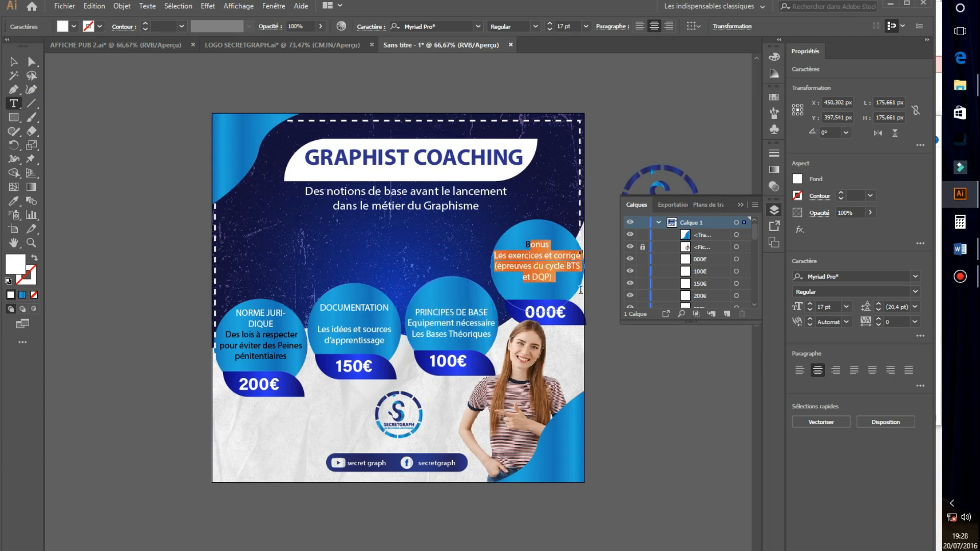
left_click(75, 26)
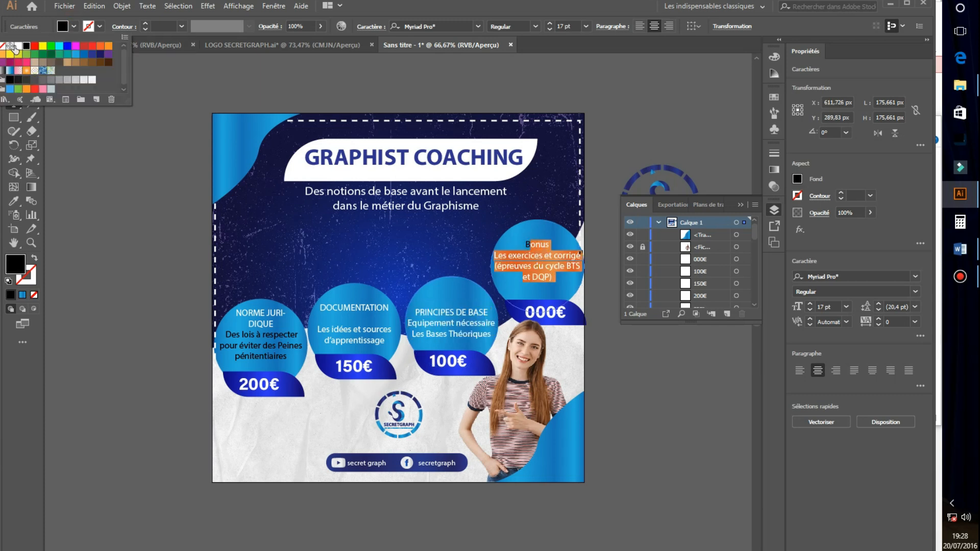
left_click(18, 46)
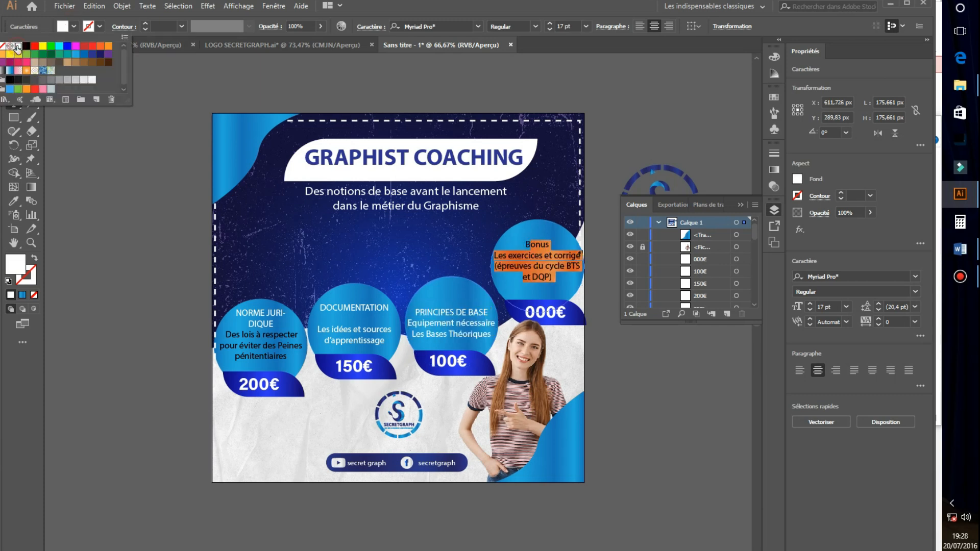
left_click(518, 241)
left_click_drag(525, 244, 572, 287)
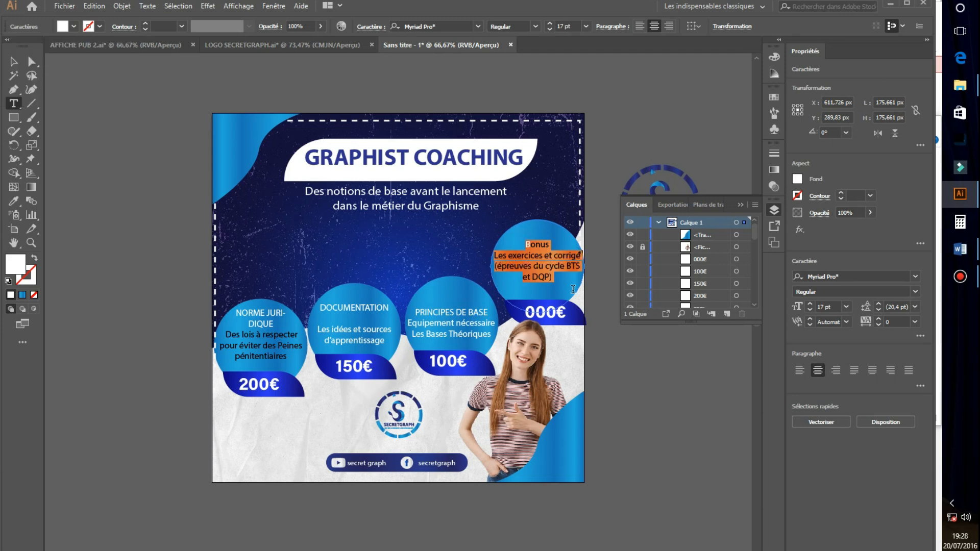
left_click(75, 26)
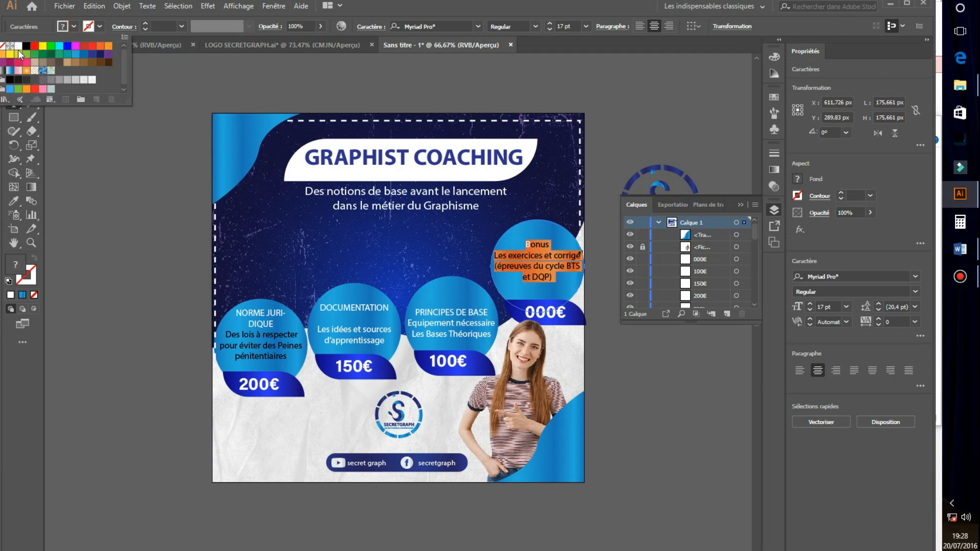
left_click(19, 47)
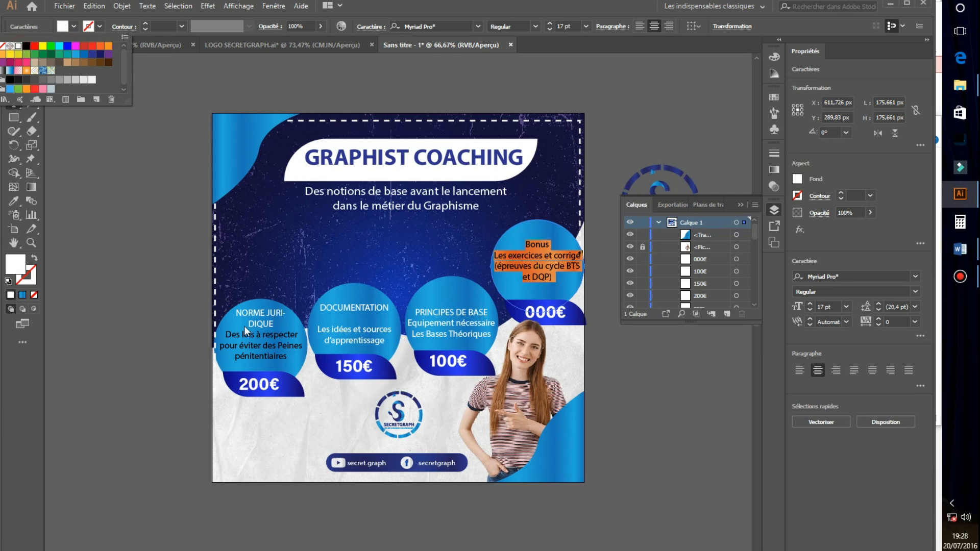
- Recolour the description under NORME JURIDIQUE in the first circle white and deselect the text
left_click(228, 334)
left_click_drag(228, 334, 290, 357)
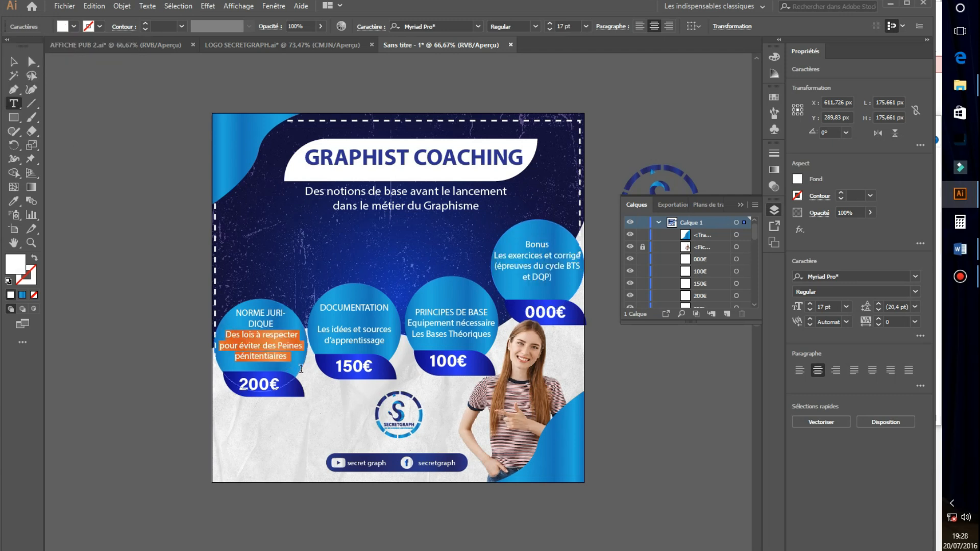
left_click(73, 26)
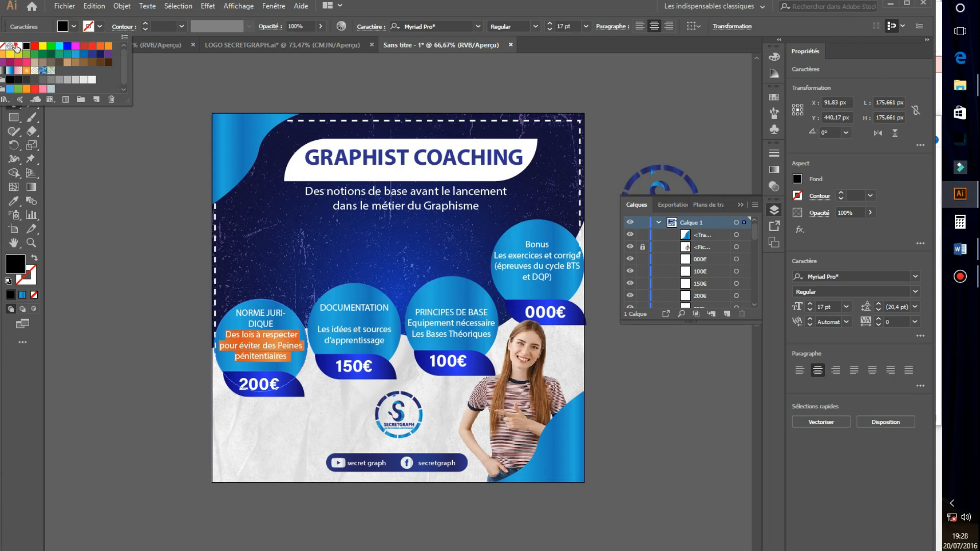
left_click(17, 46)
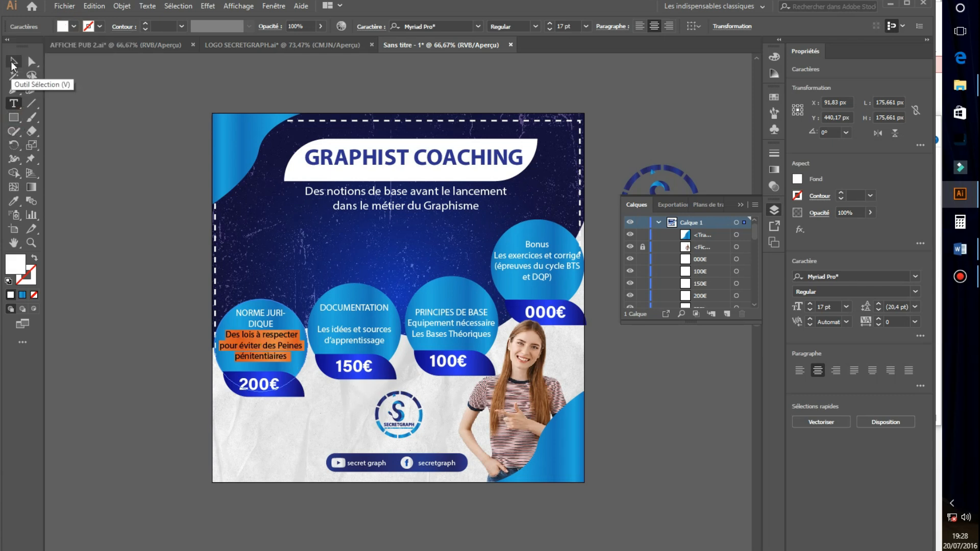
left_click(13, 63)
left_click(652, 375)
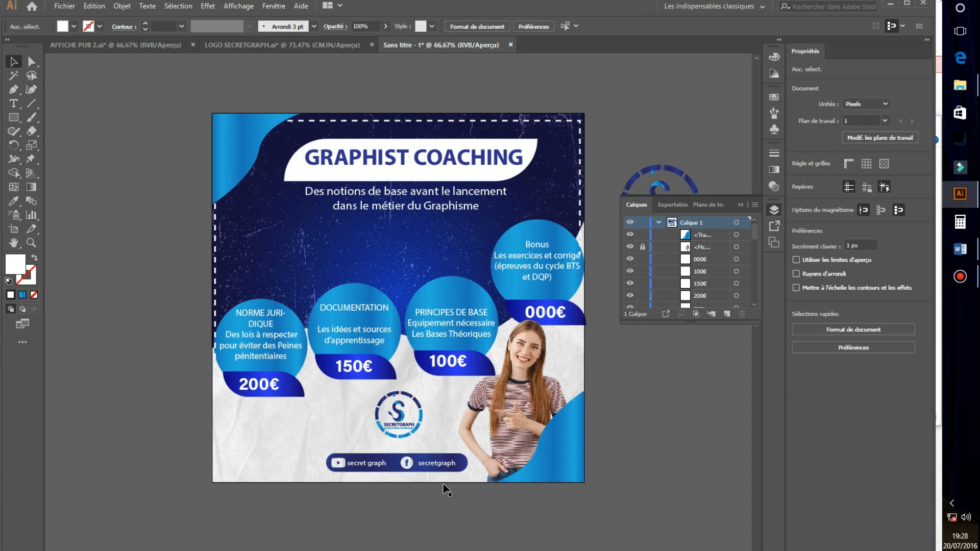
- Insert a blank line between the PRINCIPES DE BASE heading and its description in the circle
left_click(440, 323)
key("t")
left_click(482, 311)
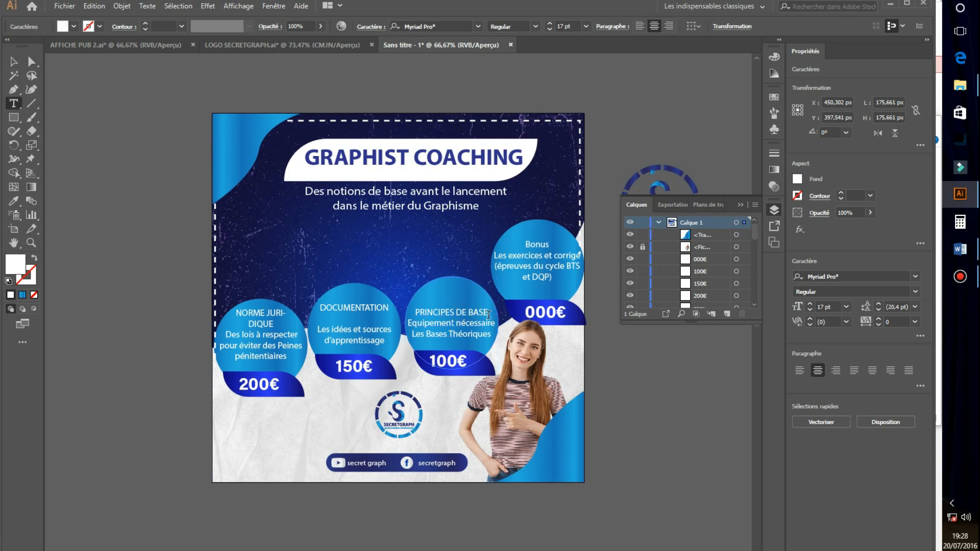
key("Return")
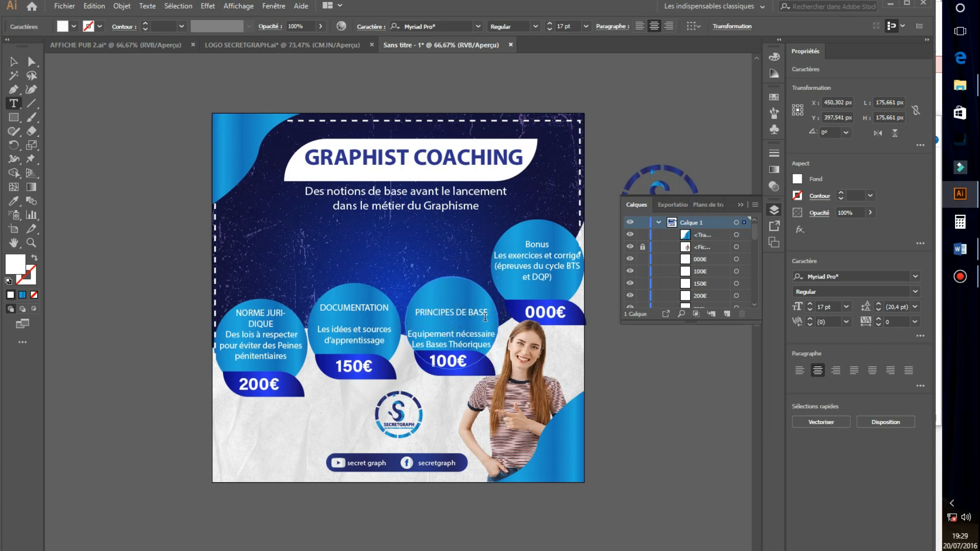
- Set the PRINCIPES DE BASE heading in the Acumin Variable Concept font with the Bold style
left_click_drag(488, 317, 393, 316)
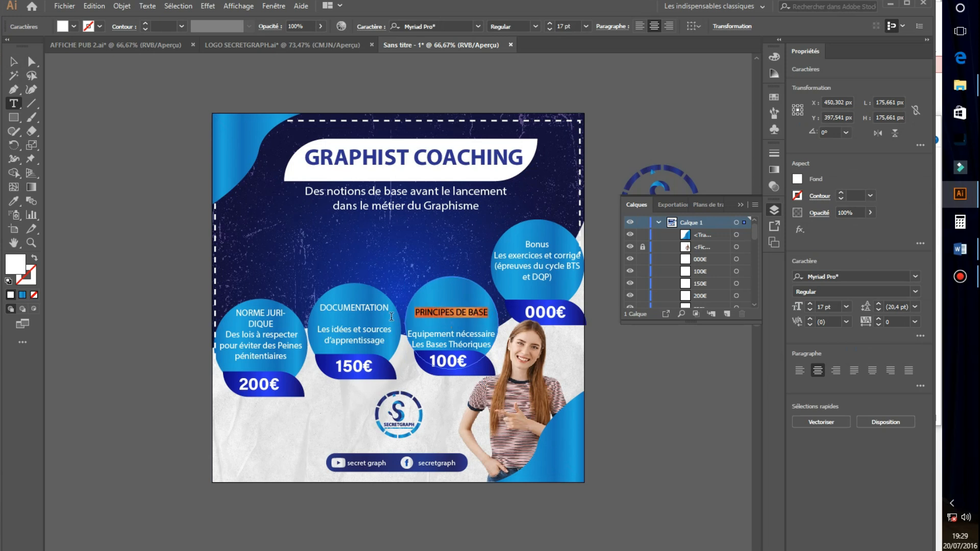
left_click(478, 27)
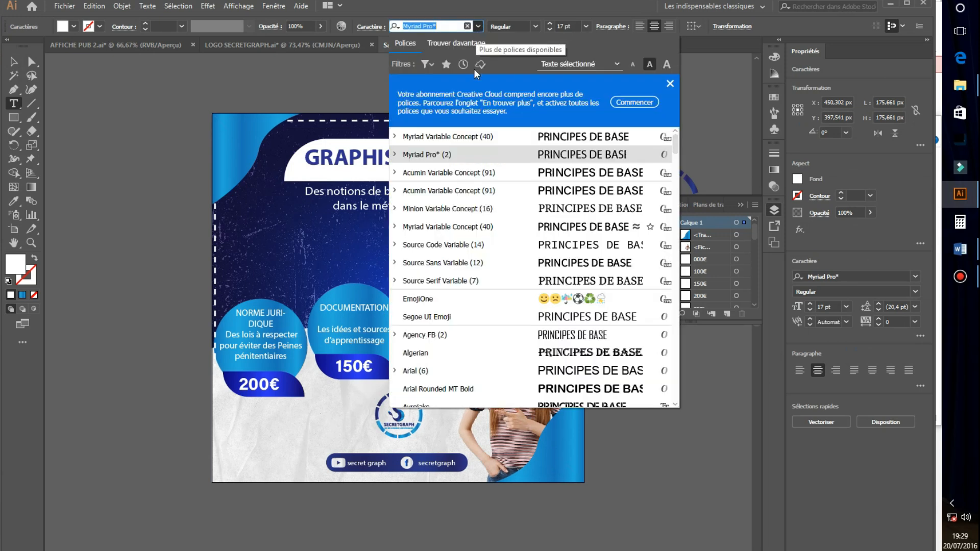
left_click(474, 196)
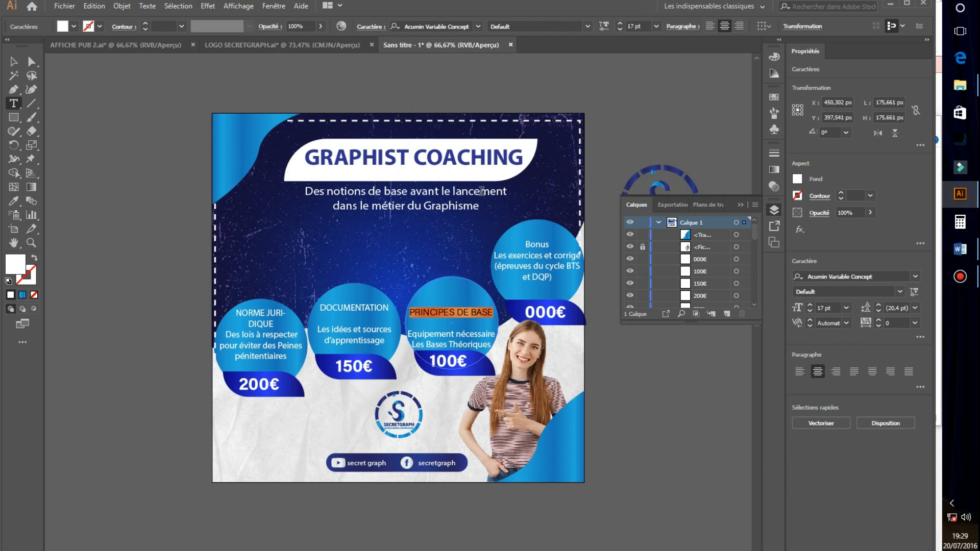
left_click(586, 26)
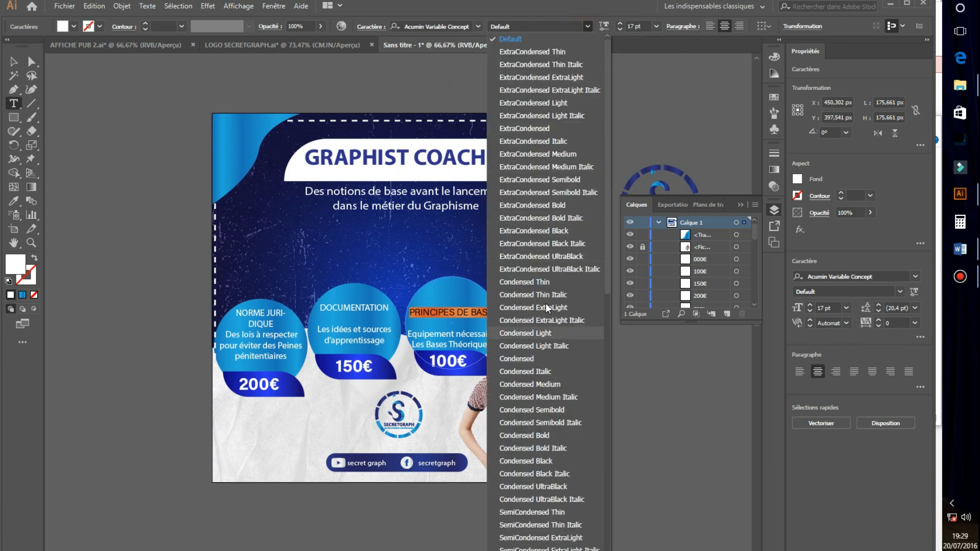
scroll(546, 303, "down", 10)
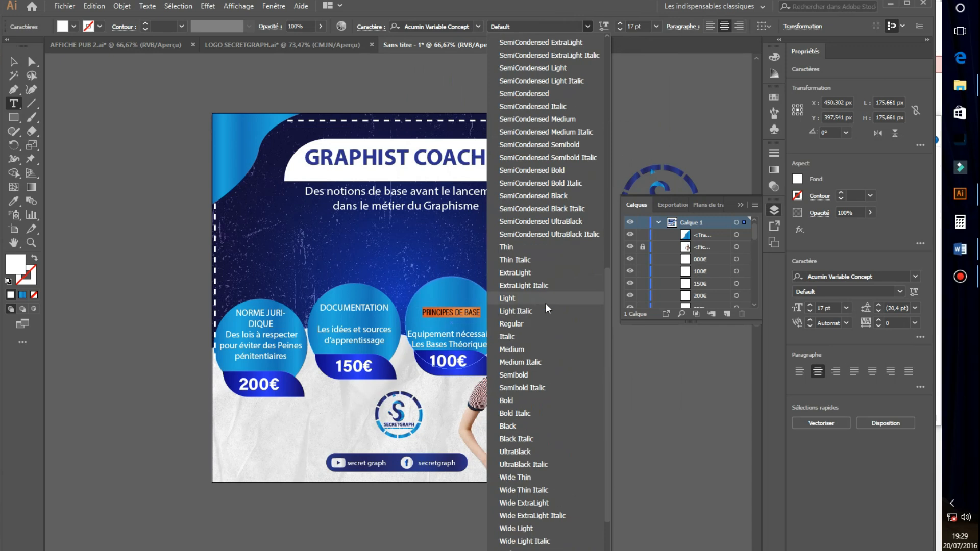
left_click(533, 397)
left_click_drag(525, 244, 566, 247)
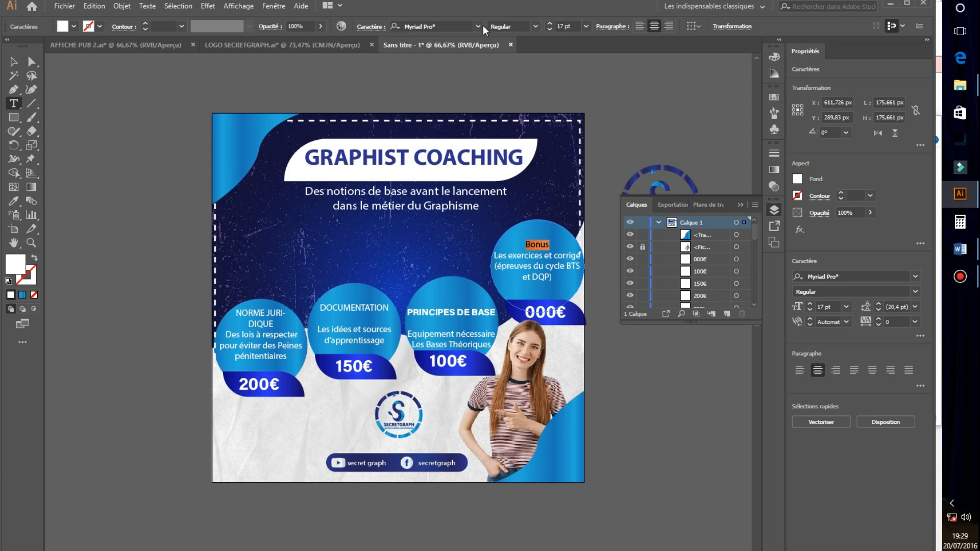
left_click(480, 26)
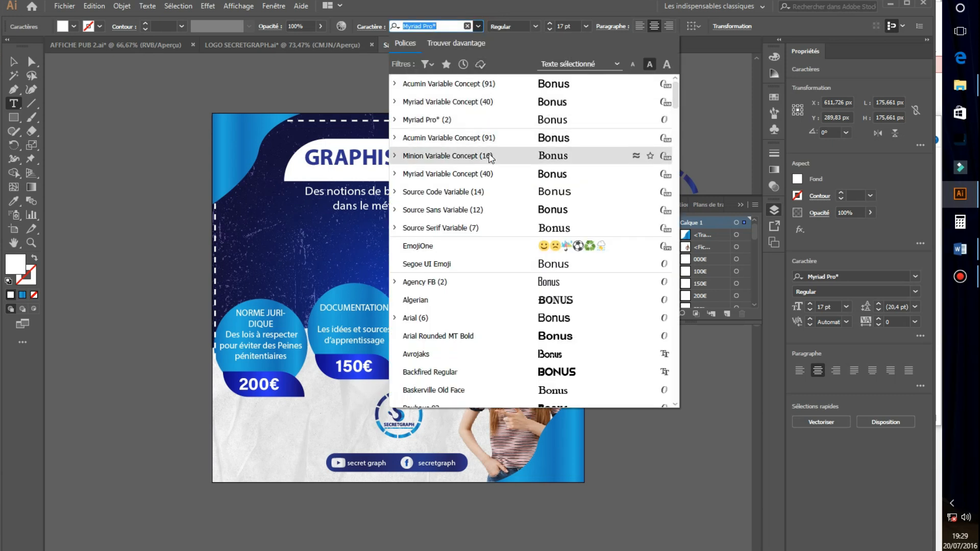
left_click(14, 116)
left_click(12, 201)
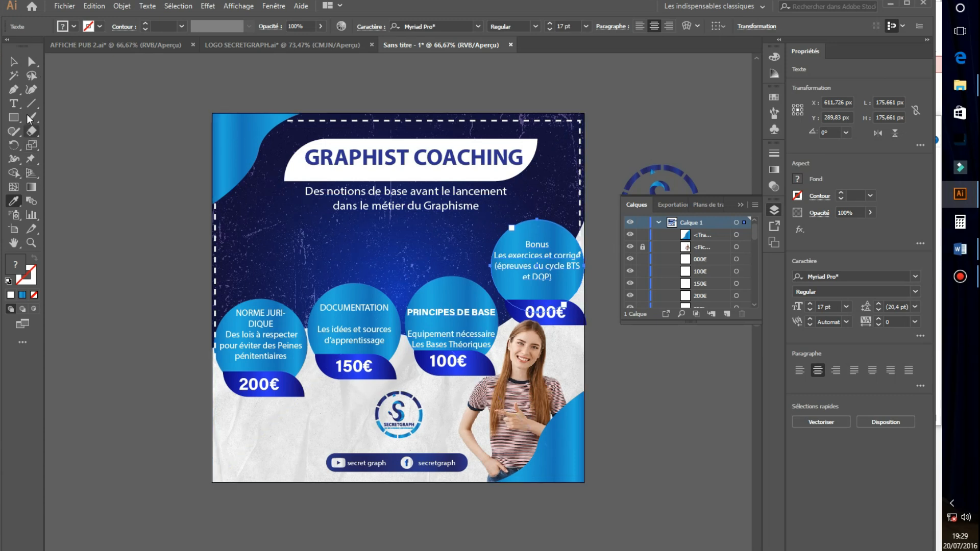
left_click(14, 103)
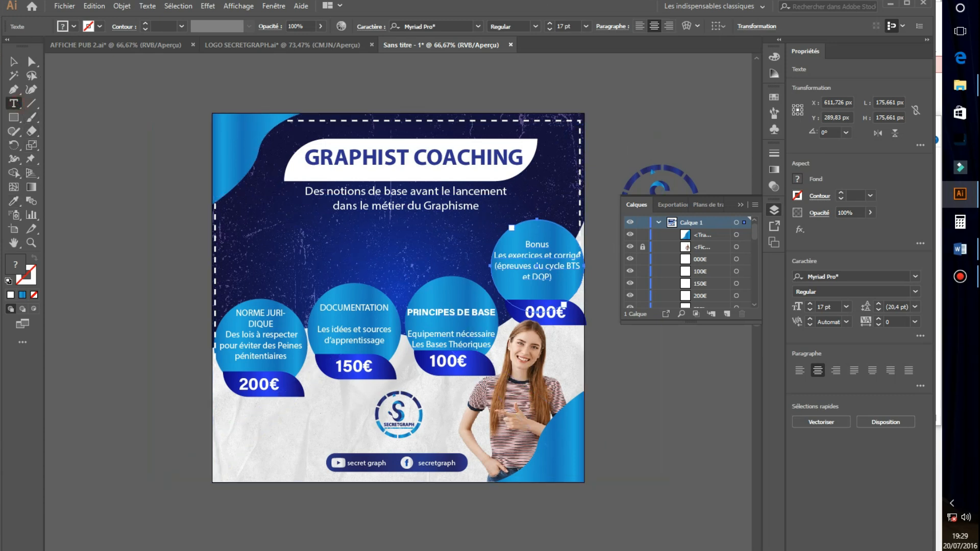
left_click(494, 343)
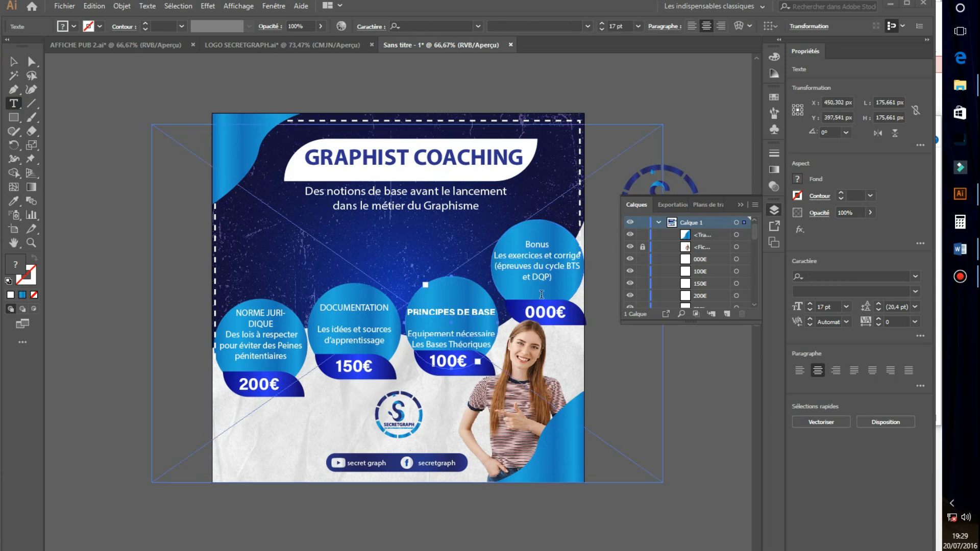
- Set the Bonus heading in the Acumin Variable Concept font with the Bold style
left_click(549, 245)
left_click_drag(549, 245, 503, 244)
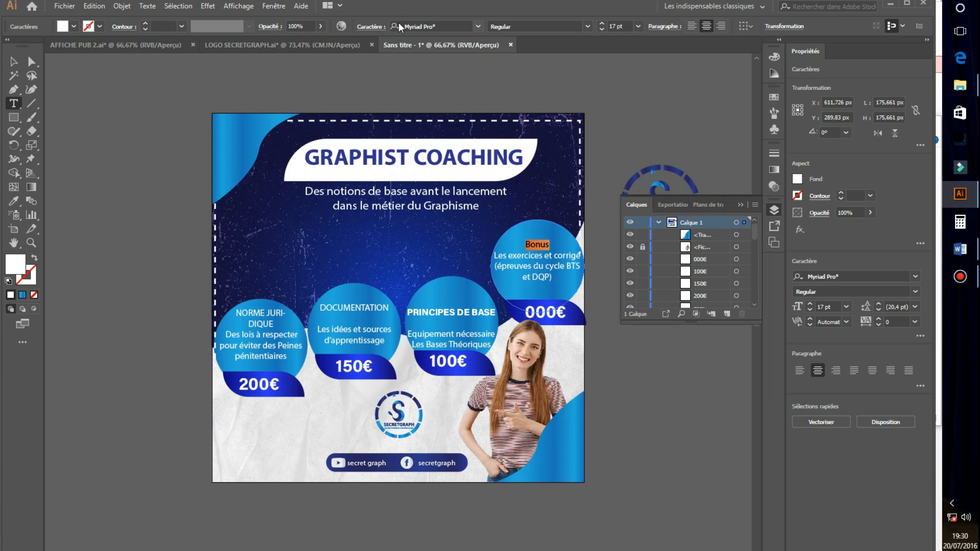
left_click(477, 26)
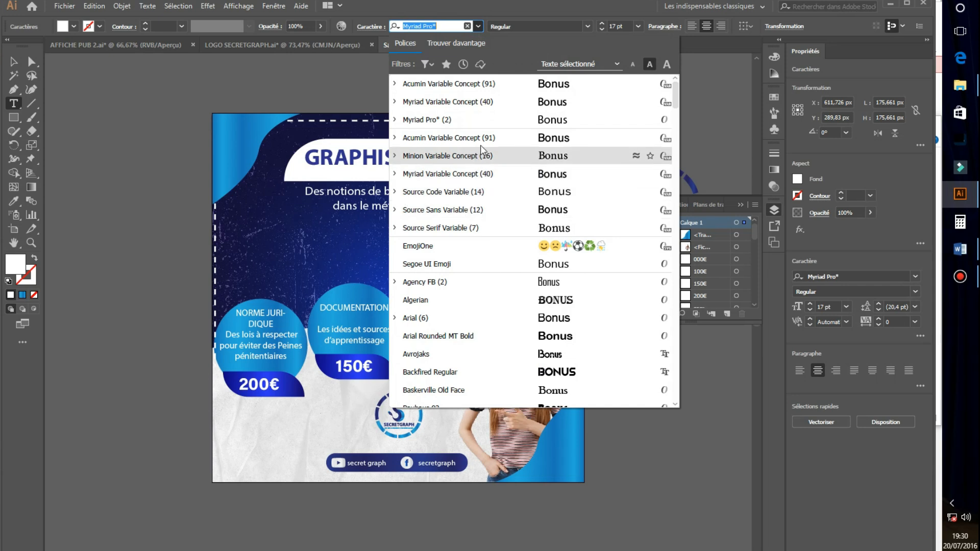
scroll(516, 168, "down", 5)
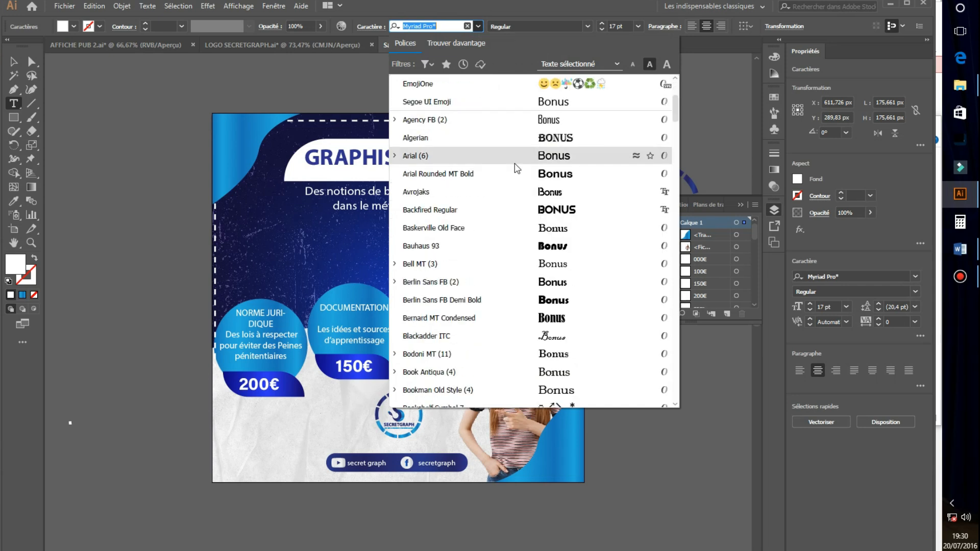
scroll(517, 168, "down", 3)
scroll(516, 168, "up", 3)
scroll(516, 168, "up", 5)
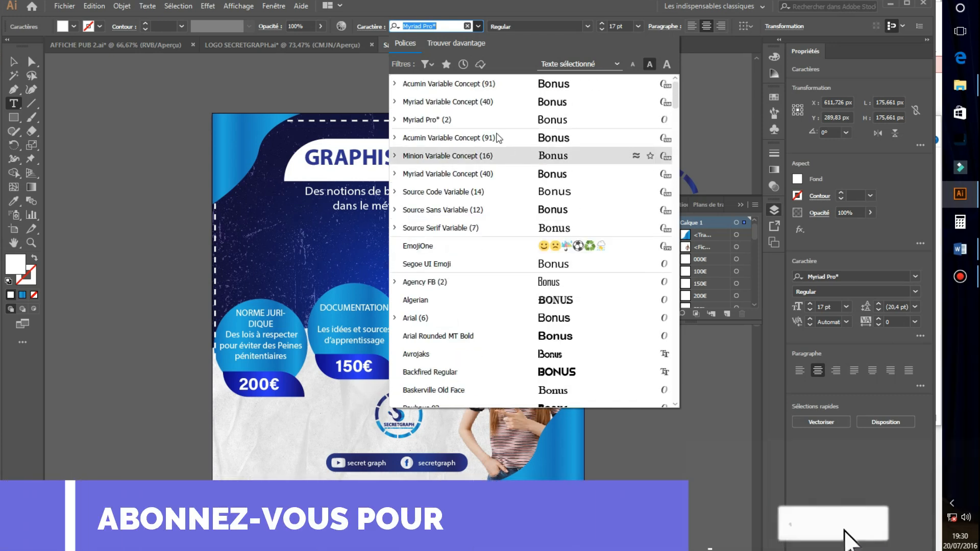
left_click(500, 83)
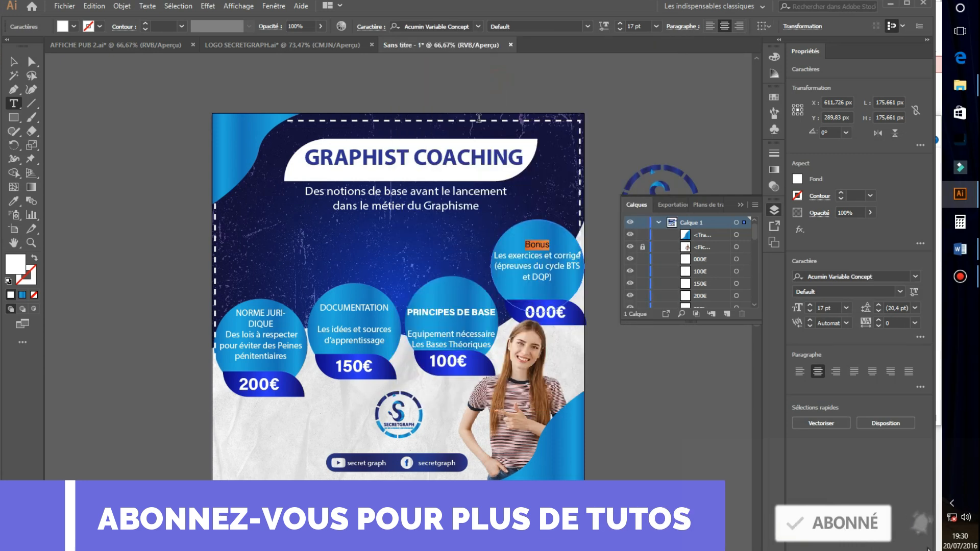
left_click(587, 24)
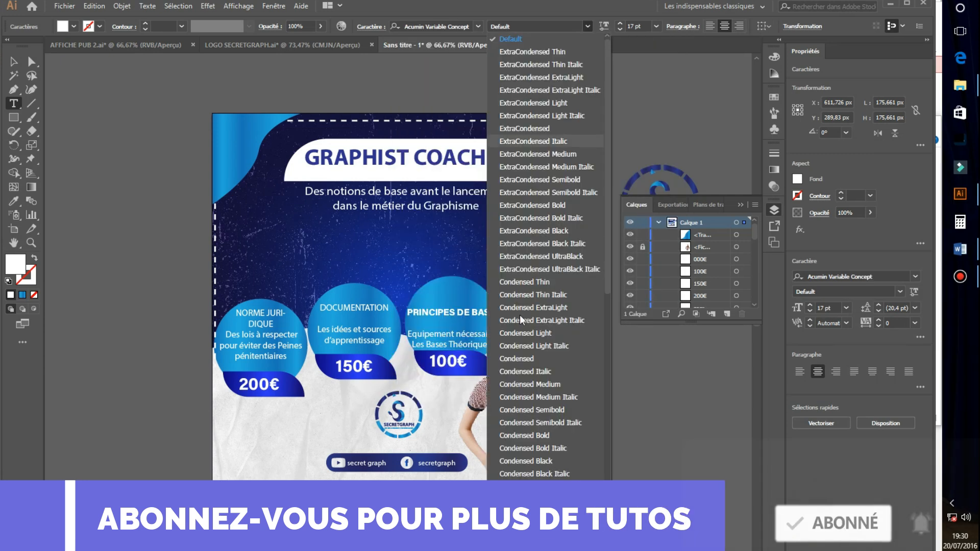
scroll(548, 461, "down", 8)
scroll(547, 455, "down", 7)
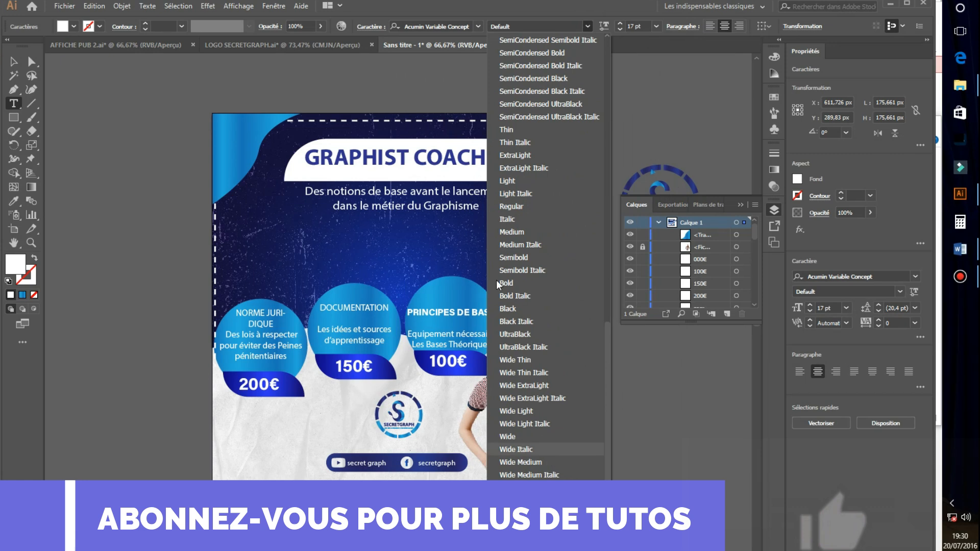
left_click(513, 277)
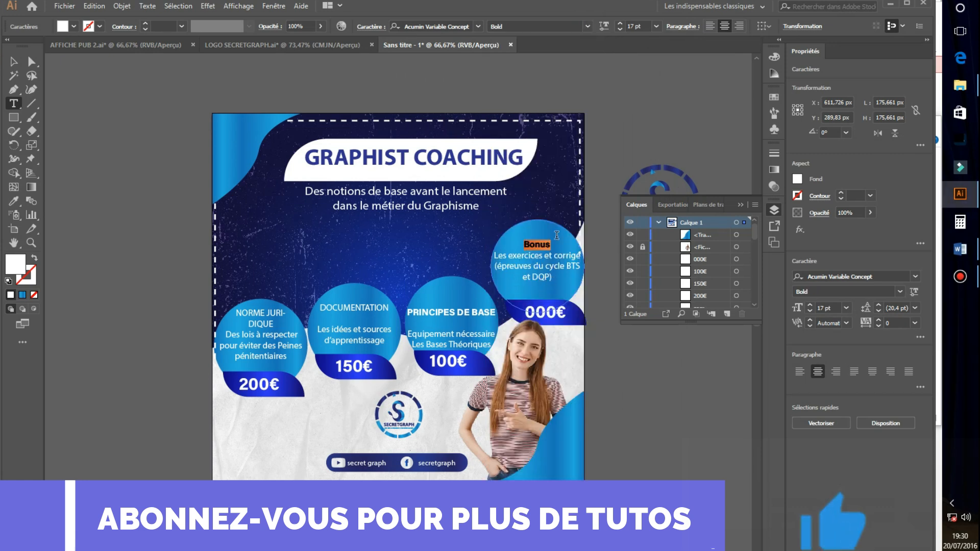
- Set the DOCUMENTATION heading in the Acumin Variable Concept font with the Bold style
left_click(388, 309)
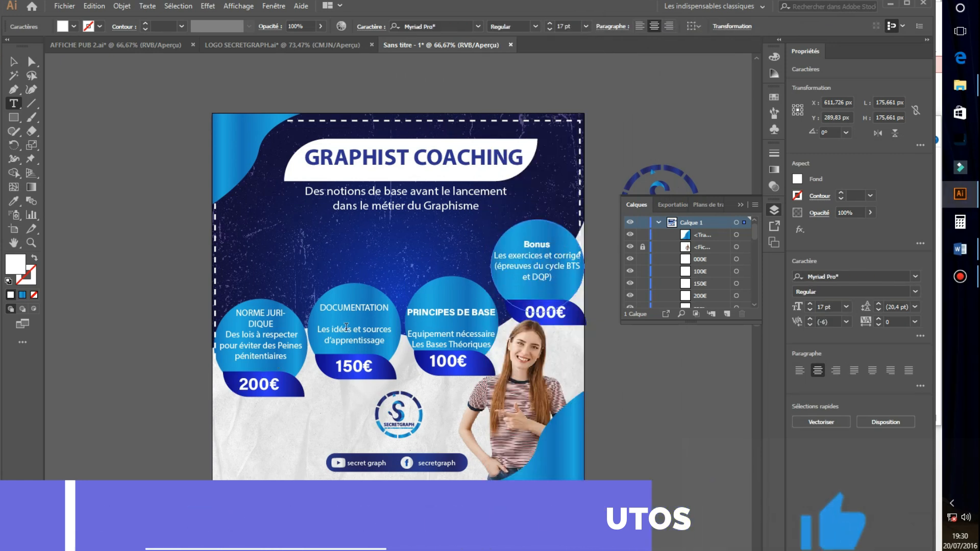
left_click_drag(389, 309, 319, 309)
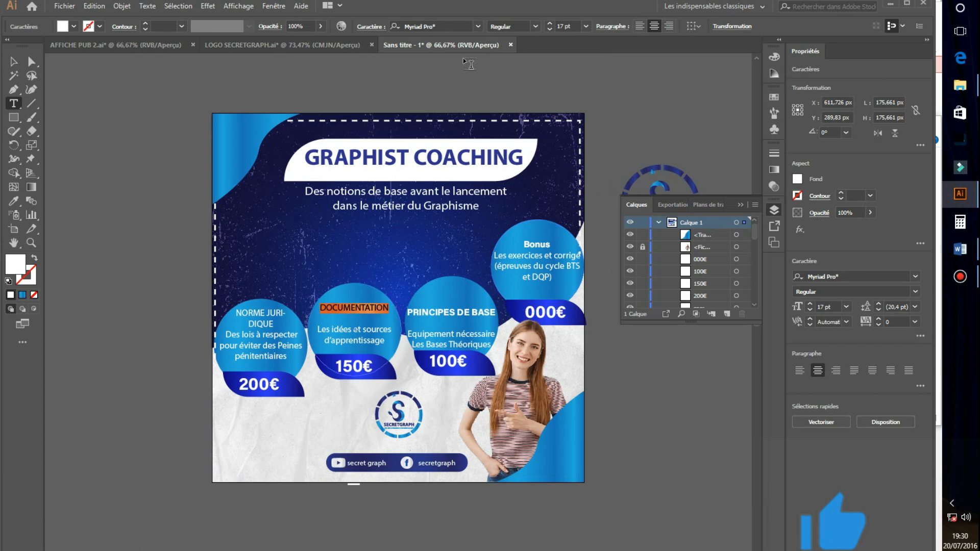
left_click(479, 26)
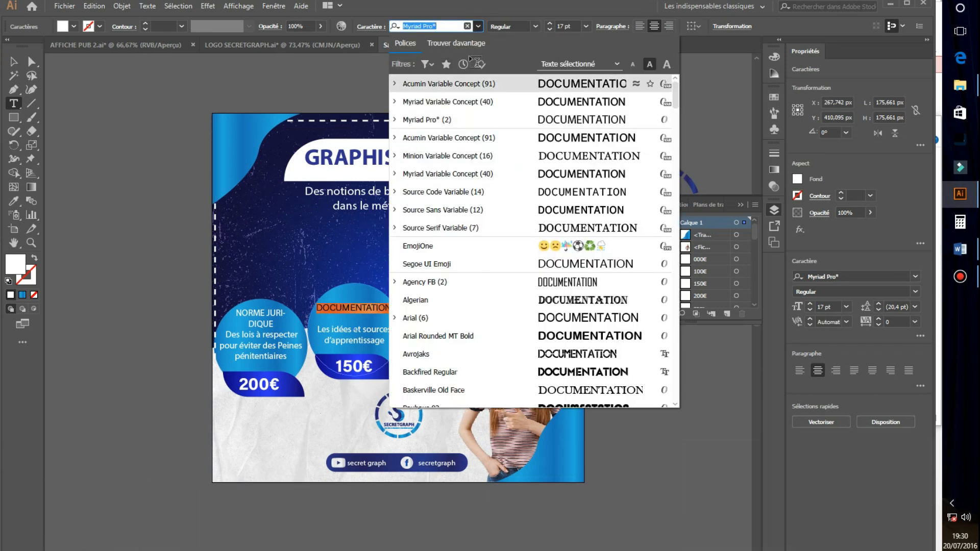
left_click(510, 80)
left_click(590, 26)
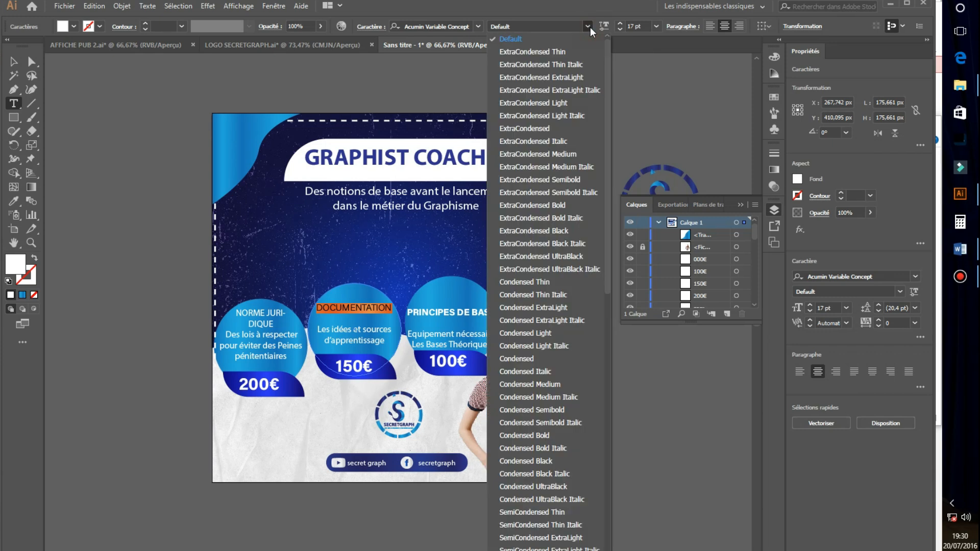
scroll(545, 376, "down", 8)
scroll(545, 376, "down", 7)
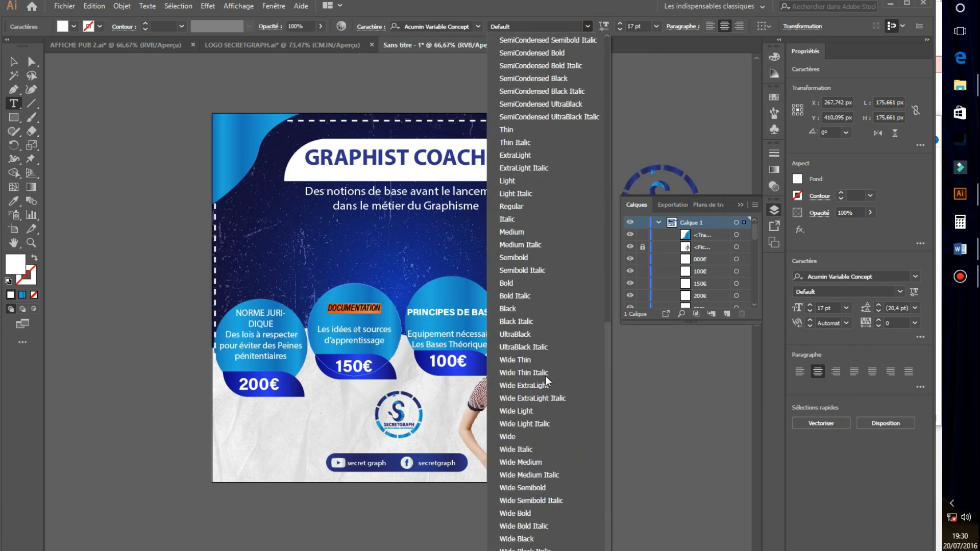
left_click(522, 280)
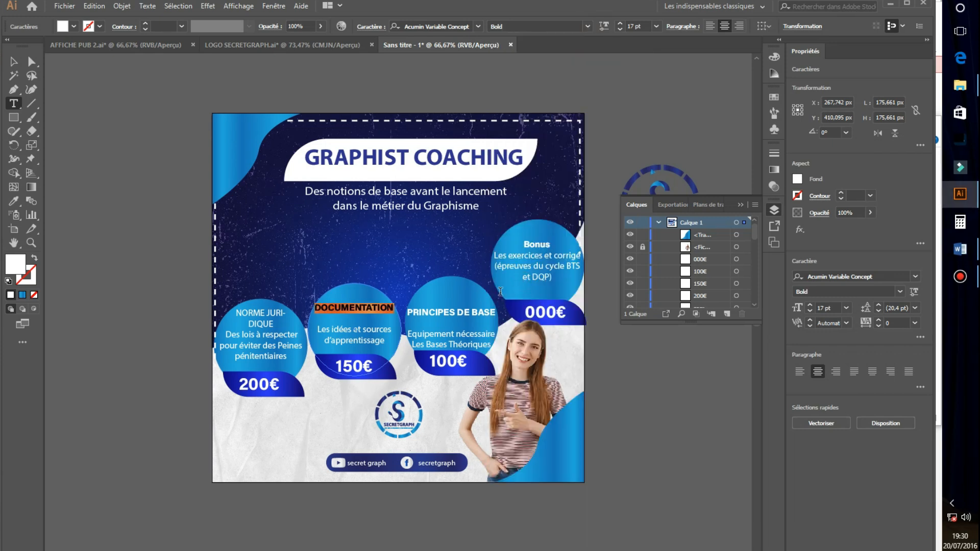
- Move the NORME JURIDIQUE heading down one line in its circle and insert a blank line between it and the description
left_click_drag(237, 312, 245, 316)
left_click(239, 312)
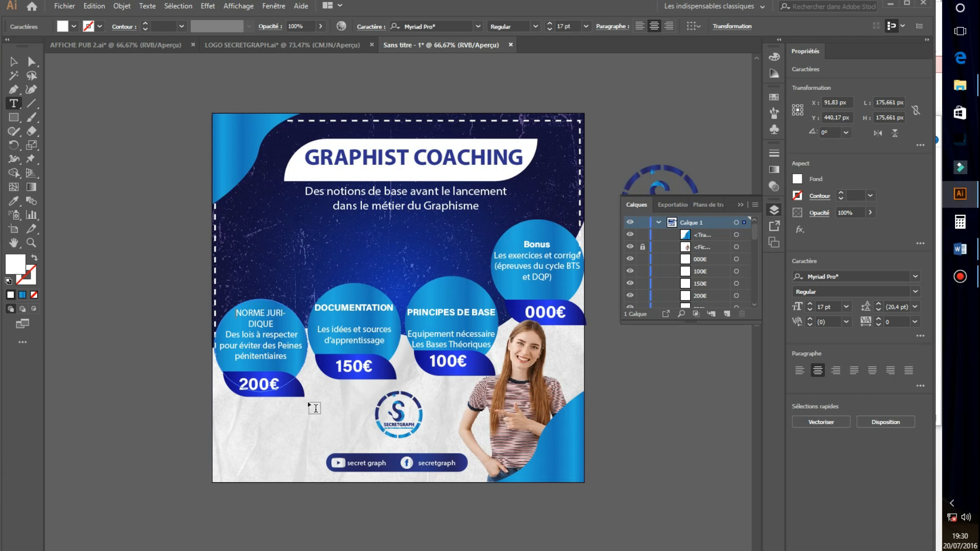
key("Return")
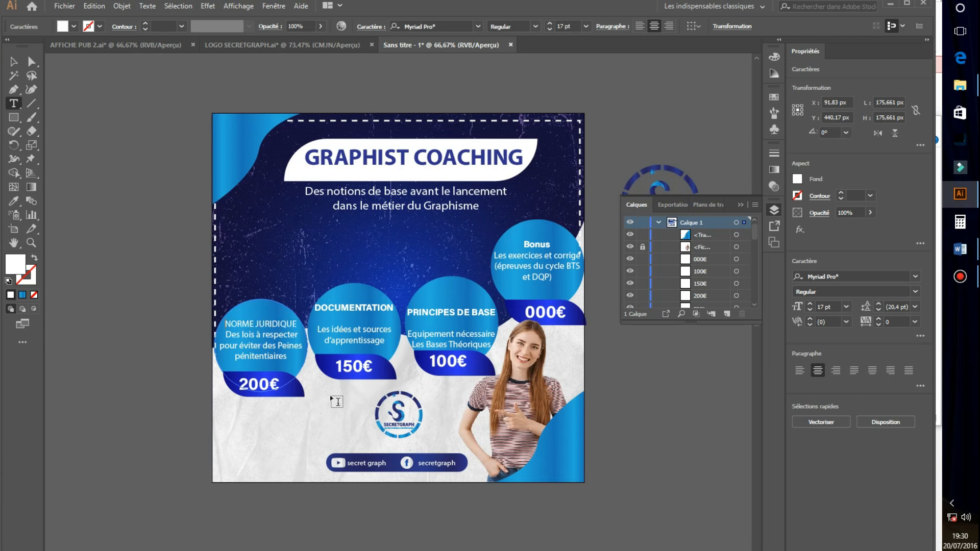
left_click(224, 334)
key("Return")
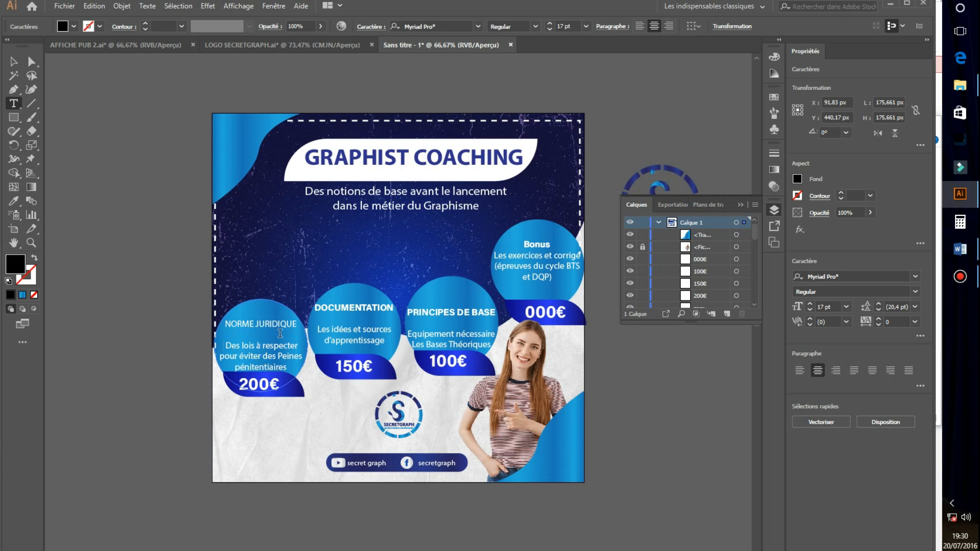
- Set the NORME JURIDIQUE heading in the Acumin Variable Concept font with the Black style
left_click_drag(297, 325, 207, 327)
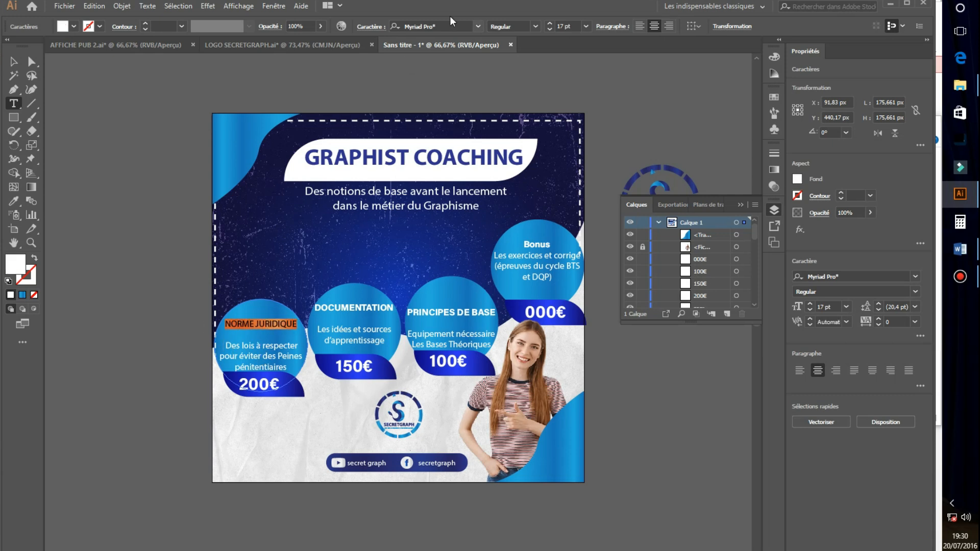
left_click(475, 26)
left_click(459, 82)
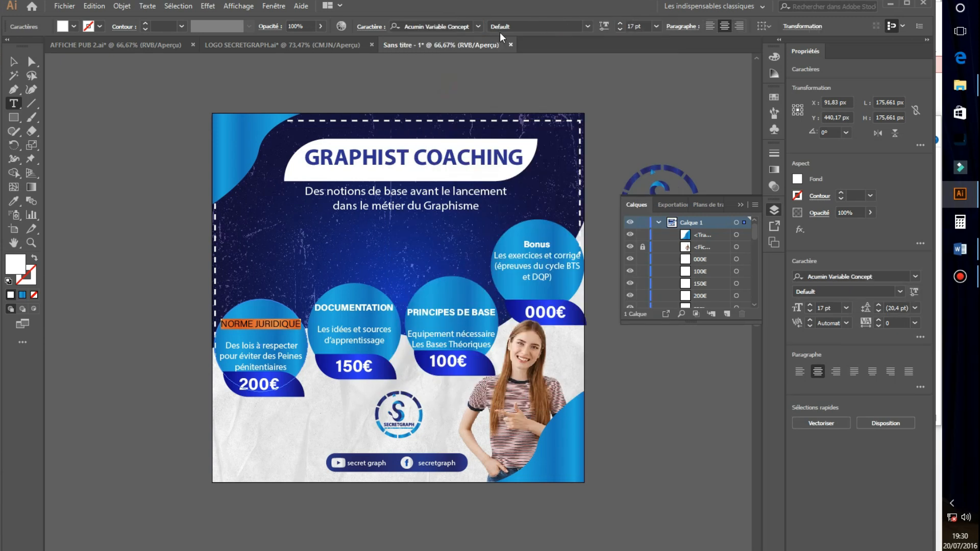
left_click(587, 26)
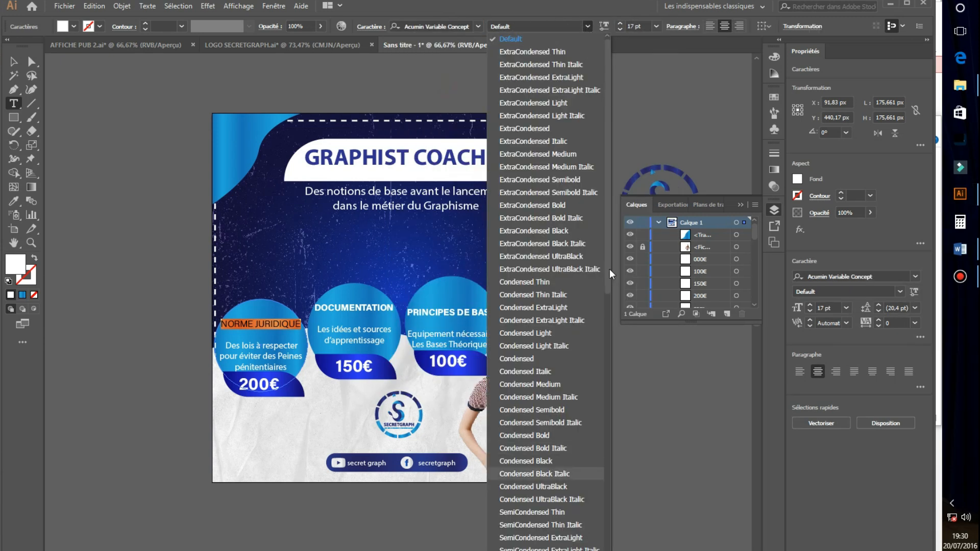
scroll(598, 409, "down", 8)
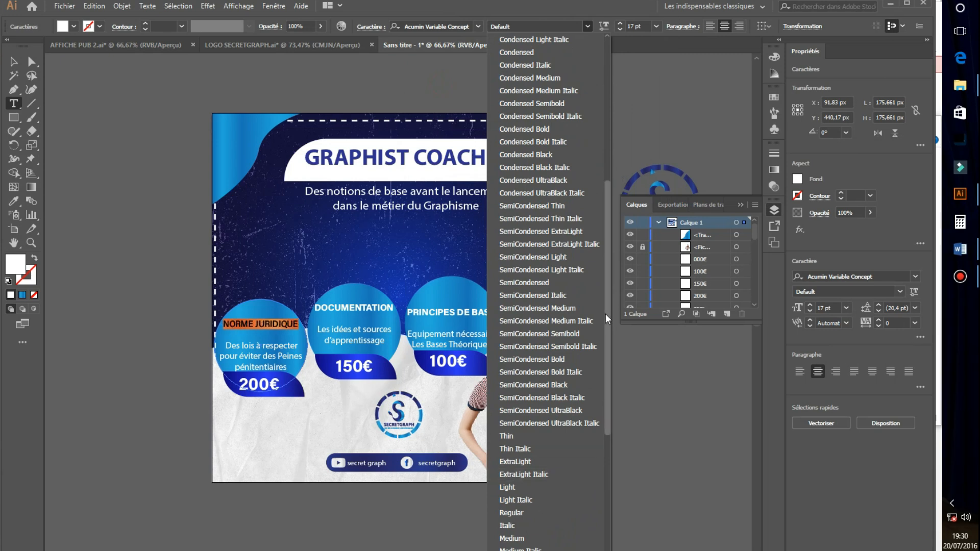
left_click_drag(608, 337, 603, 371)
scroll(576, 388, "down", 5)
left_click(524, 393)
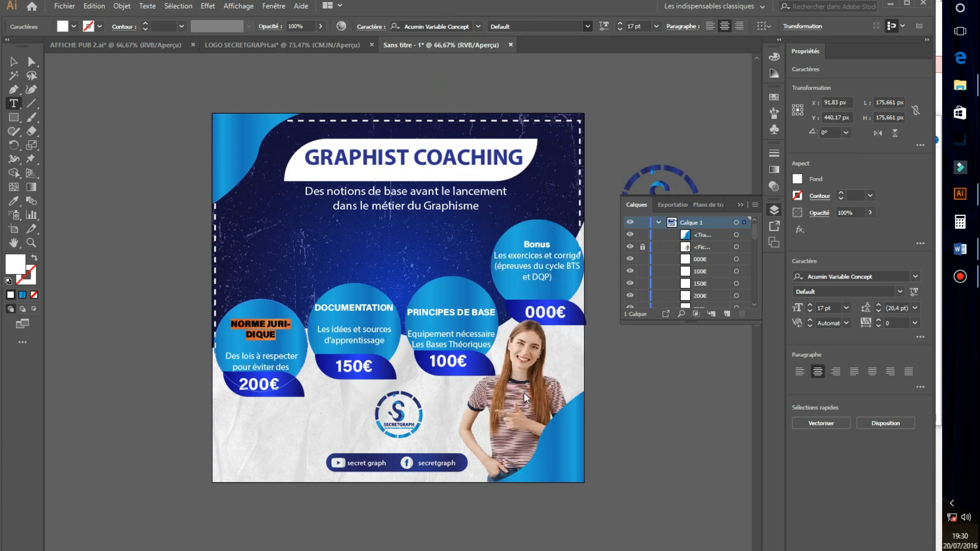
- Reduce the NORME JURIDIQUE heading's font size until it fits on one line
left_click(620, 30)
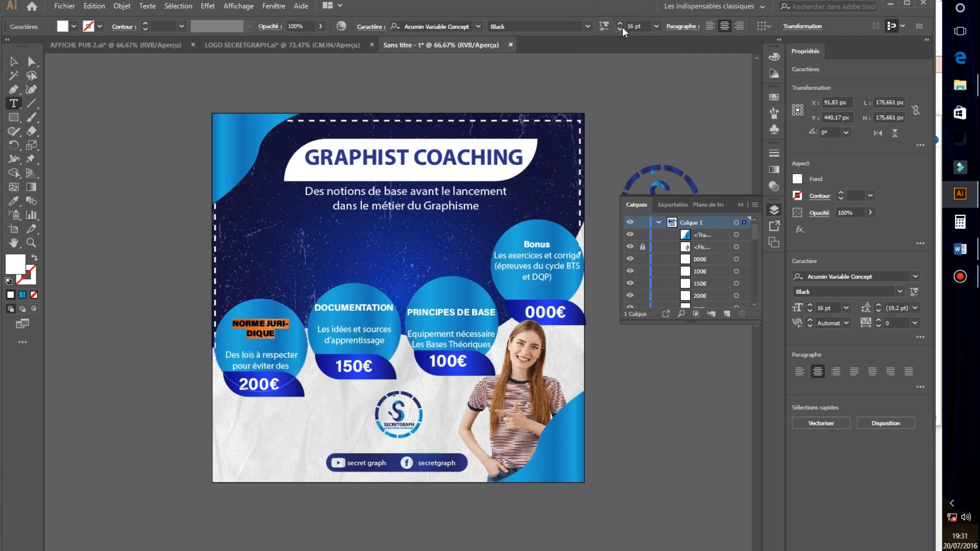
left_click(620, 29)
left_click(14, 61)
left_click(699, 151)
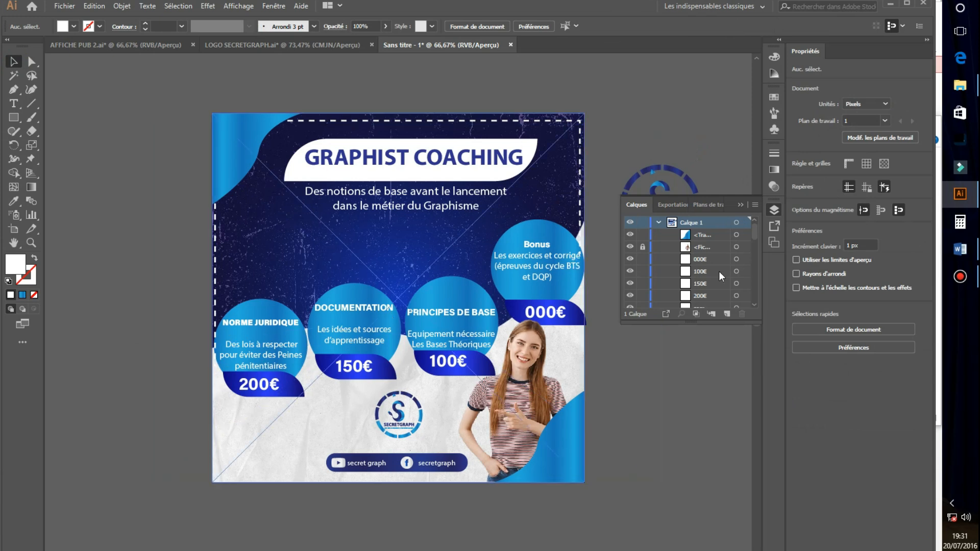
- Send the crumpled-paper clipping group in the poster's lower part to the back of the stacking order
left_click_drag(756, 236, 735, 334)
left_click(242, 477)
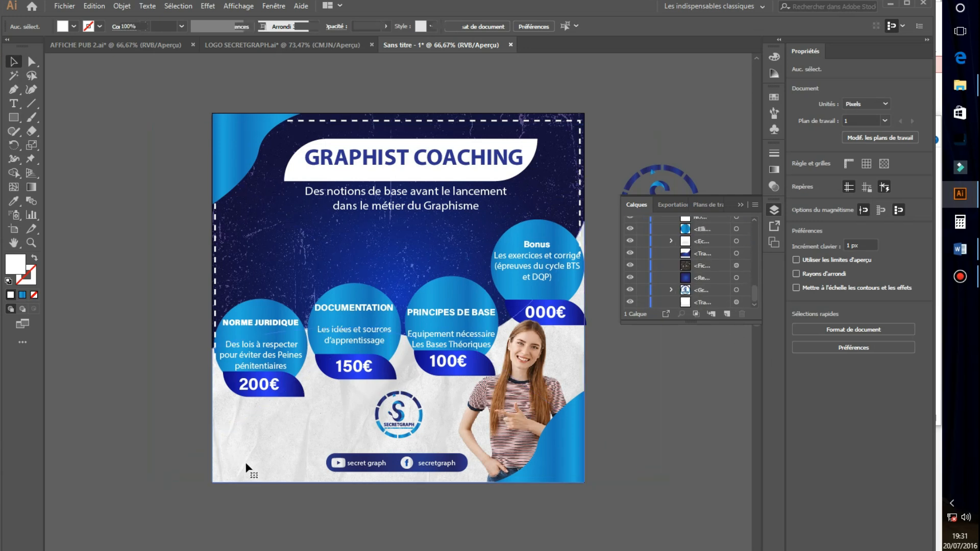
right_click(248, 463)
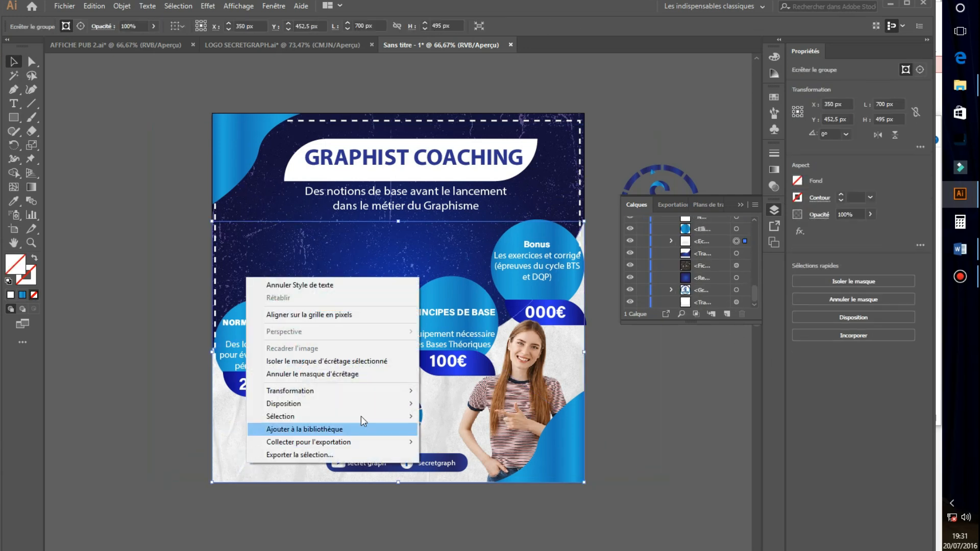
mouse_move(390, 402)
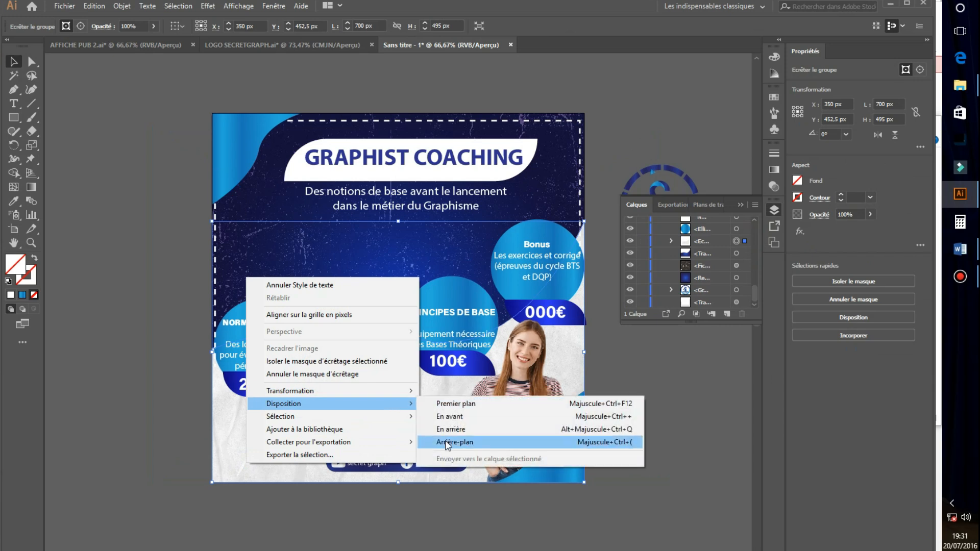
left_click(449, 442)
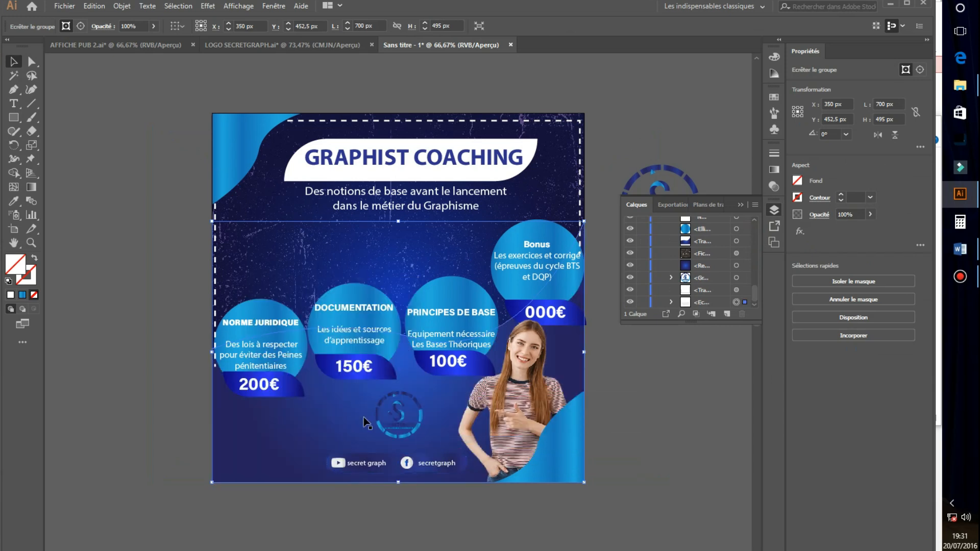
- Send the grunge texture image to the back and return it to its place just above the blue background rectangle
left_click(313, 266)
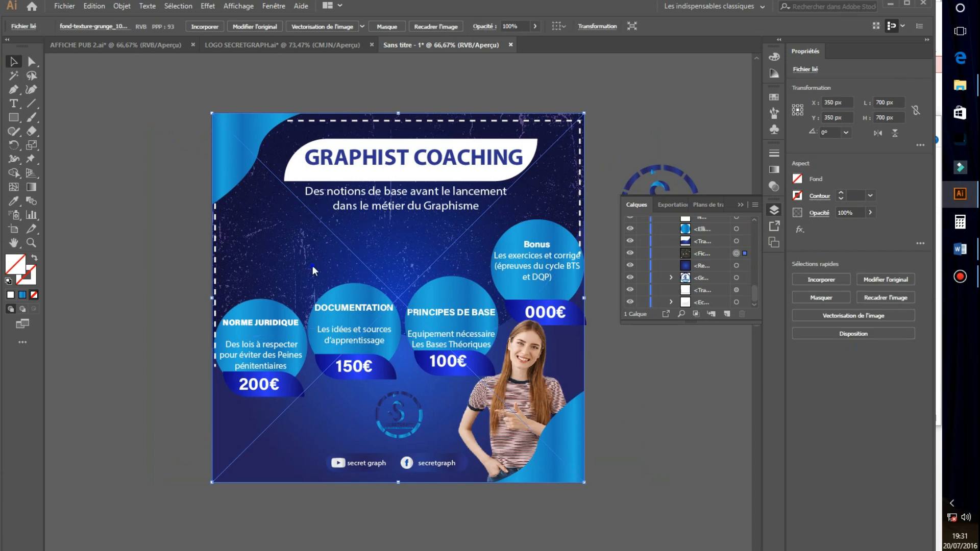
right_click(313, 266)
mouse_move(440, 371)
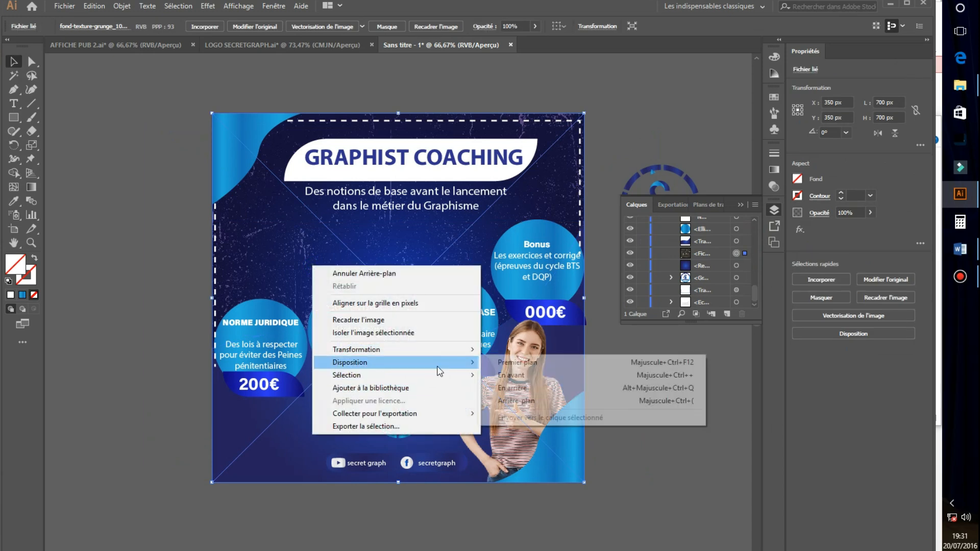
left_click(508, 401)
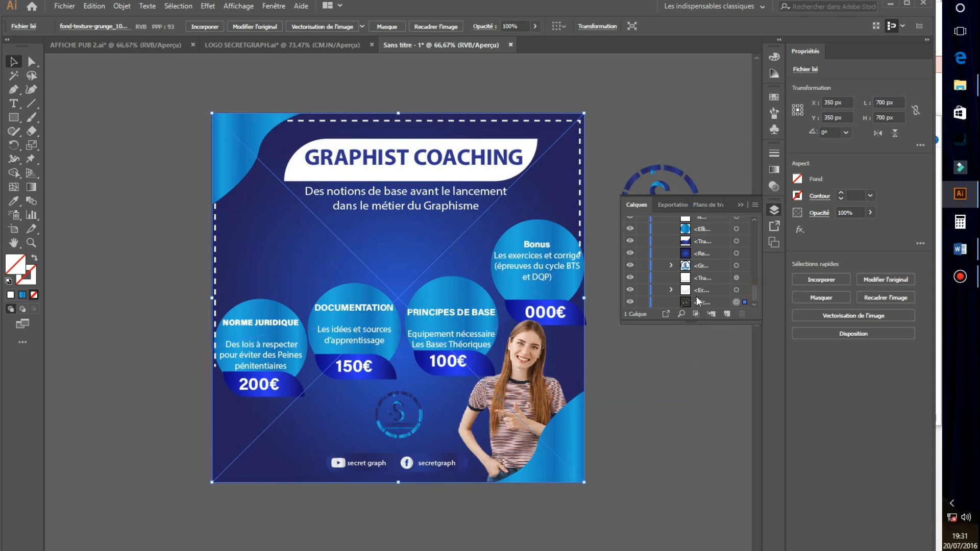
left_click_drag(696, 300, 691, 249)
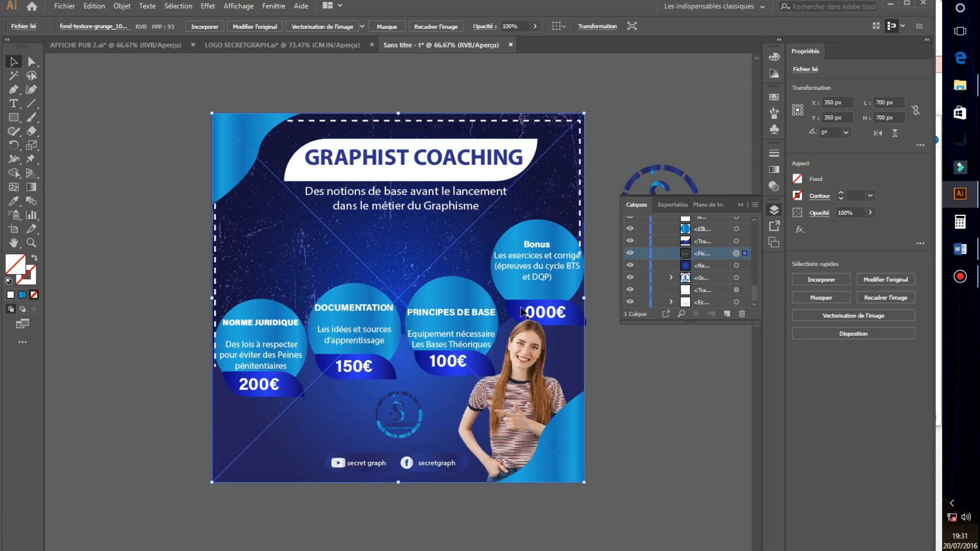
- Send the blue gradient path covering the poster's lower part to the back of the stacking order
left_click(286, 440)
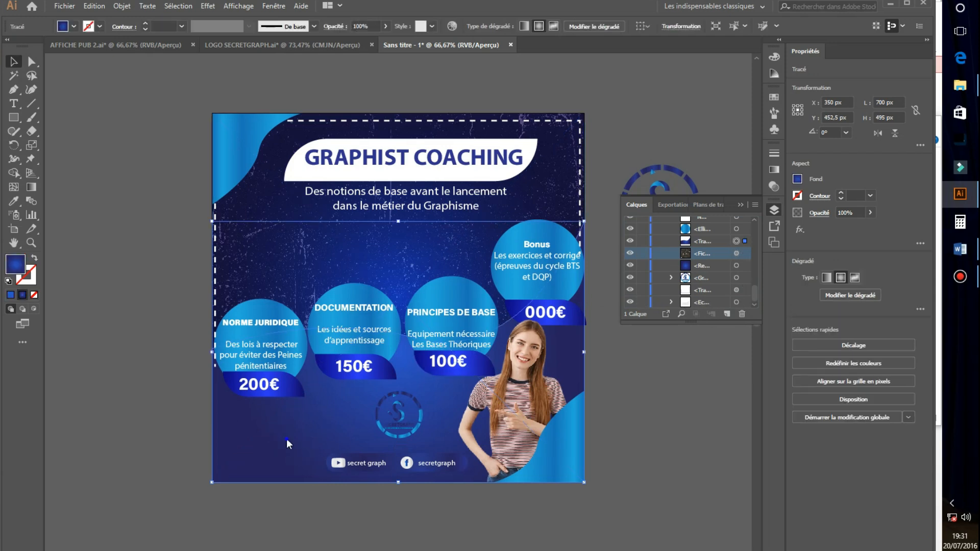
right_click(286, 439)
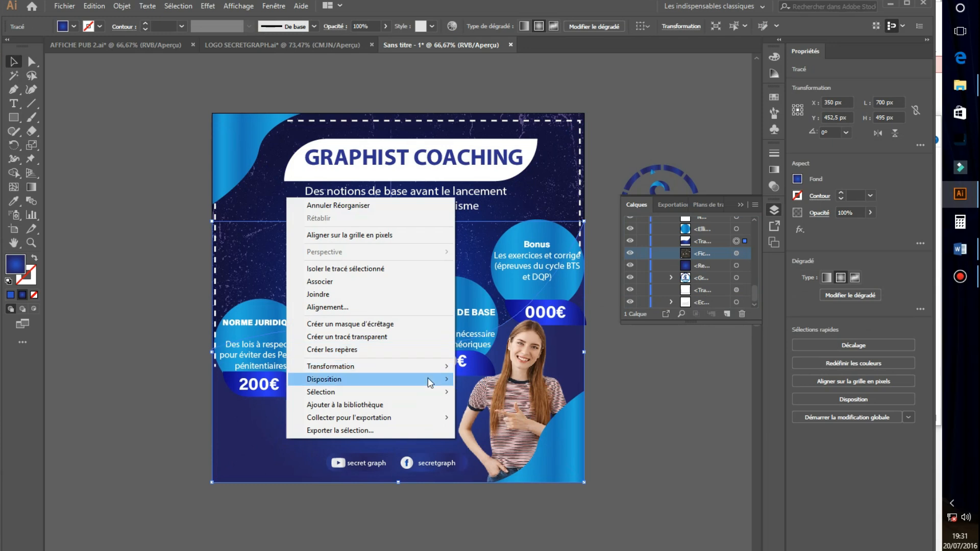
mouse_move(431, 379)
left_click(488, 420)
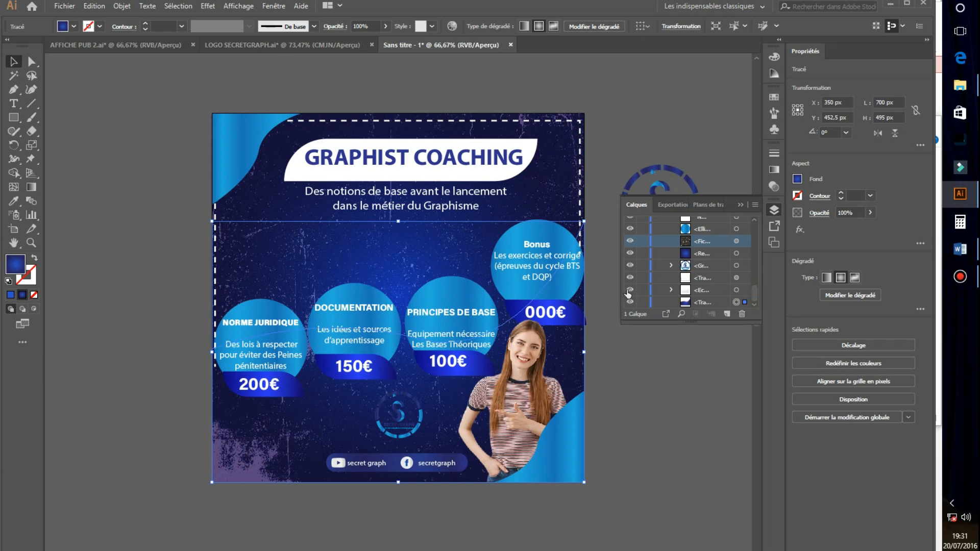
- Move the crumpled-paper clipping group above the grunge texture and the dark blue dashed path above the paper group
left_click_drag(702, 291, 703, 239)
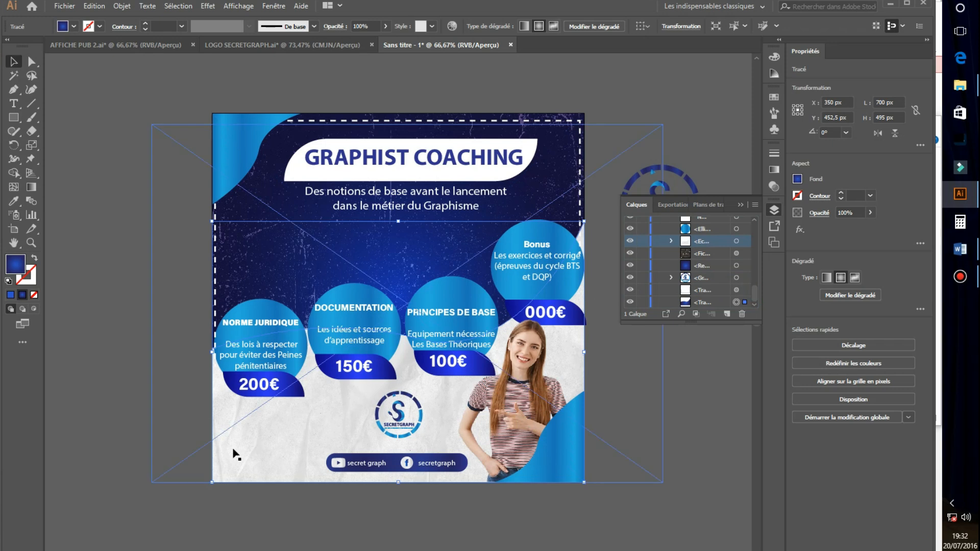
key("ctrl+7")
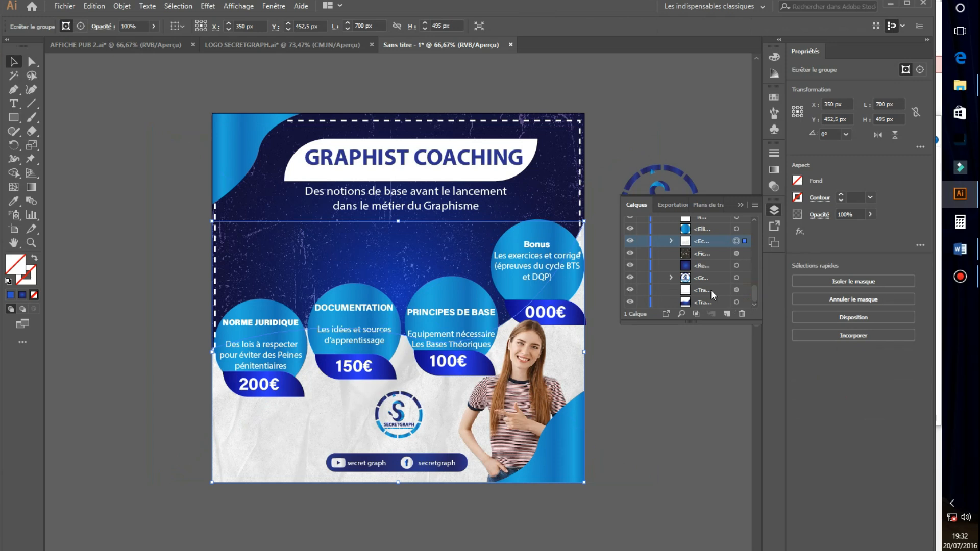
left_click(736, 290)
left_click_drag(701, 272, 701, 236)
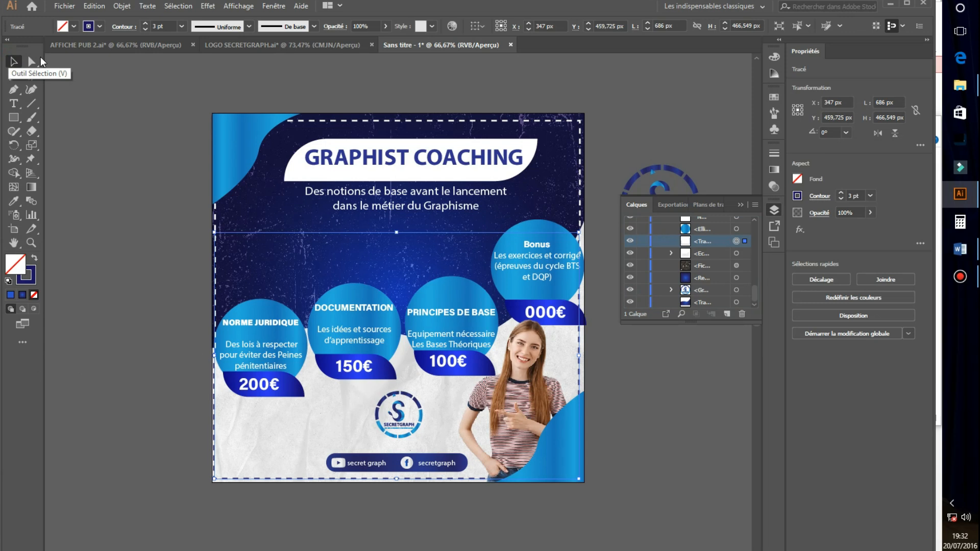
left_click(151, 352)
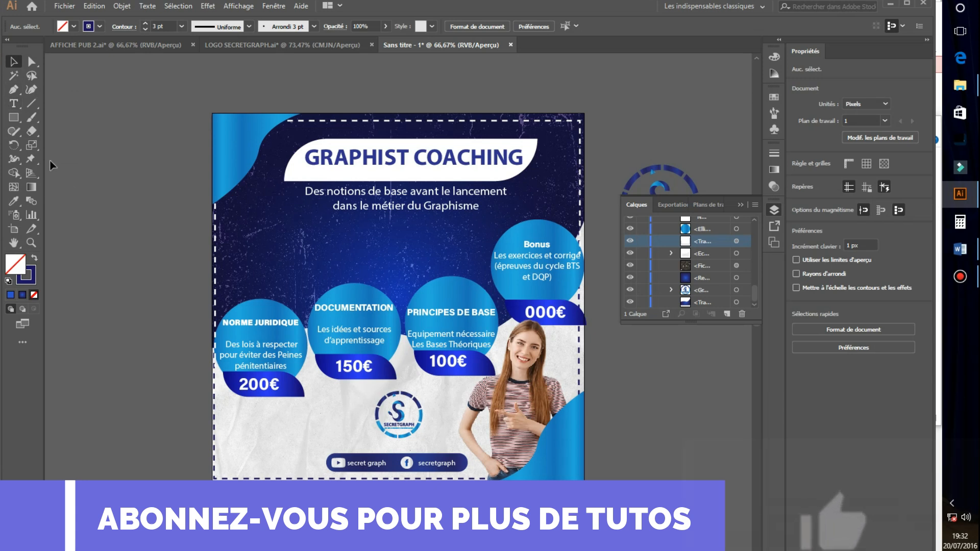
- Draw a rising S-shaped open curve about 375 × 127 px with the Pen tool above the NORME JURIDIQUE and DOCUMENTATION circles
left_click(15, 90)
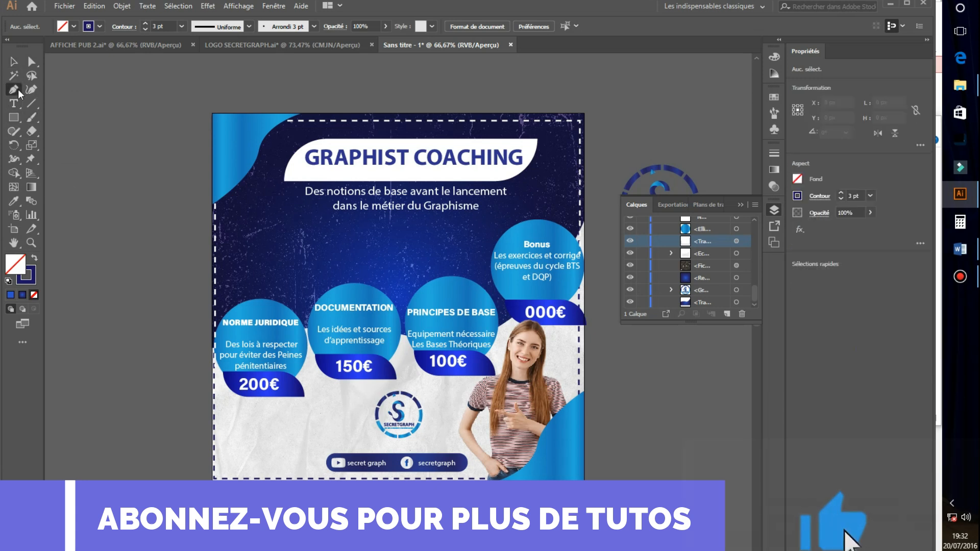
left_click(223, 299)
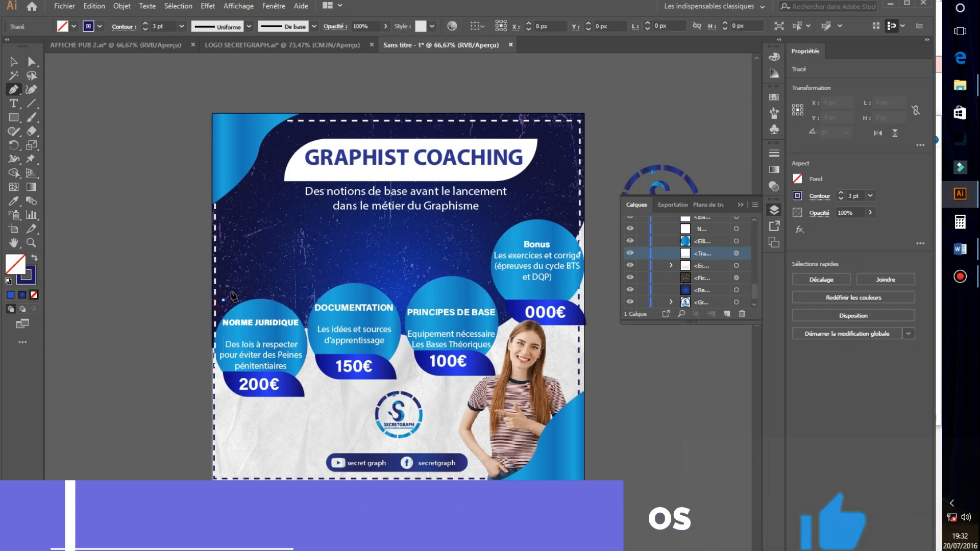
left_click_drag(278, 273, 300, 292)
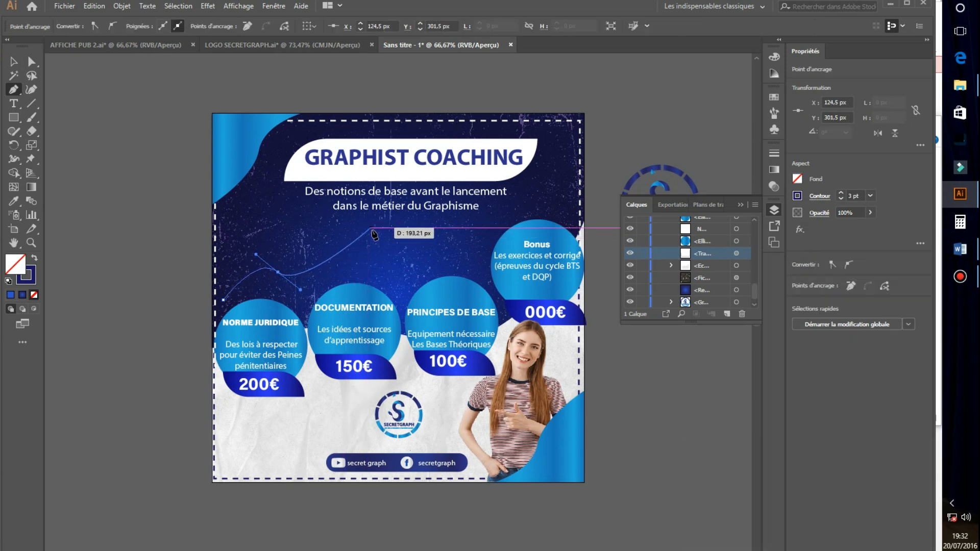
key("ctrl+z")
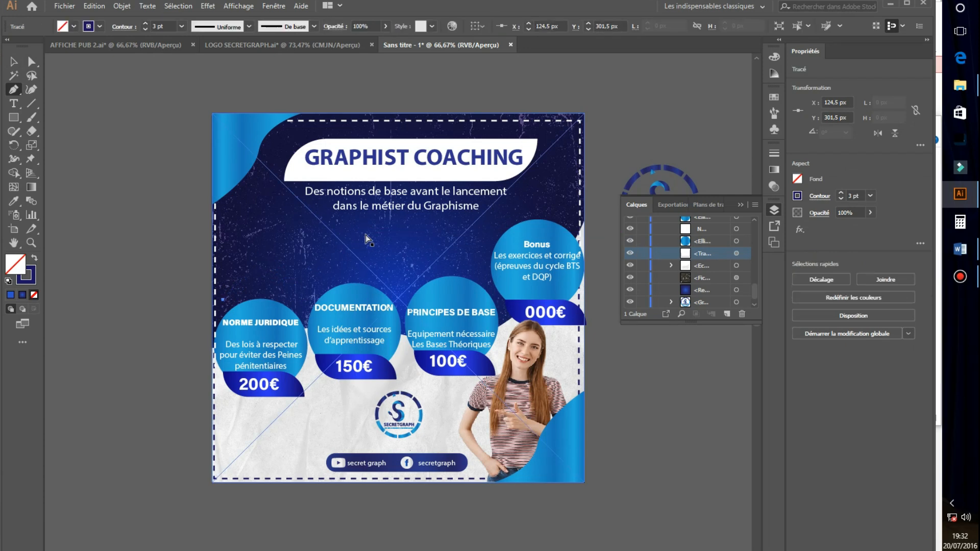
left_click_drag(307, 266, 305, 320)
left_click(423, 233)
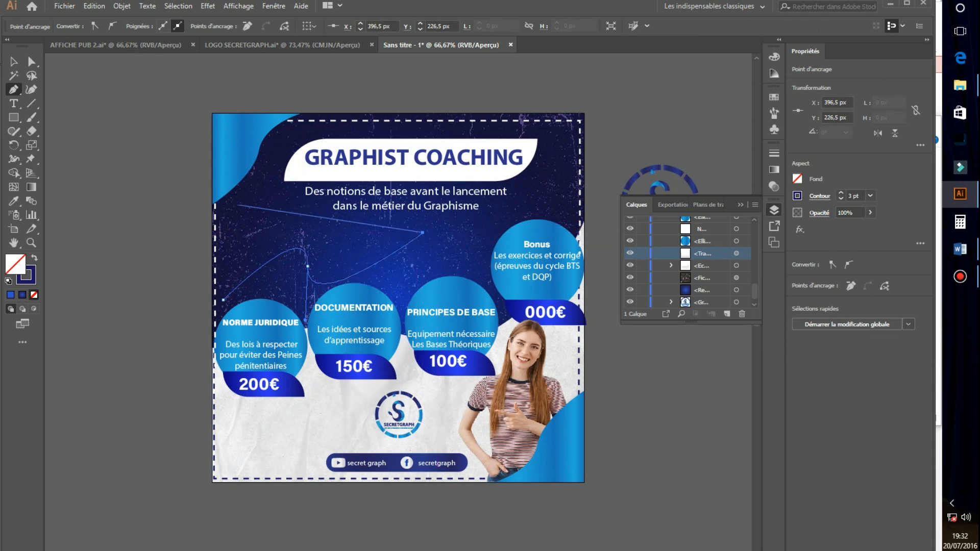
left_click(14, 61)
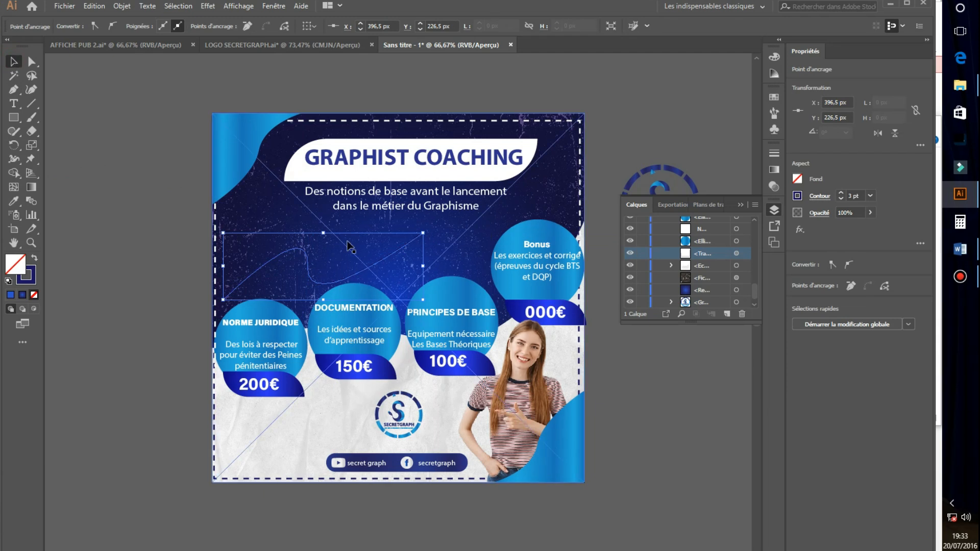
- Set the stroke colour of the dashed S-shaped curve to white (Blanc)
left_click(305, 253)
left_click(100, 25)
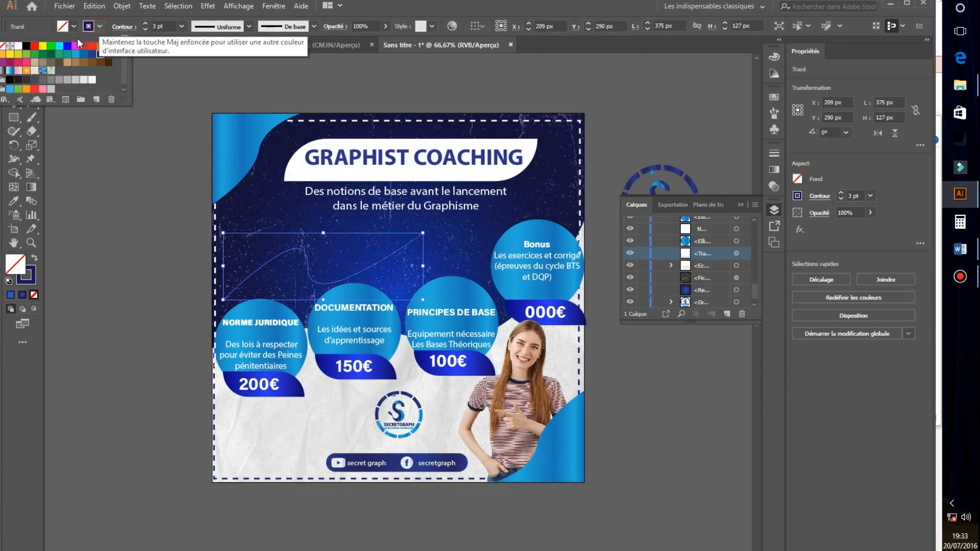
left_click(18, 45)
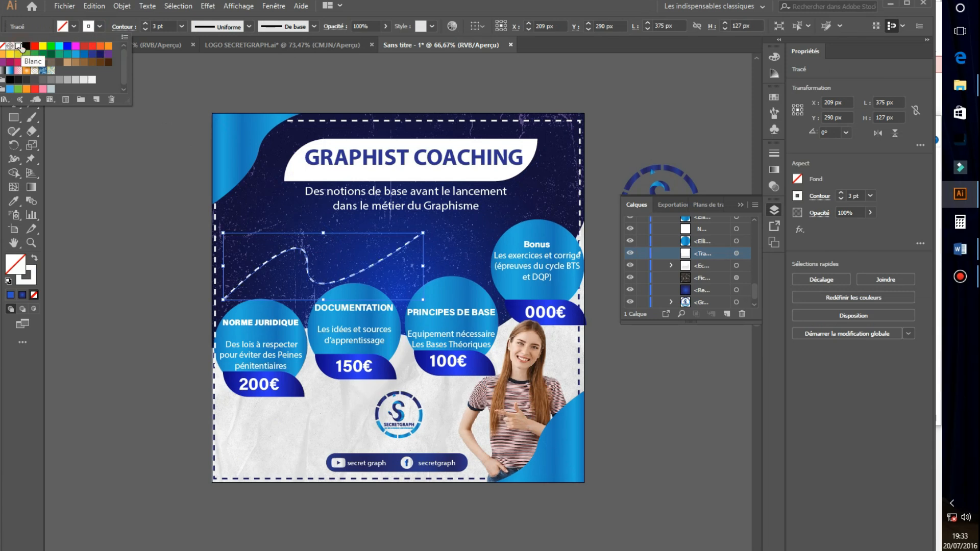
- Add a paper-plane-shaped arrowhead to the upper end of the white dashed curve
left_click(134, 28)
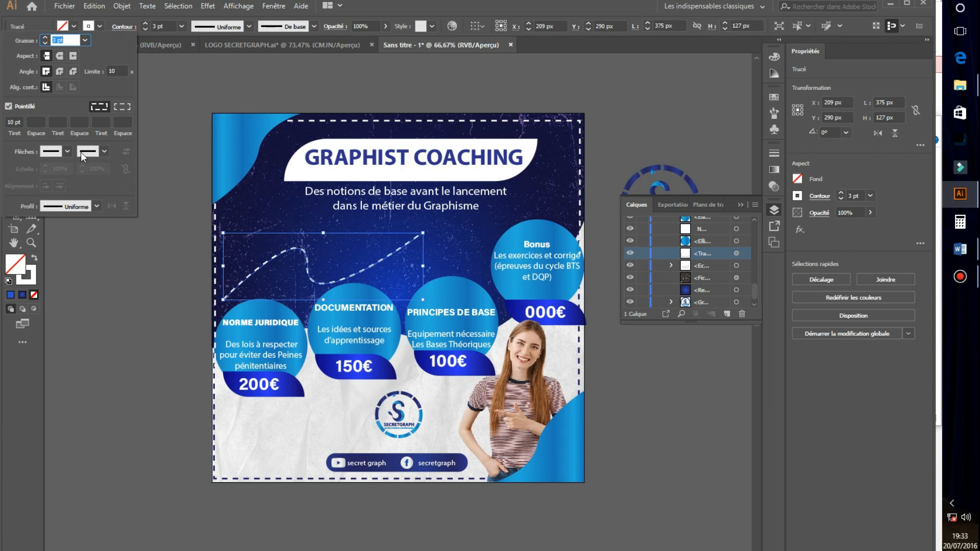
left_click(67, 151)
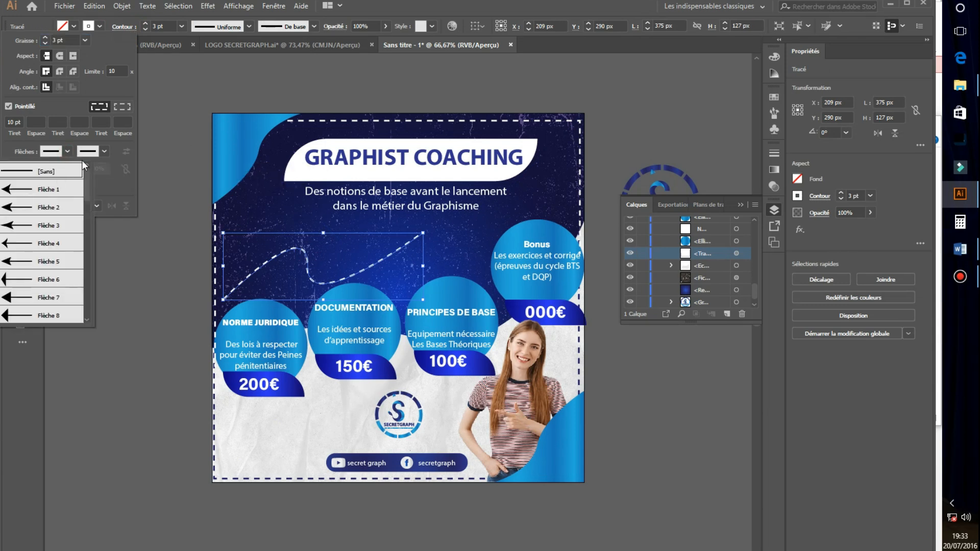
left_click(105, 151)
left_click(63, 190)
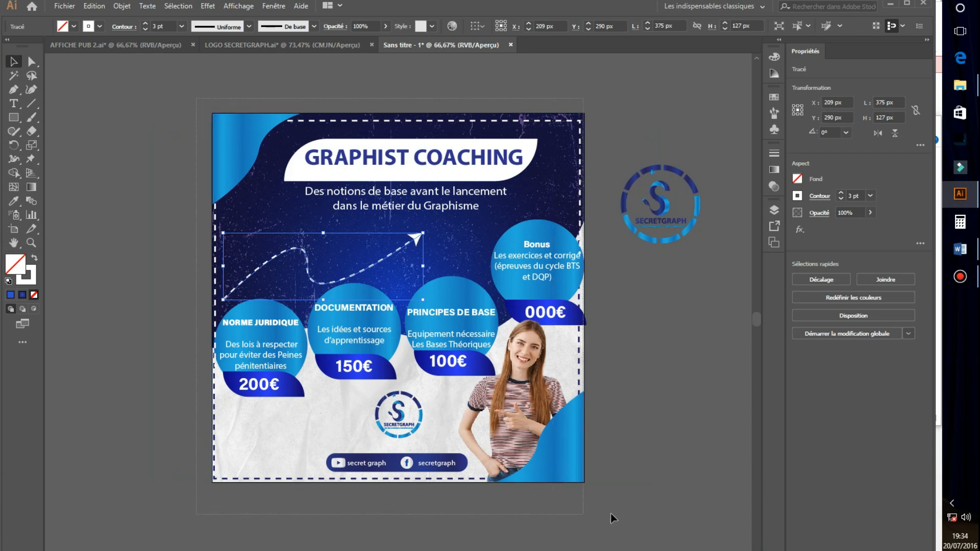
- Select all the artwork on the artboard and scale it down slightly about its centre to fit inside the edges
key("ctrl+a")
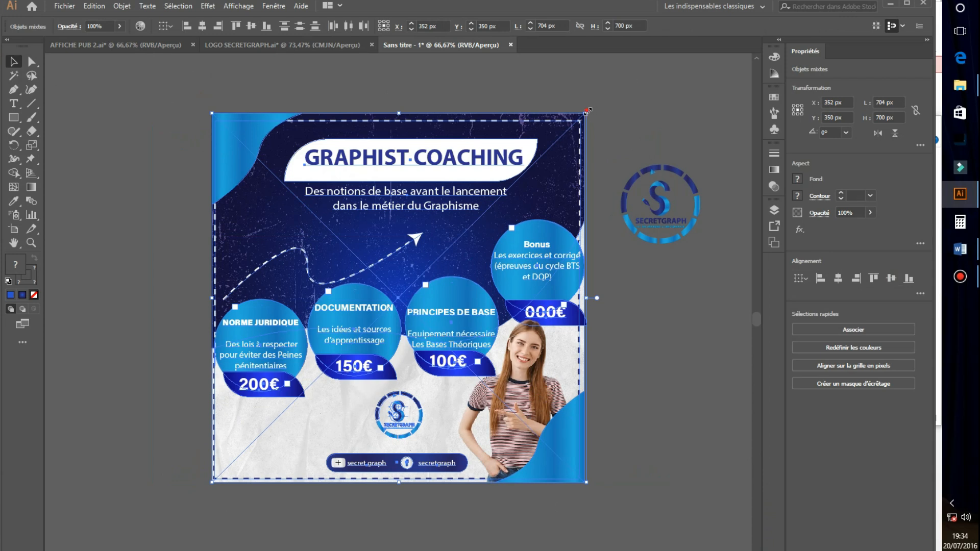
left_click_drag(587, 109, 584, 114)
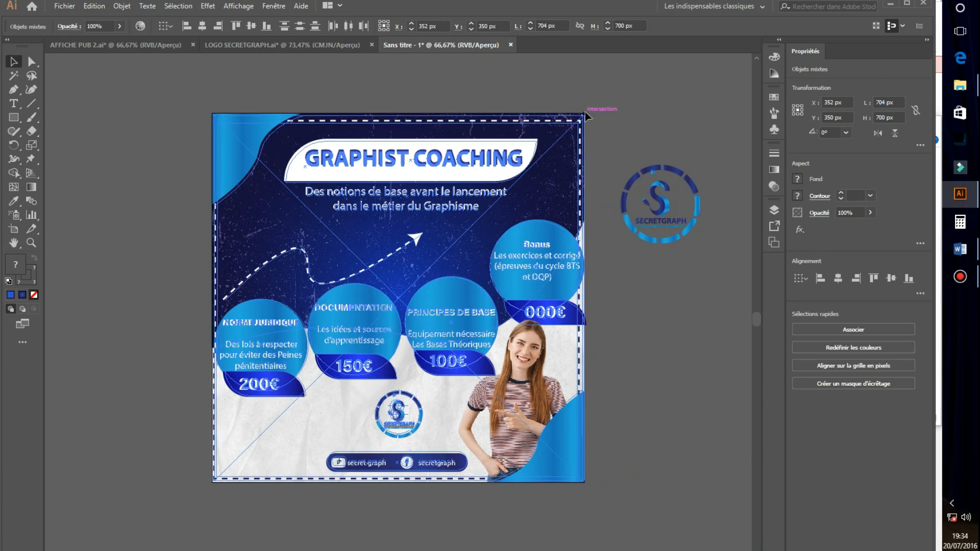
left_click(657, 105)
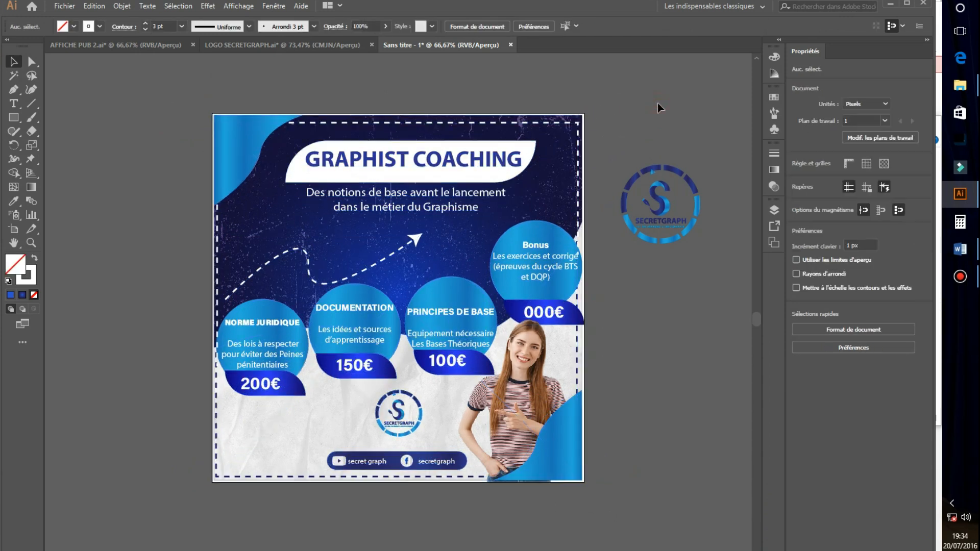